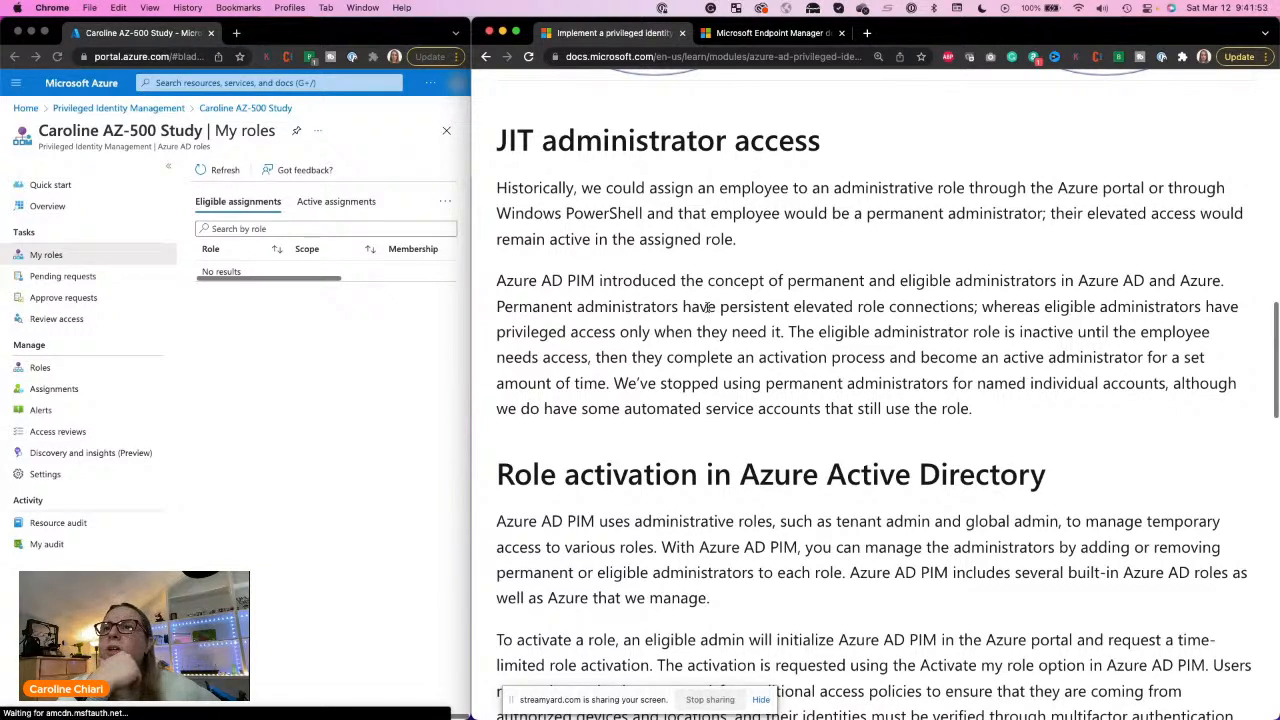
Step: Read the JIT administrator access section, highlighting the passages on persistent role connections and eligible administrators
left_click_drag(710, 307, 976, 307)
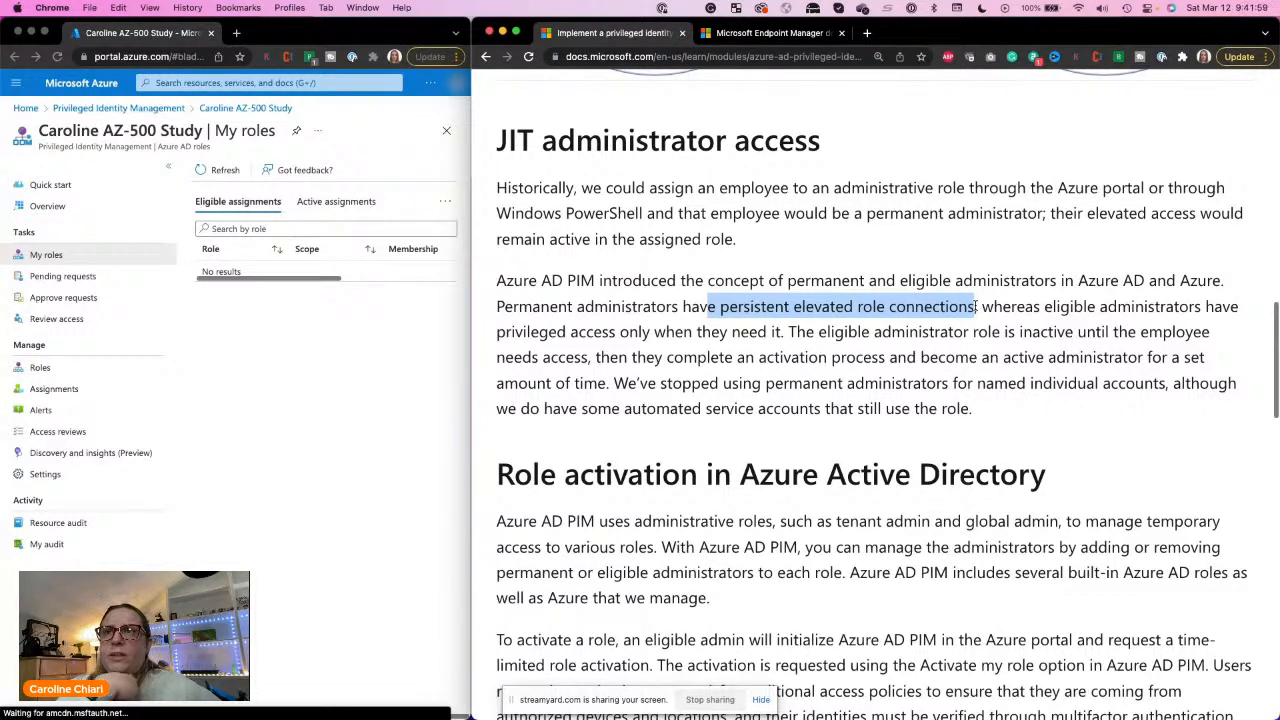
double_click(752, 307)
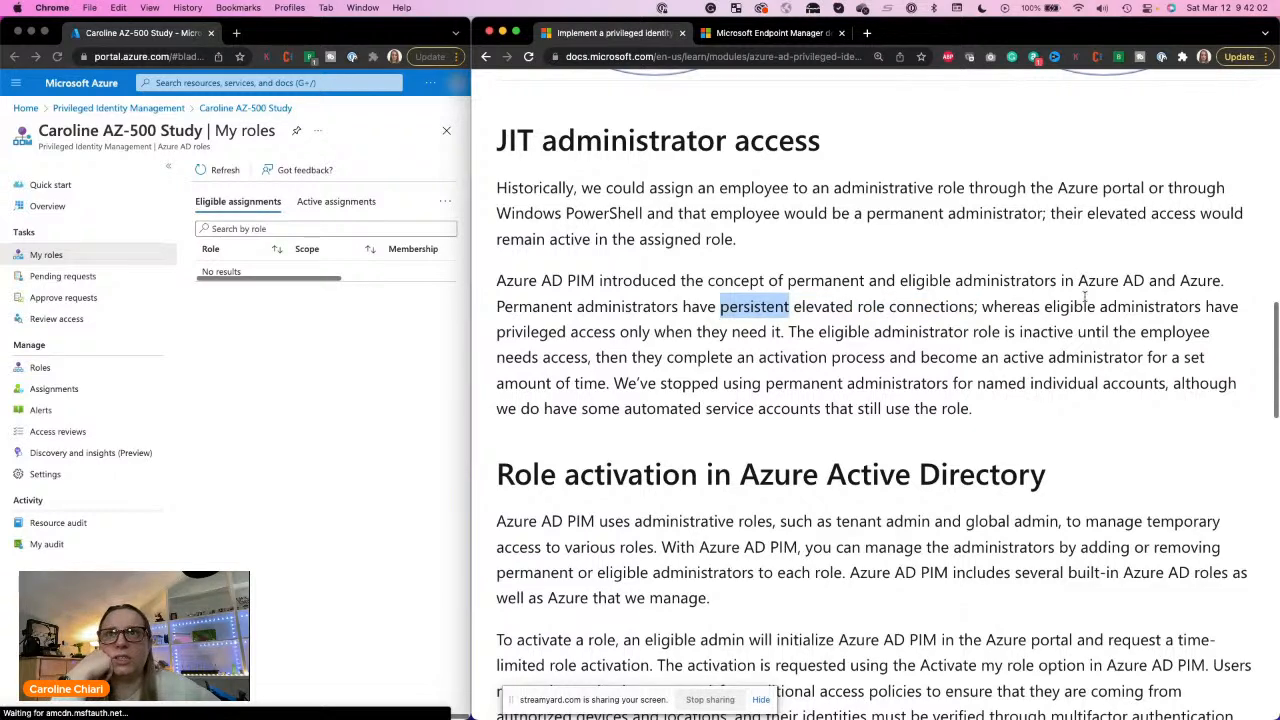
double_click(1070, 307)
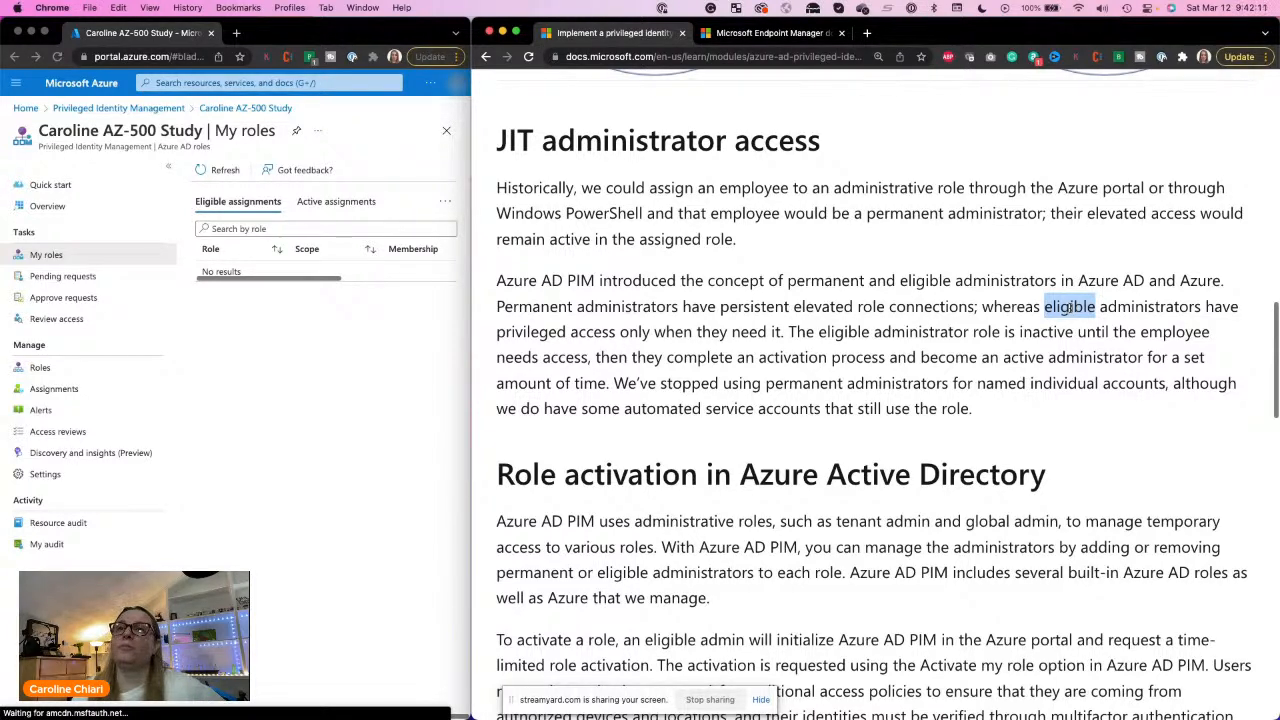
double_click(755, 307)
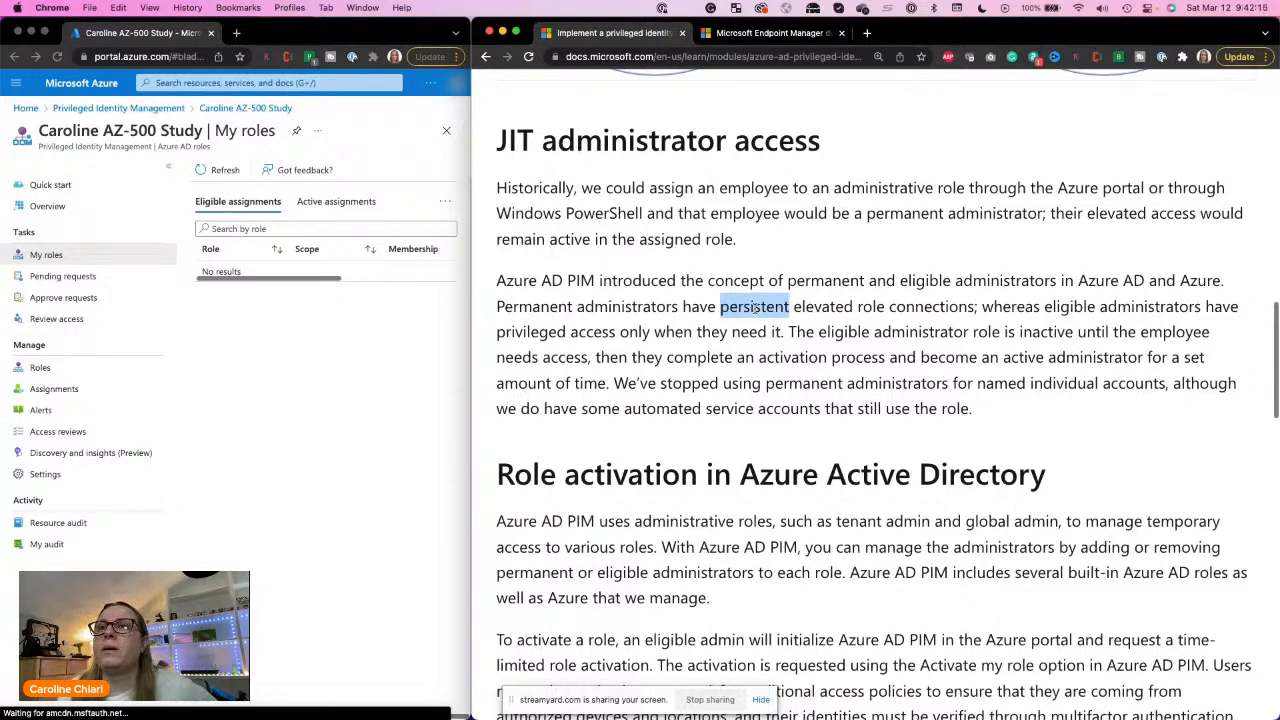
double_click(845, 331)
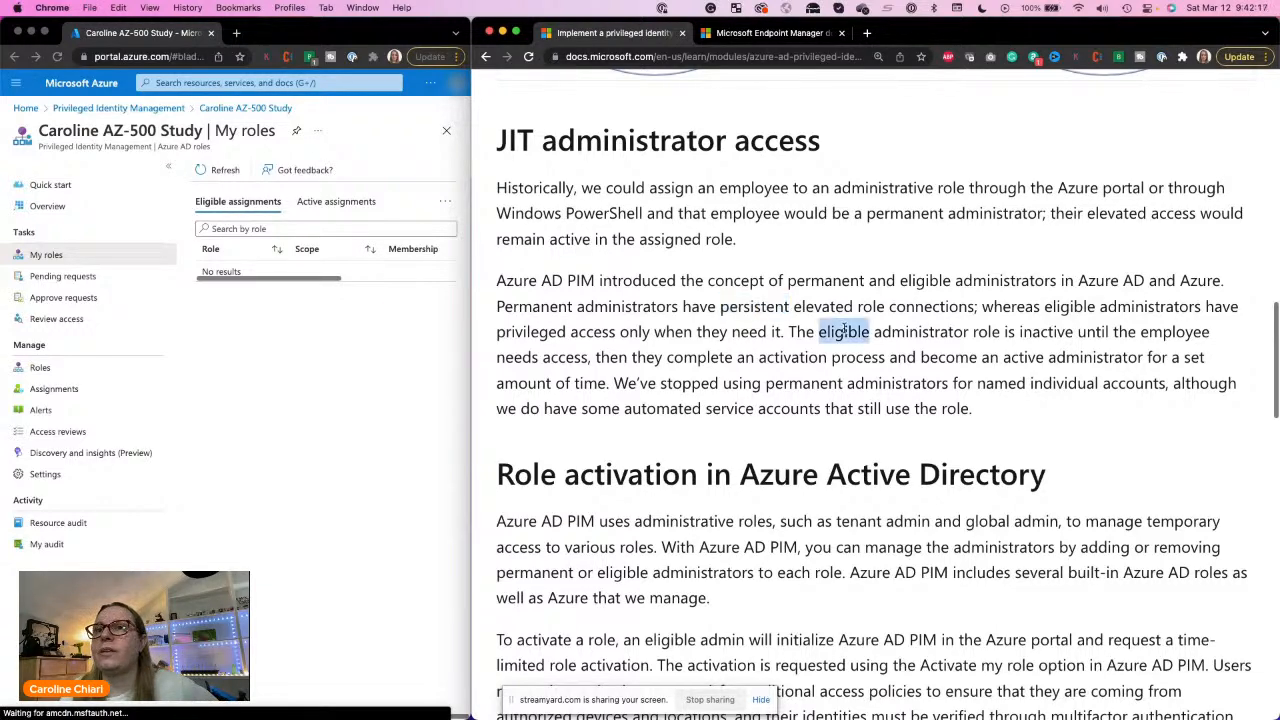
triple_click(845, 331)
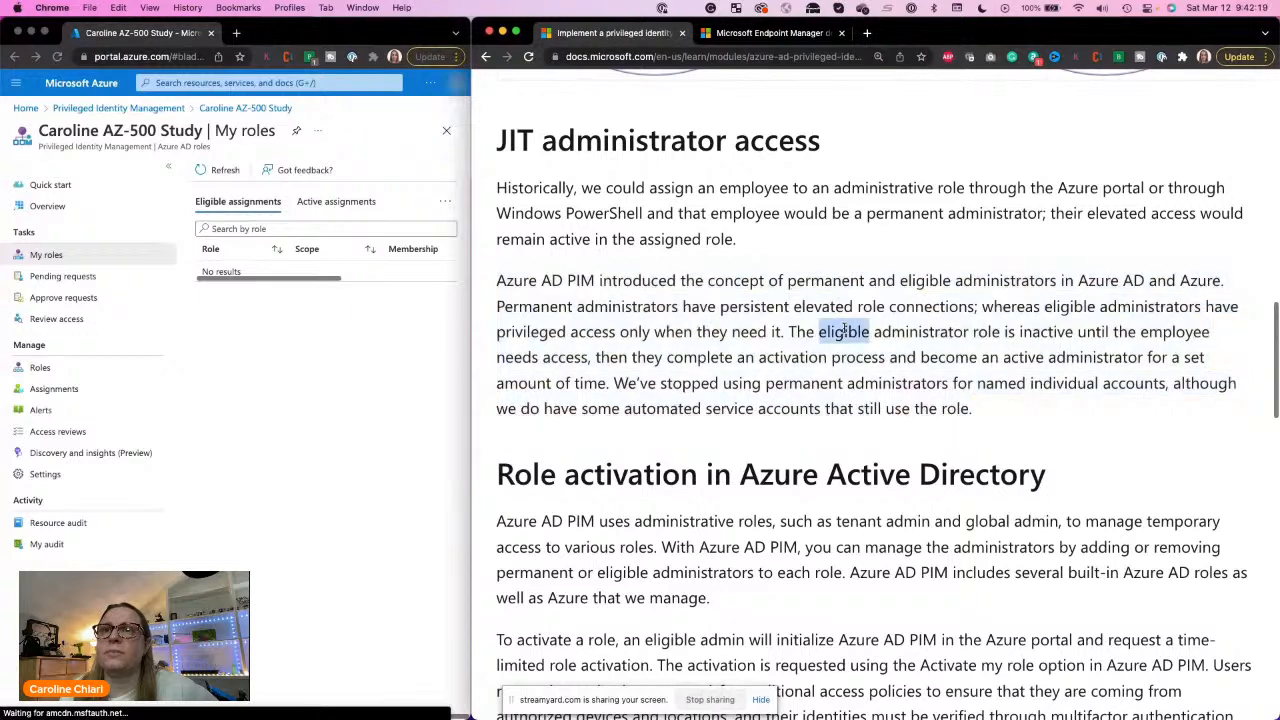
triple_click(845, 331)
left_click(860, 338)
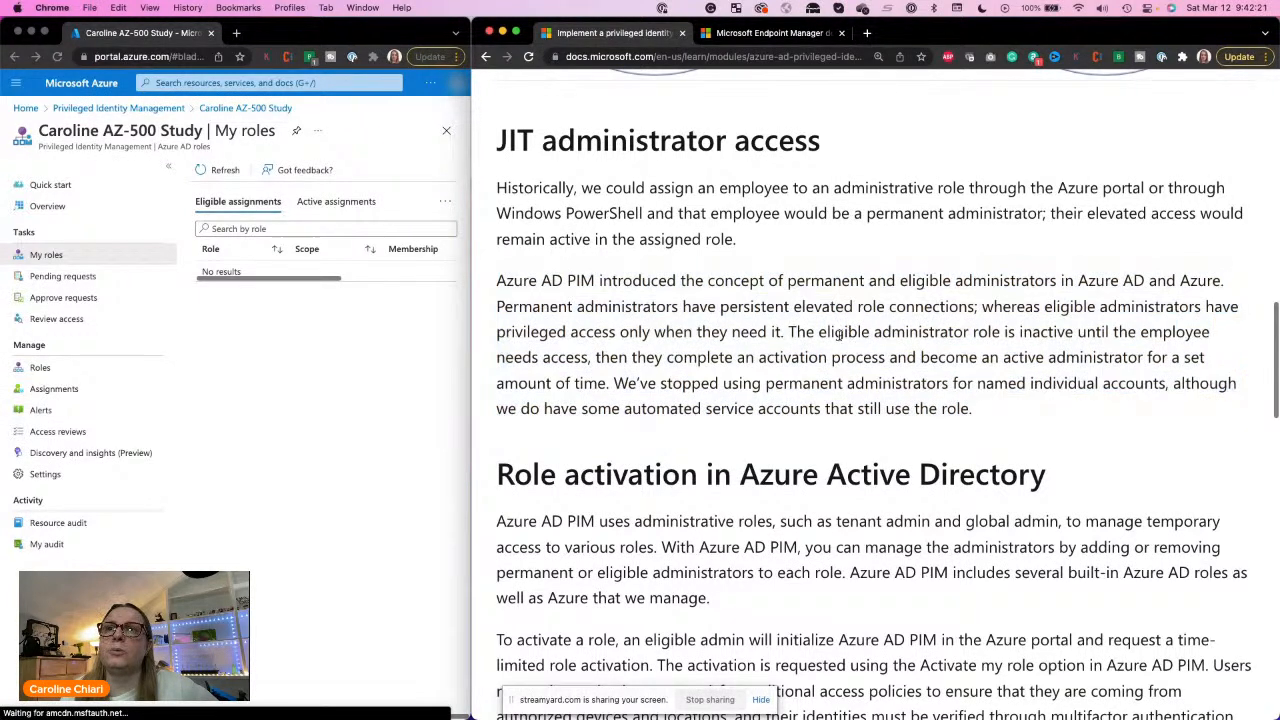
left_click_drag(820, 331, 591, 357)
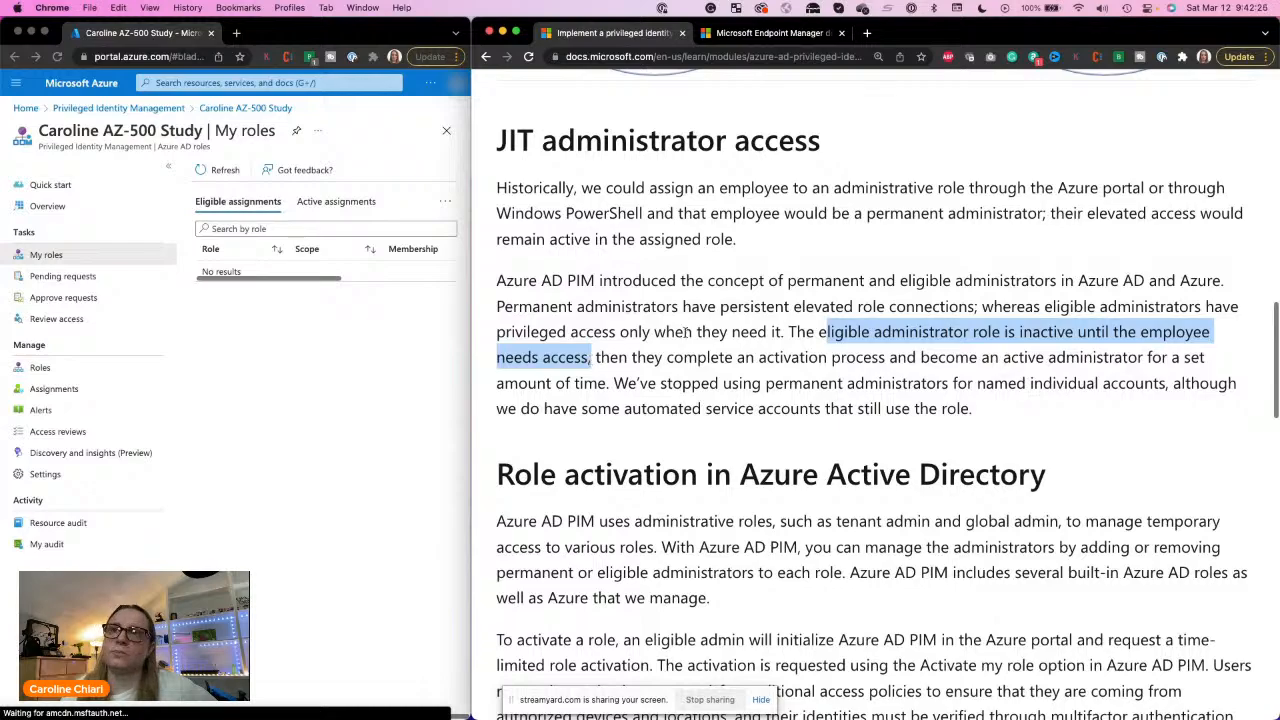
Step: Read the section on role activation in Azure Active Directory, including how an eligible admin requests time-limited activation
scroll(817, 348, "down", 5)
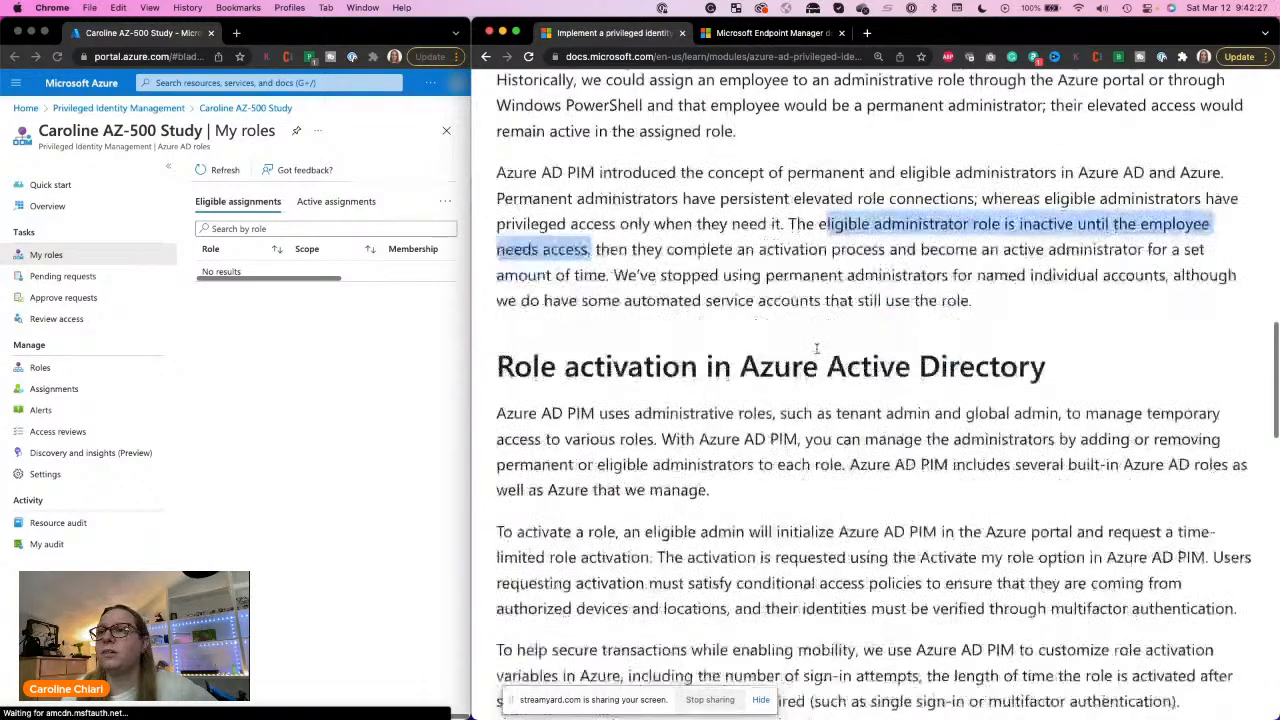
scroll(817, 348, "up", 2)
scroll(817, 348, "down", 1)
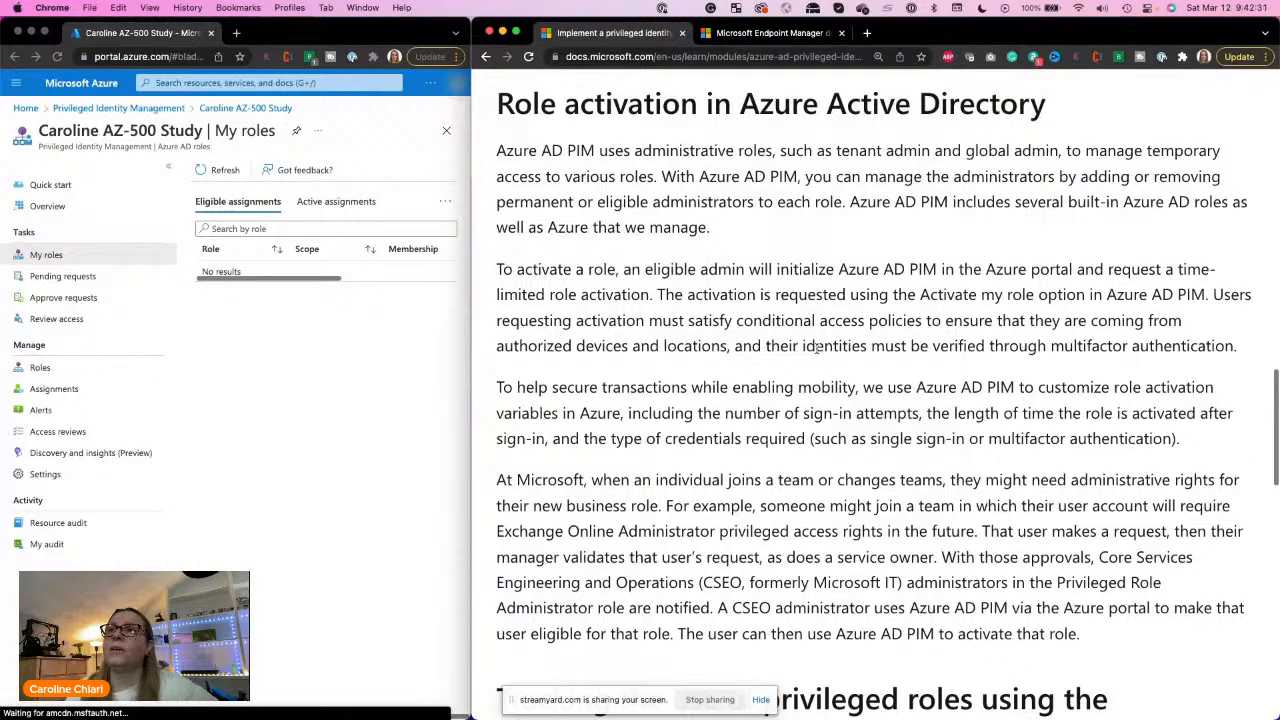
scroll(817, 348, "down", 1)
scroll(817, 348, "down", 2)
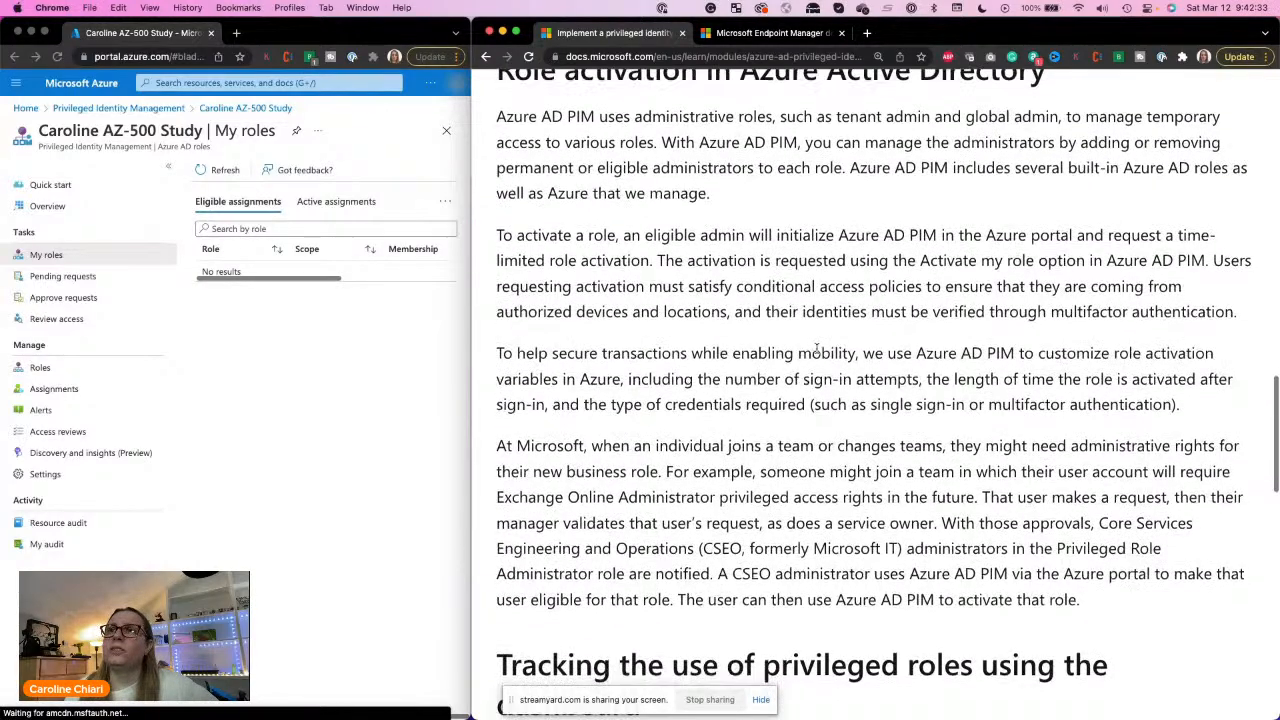
scroll(817, 348, "down", 3)
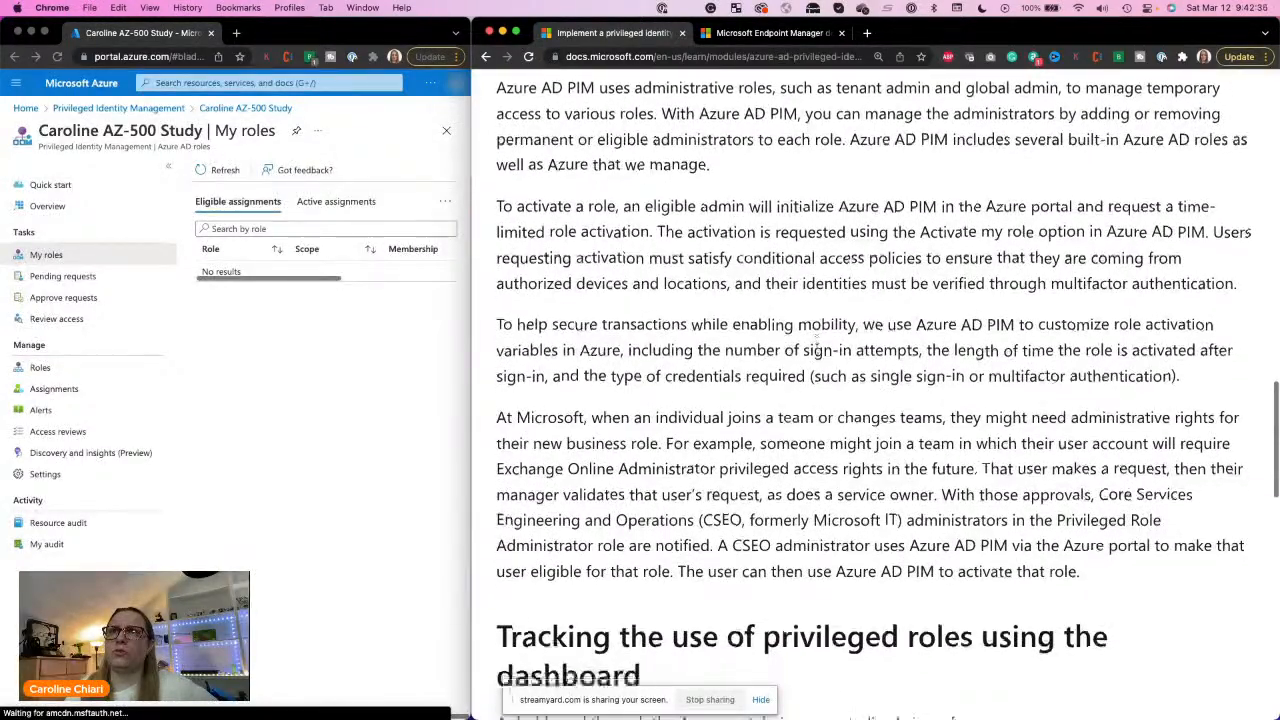
scroll(817, 348, "up", 2)
scroll(817, 348, "down", 3)
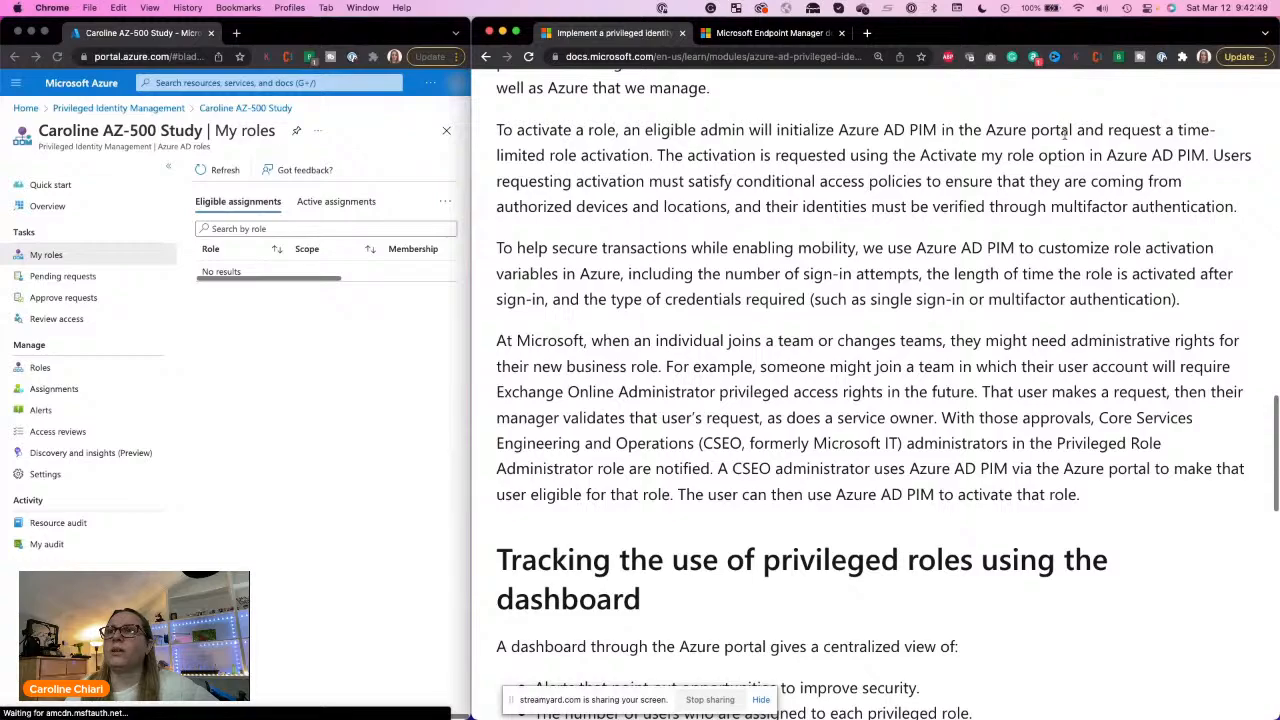
scroll(561, 174, "down", 5)
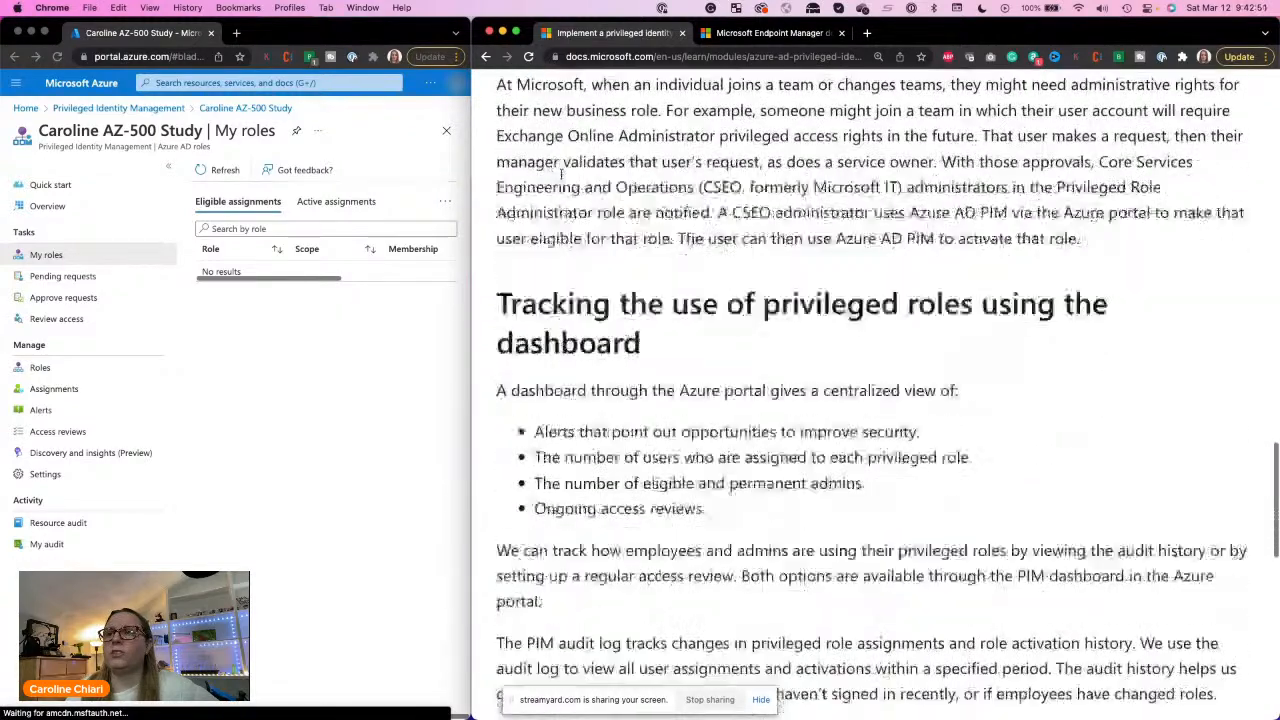
Step: Read the section on tracking privileged role use with the dashboard, through to the end of the unit
scroll(561, 174, "down", 4)
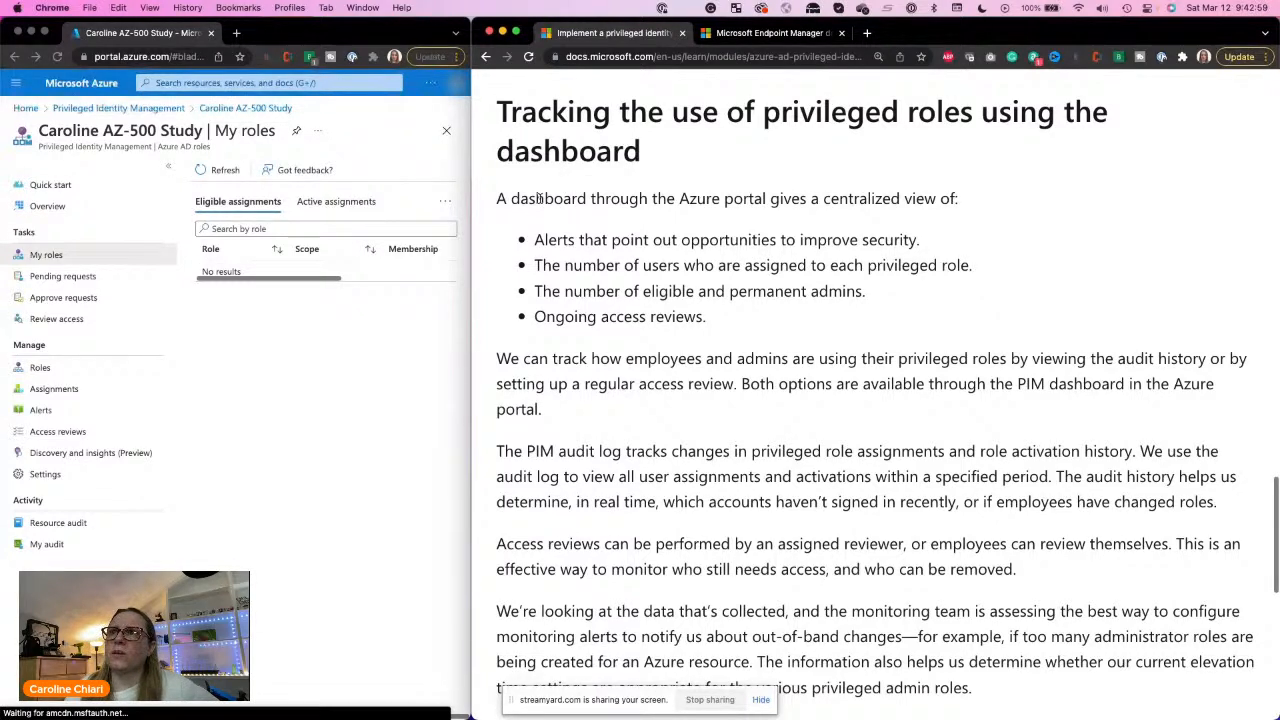
left_click_drag(541, 198, 903, 202)
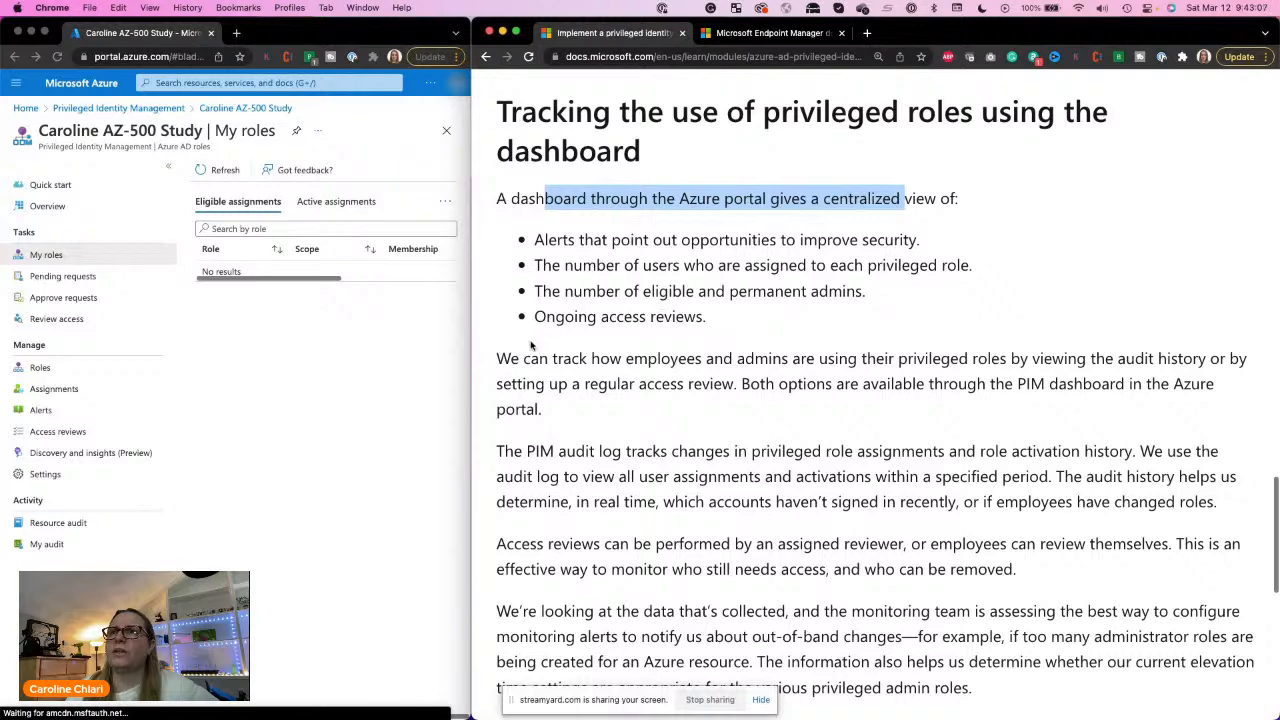
left_click_drag(536, 320, 590, 318)
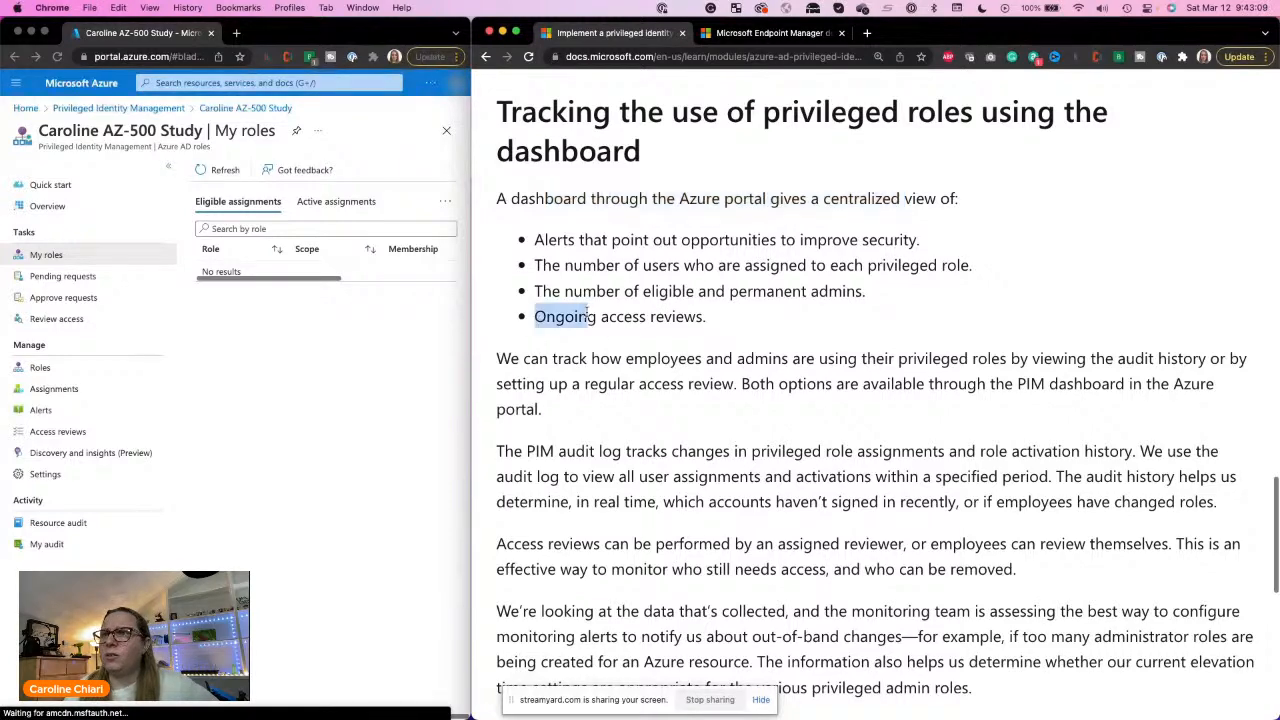
left_click_drag(698, 286, 737, 314)
scroll(737, 314, "down", 1)
scroll(737, 314, "down", 5)
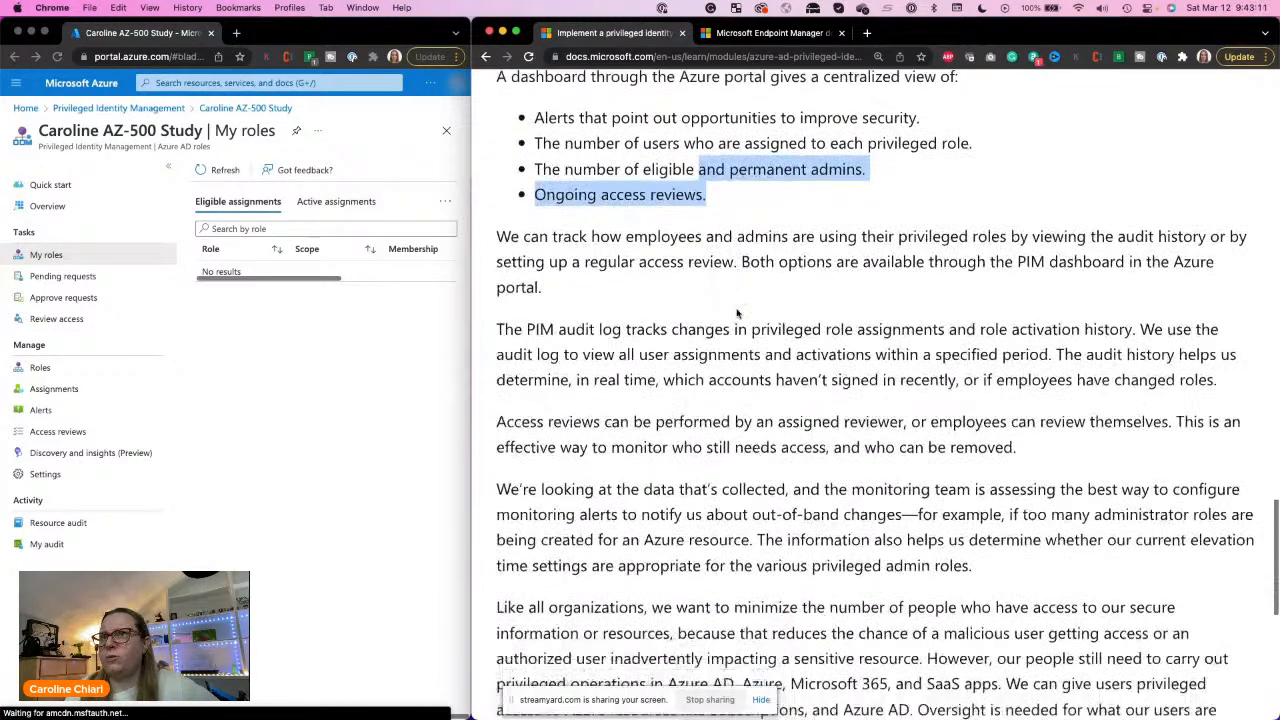
scroll(737, 310, "down", 4)
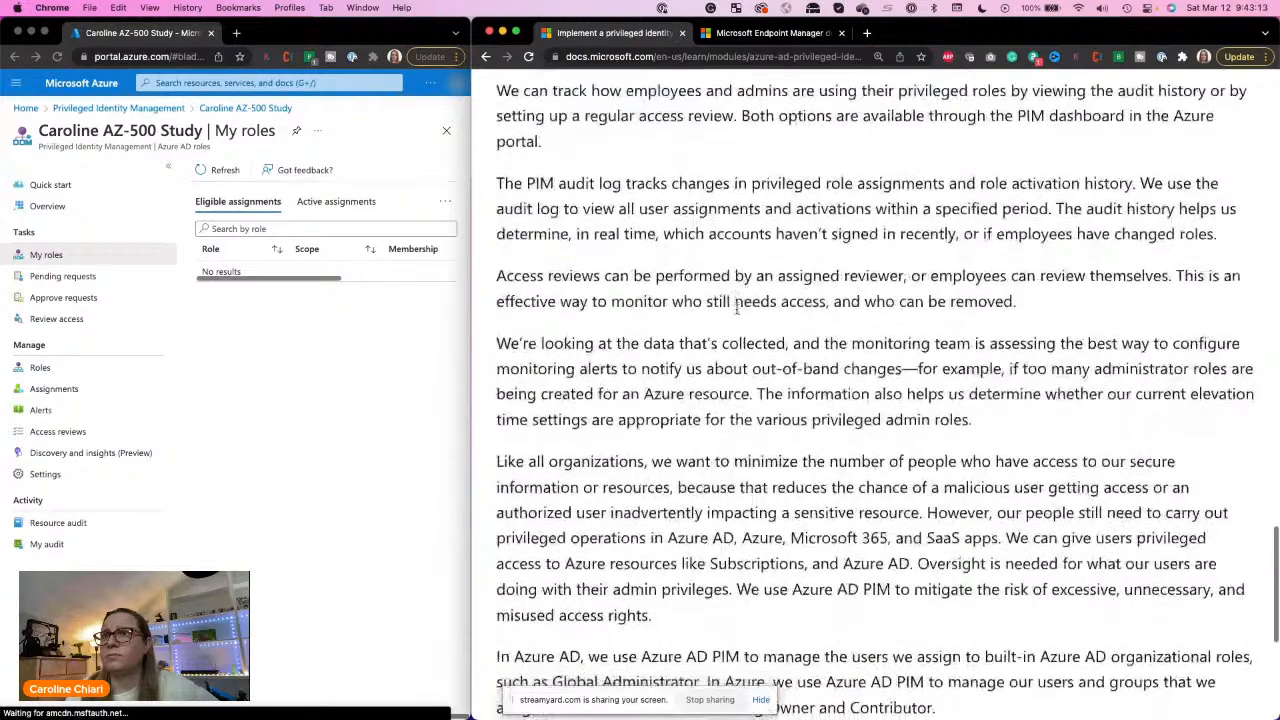
scroll(737, 310, "down", 4)
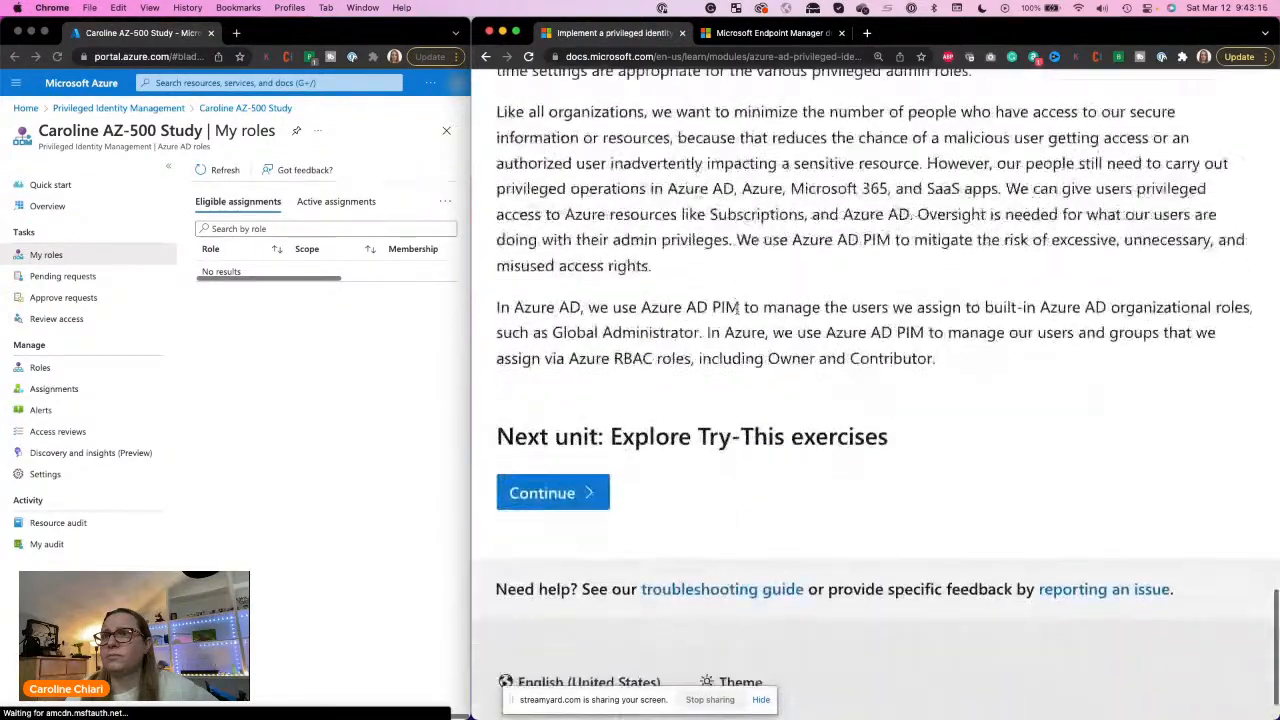
Step: Continue to the Explore Try-This exercises unit and bring up the Configure PIM settings instructions of Task 1
left_click(553, 470)
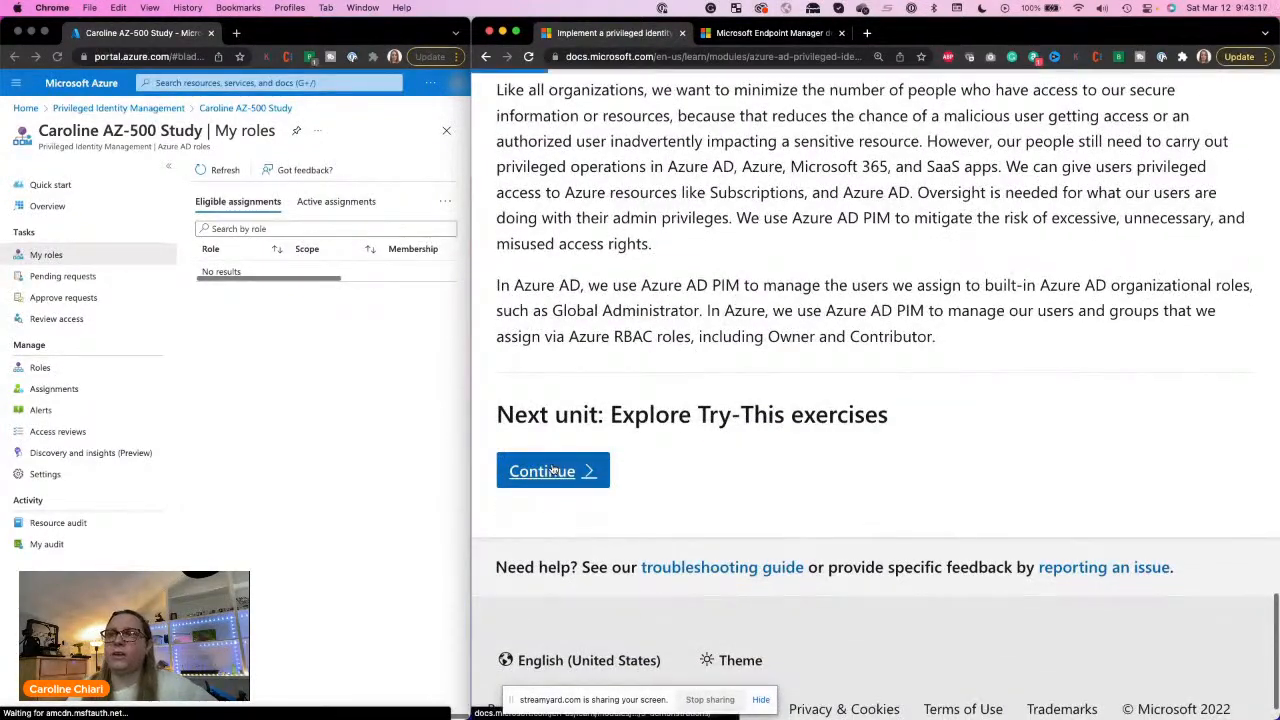
scroll(551, 465, "down", 6)
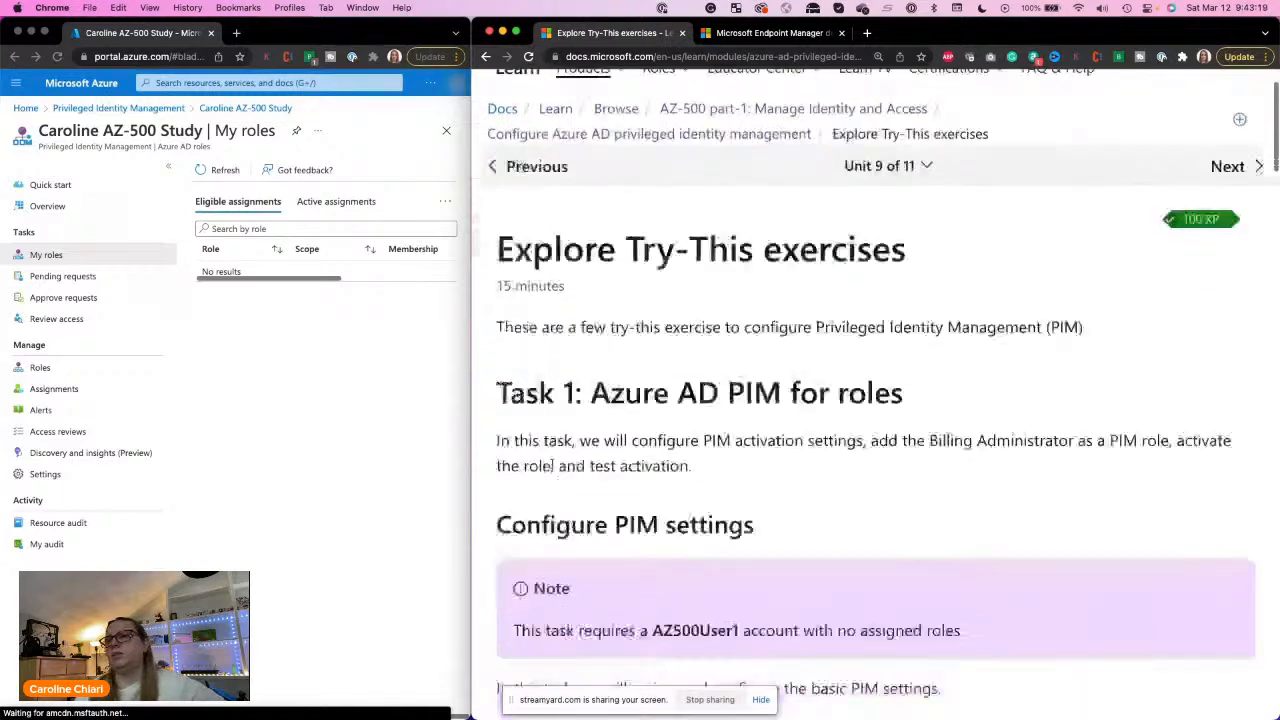
scroll(553, 467, "down", 2)
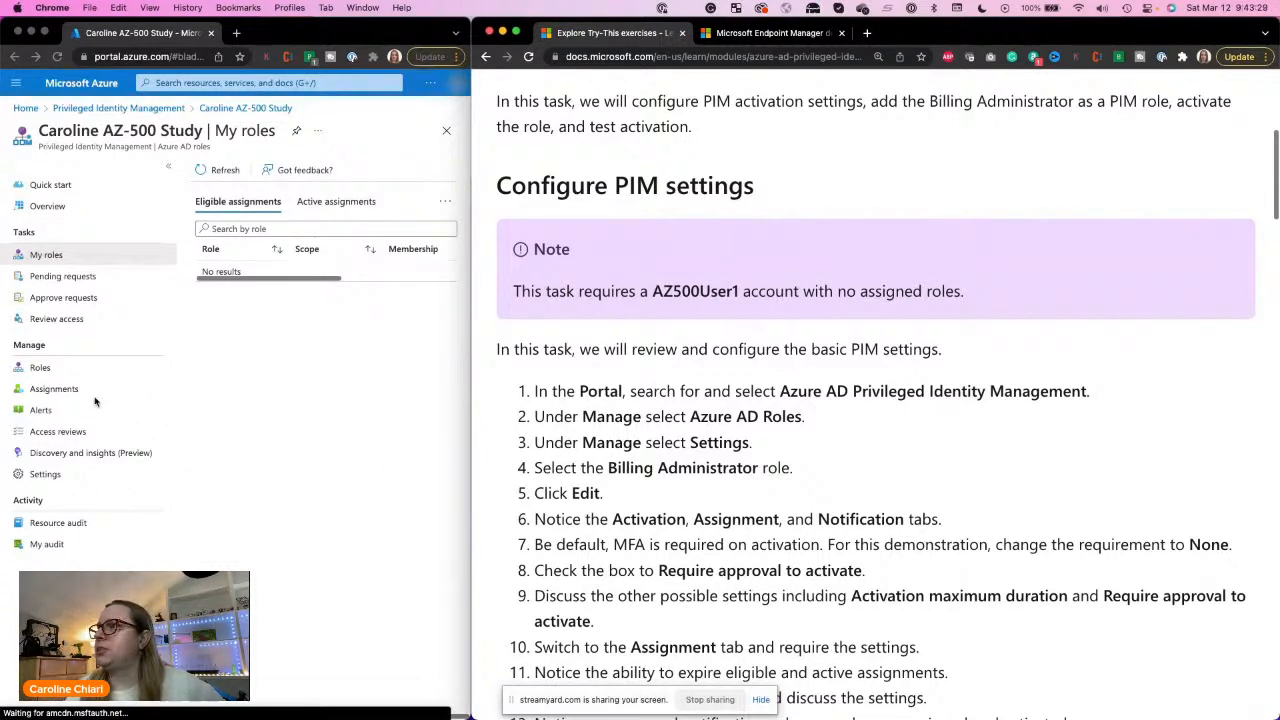
Step: In the Azure portal, return to Privileged Identity Management and open the management page for Azure AD roles
left_click(282, 408)
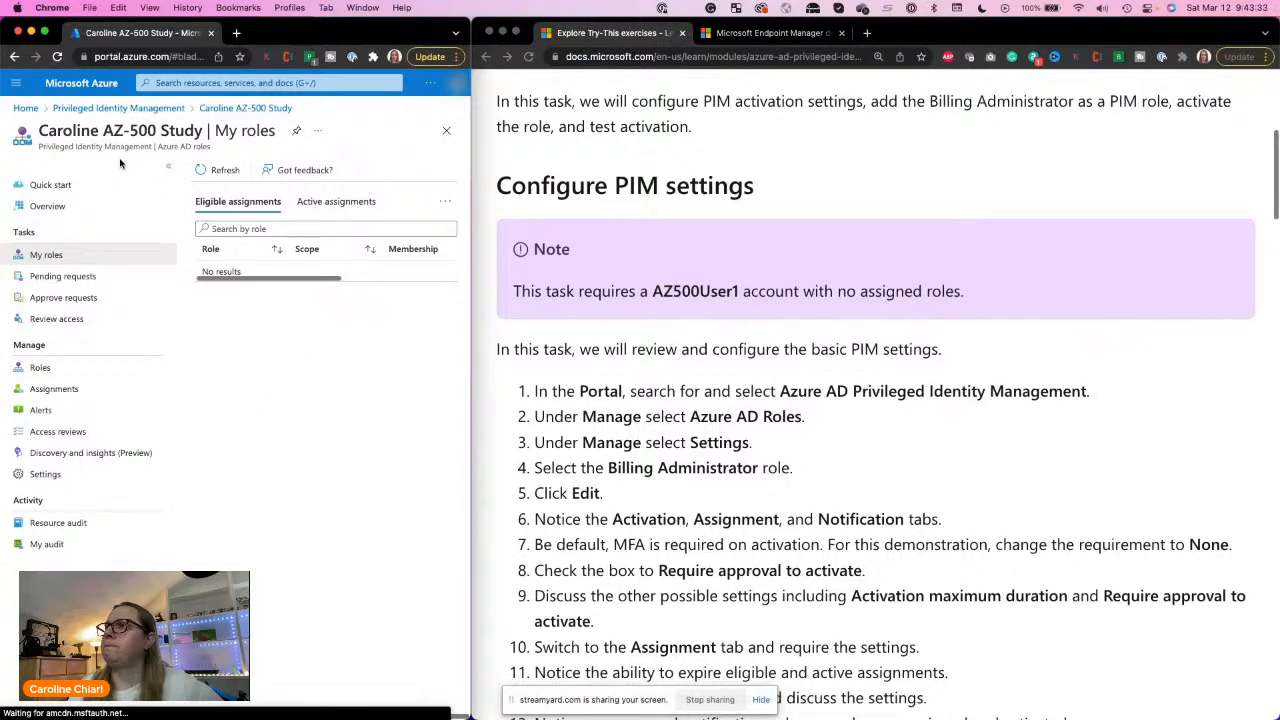
left_click(165, 108)
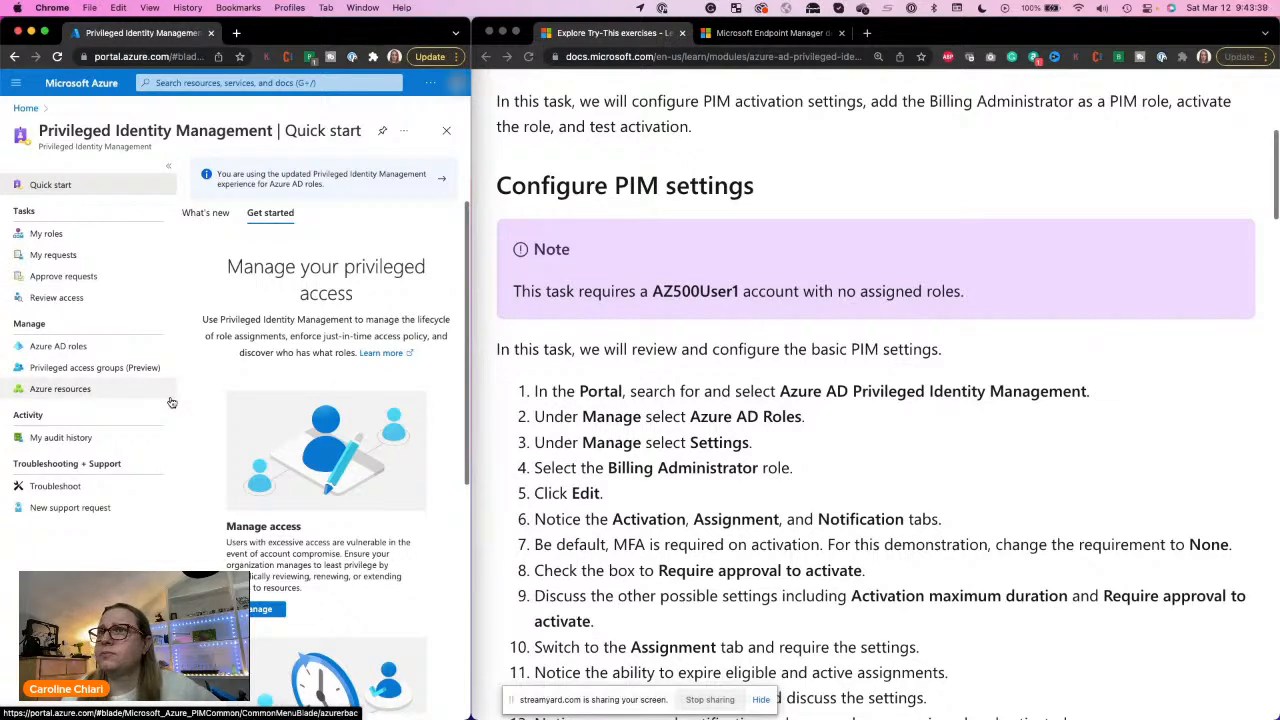
left_click(44, 346)
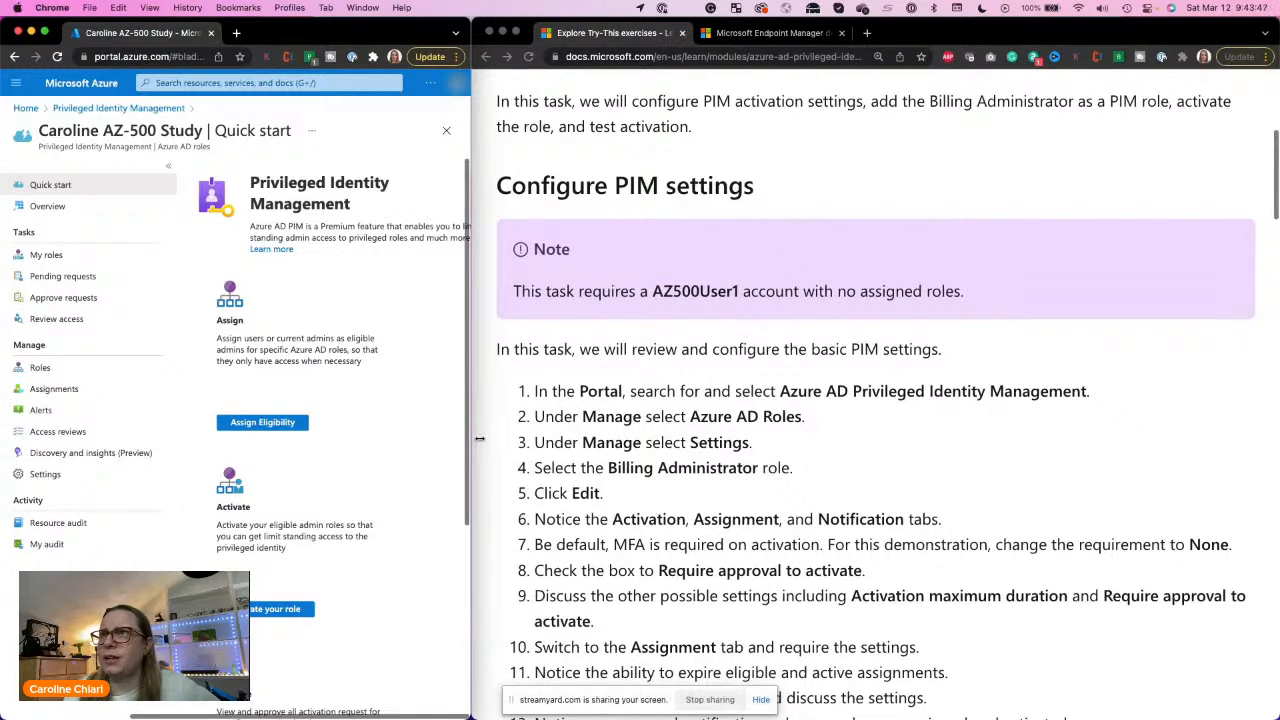
Step: Resize the two browser windows so the Azure portal and the exercise instructions each fill about half the screen
mouse_move(480, 438)
left_mouse_down()
mouse_move(780, 394)
mouse_move(629, 404)
mouse_move(474, 460)
left_mouse_up()
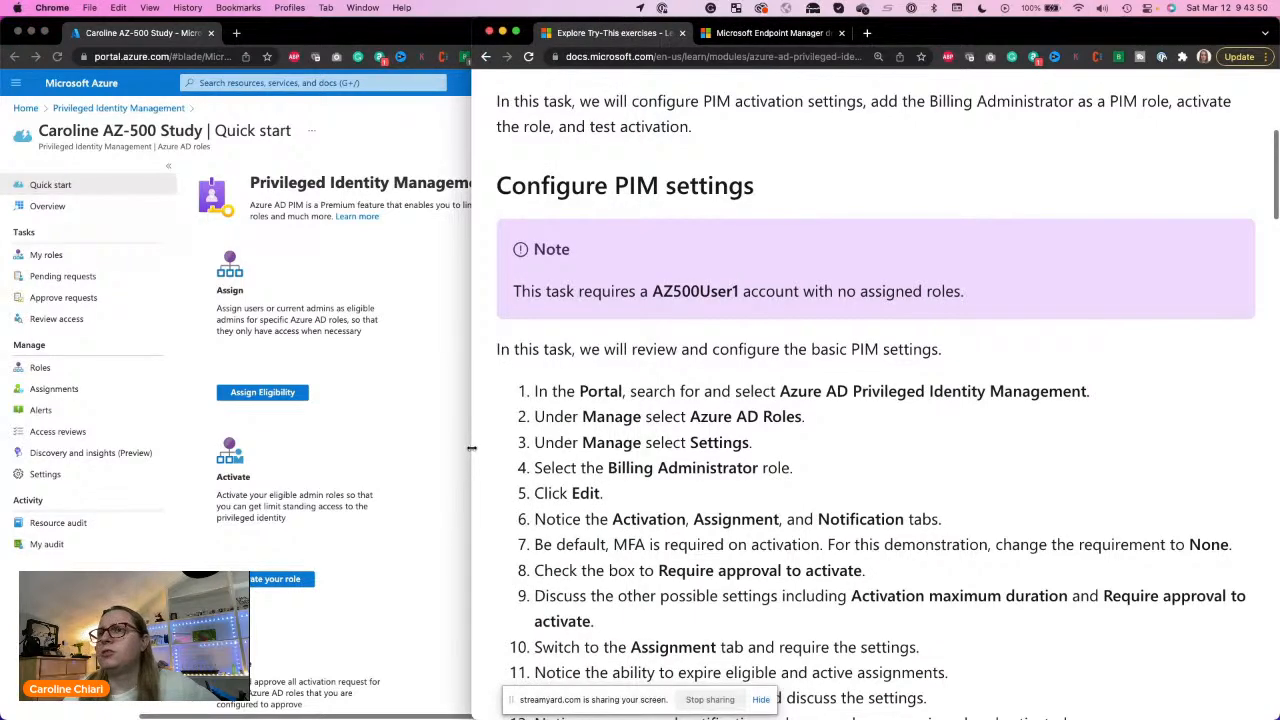
left_click_drag(471, 448, 632, 426)
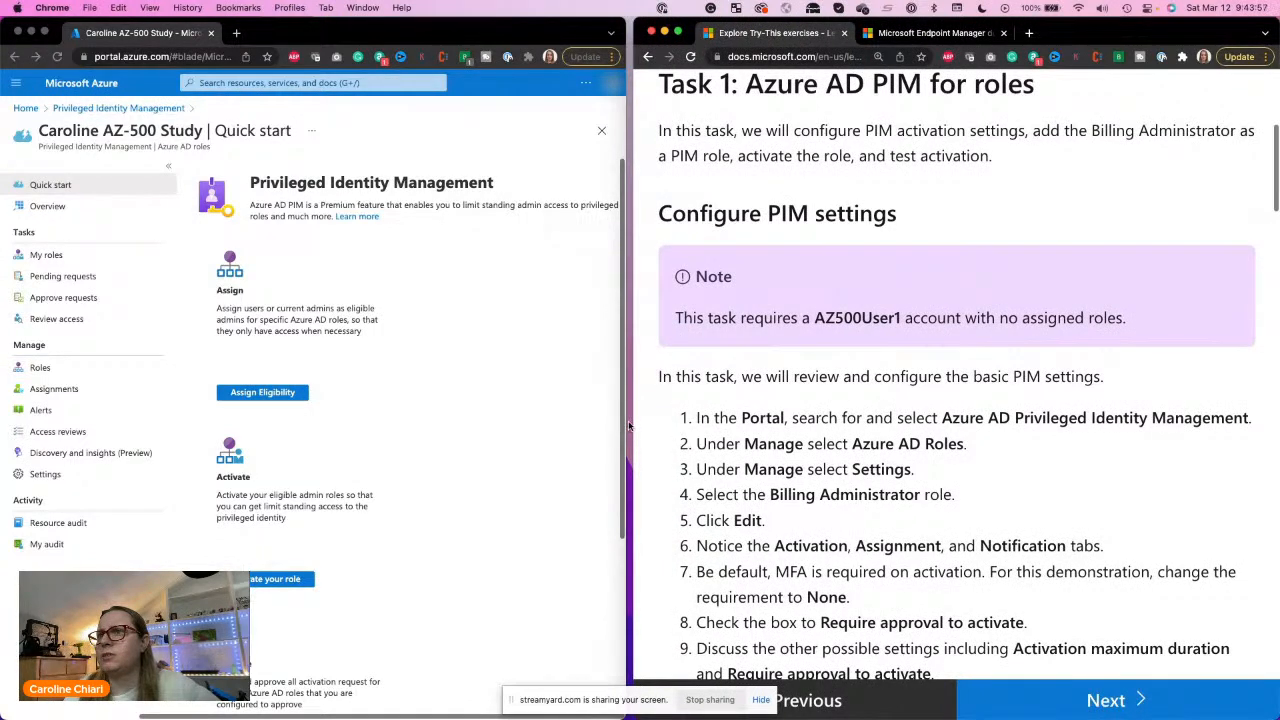
left_click(624, 427)
left_click_drag(624, 432, 638, 432)
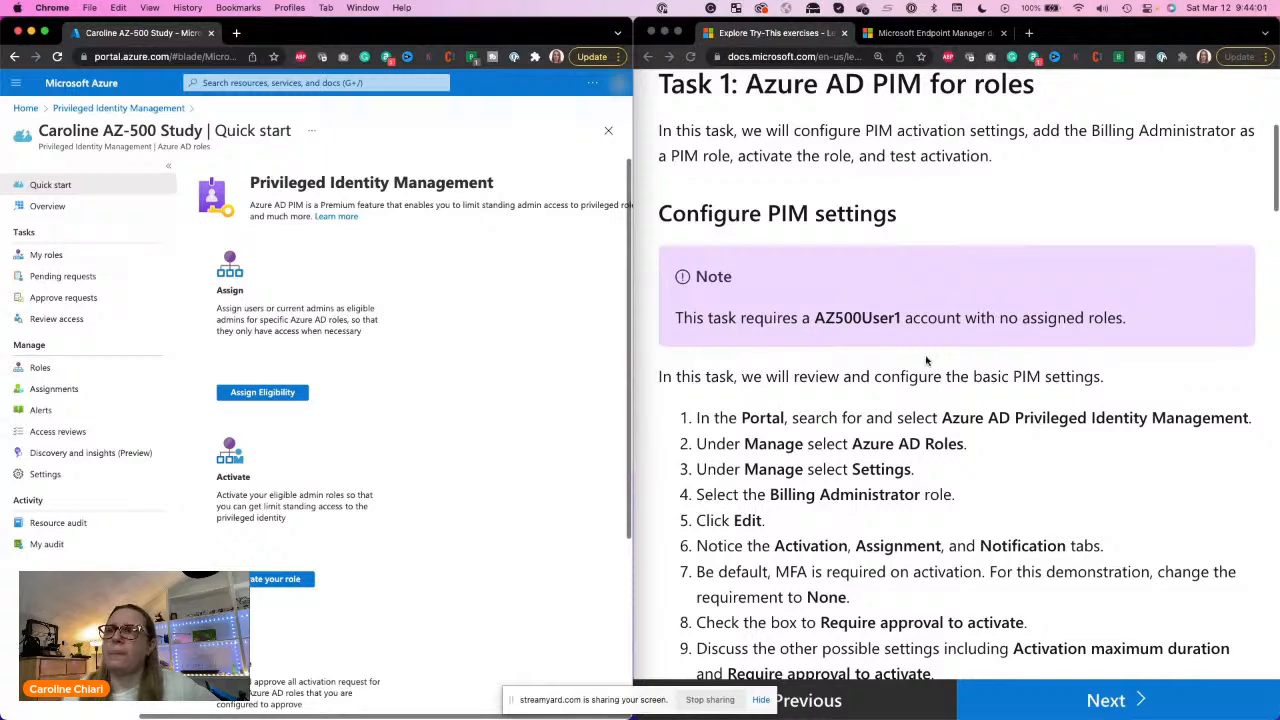
Step: Check exercise steps 2 and 3 and open the Settings for Azure AD roles in Privileged Identity Management
scroll(926, 360, "down", 3)
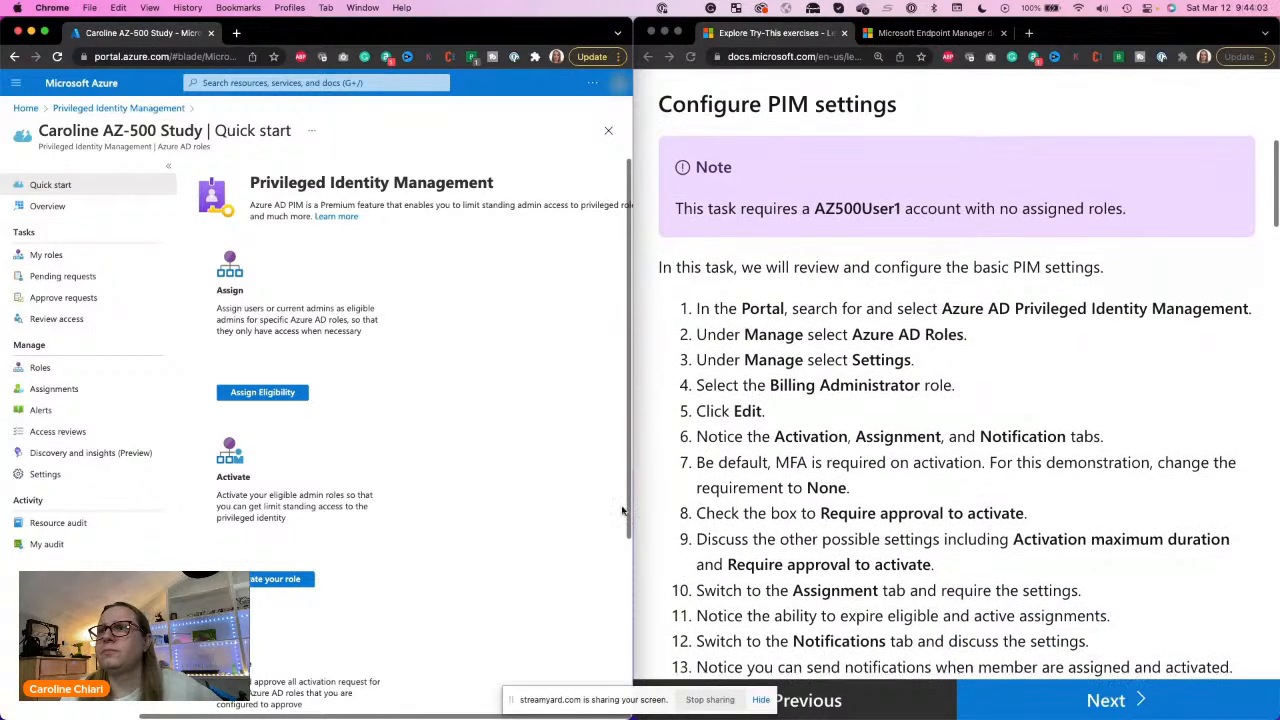
scroll(413, 307, "down", 5)
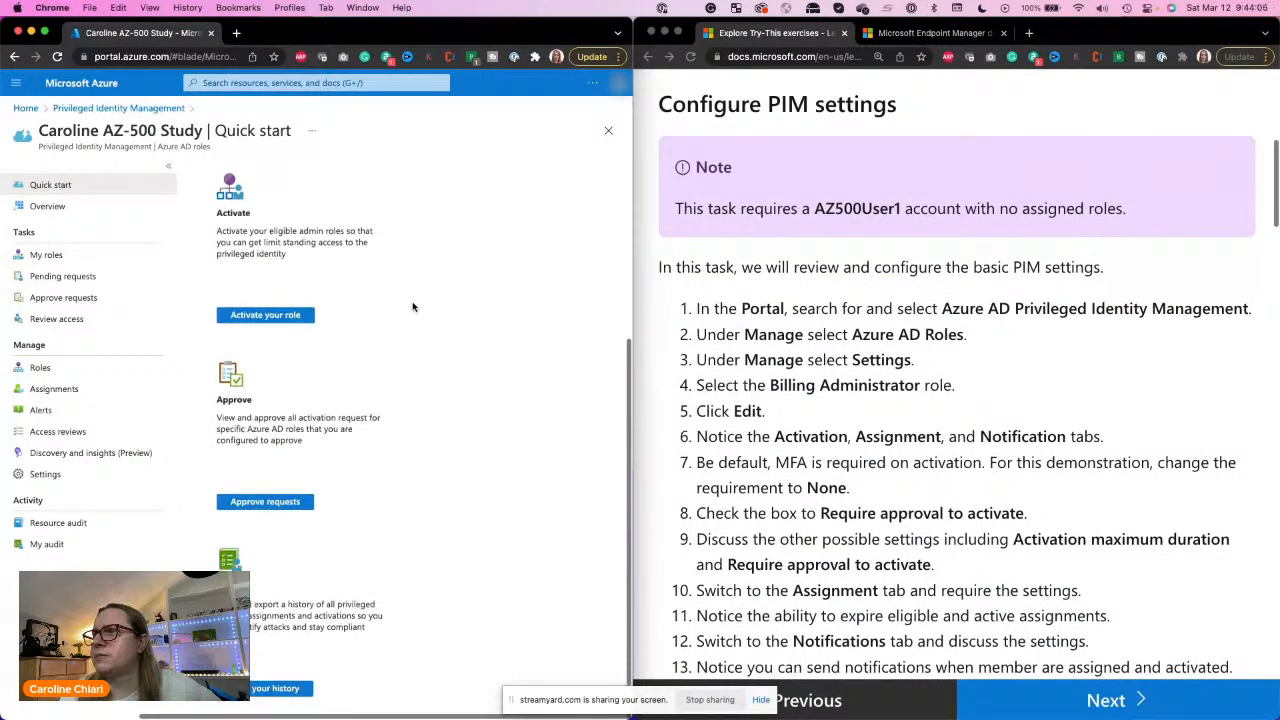
scroll(413, 307, "up", 5)
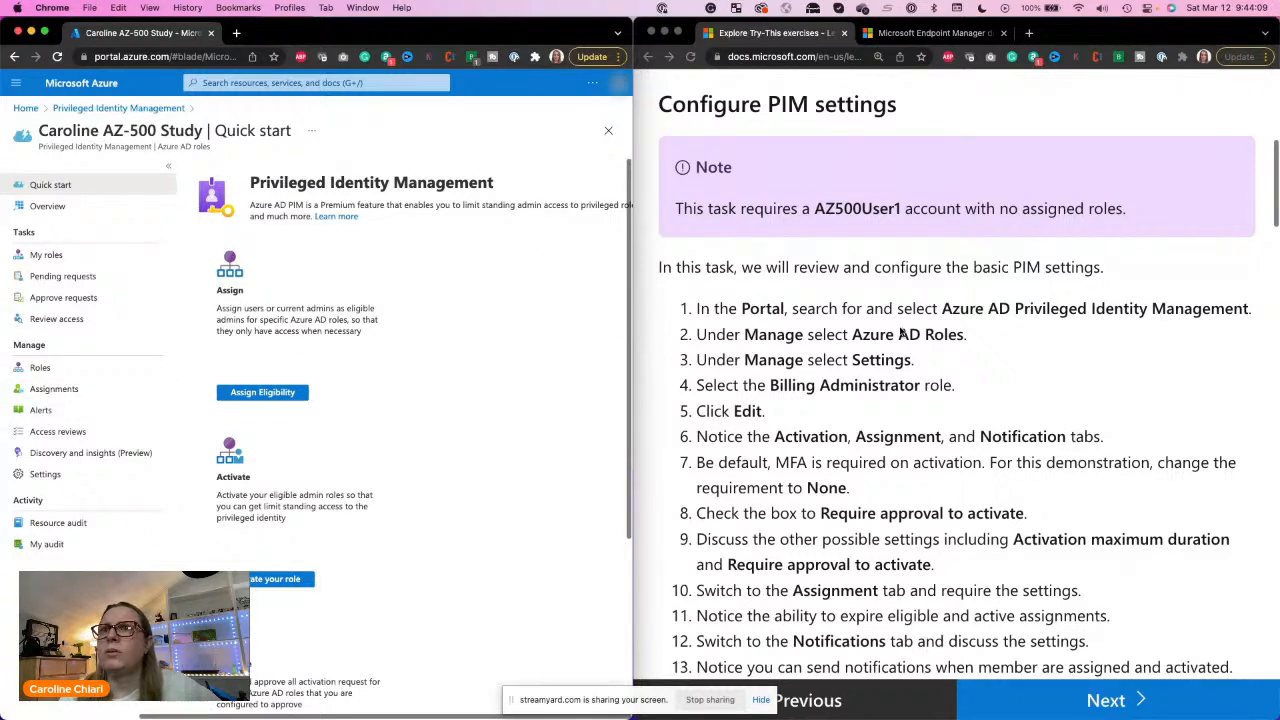
triple_click(776, 338)
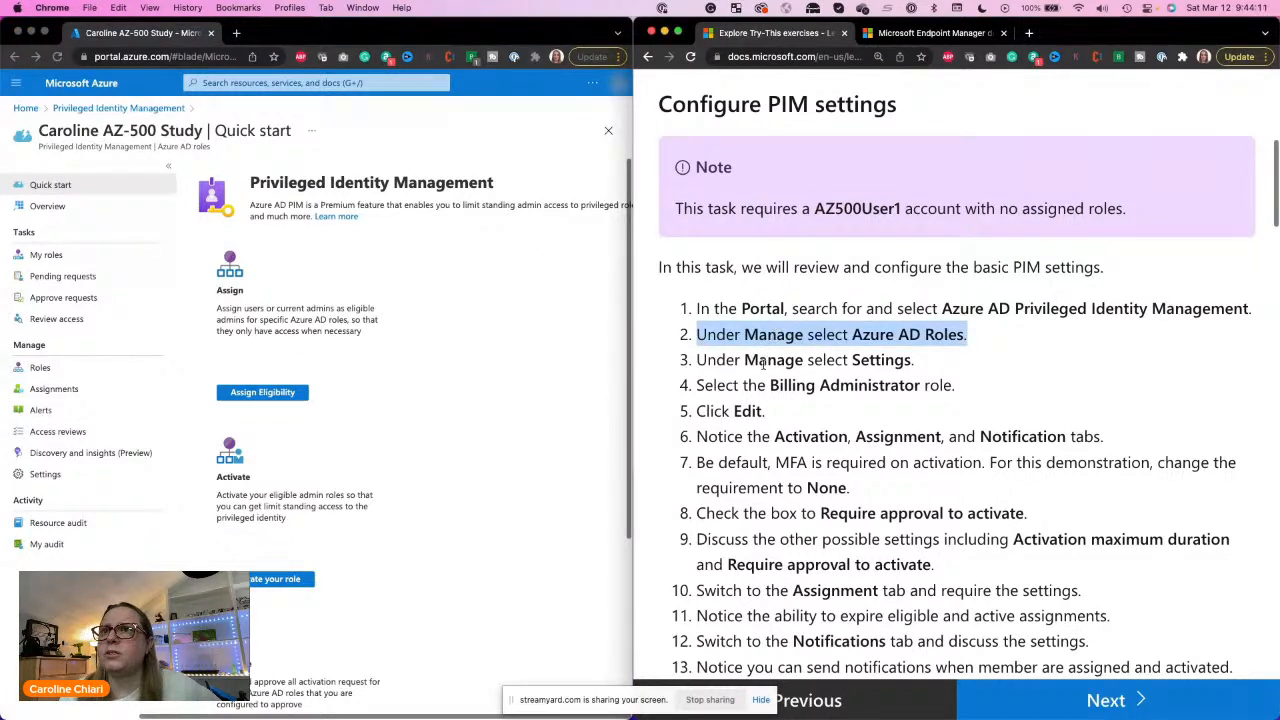
double_click(771, 362)
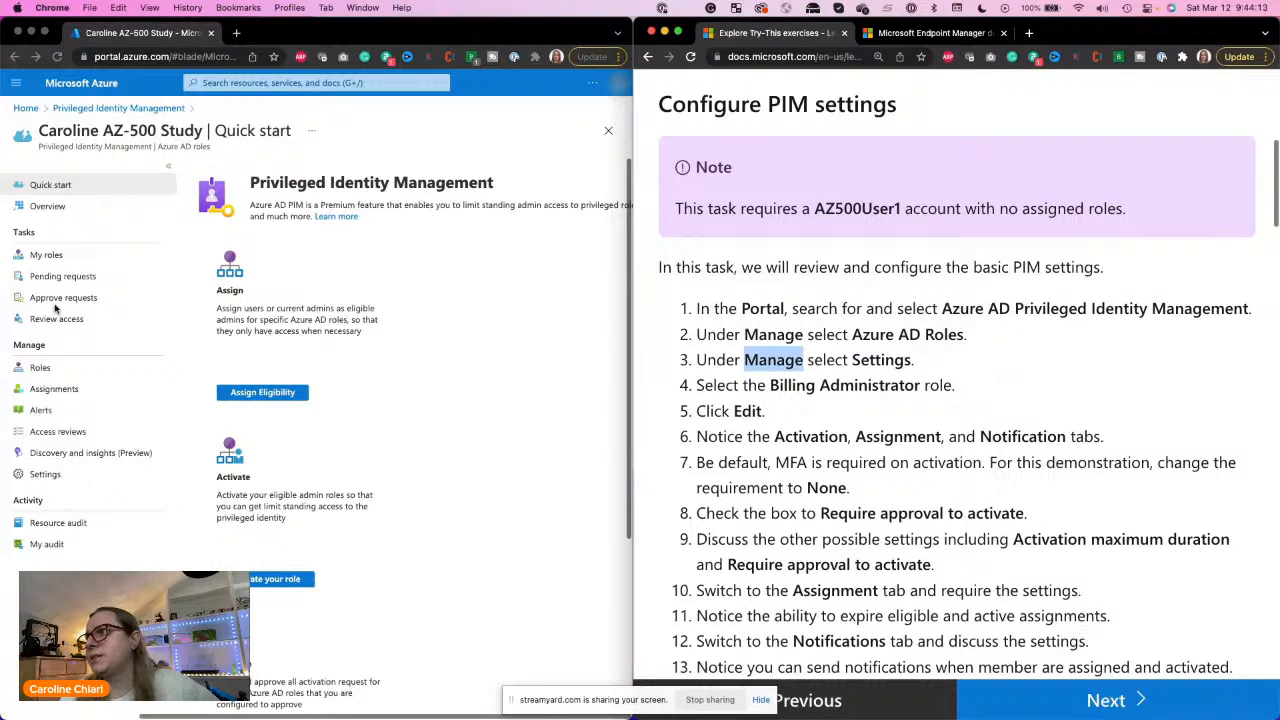
left_click(40, 476)
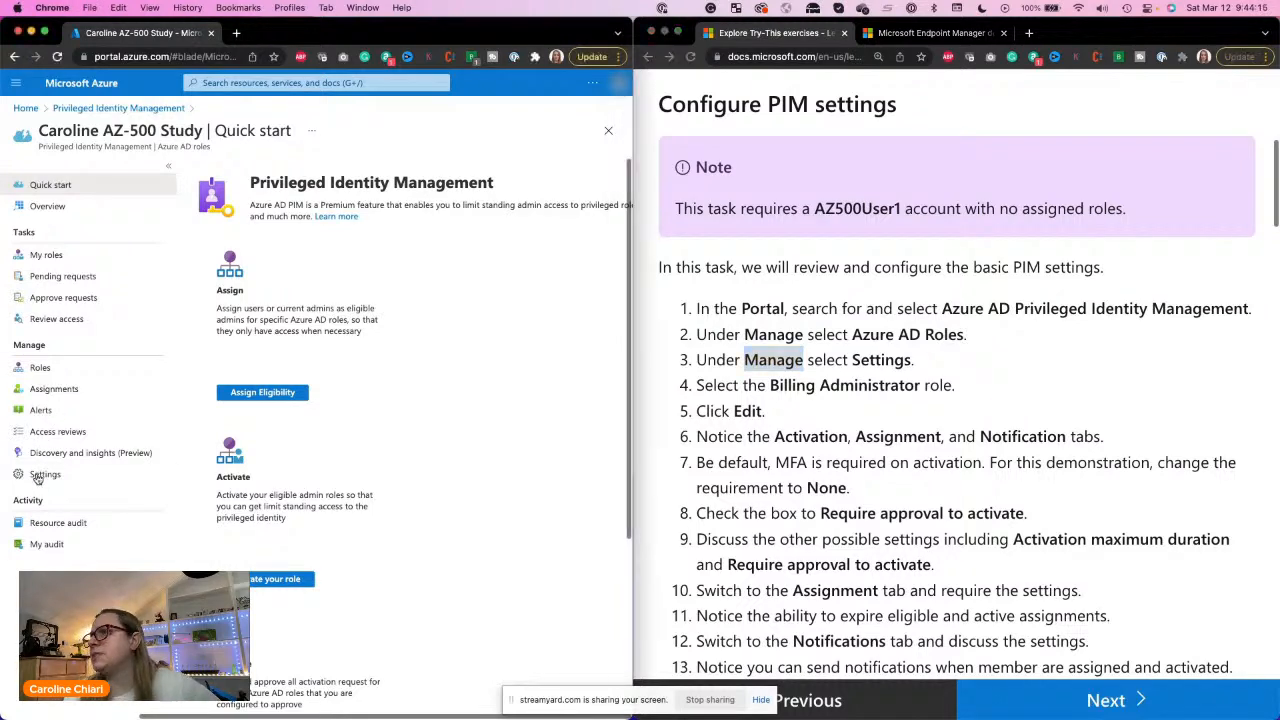
Step: Open the Azure AD roles Settings list and read the exercise note on the required AZ500User1 account
left_click(40, 477)
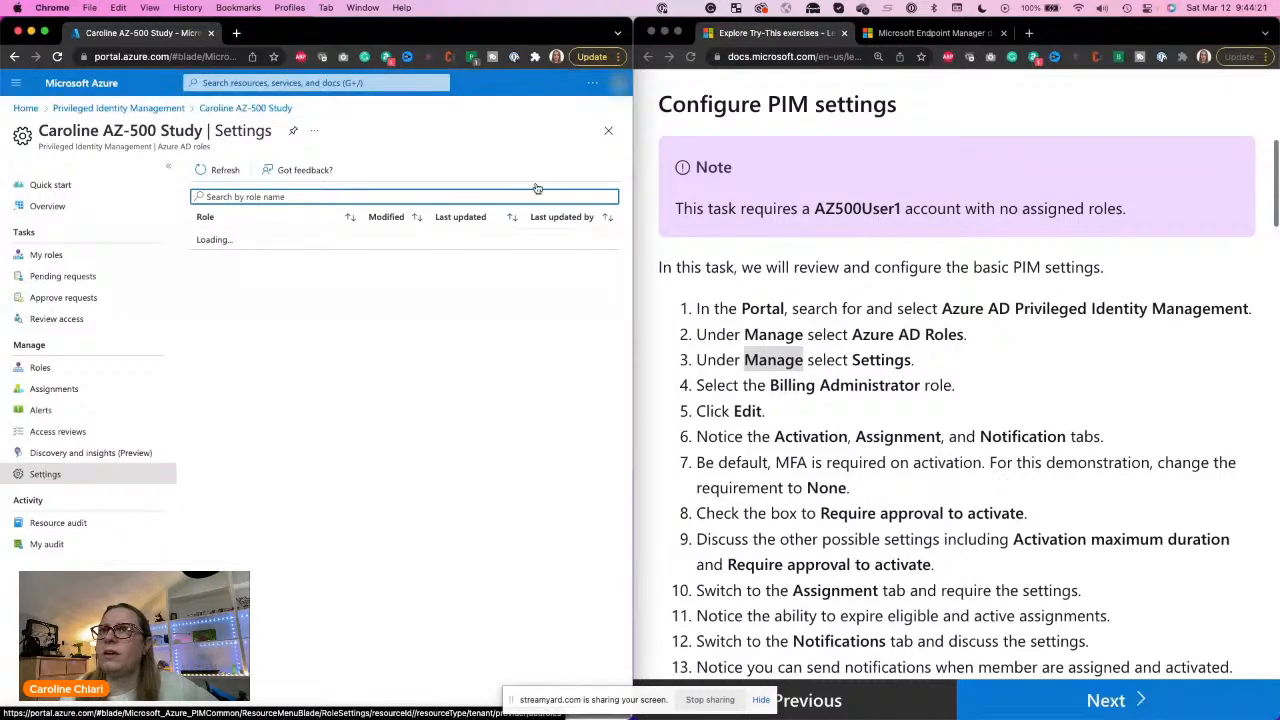
double_click(866, 208)
triple_click(867, 208)
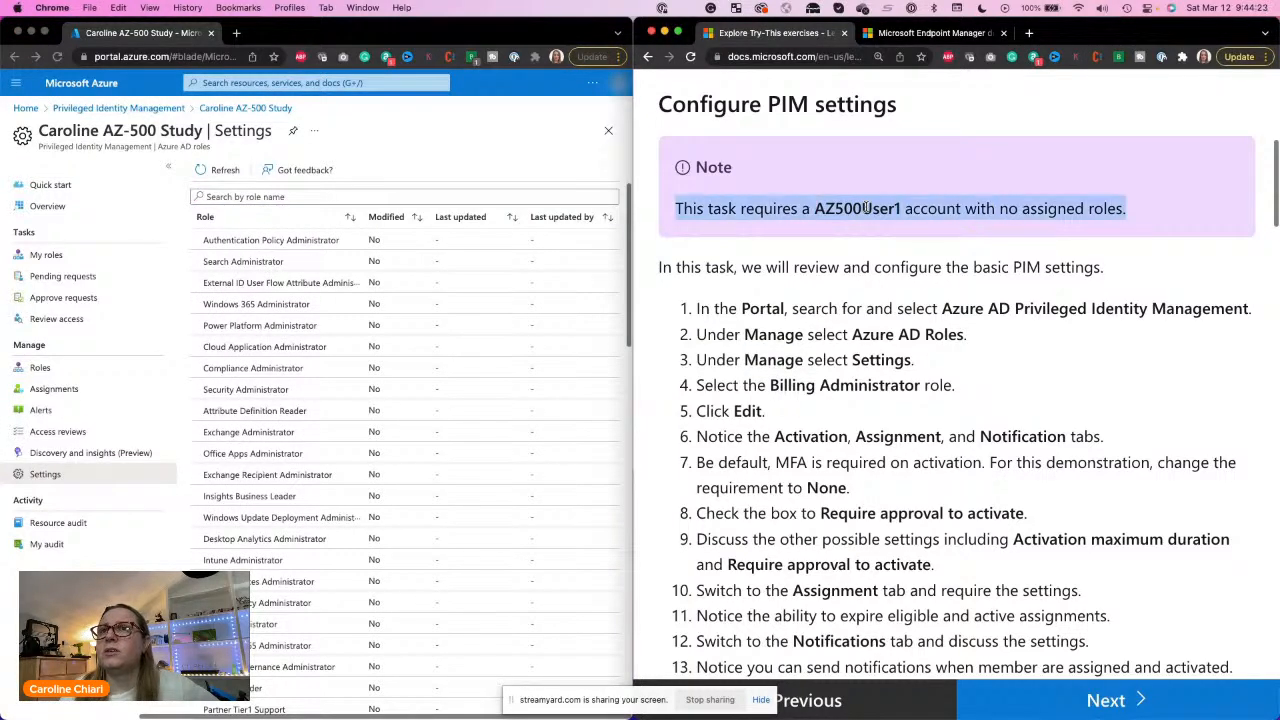
triple_click(867, 208)
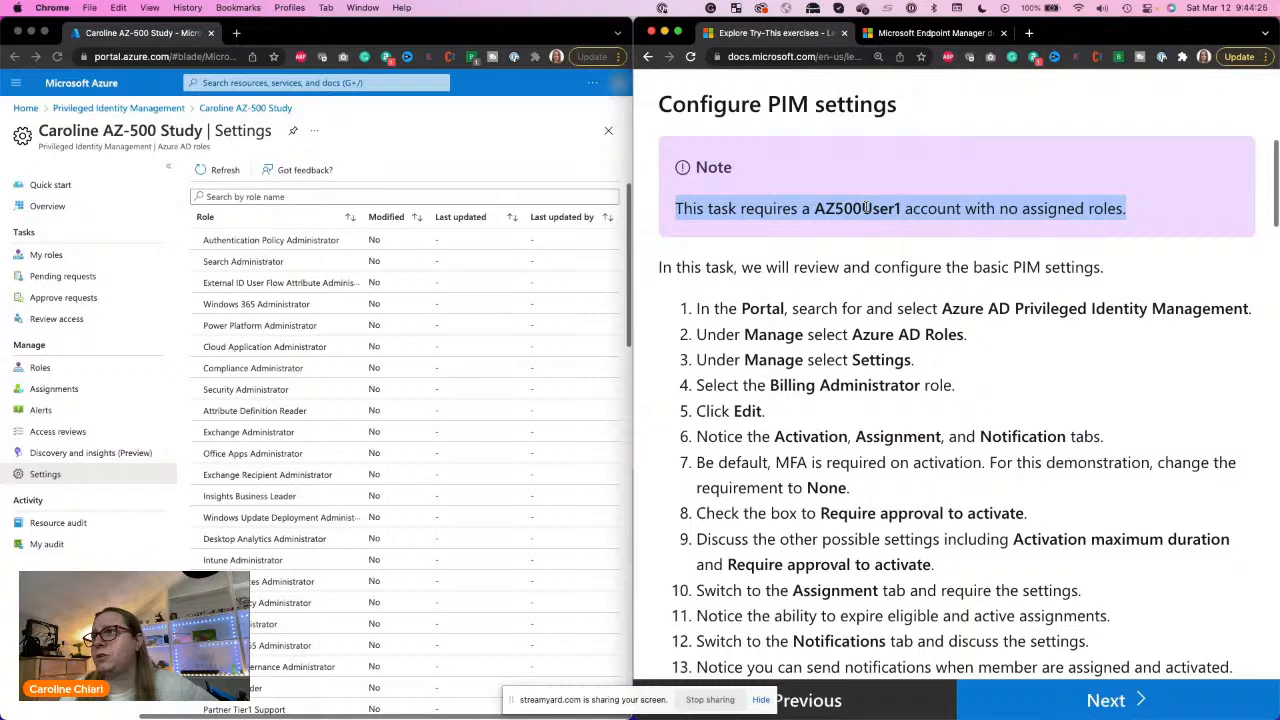
triple_click(866, 208)
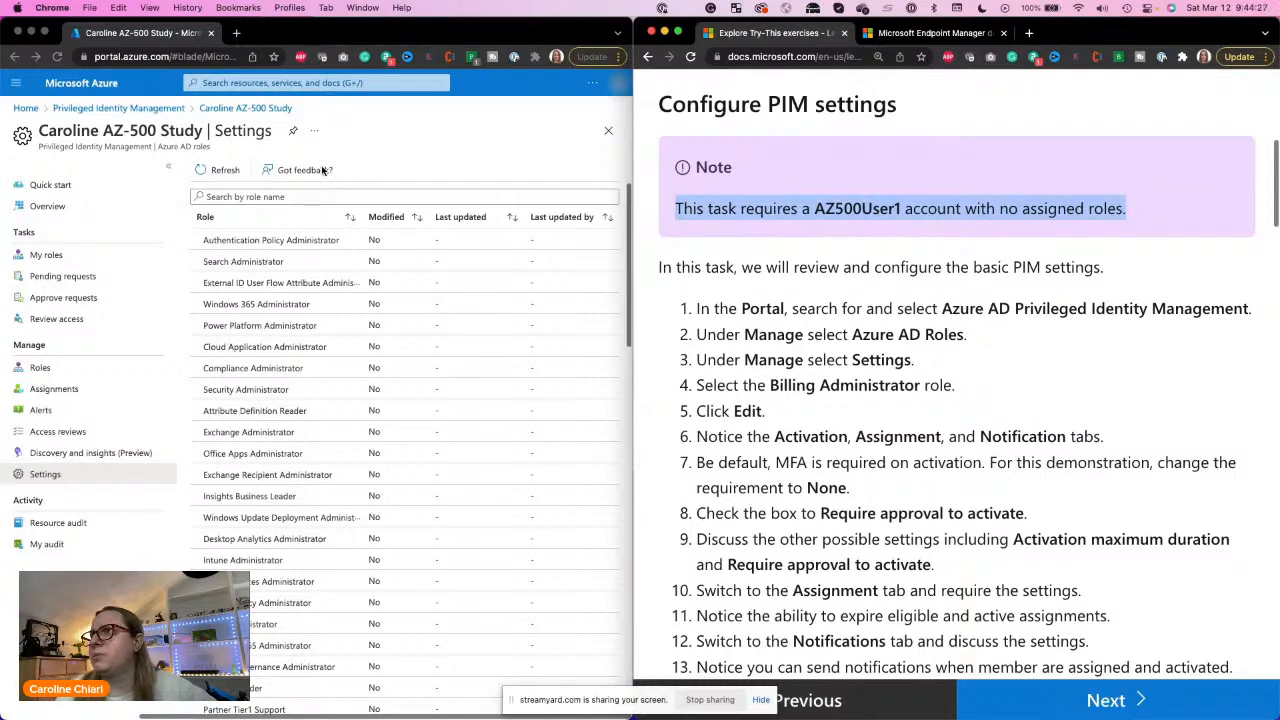
Step: Find the AZ500User1 account among the Azure Active Directory users and check its assigned roles
left_click(26, 116)
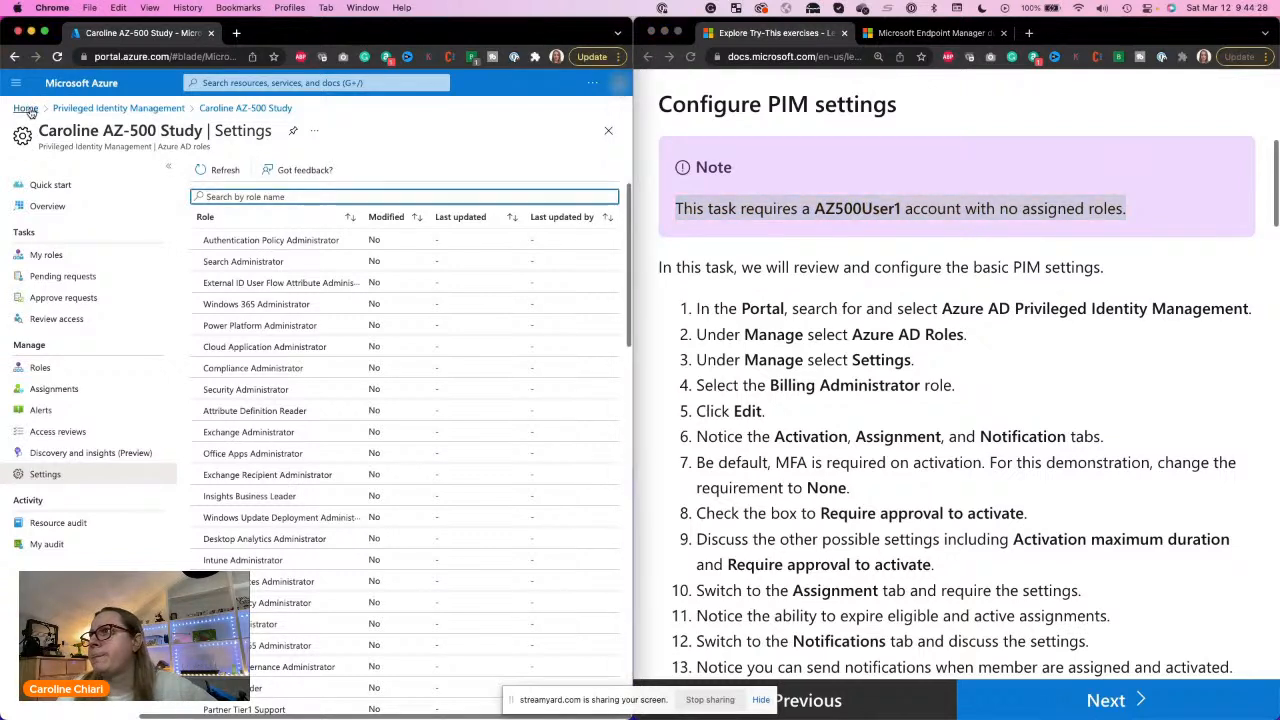
left_click(275, 83)
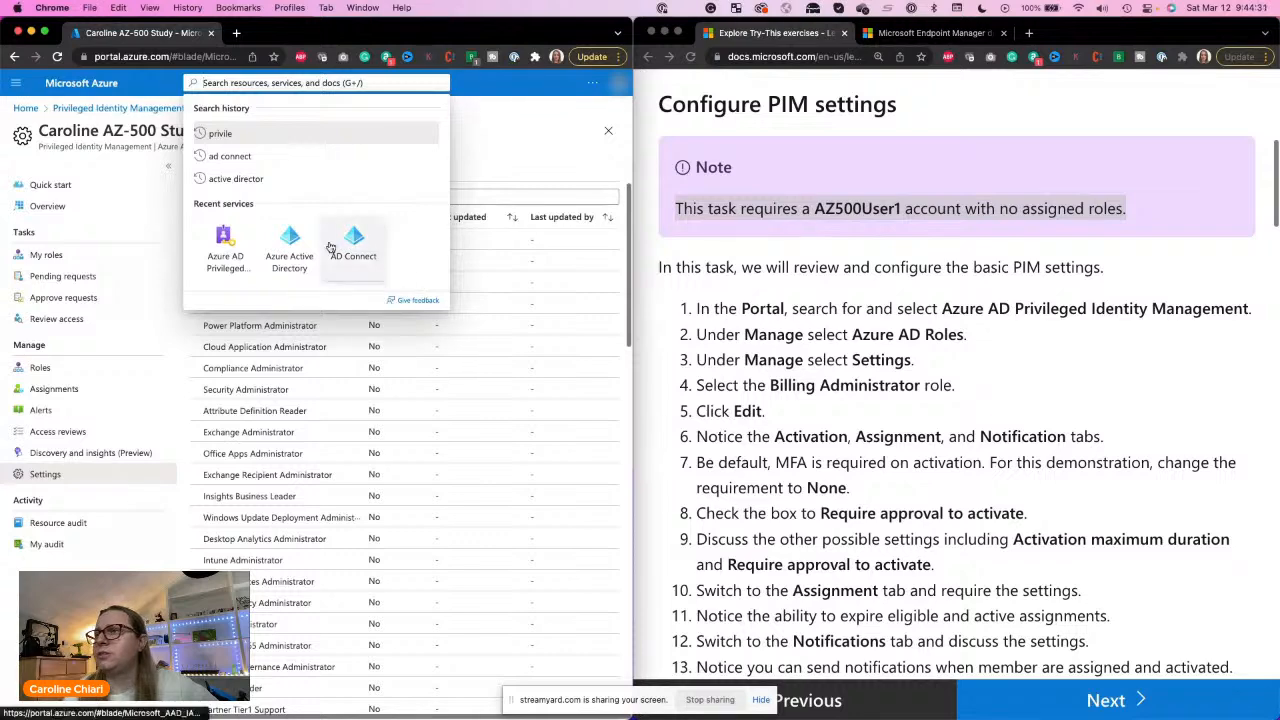
left_click(283, 246)
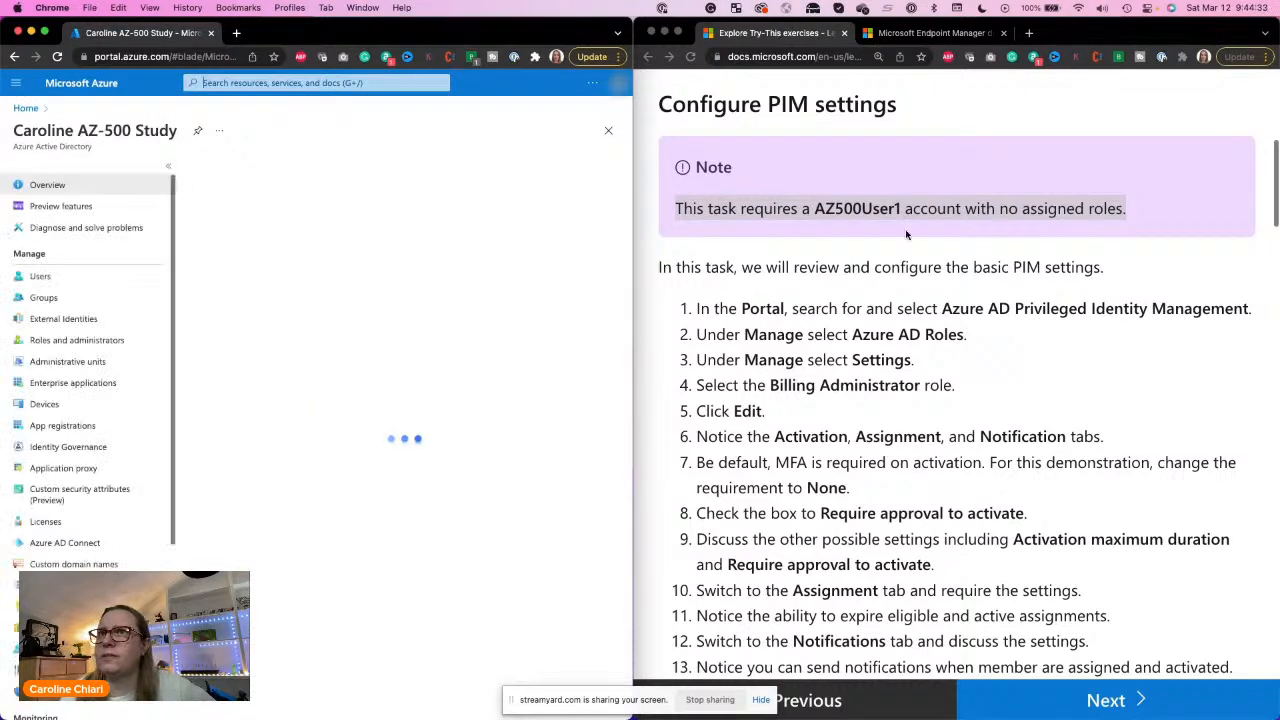
left_click(845, 215)
double_click(845, 210)
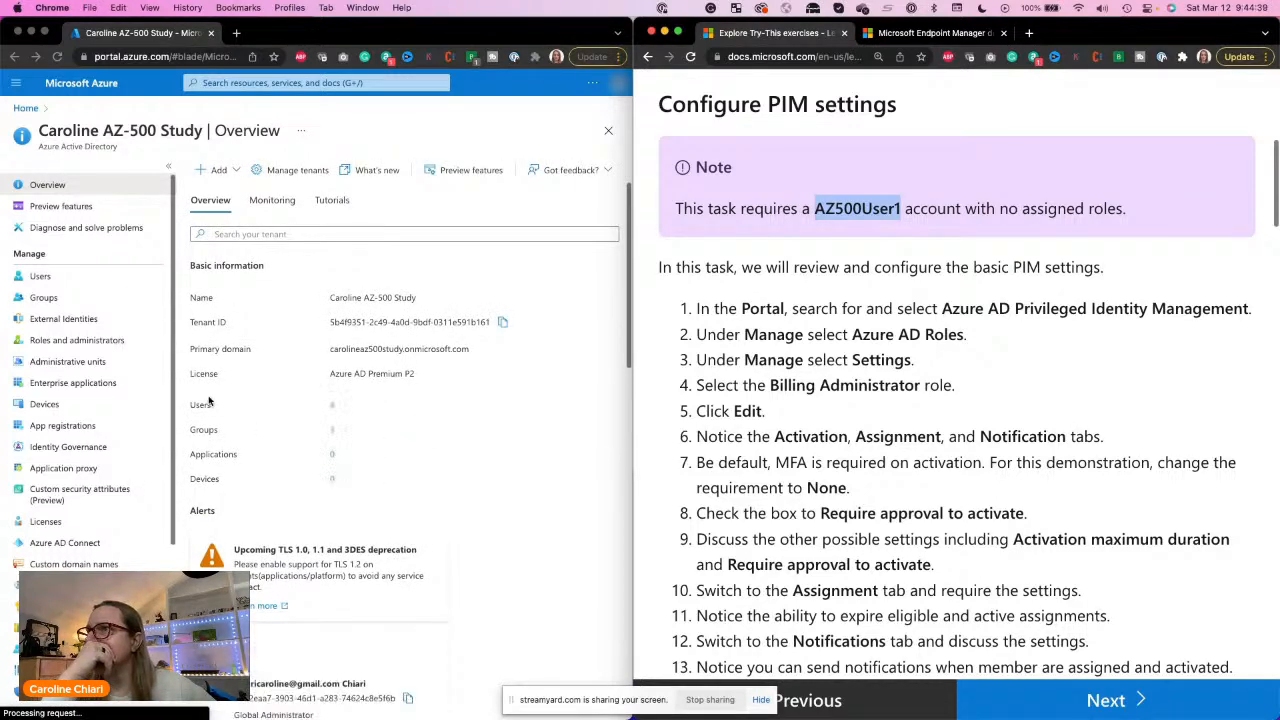
left_click(35, 277)
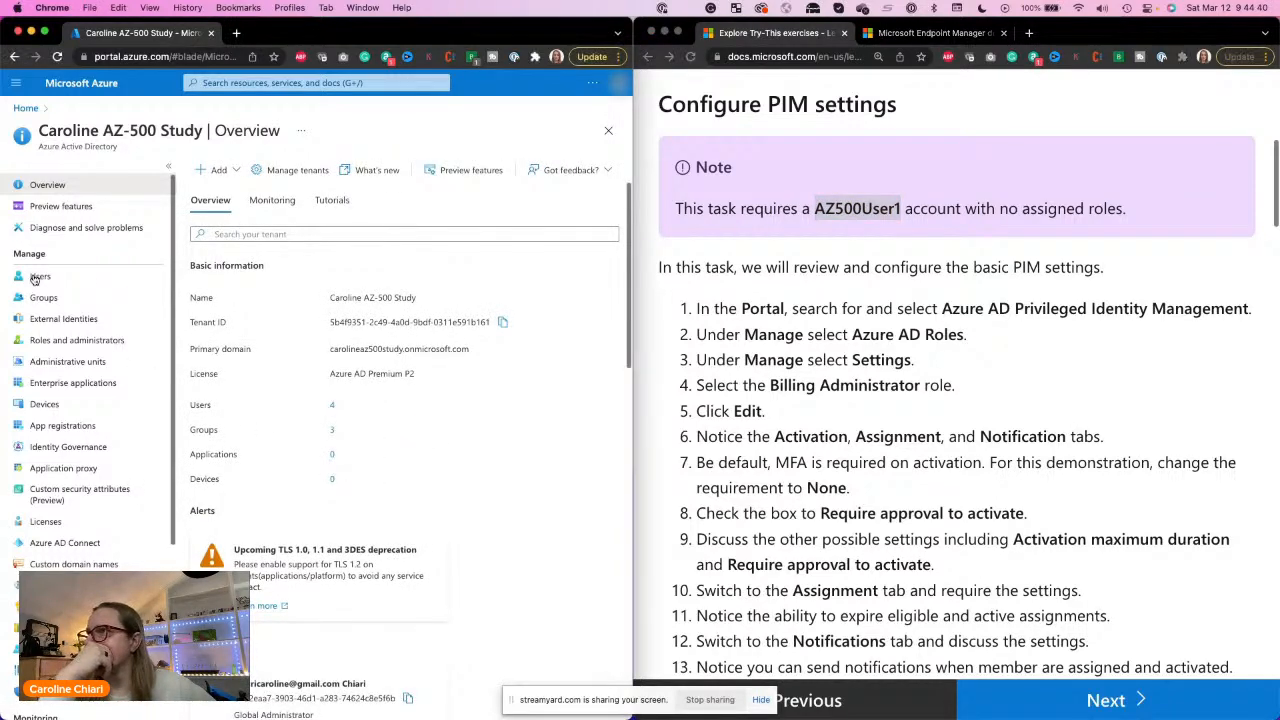
left_click(35, 277)
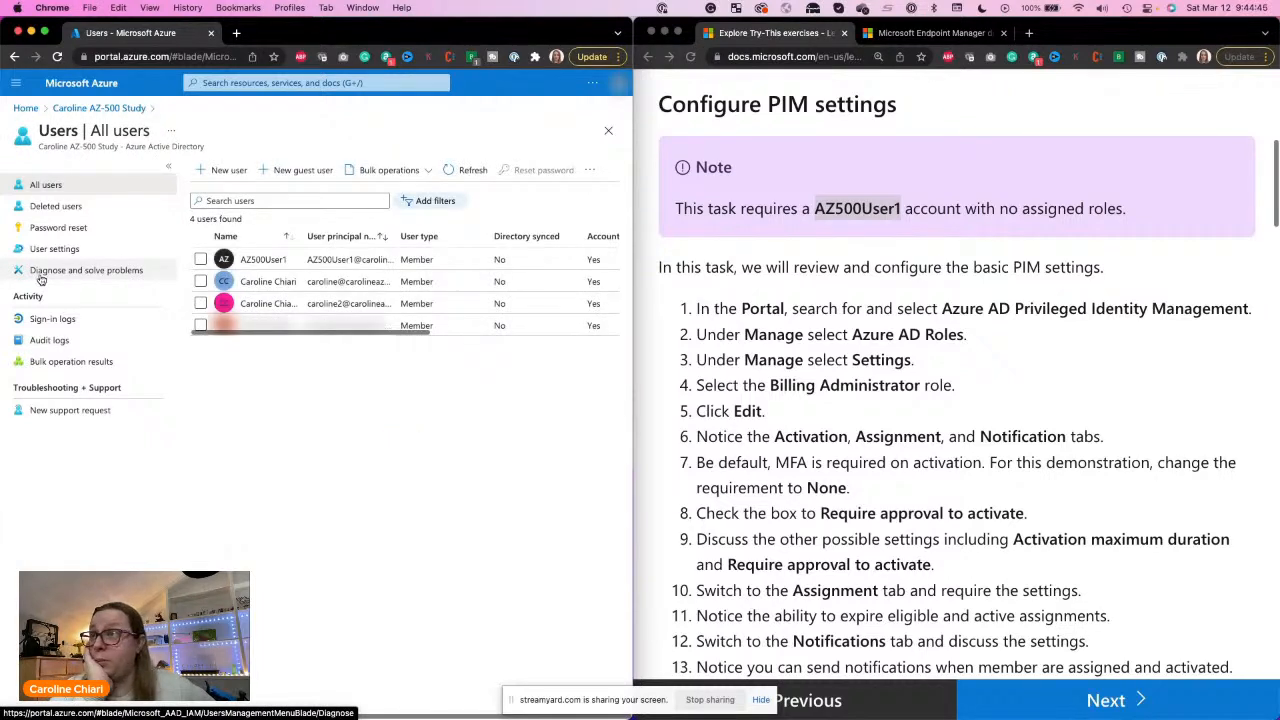
left_click(250, 263)
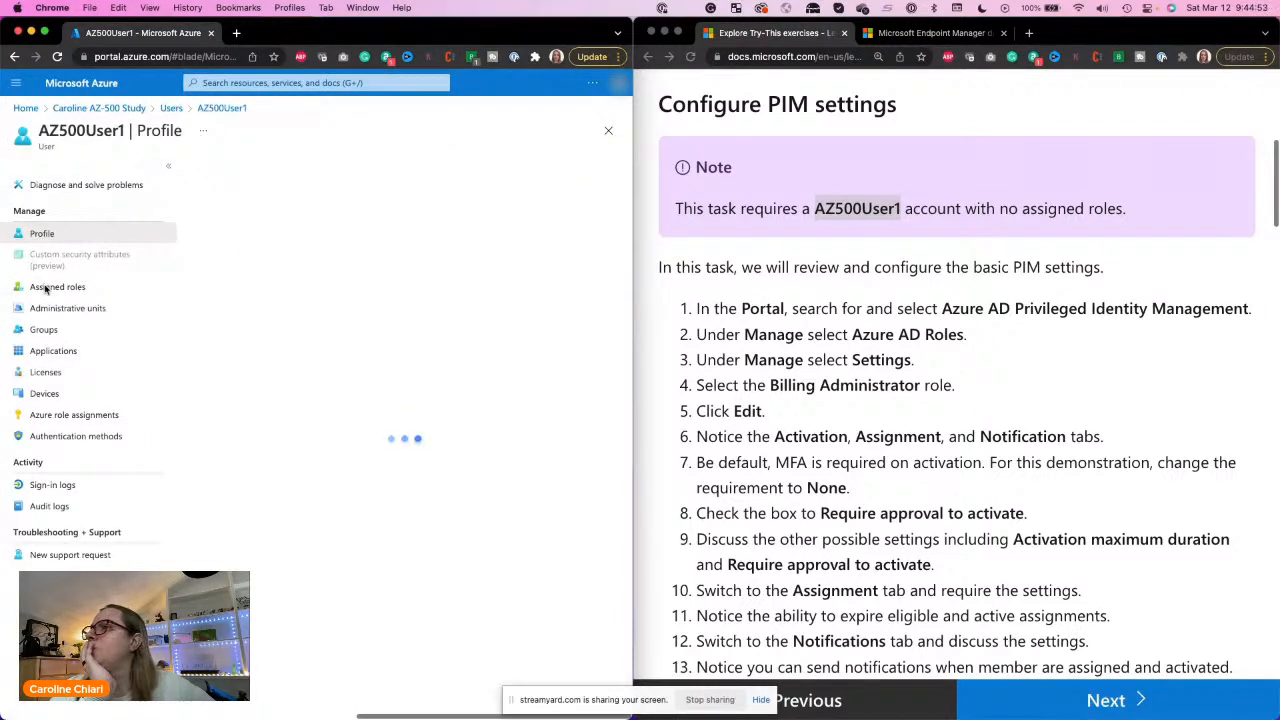
left_click(48, 289)
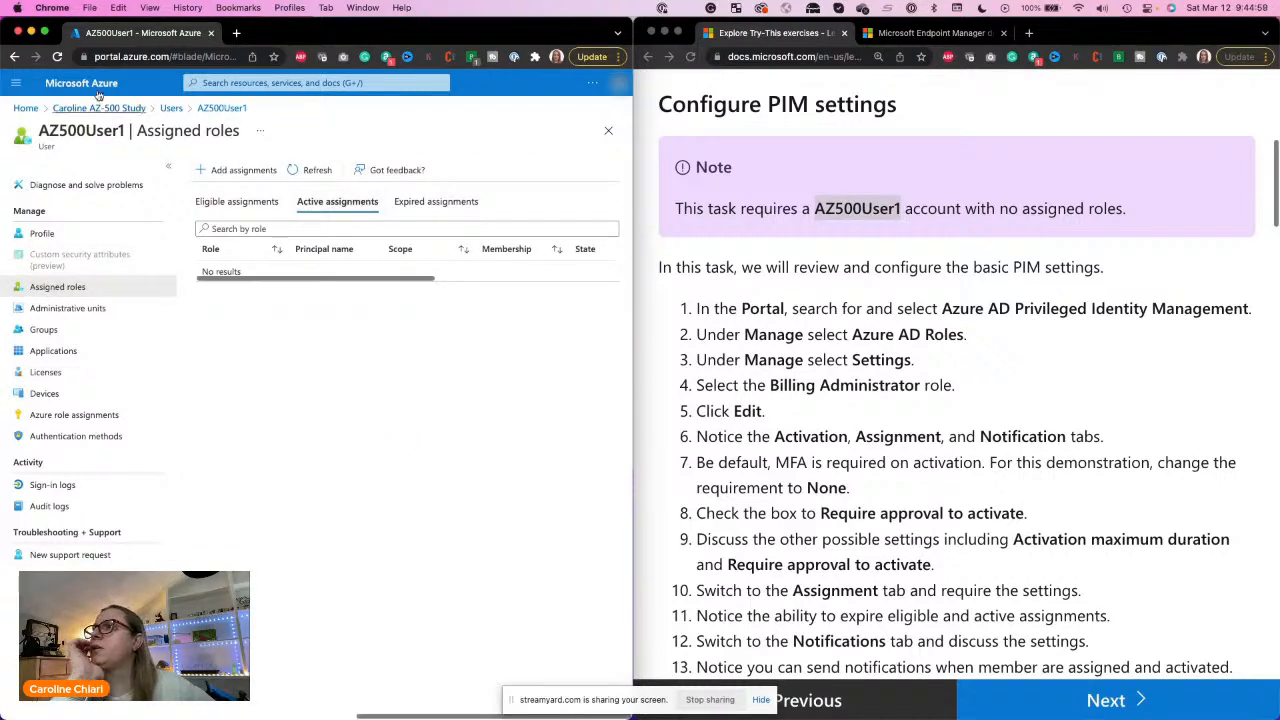
Step: Return to the Azure AD roles Settings in Privileged Identity Management, sort by role, and open the Billing Administrator role
left_click(347, 83)
left_click(285, 250)
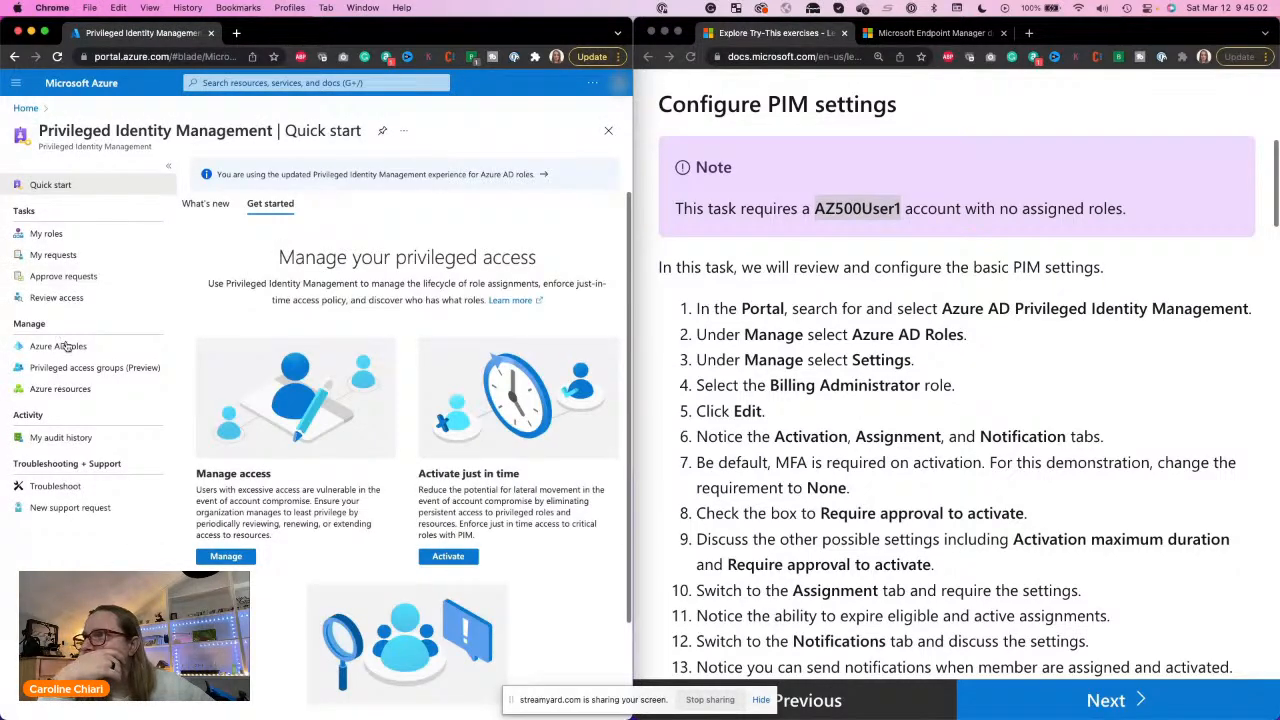
left_click(72, 347)
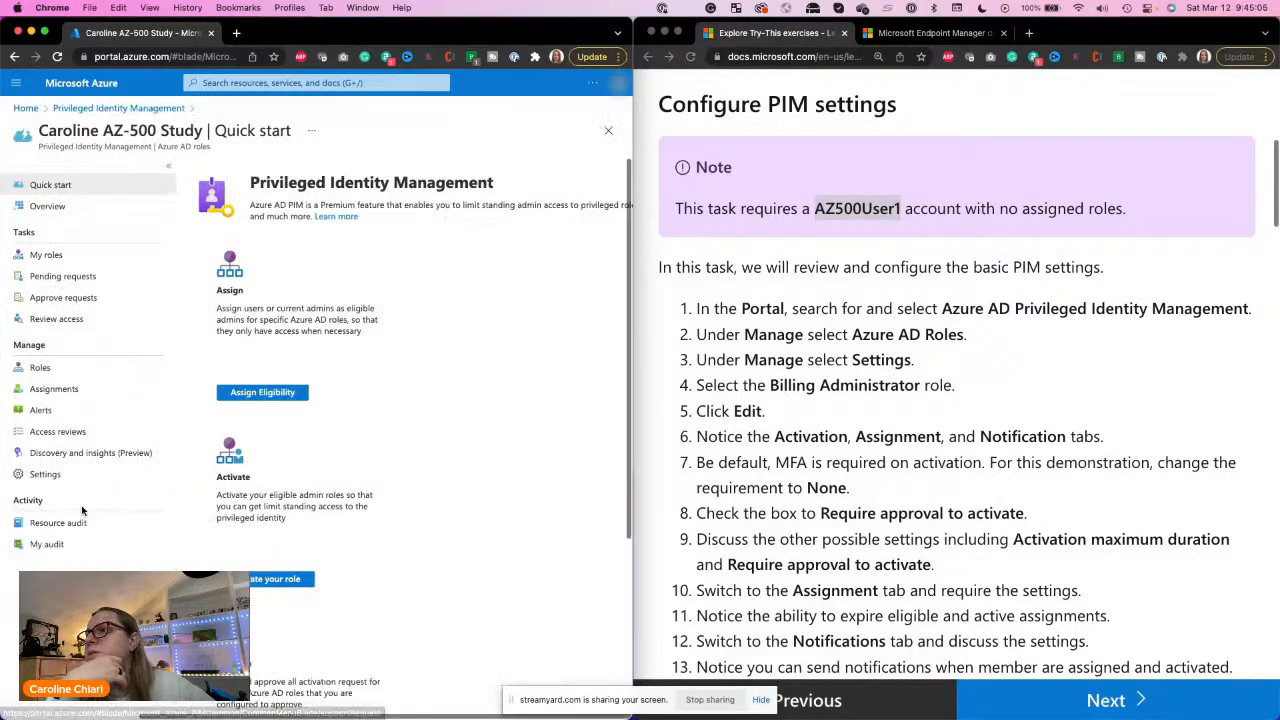
left_click(25, 476)
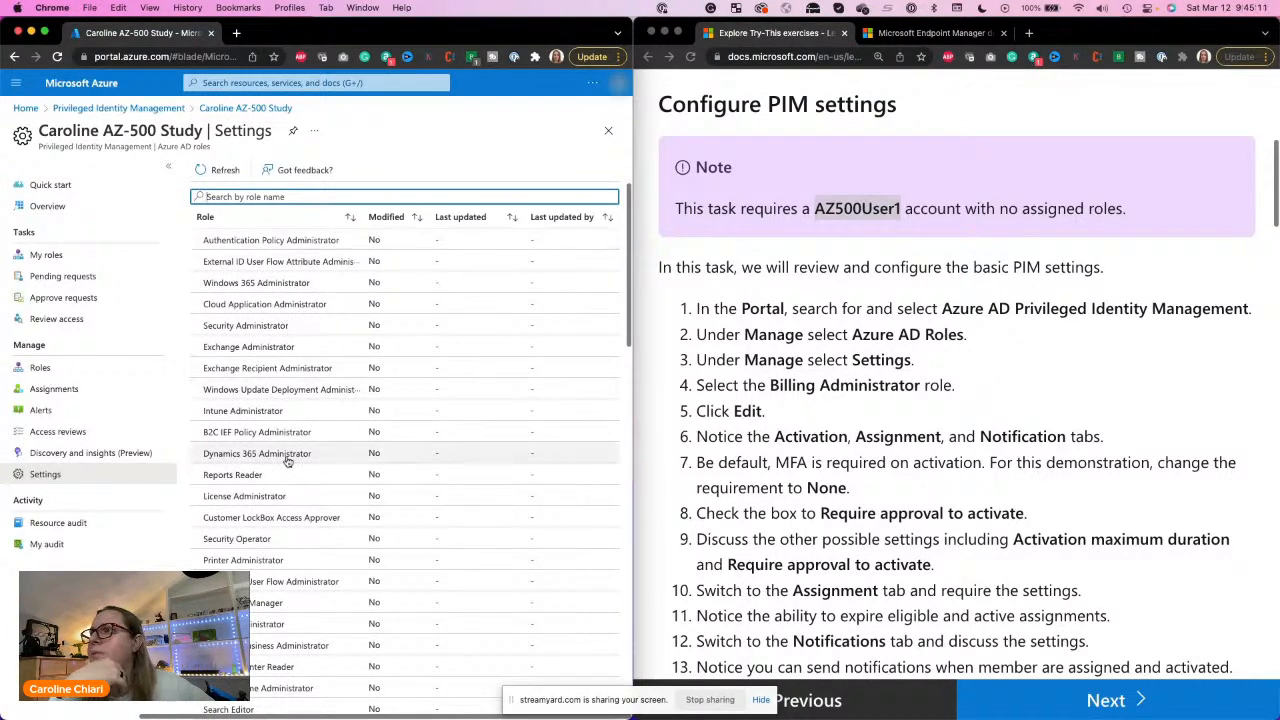
left_click(336, 223)
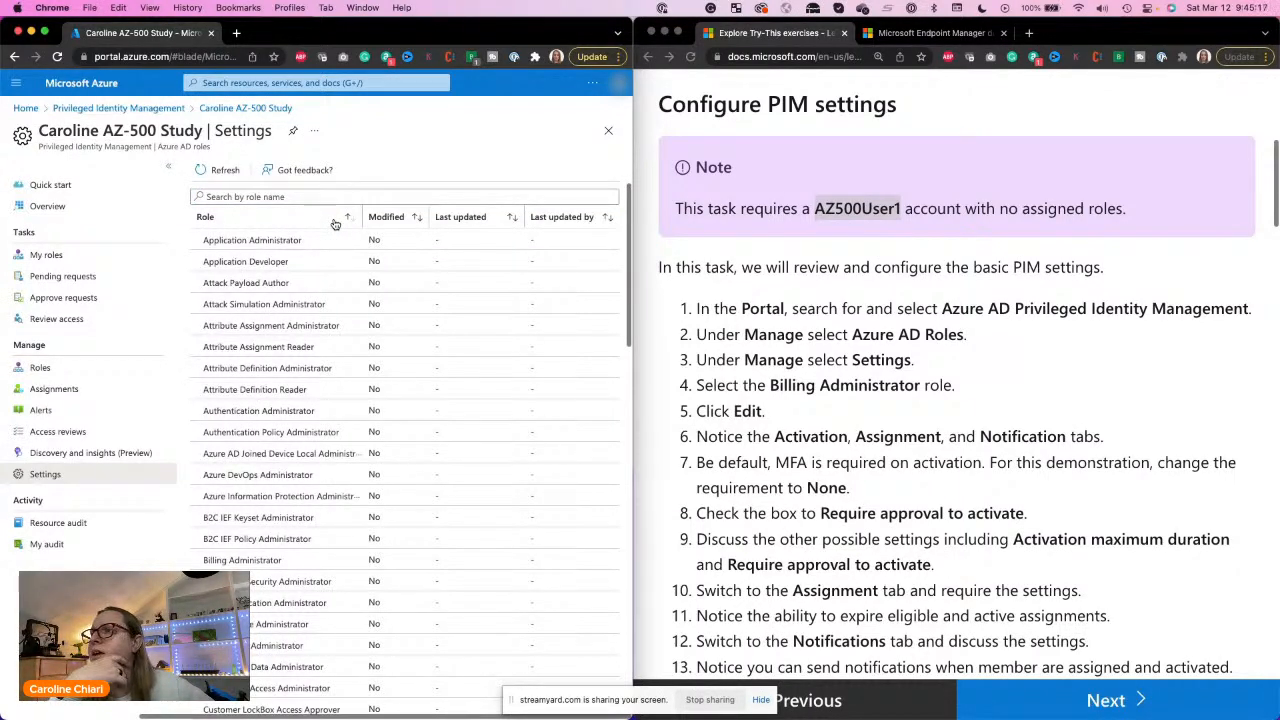
left_click(246, 561)
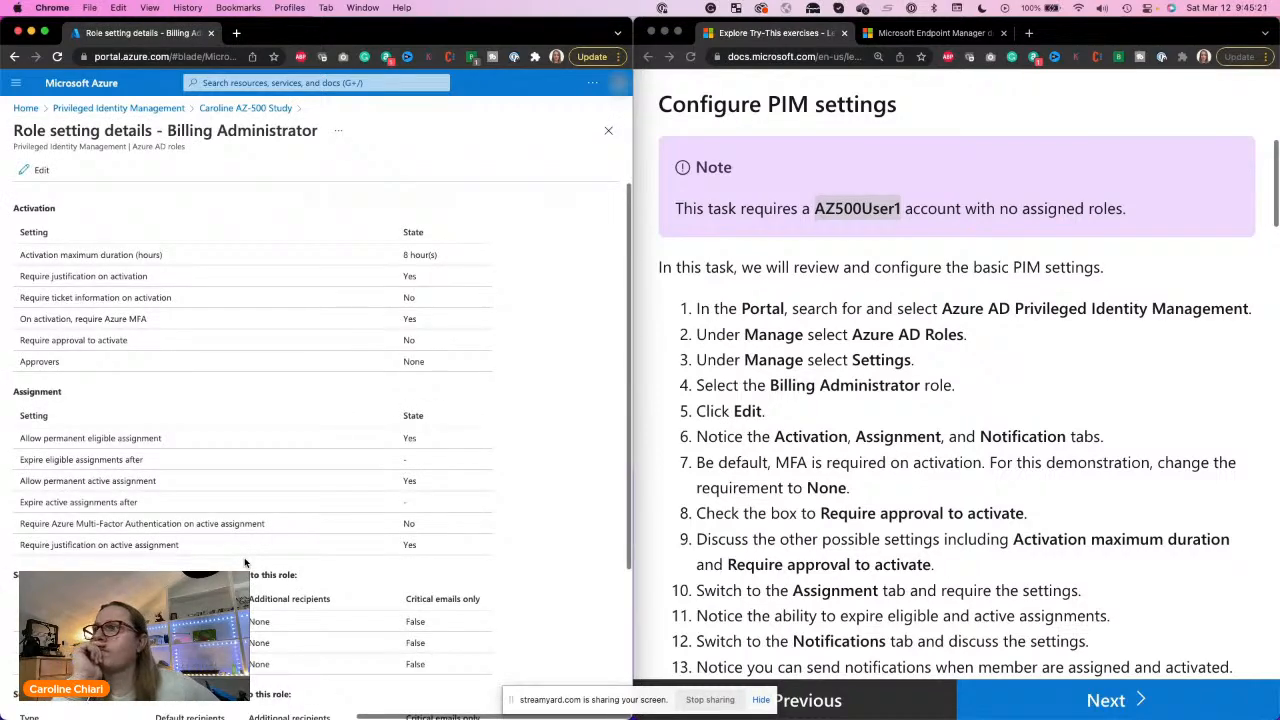
Step: Enlarge the Billing Administrator role setting details page to 150% browser zoom
scroll(292, 501, "up", 5)
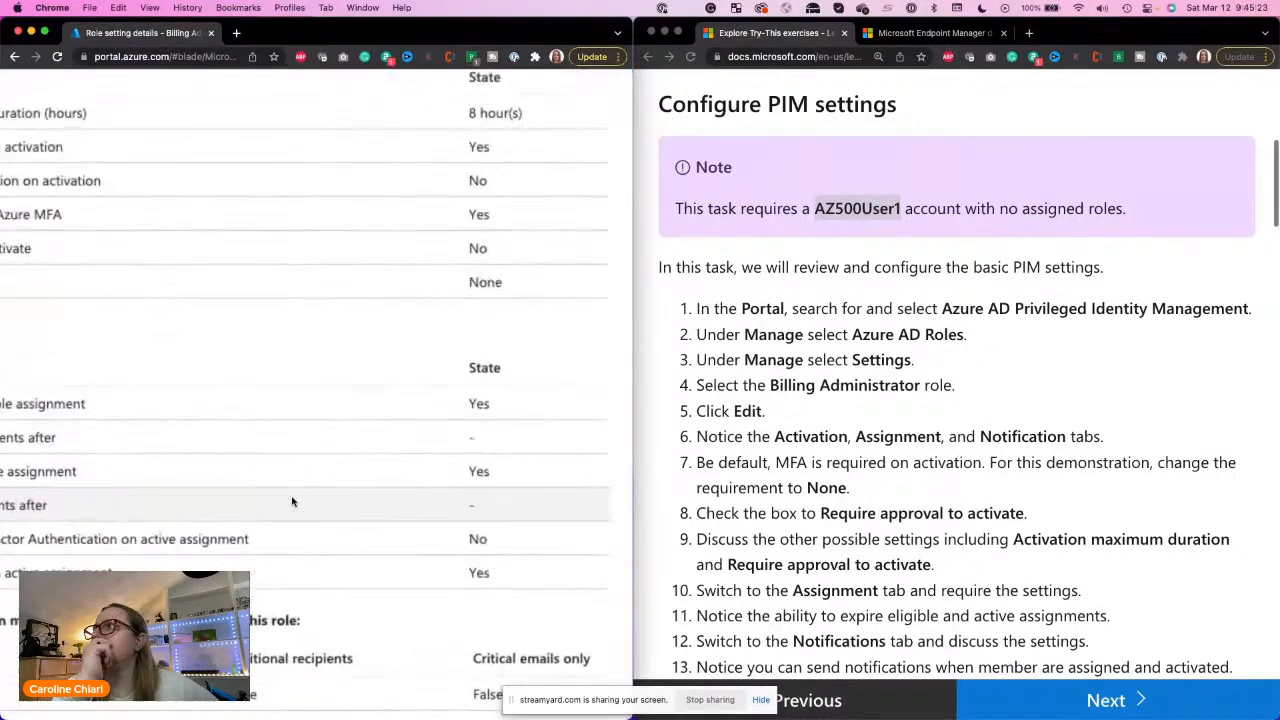
scroll(292, 501, "down", 5)
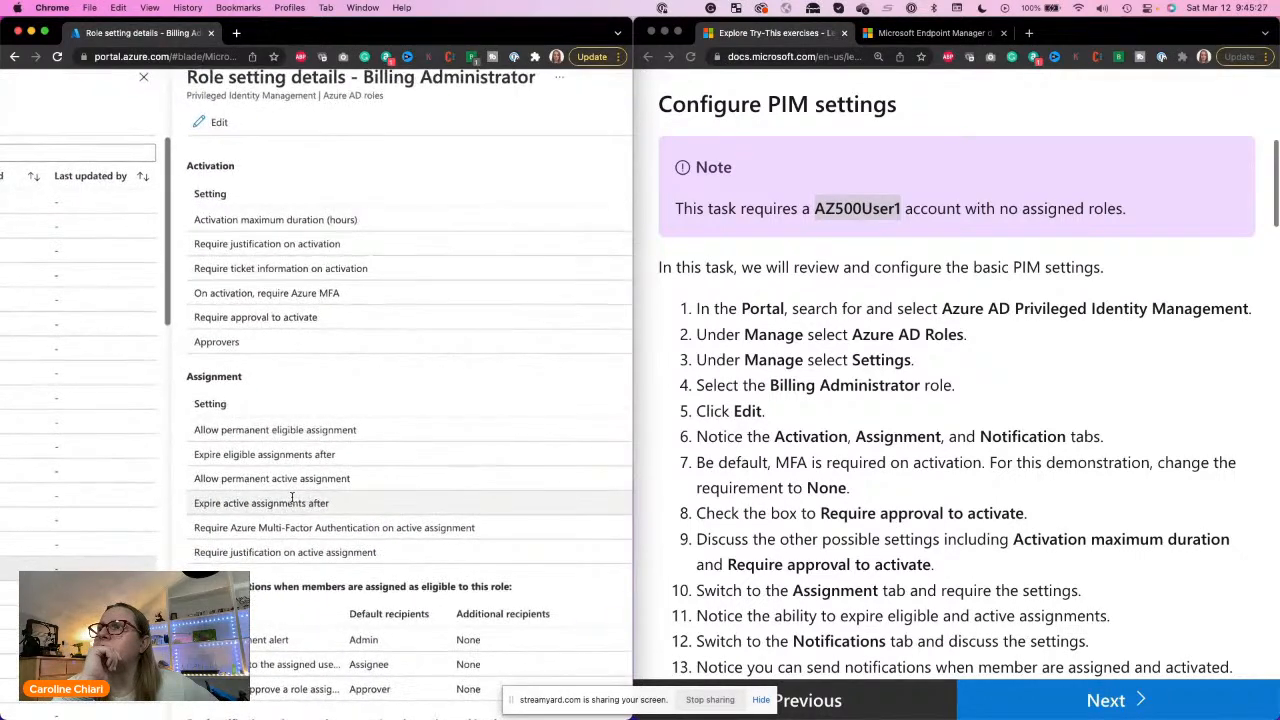
left_click(620, 60)
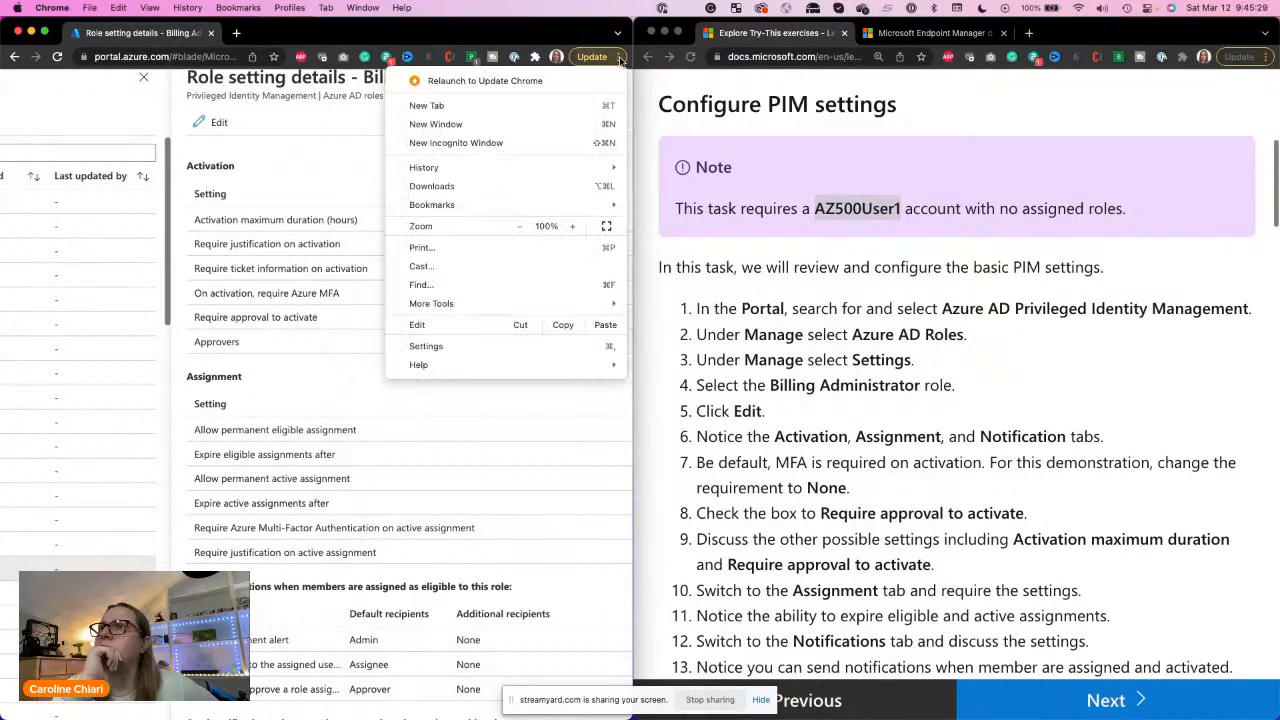
left_click(575, 227)
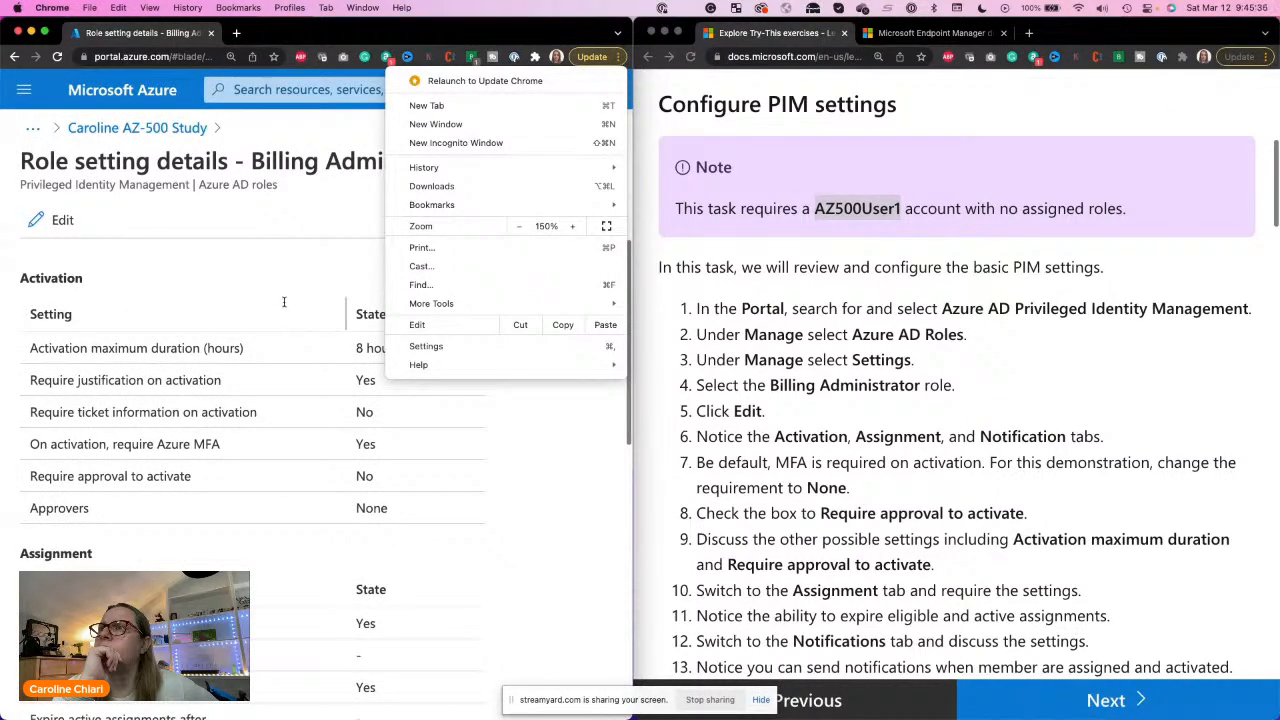
left_click(354, 188)
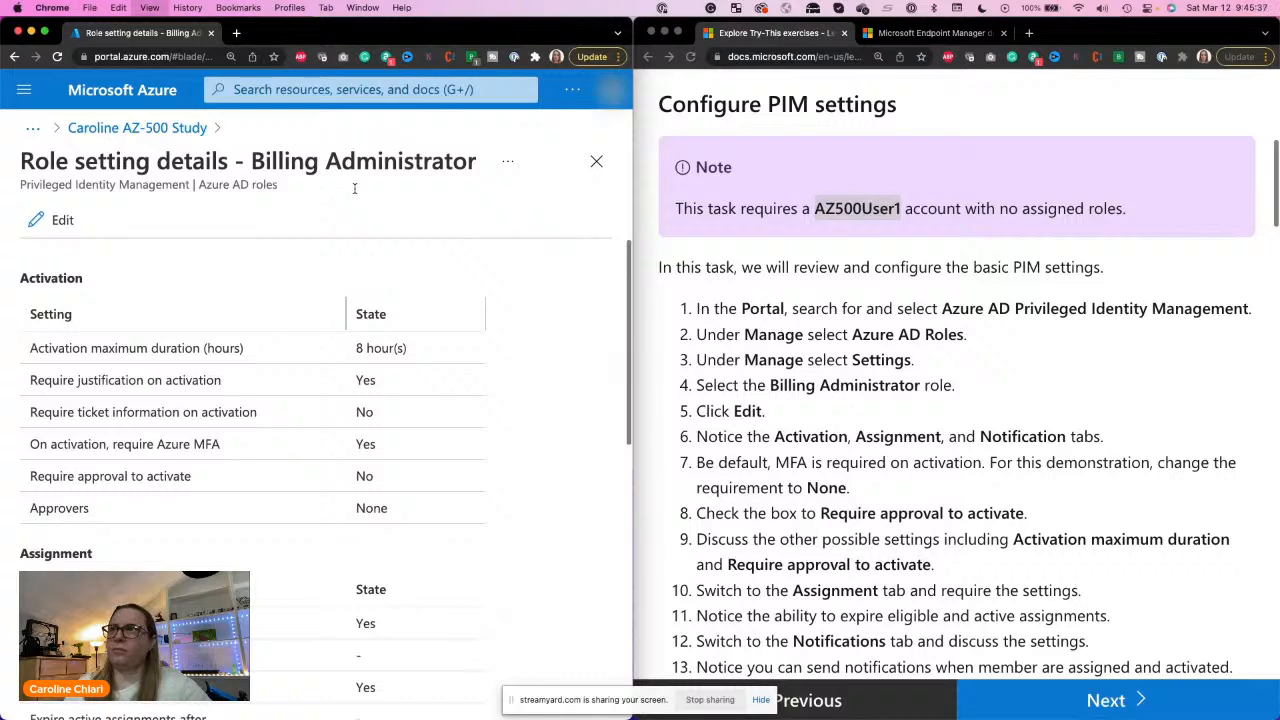
Step: Reduce the portal page zoom to 100% and bring it back up to 150%
key("super+minus")
key("super+minus")
key("super+minus")
key("super+minus")
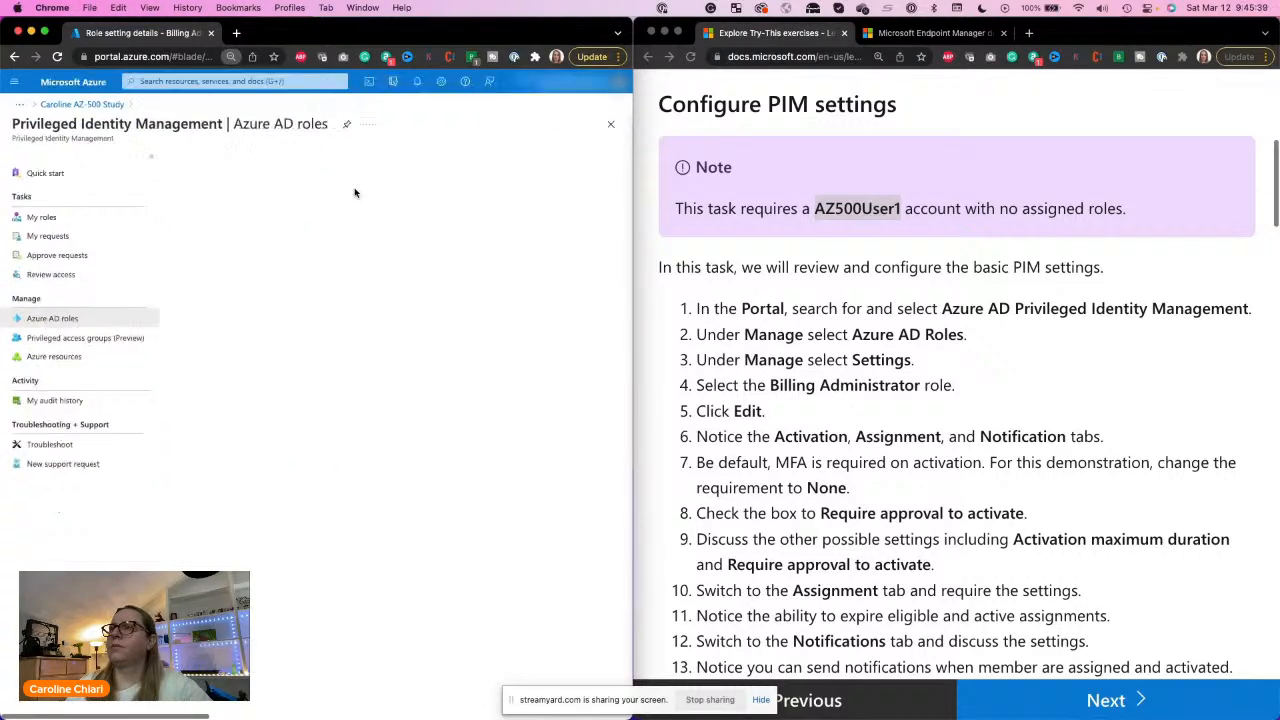
key("super+plus")
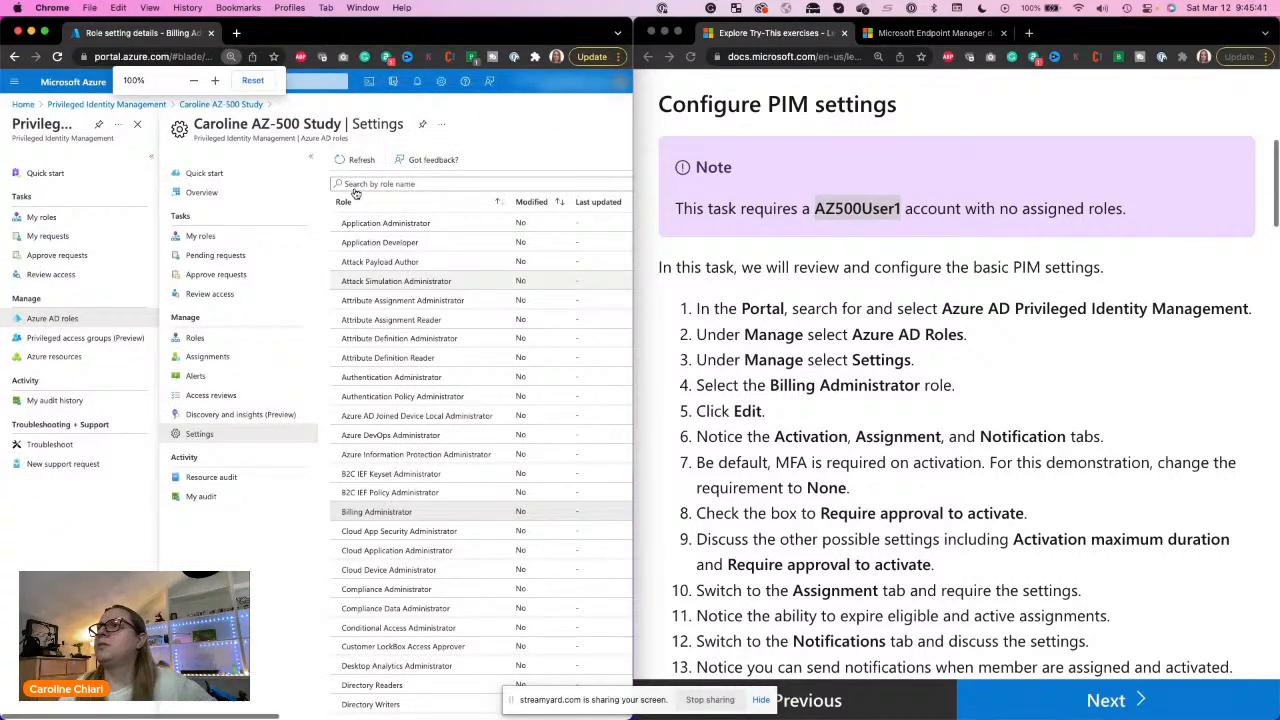
left_click(612, 57)
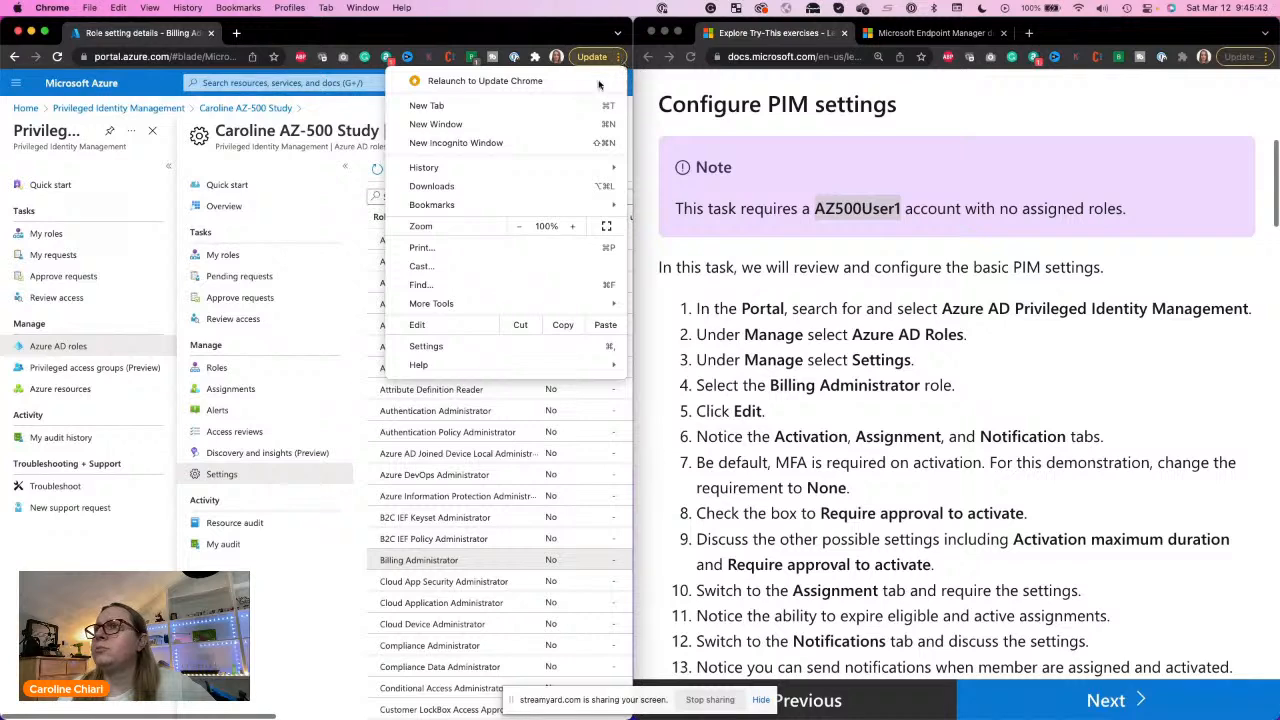
left_click(572, 226)
left_click(572, 226)
left_click(572, 226)
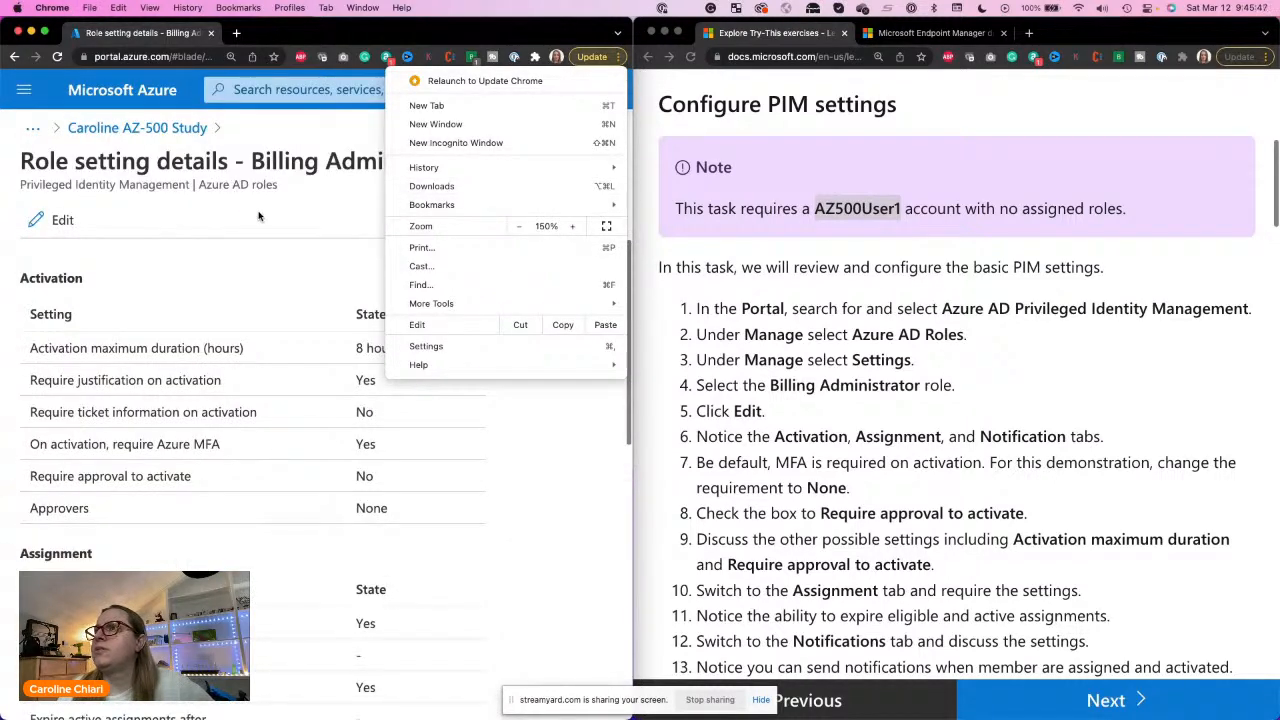
left_click(258, 216)
Step: Reload the role setting details page, return to the portal home and reopen Privileged Identity Management
key("super+r")
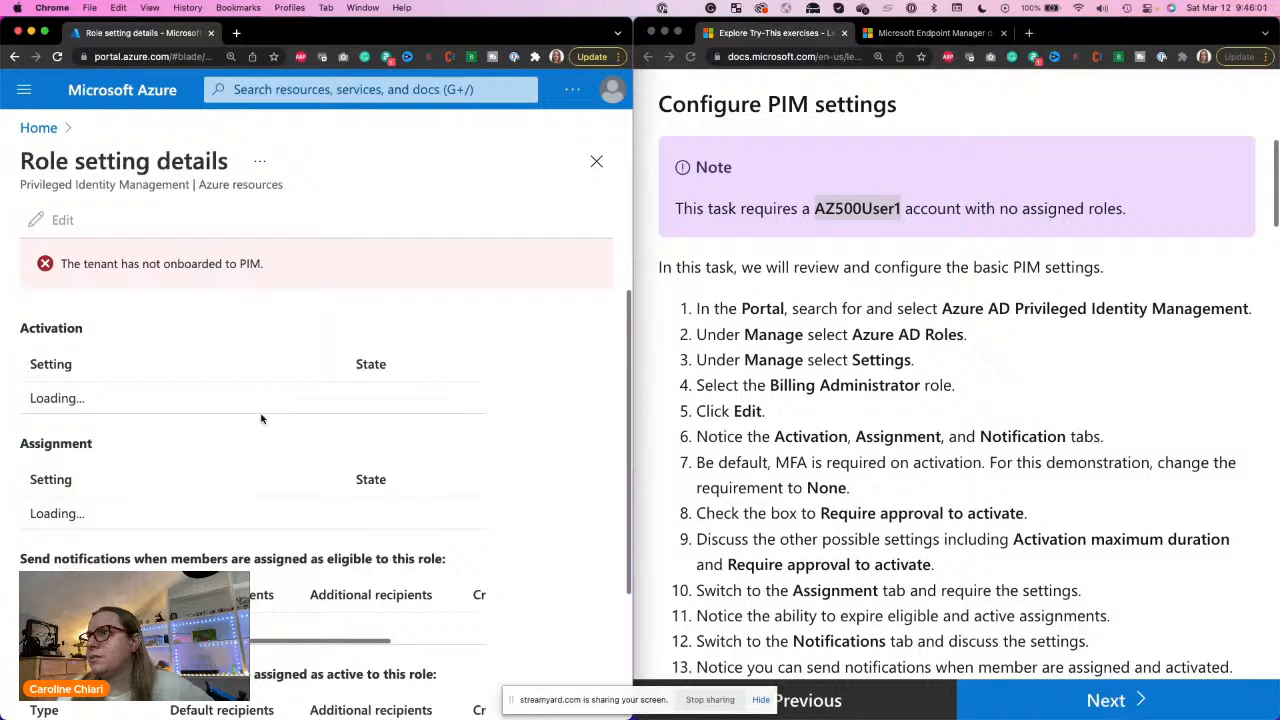
triple_click(107, 260)
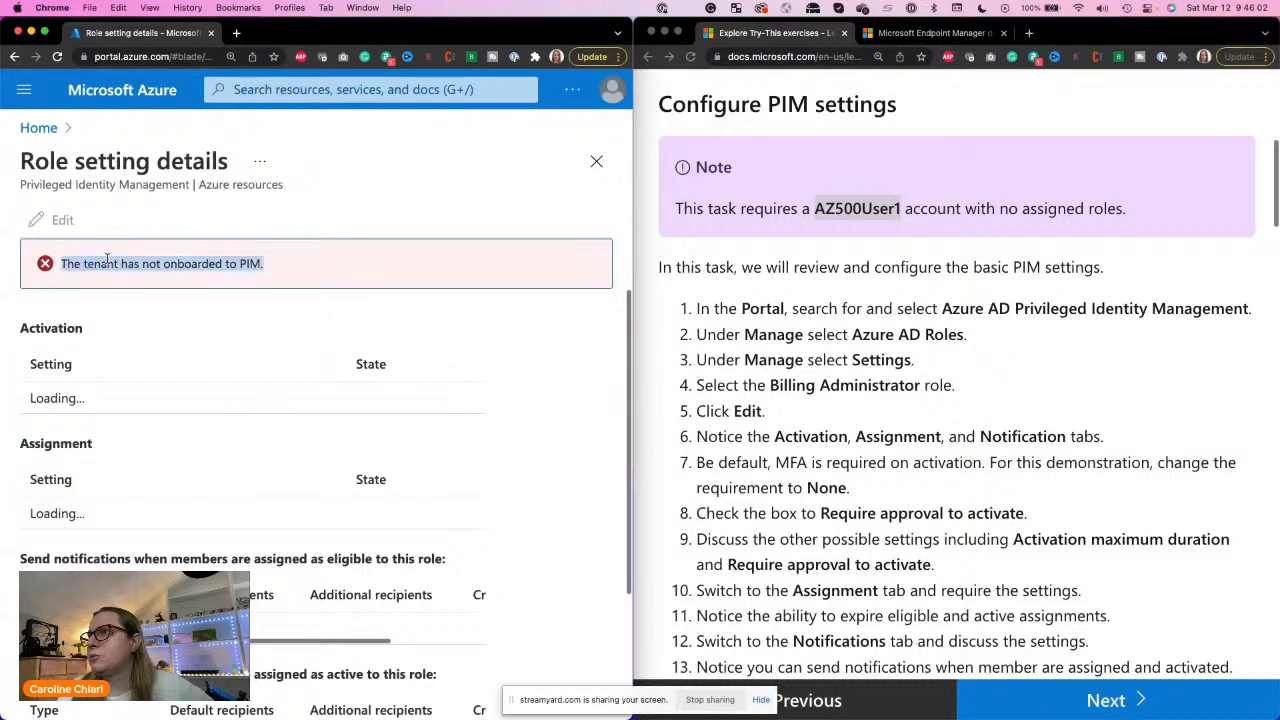
left_click(40, 128)
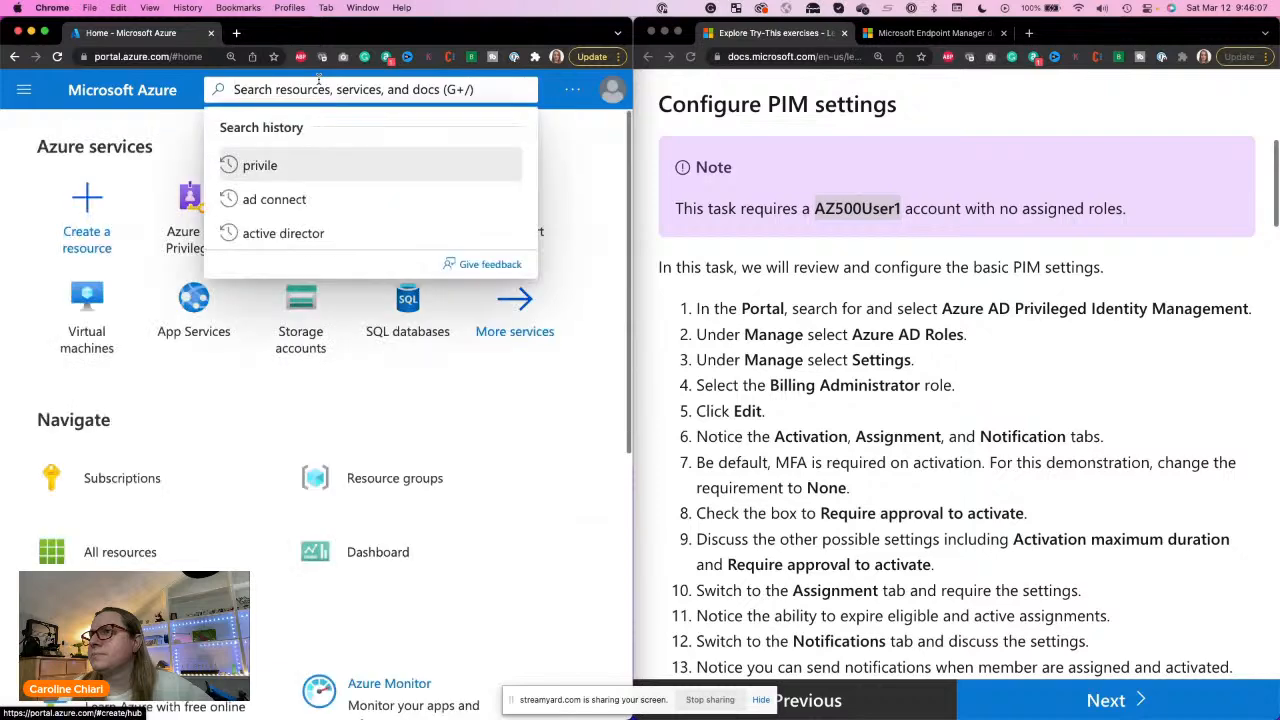
left_click(260, 335)
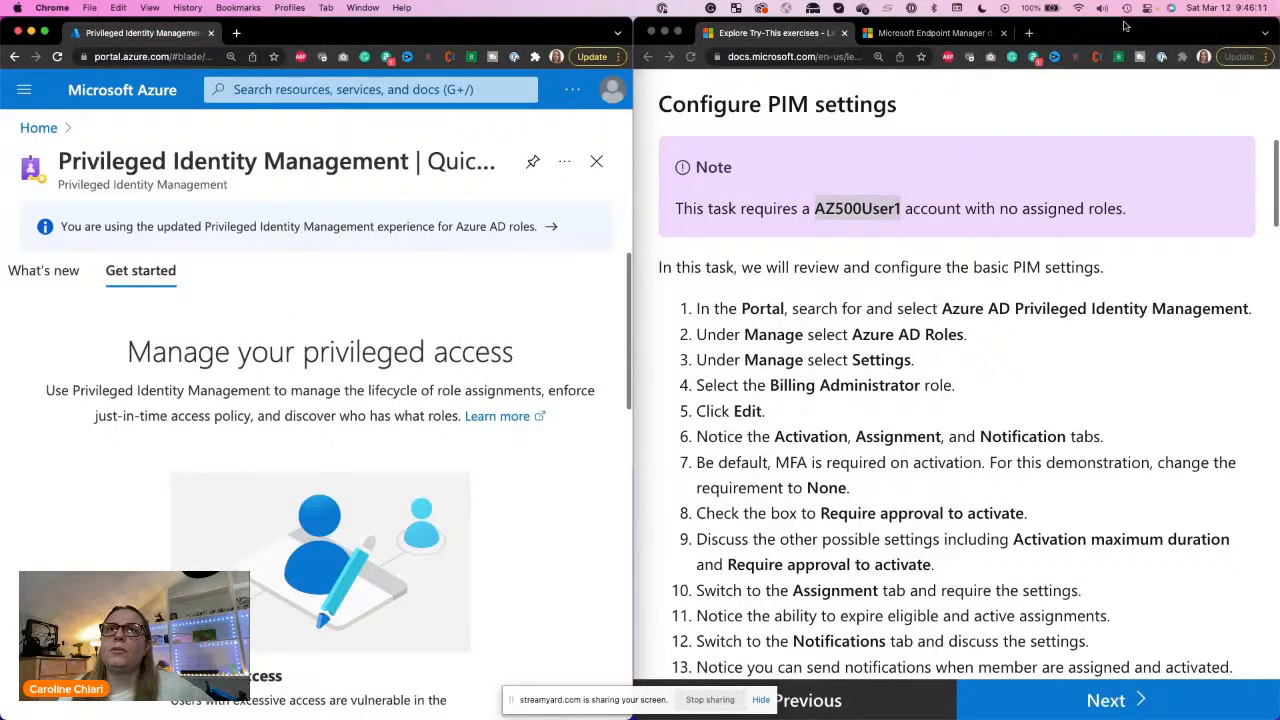
Step: Close the exercise instructions window and expand the Azure portal window to fill the screen
left_click(651, 32)
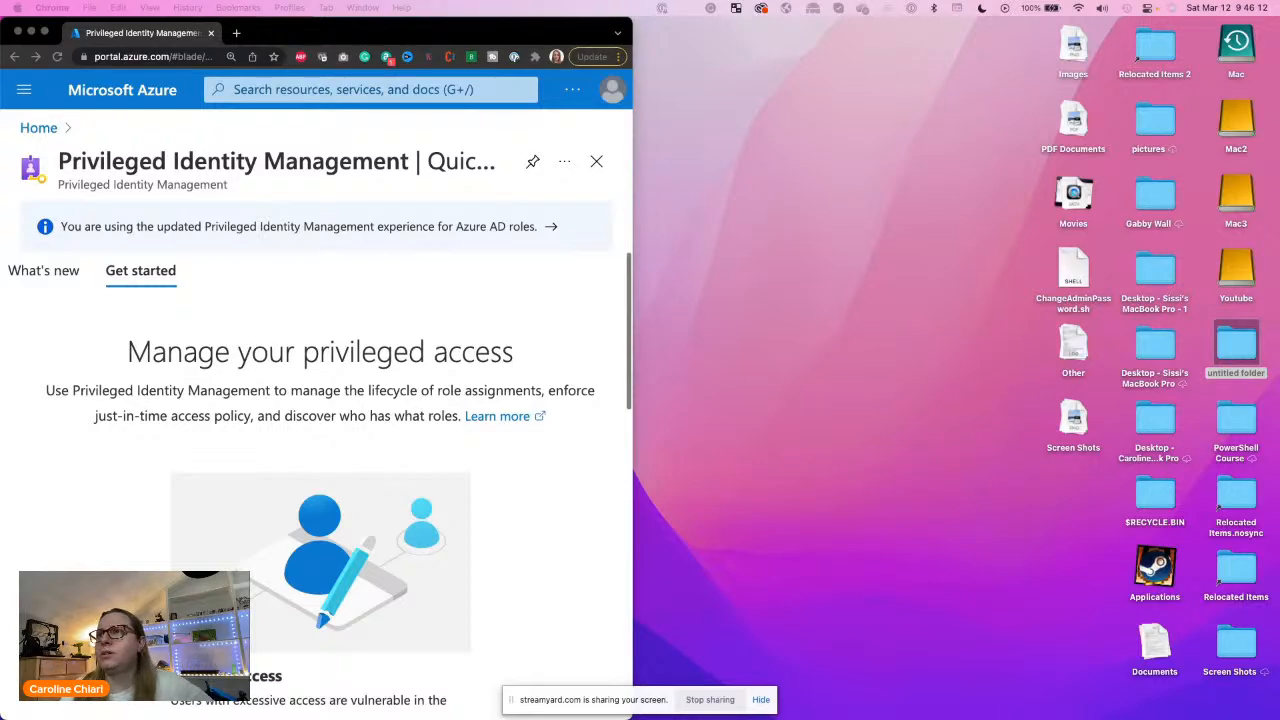
double_click(487, 34)
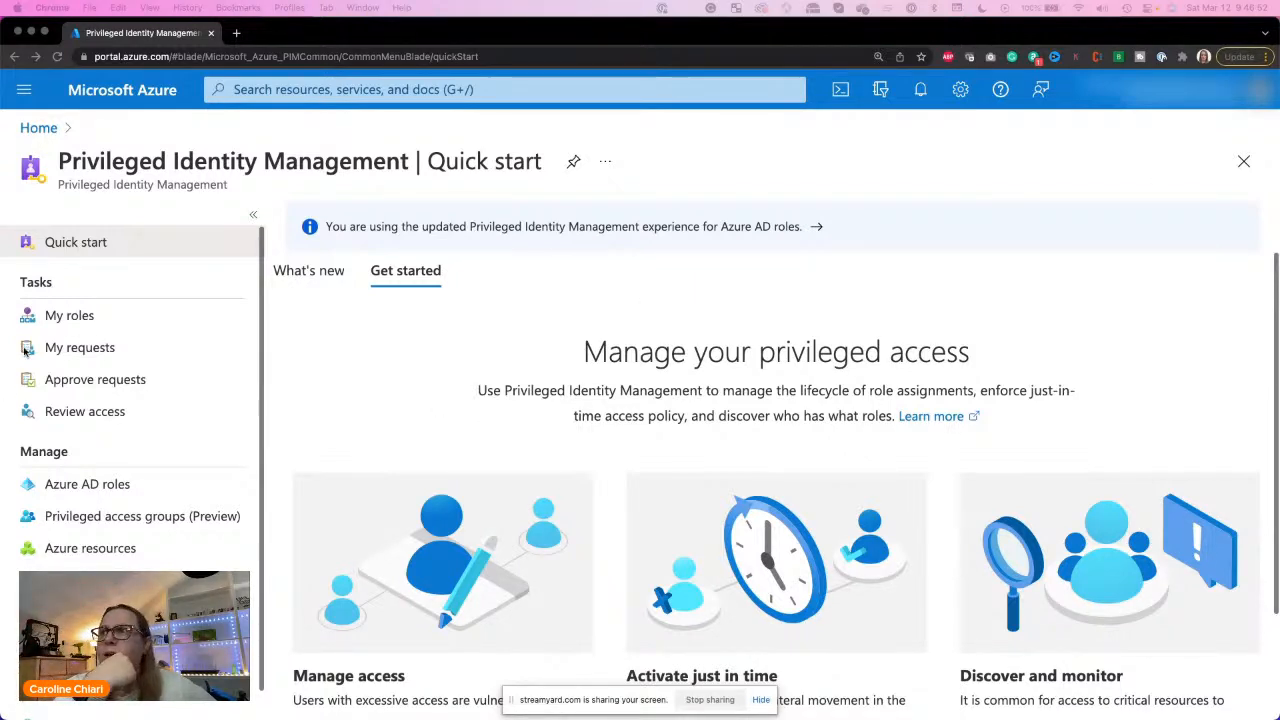
Step: Open the management page for Azure AD roles in Privileged Identity Management and go to its Settings
scroll(89, 451, "down", 1)
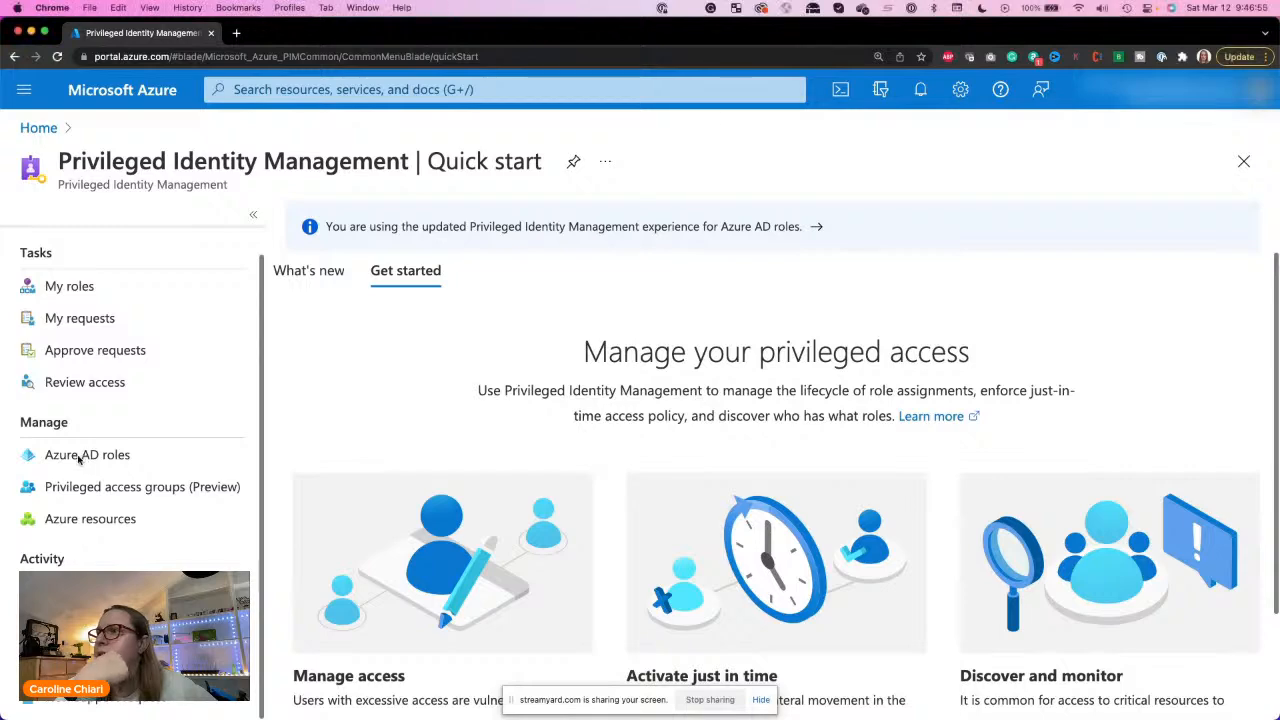
left_click(87, 455)
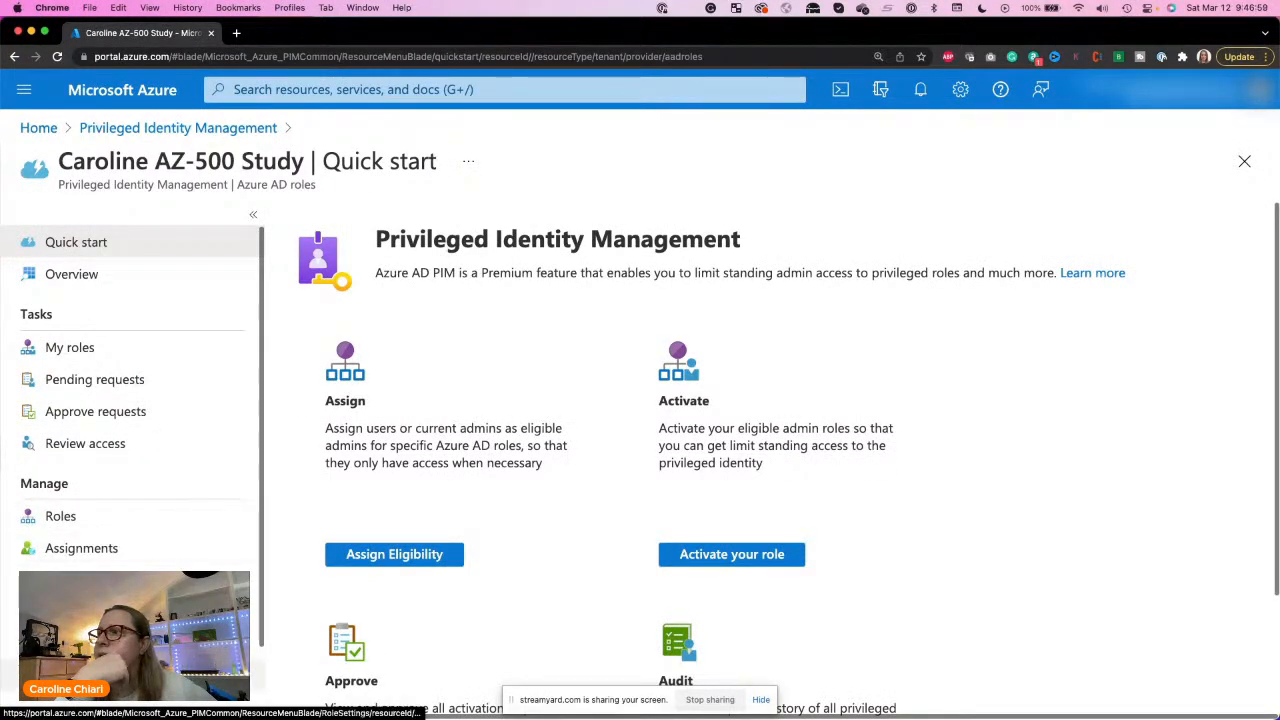
left_click(60, 676)
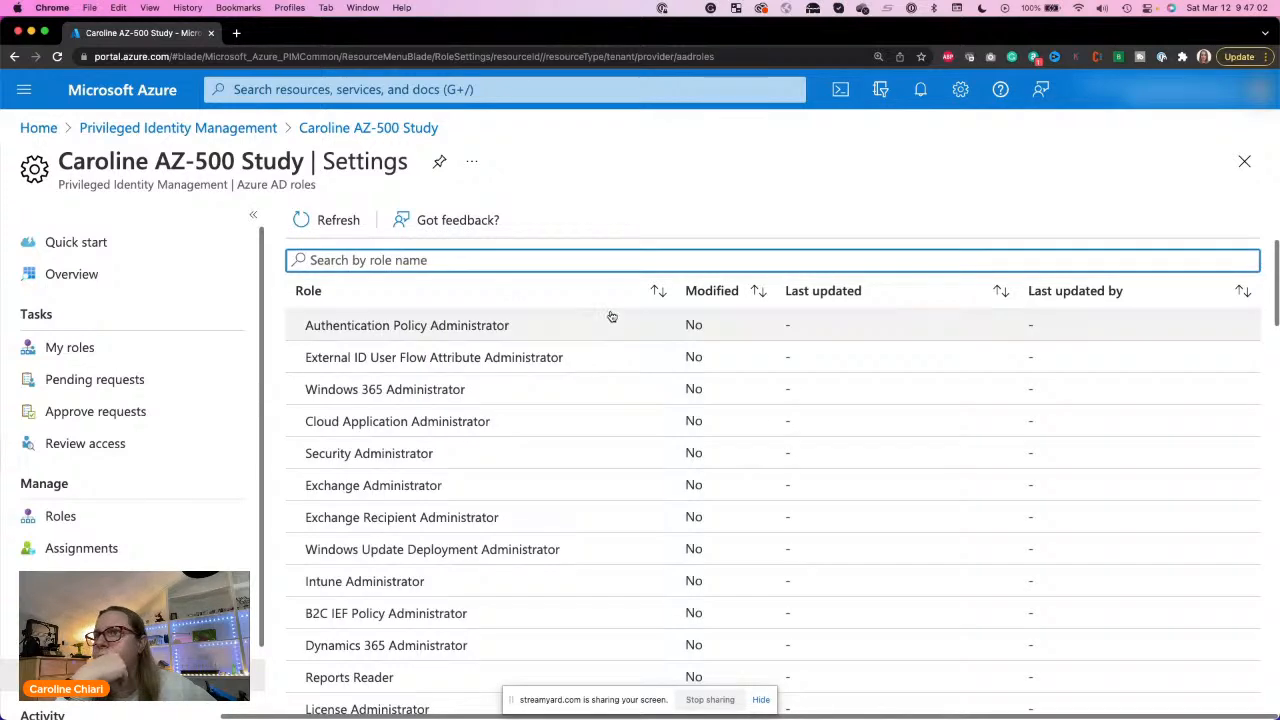
left_click(626, 302)
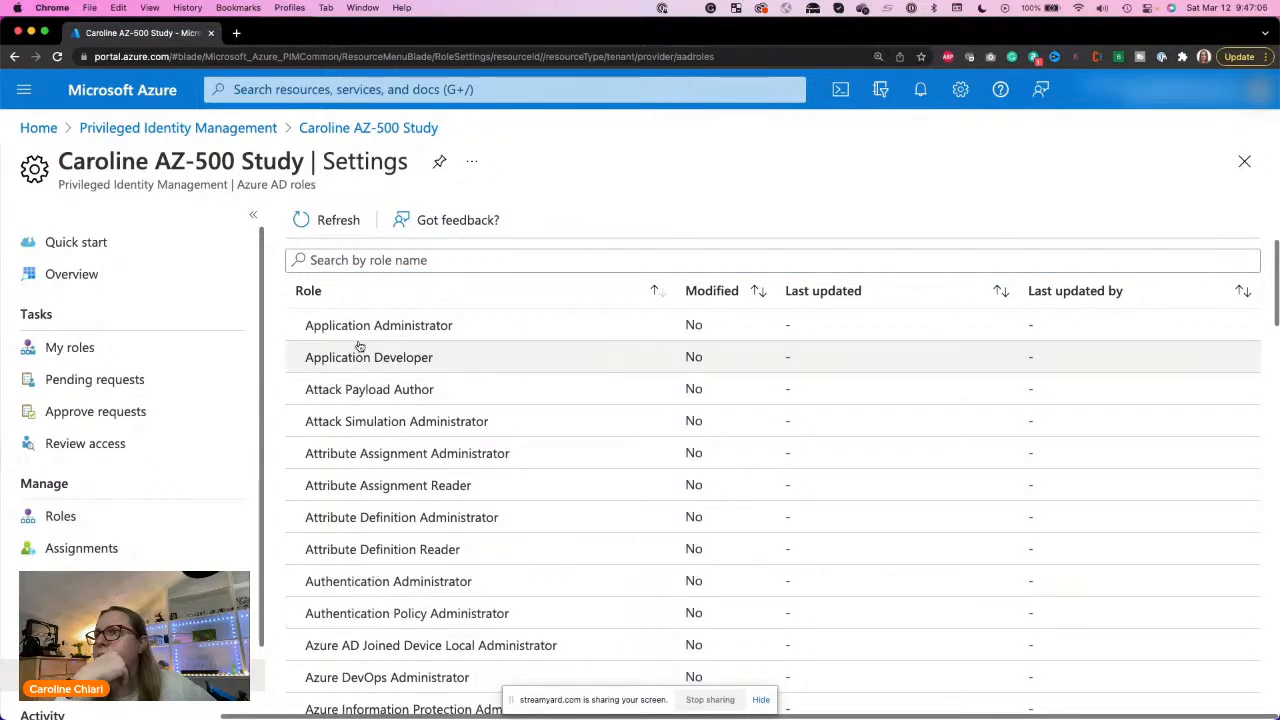
left_click(459, 238)
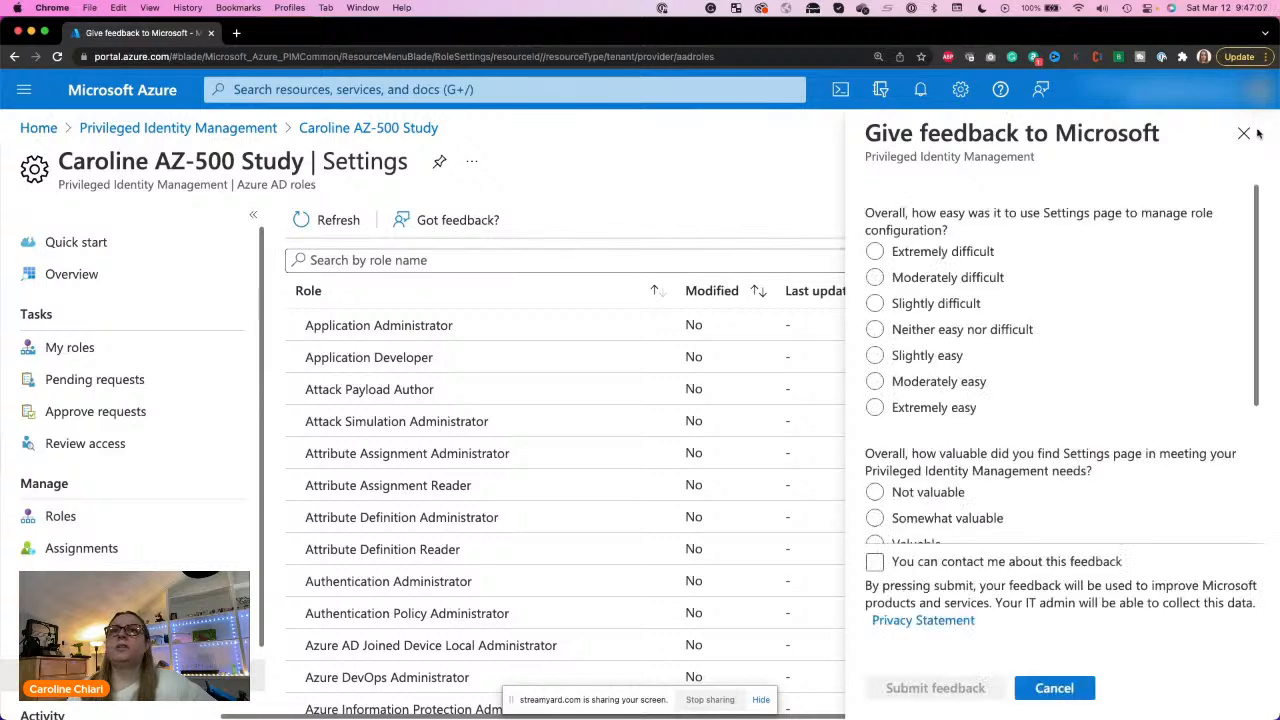
left_click(1245, 134)
Step: Find the Billing Administrator role by searching for "bill" and open its role settings for editing
left_click(617, 263)
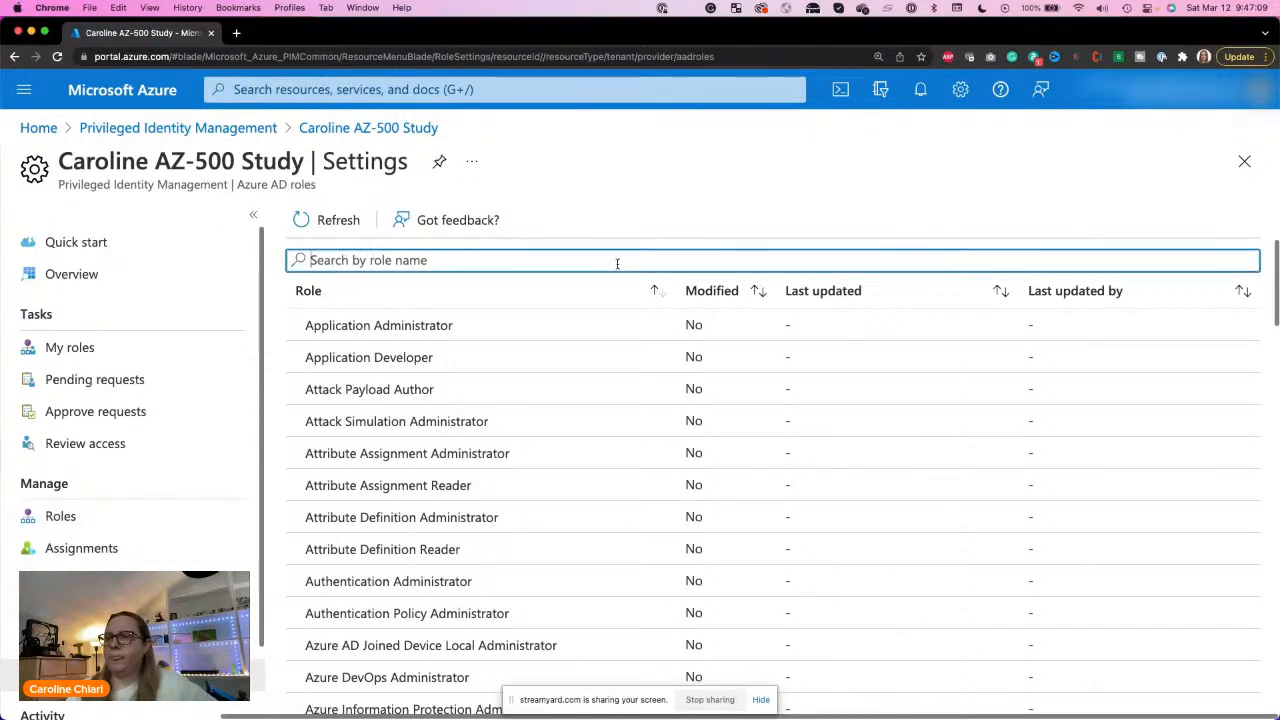
type("bill")
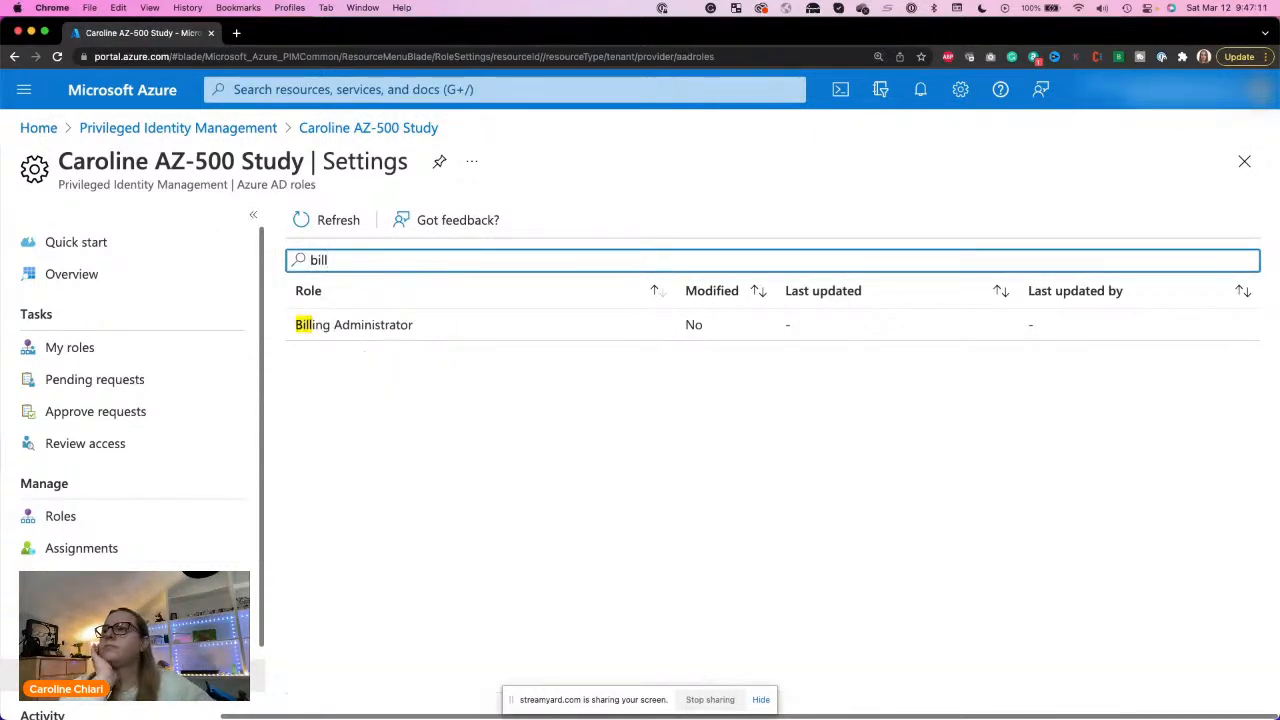
left_click(329, 333)
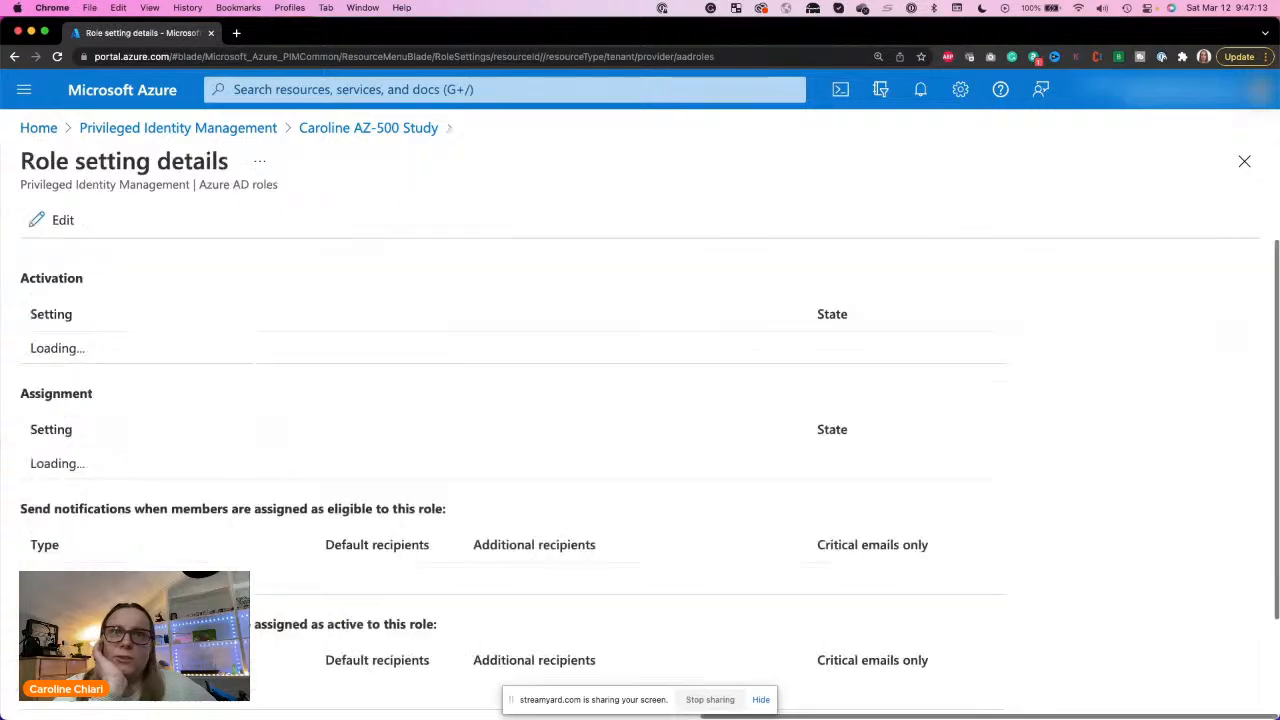
left_click(75, 226)
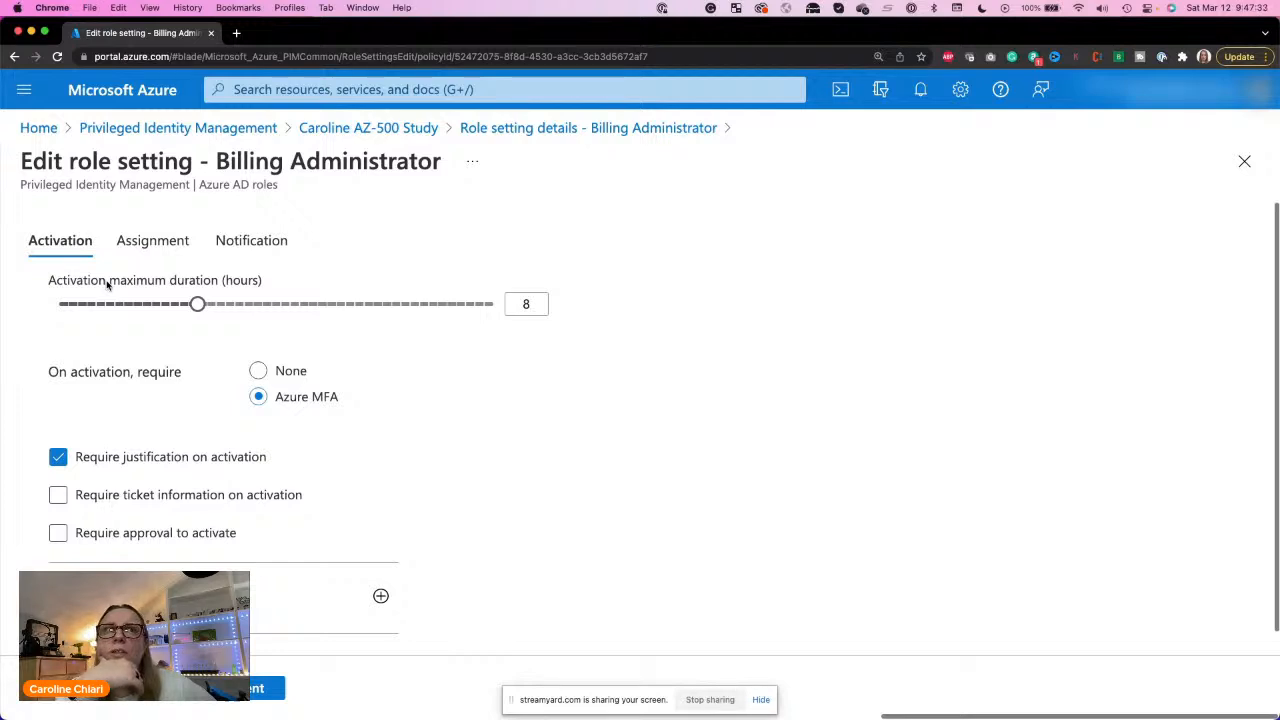
Step: Set the on-activation requirement to None, try requiring approval and ticket information, and clear both of those requirements again
left_click(260, 371)
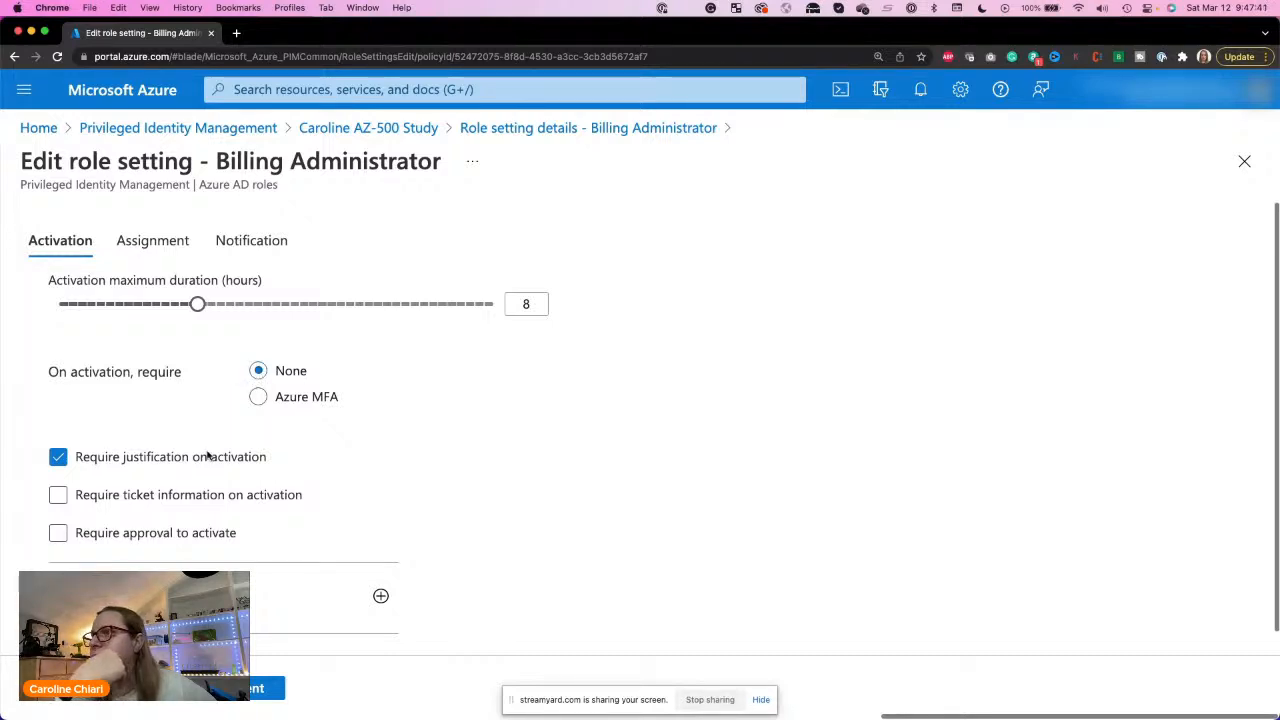
left_click(57, 532)
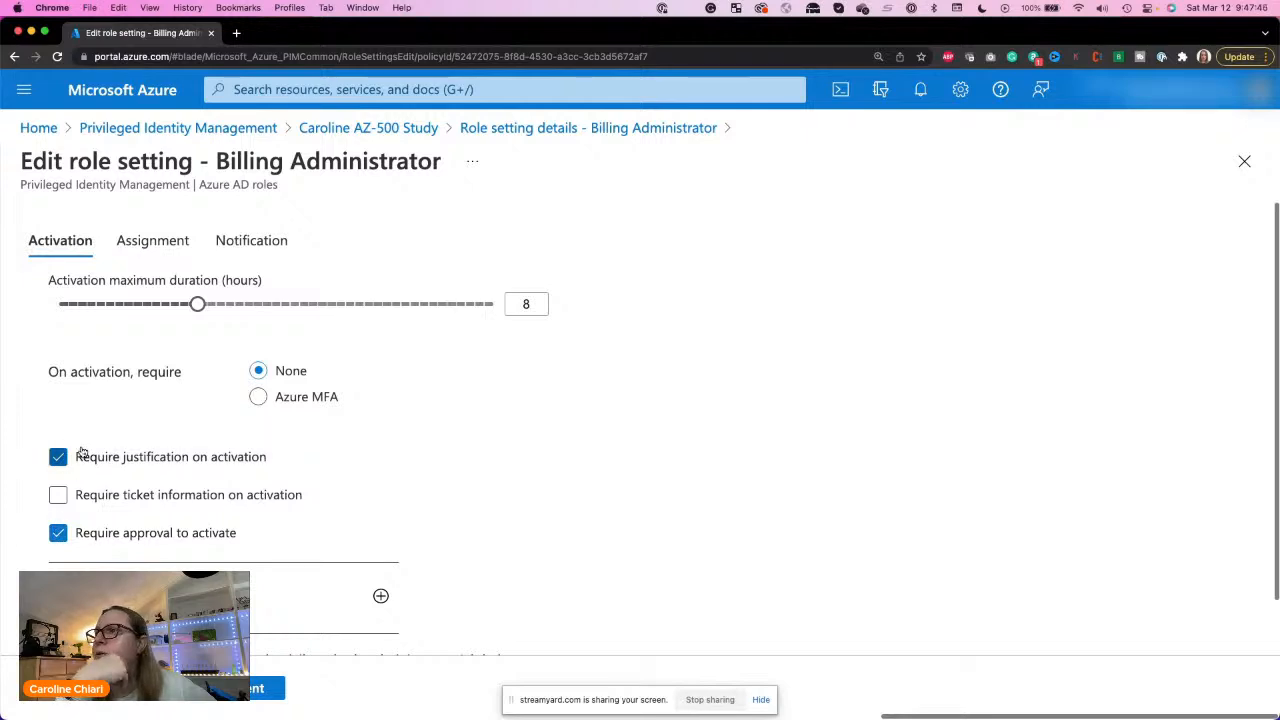
left_click(160, 500)
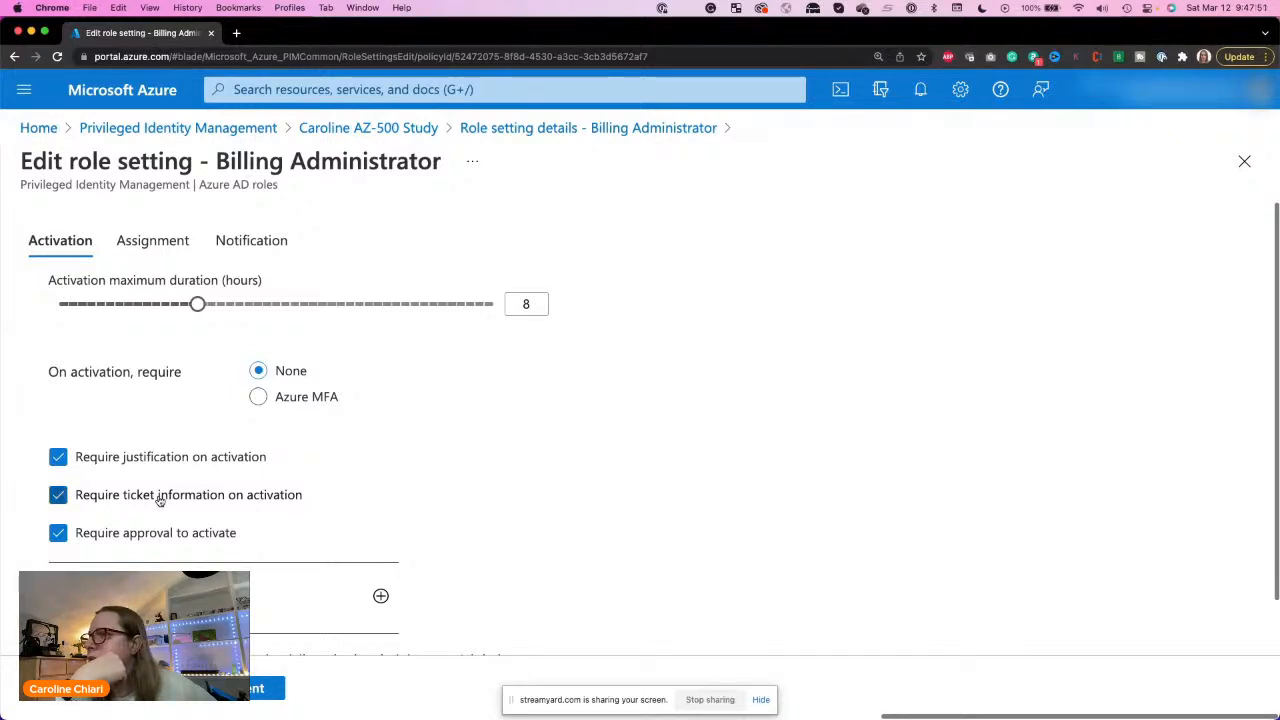
scroll(159, 500, "down", 1)
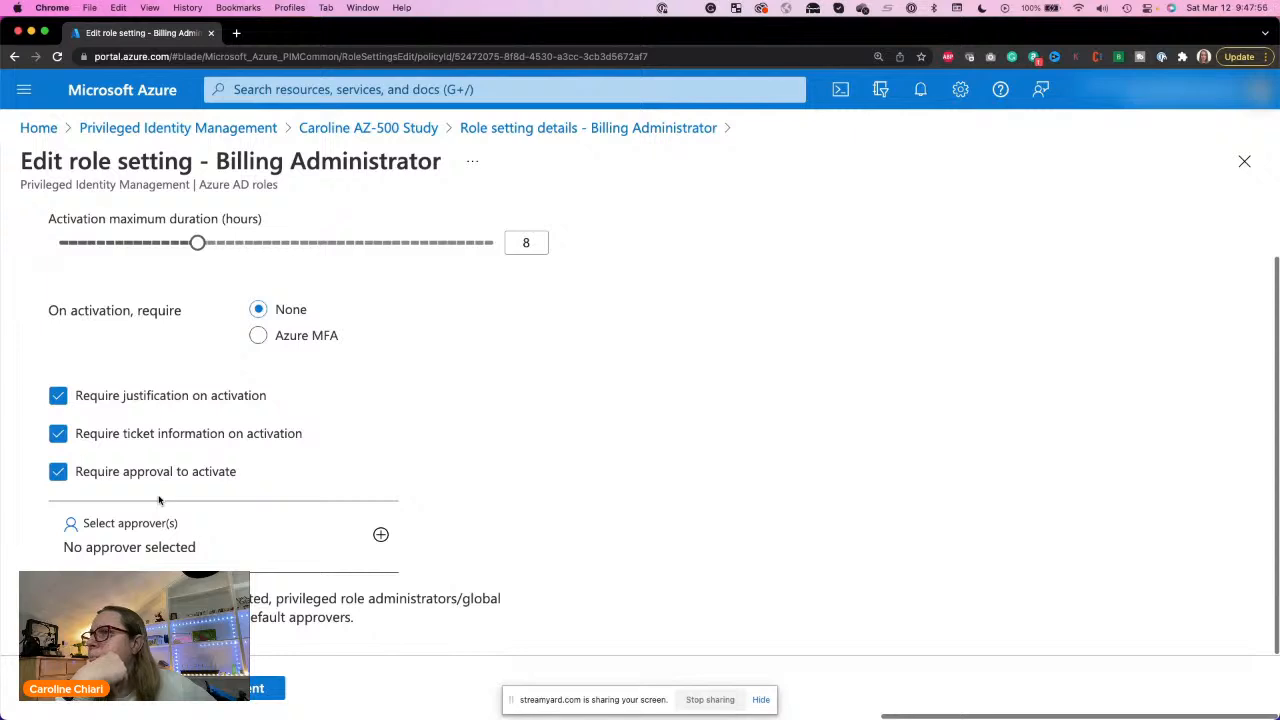
left_click(182, 434)
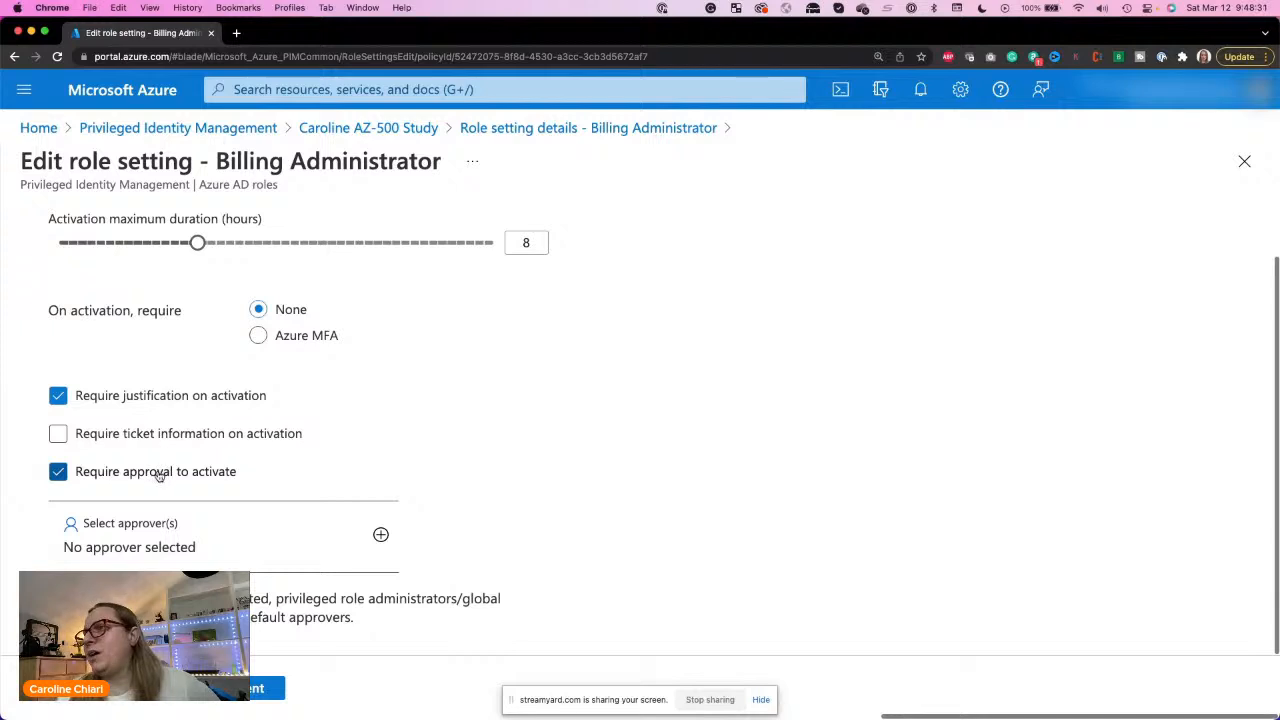
left_click(160, 472)
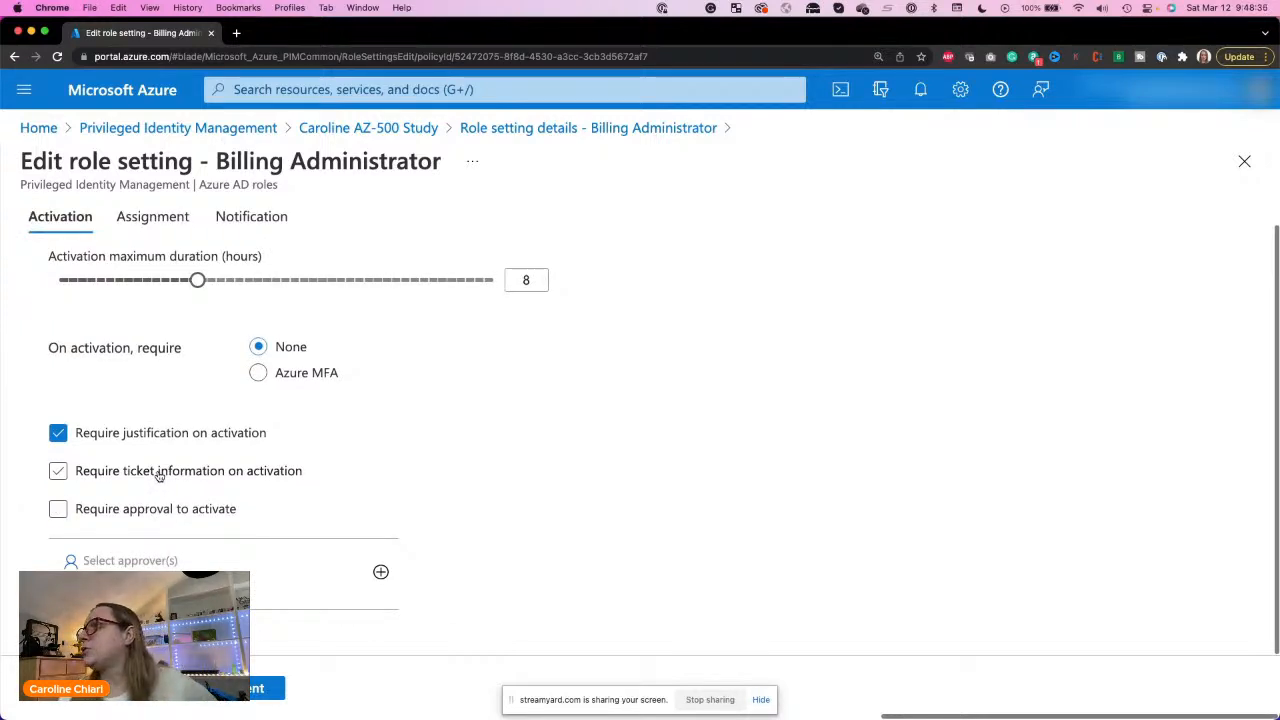
Step: Select the maximum activation duration value, and try requiring approval to activate before turning it off again
left_click(524, 277)
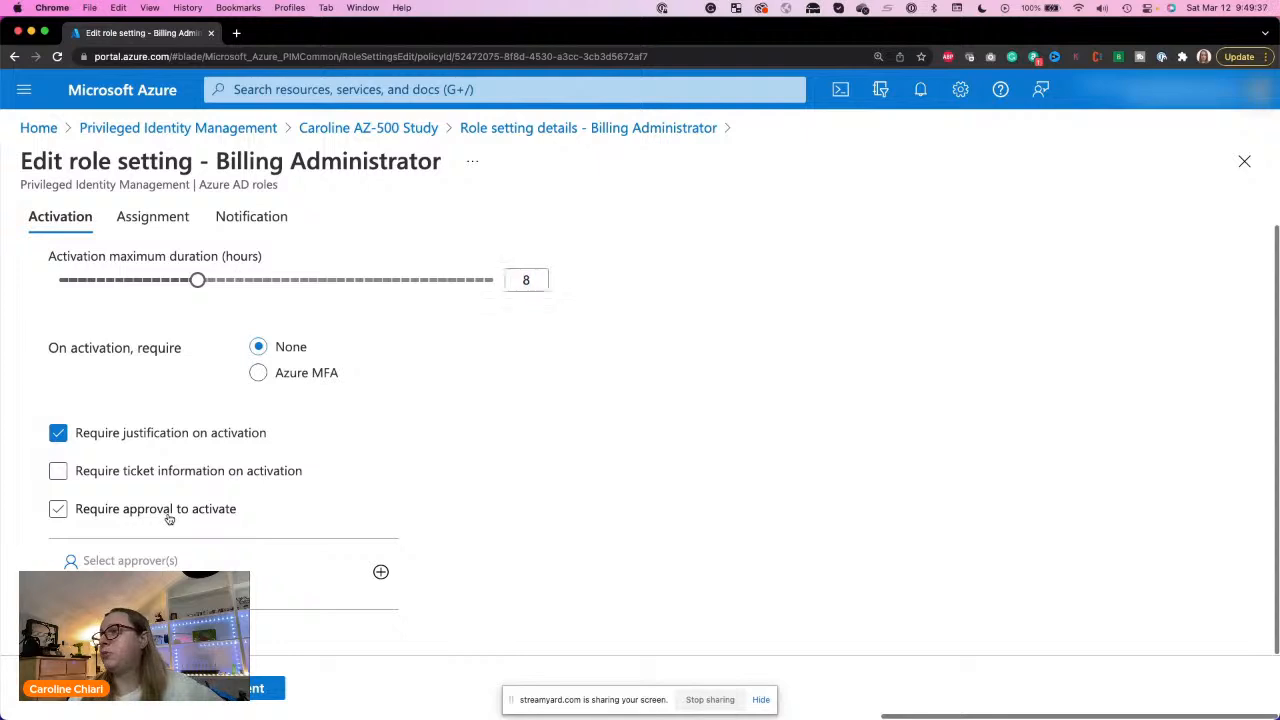
left_click(170, 515)
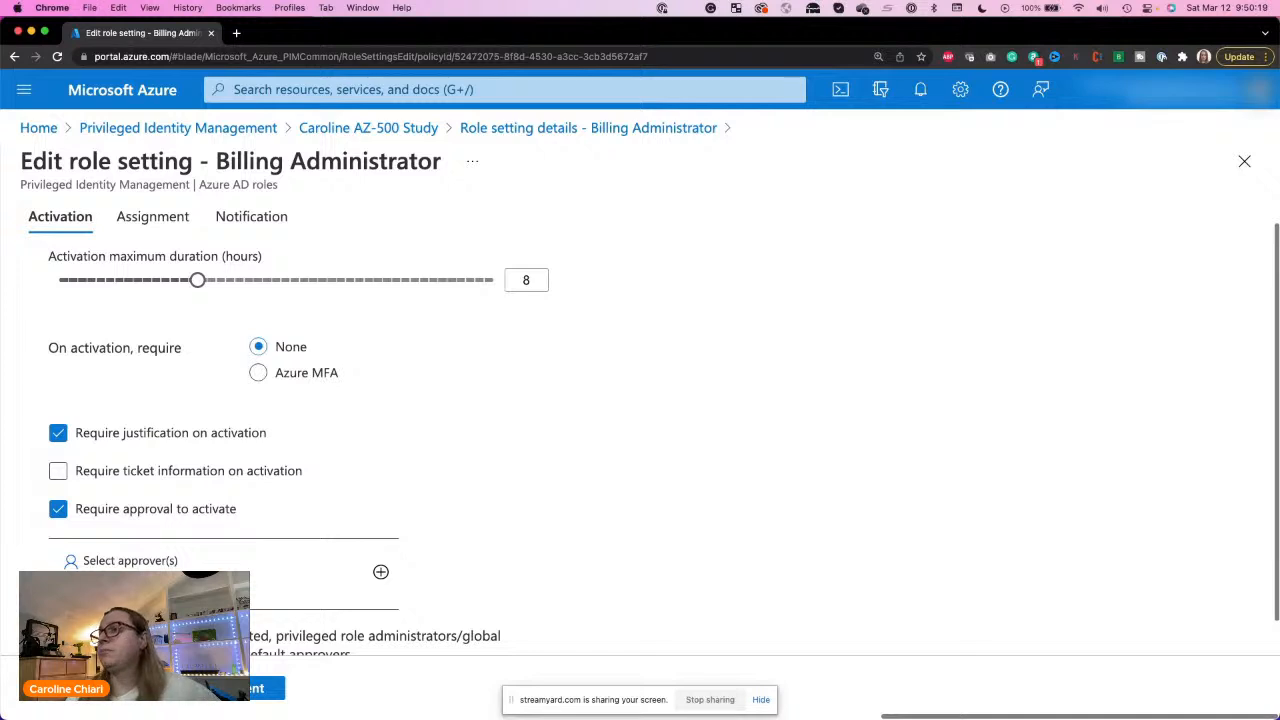
left_click(148, 512)
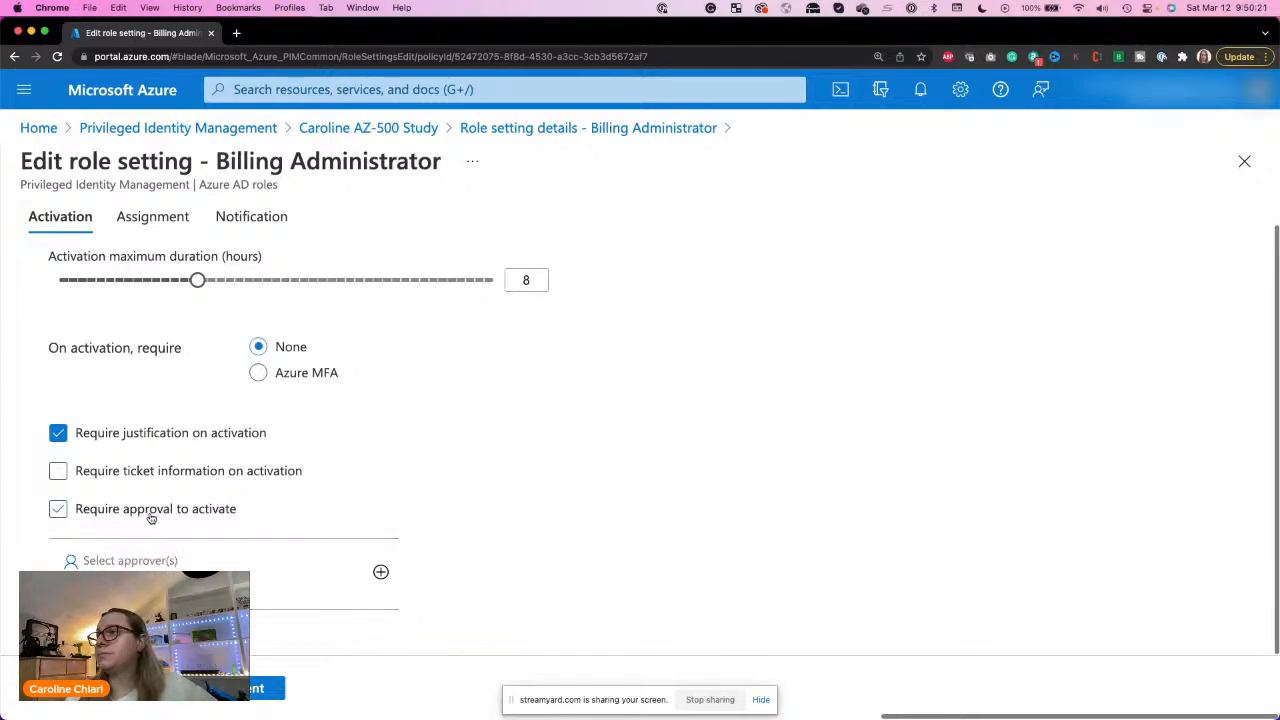
left_click(463, 471)
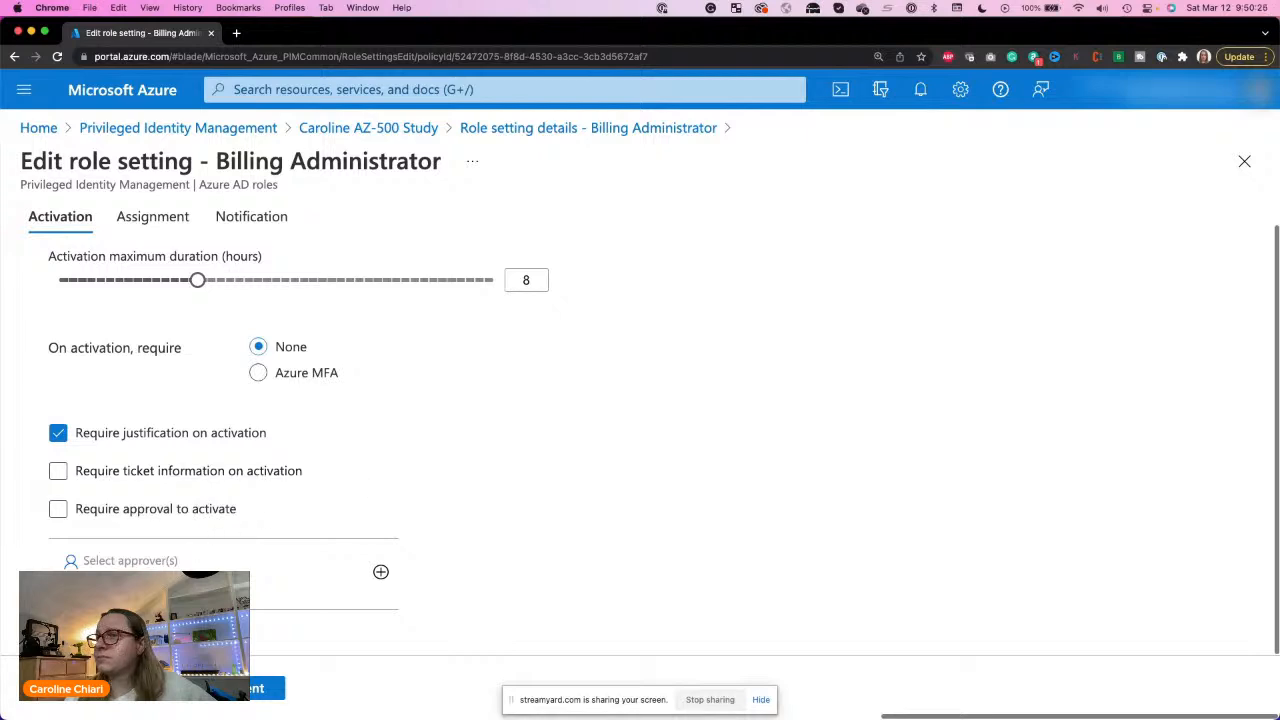
Step: Hide the screen-sharing notice and continue to the role's Assignment settings
left_click(768, 703)
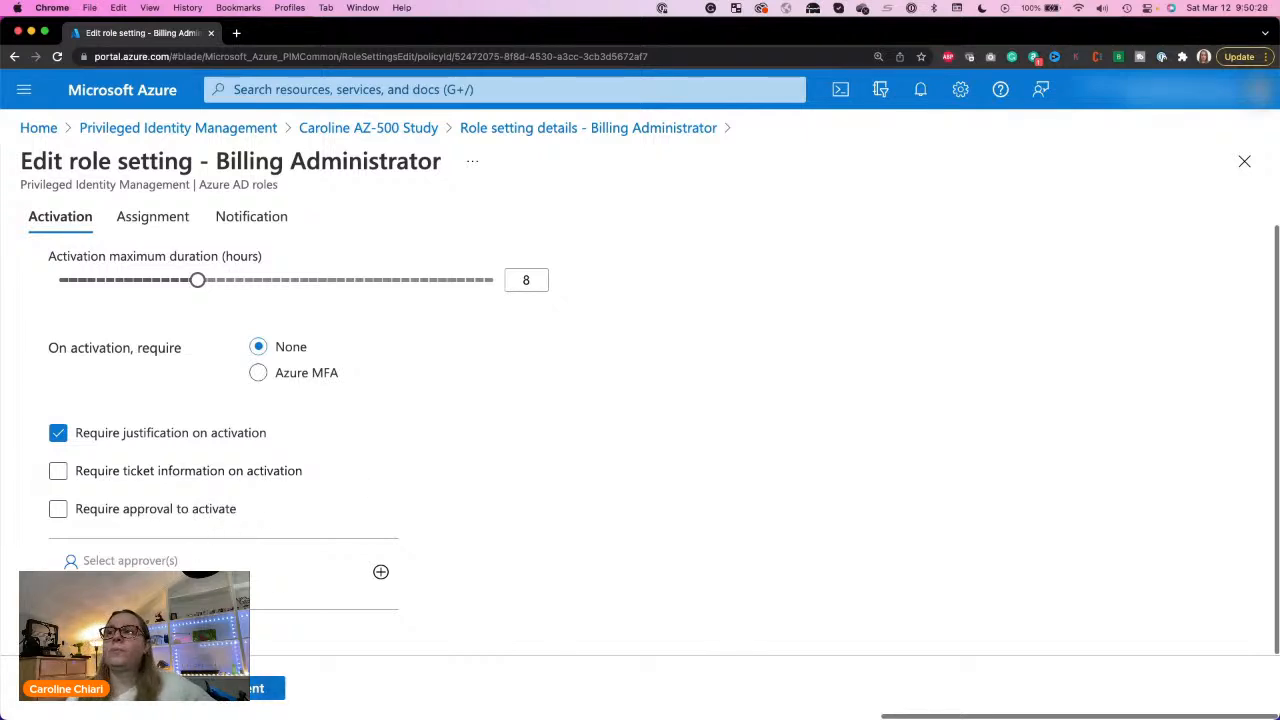
left_click(262, 688)
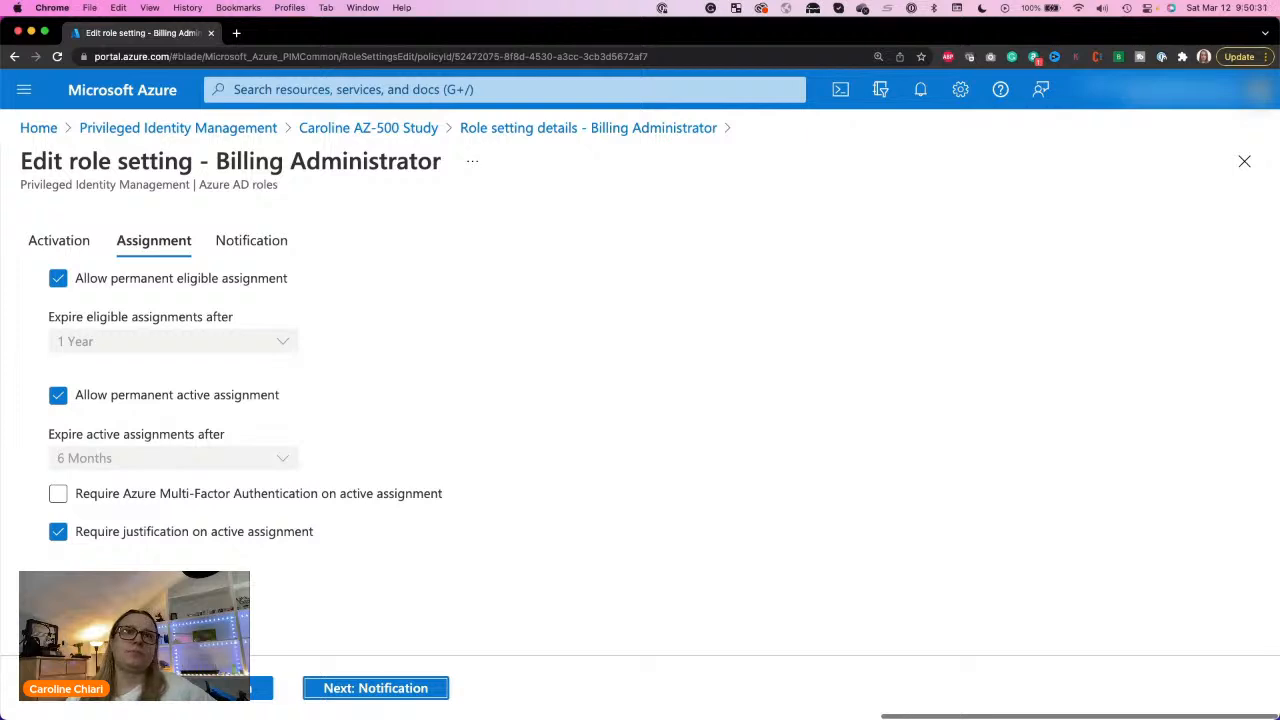
Step: Try disallowing permanent eligible assignment to check its expiration choices, and allow it again
left_click(60, 283)
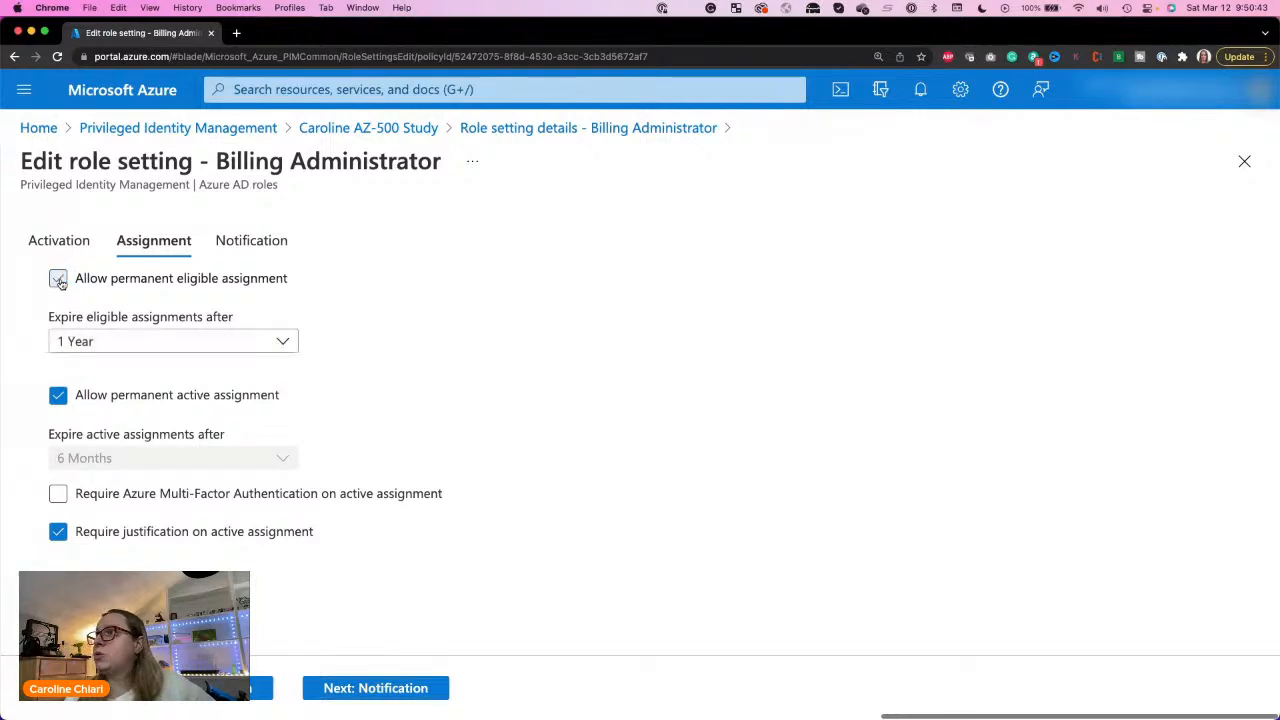
left_click(136, 343)
left_click(137, 343)
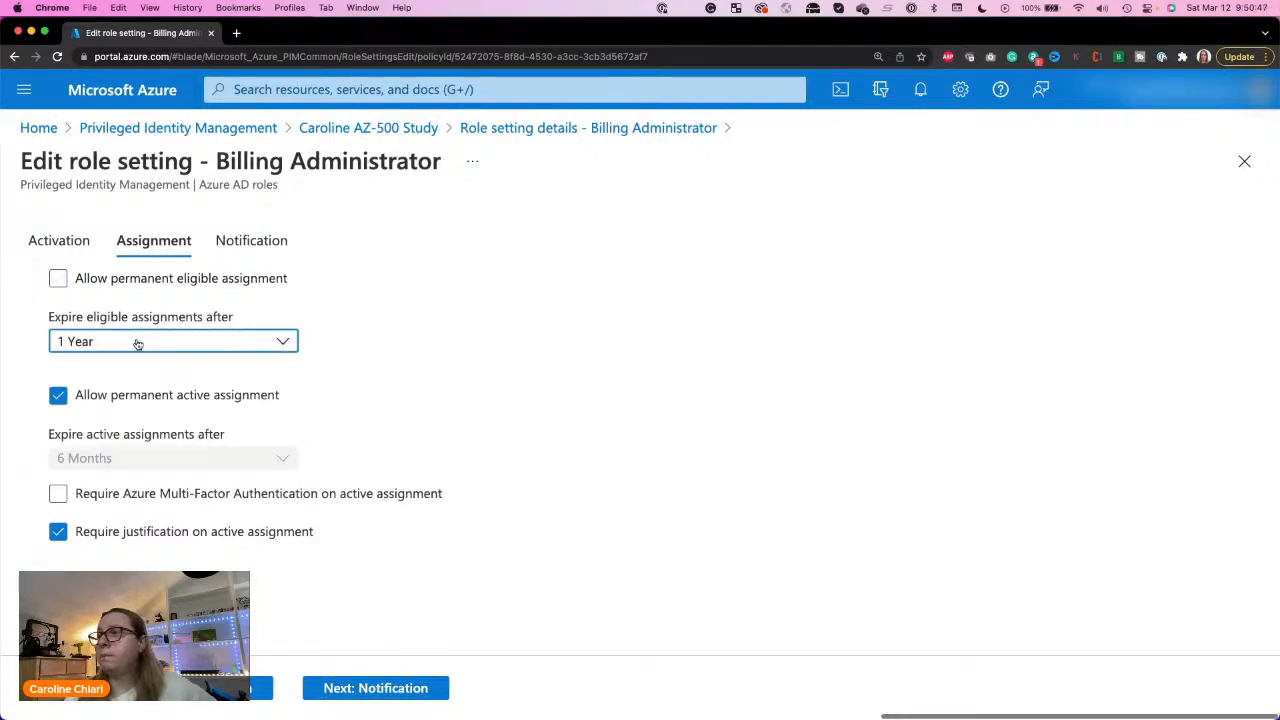
left_click(58, 281)
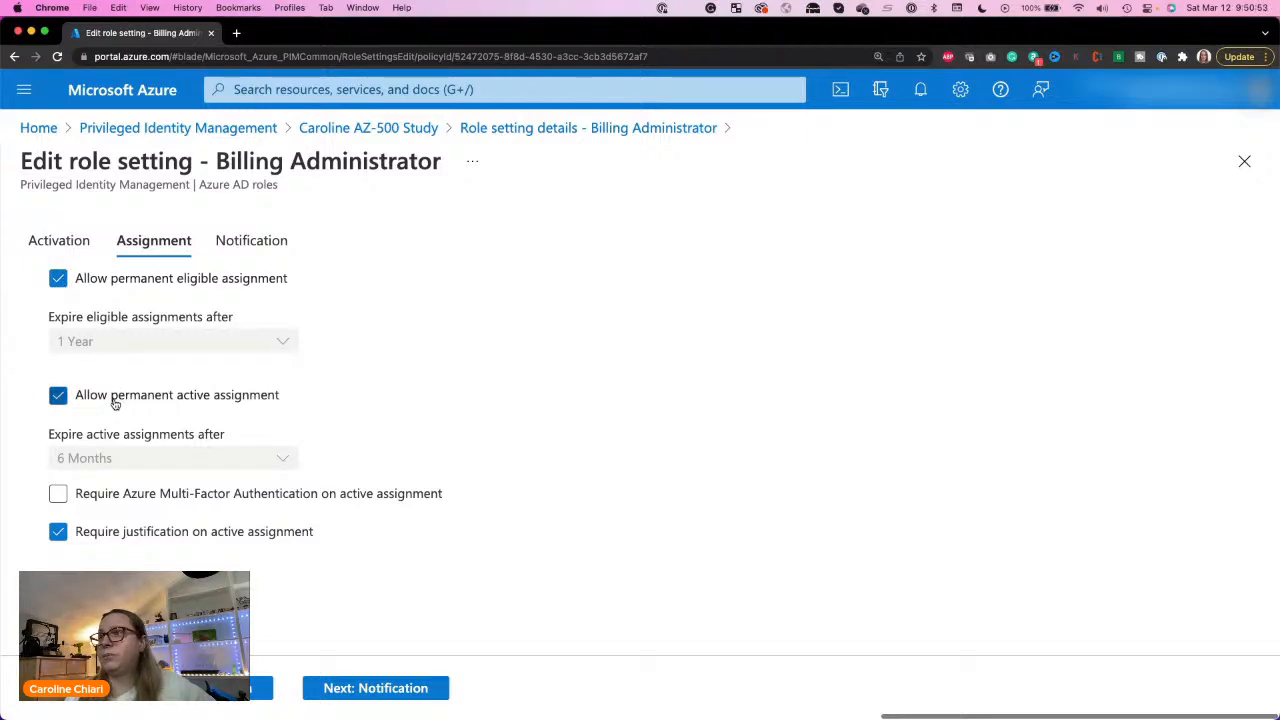
Step: Try disallowing permanent active assignment, view the expiration periods on offer, and allow permanent active assignment again
left_click(114, 402)
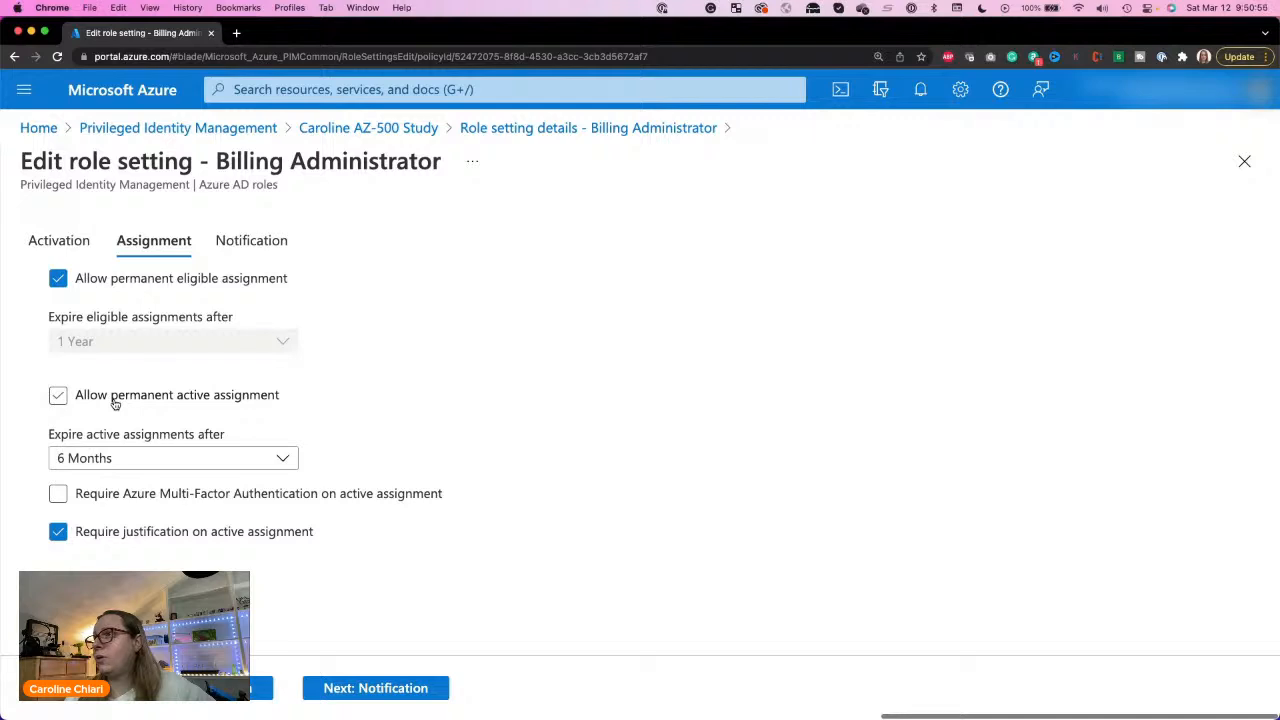
left_click(95, 468)
left_click(95, 466)
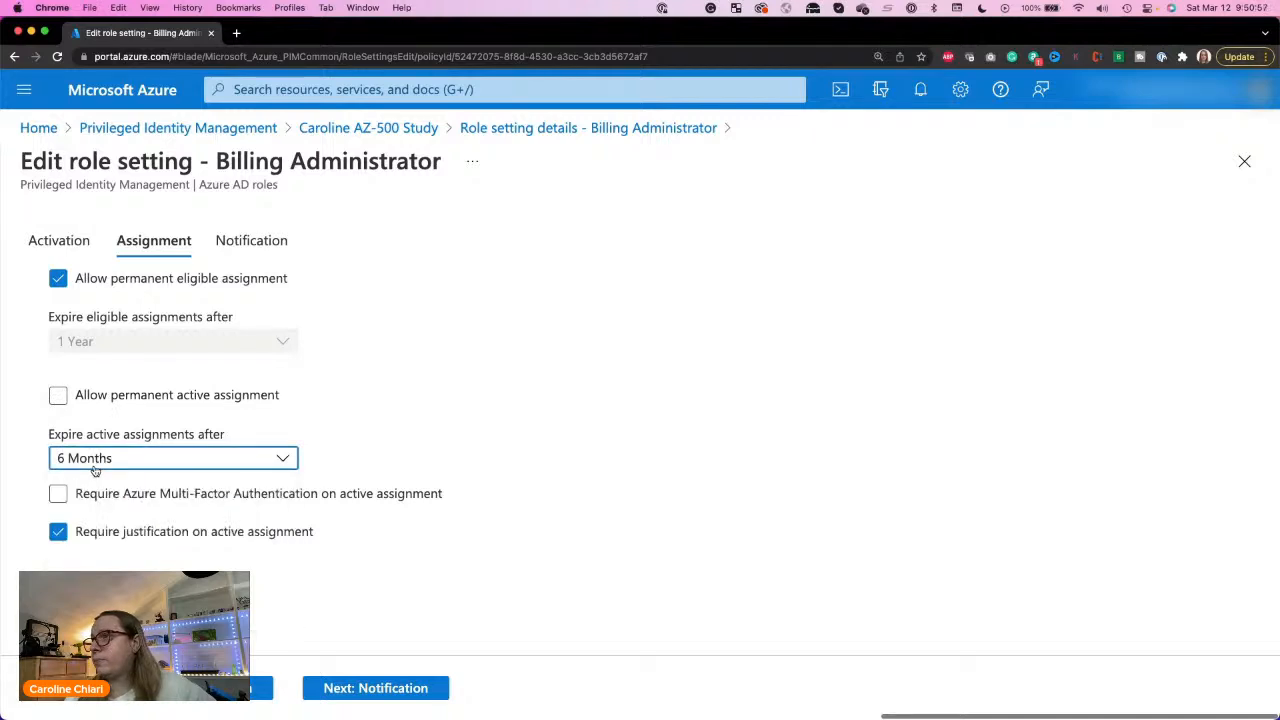
left_click(95, 466)
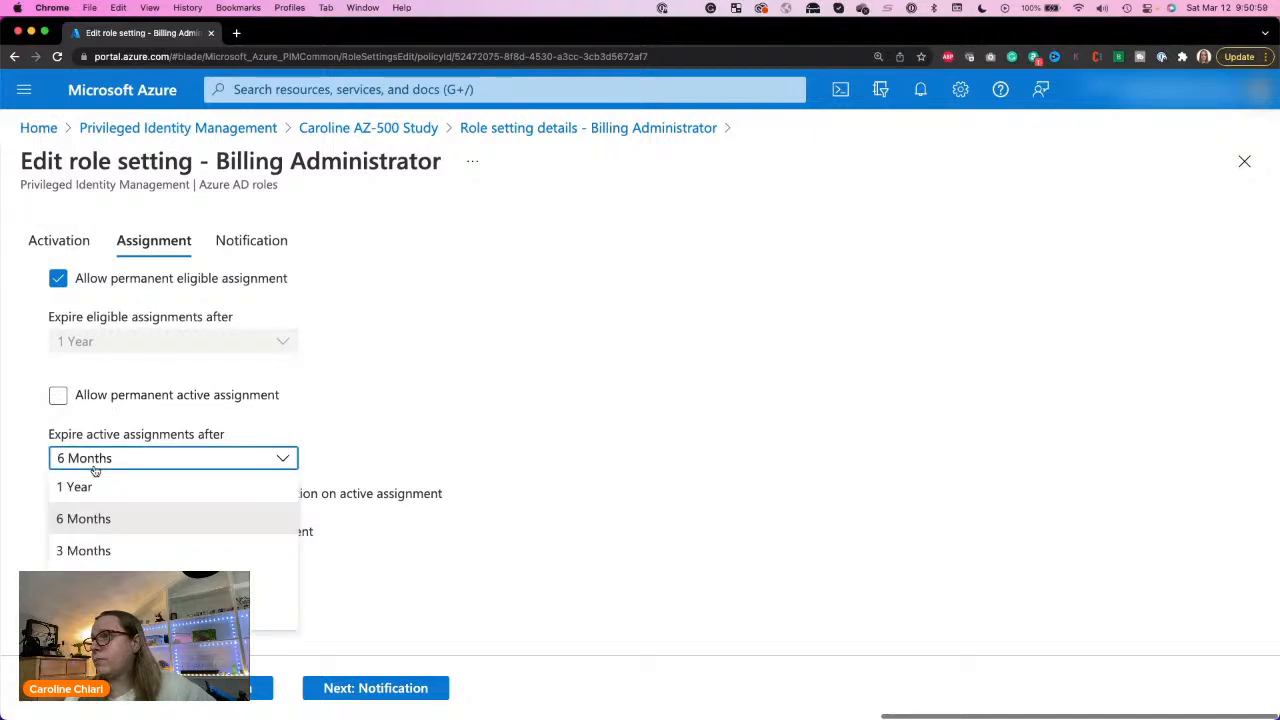
left_click(96, 466)
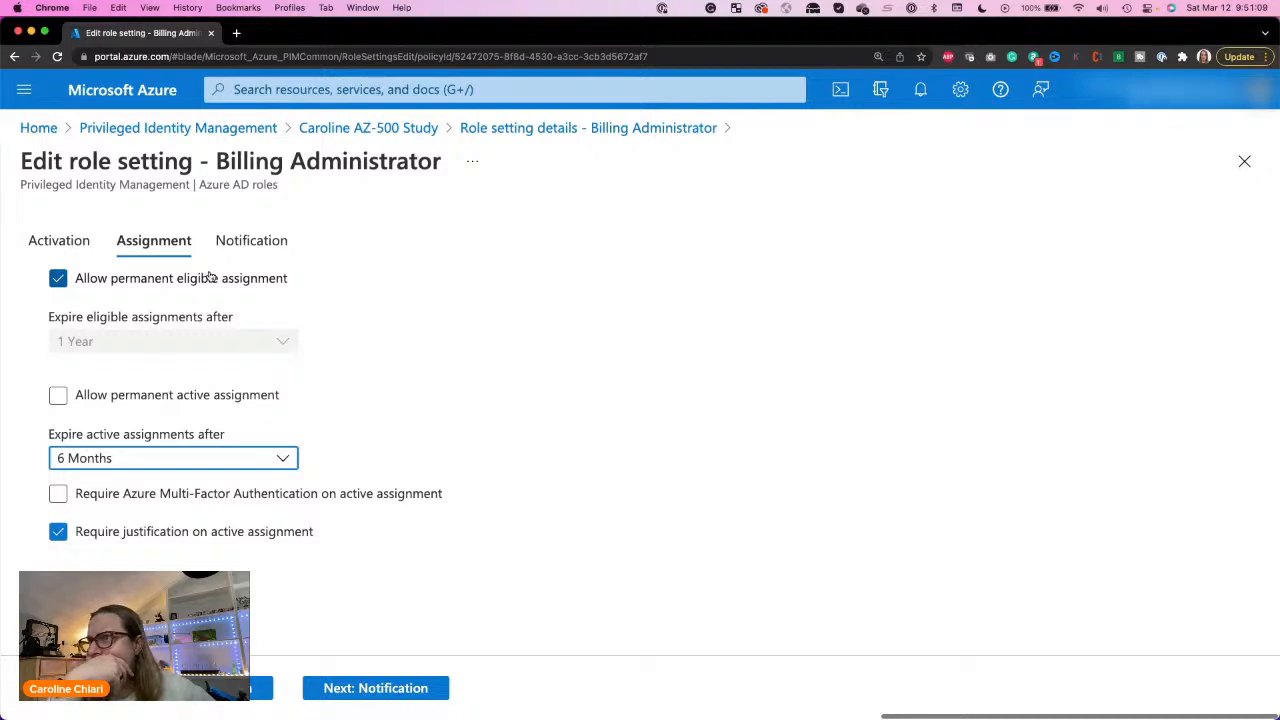
left_click(126, 405)
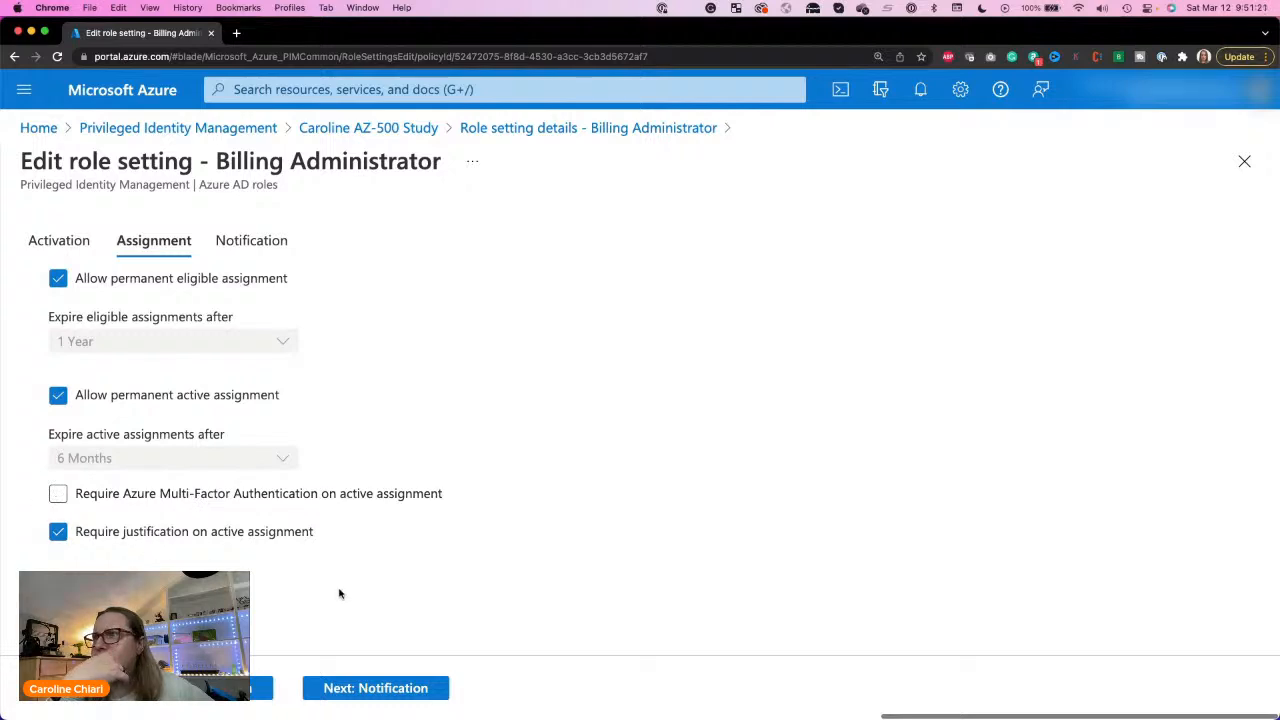
Step: Continue to the Notification settings and examine the alert types, default and additional recipients, and the critical emails only option
left_click(366, 690)
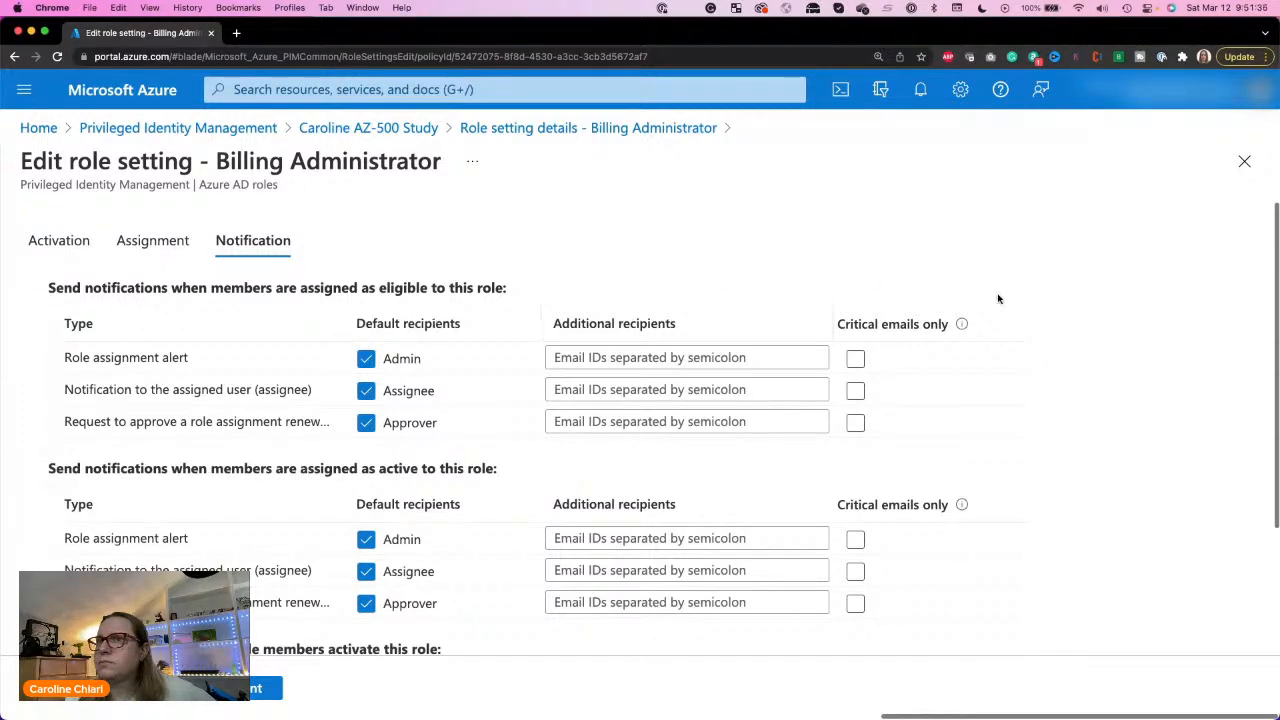
mouse_move(961, 325)
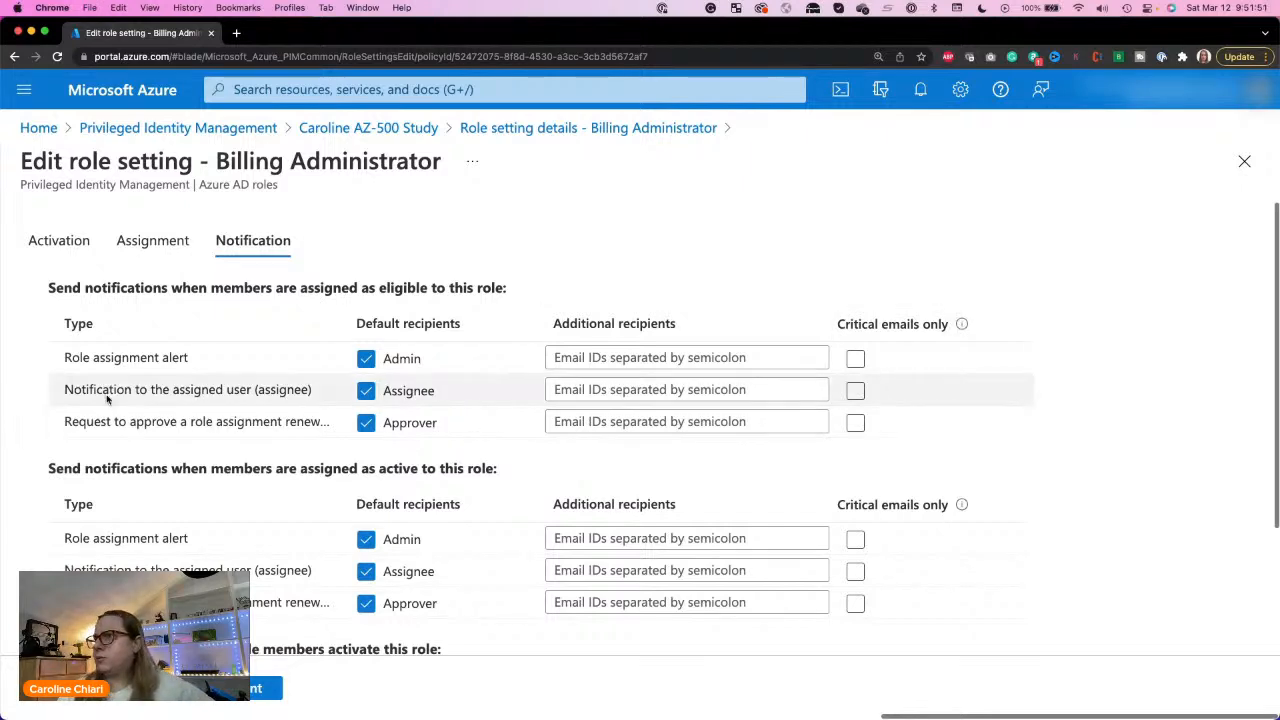
triple_click(115, 369)
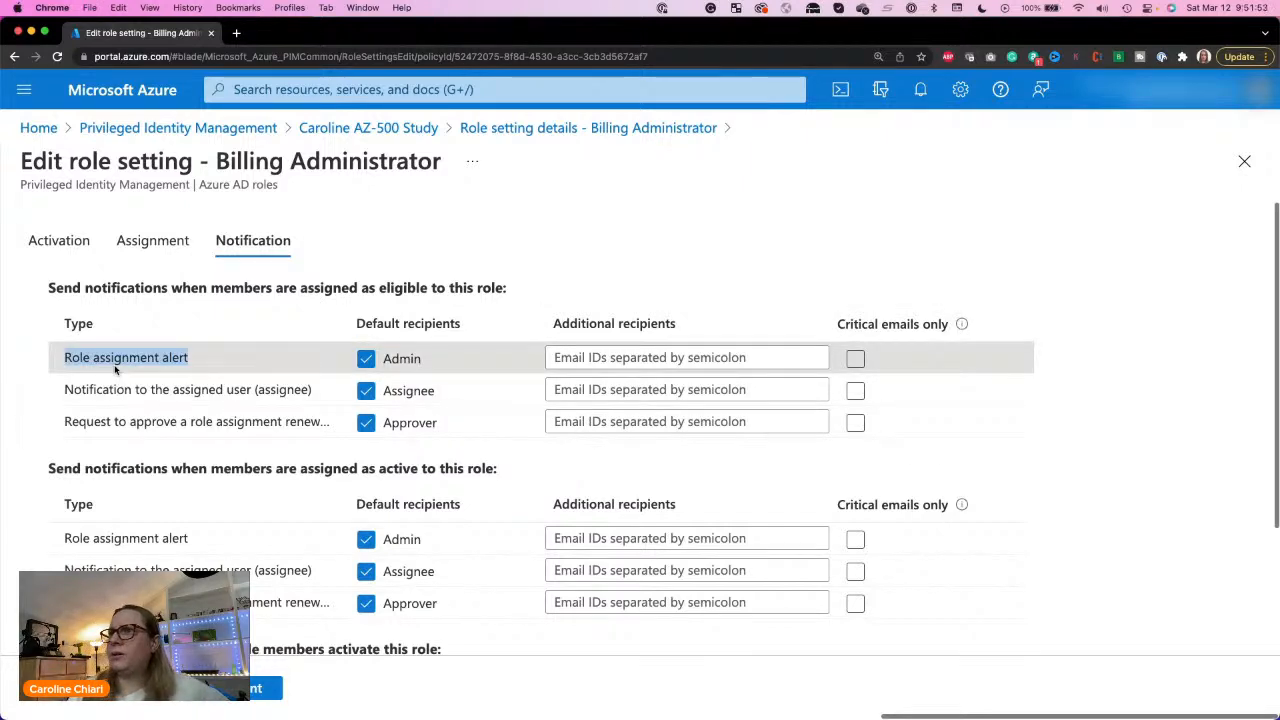
triple_click(105, 390)
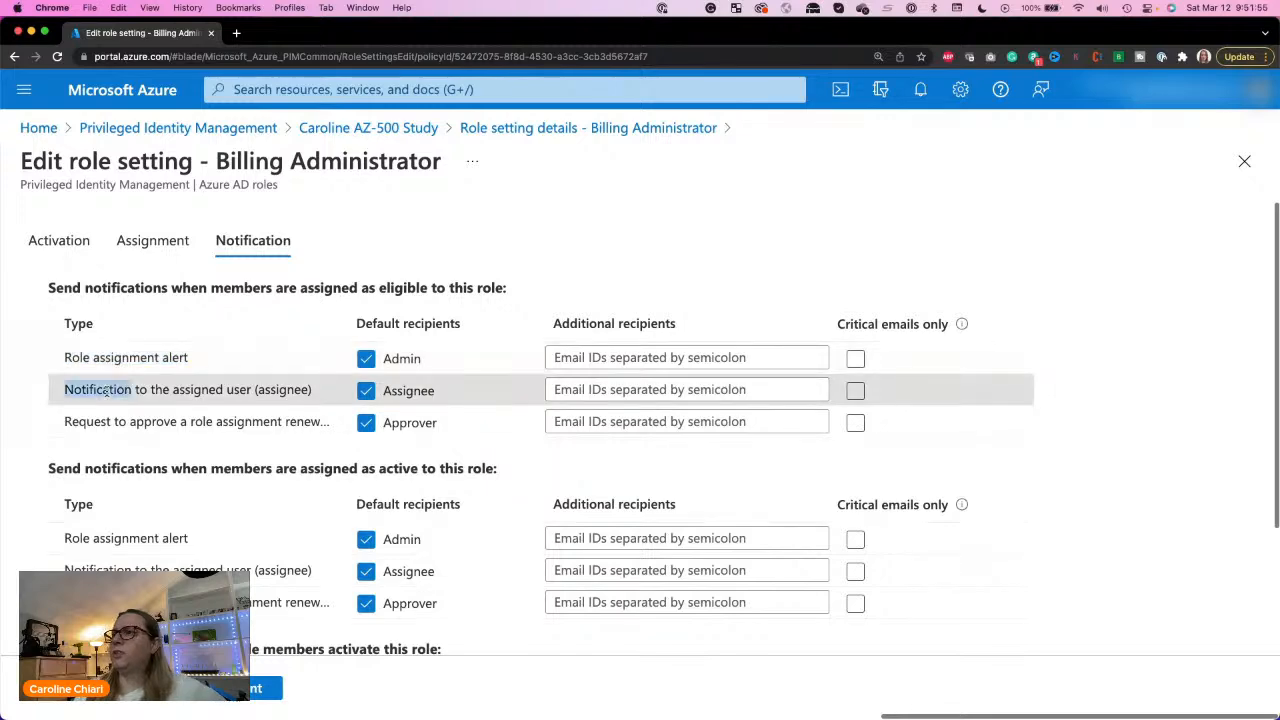
scroll(105, 390, "down", 3)
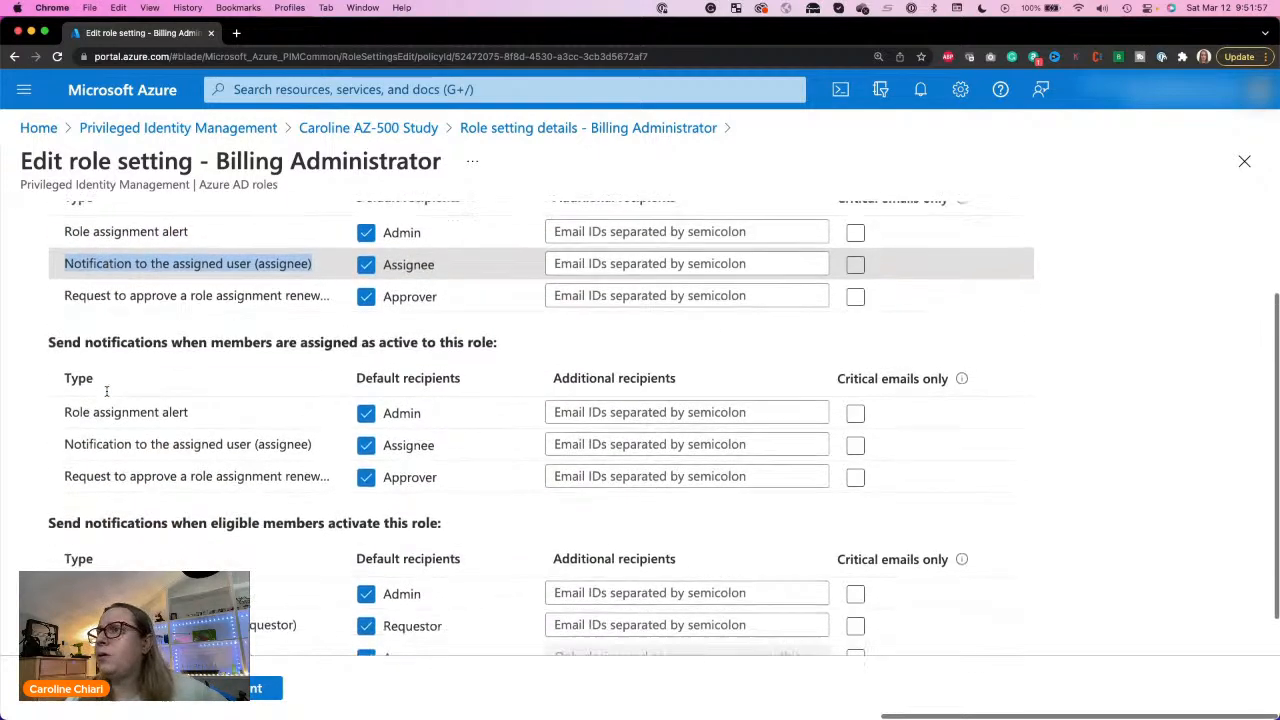
scroll(106, 391, "up", 1)
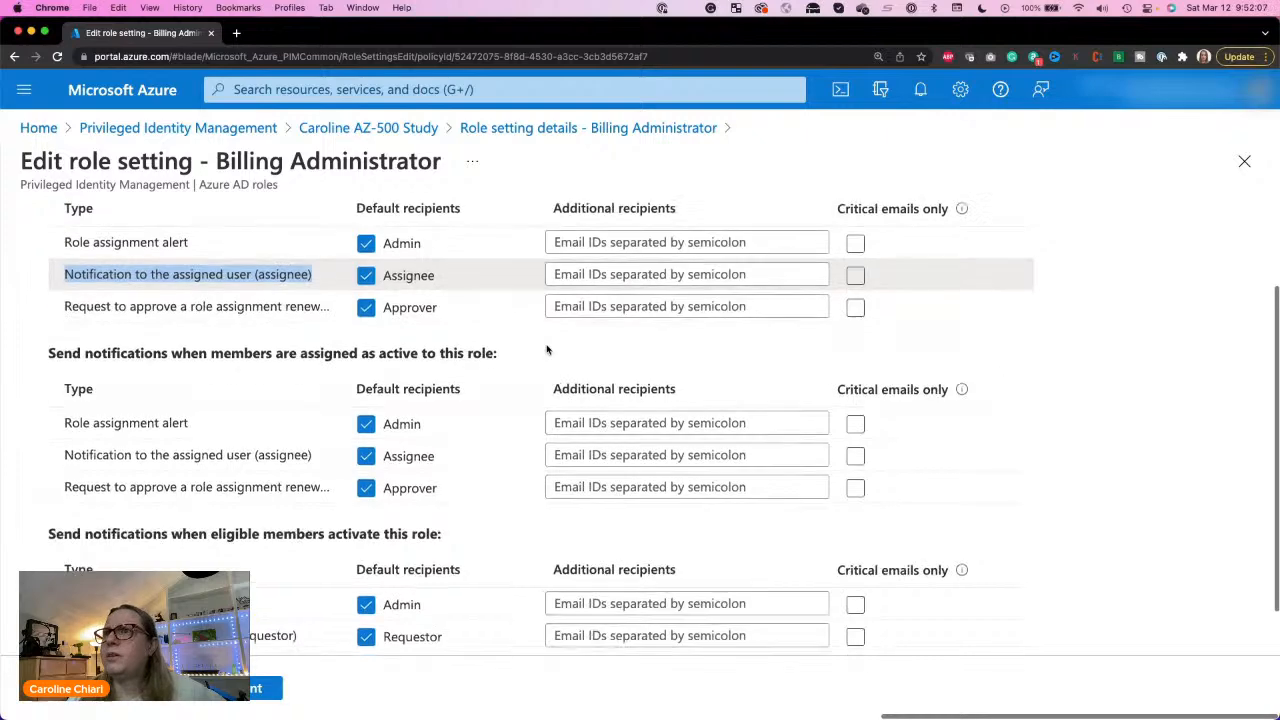
scroll(598, 268, "up", 1)
left_click(598, 268)
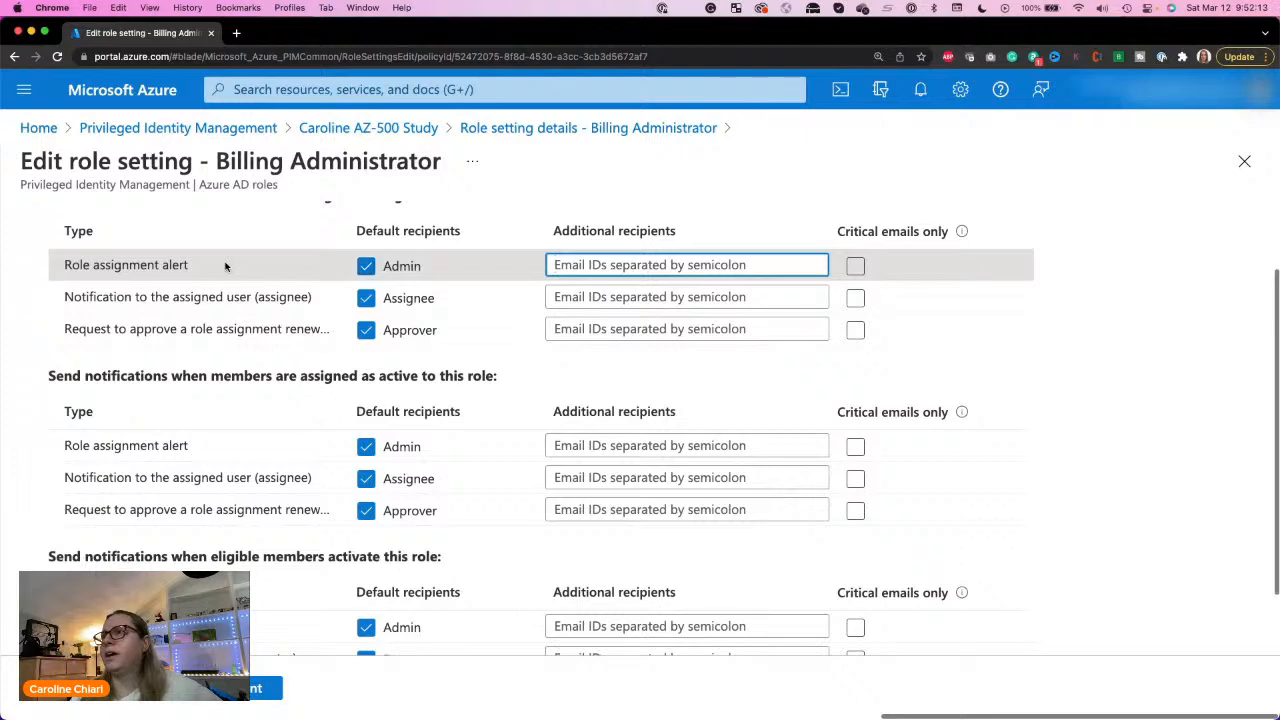
left_click(167, 260)
double_click(167, 262)
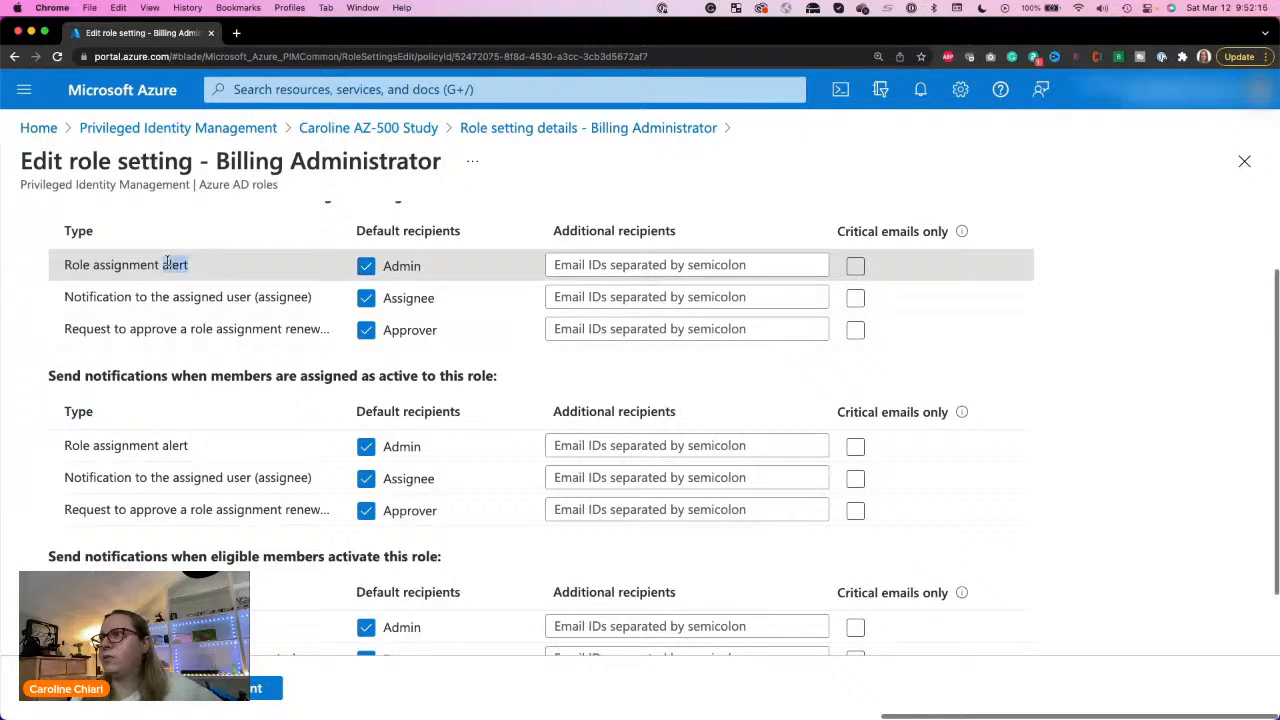
triple_click(167, 264)
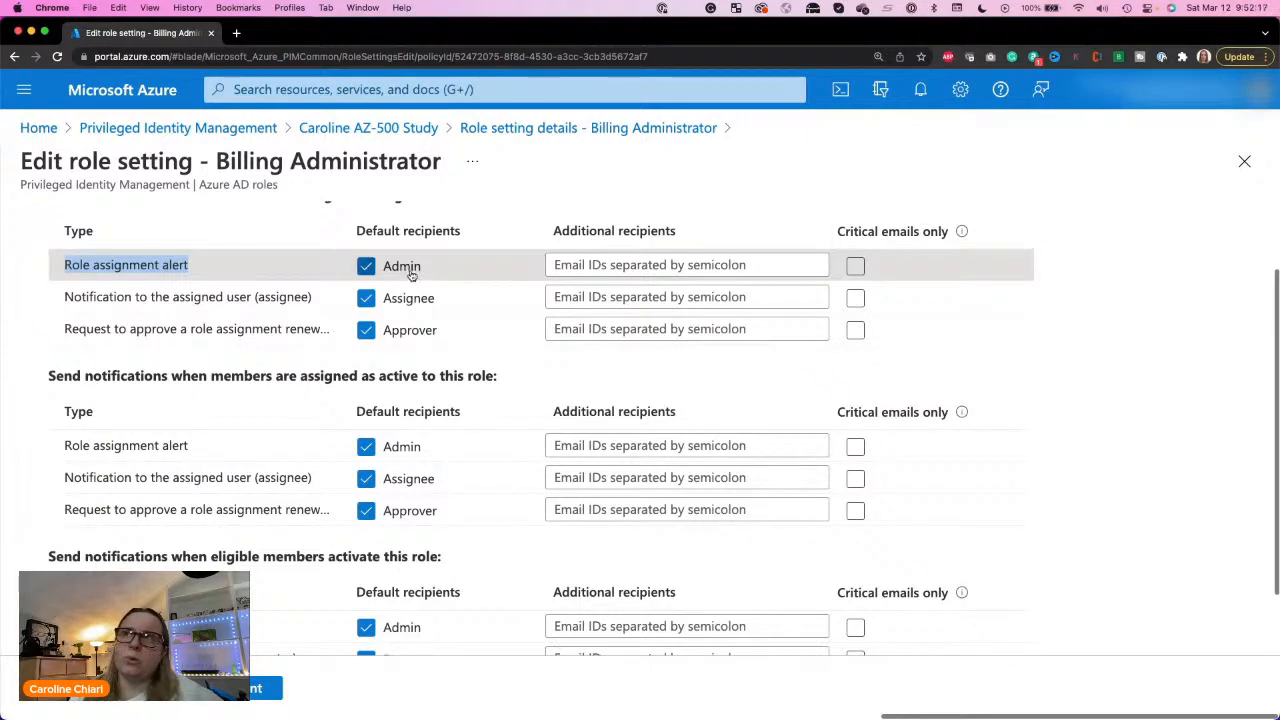
Step: Examine the notification types and default recipients for eligible assignments, active assignments and role activation
double_click(196, 299)
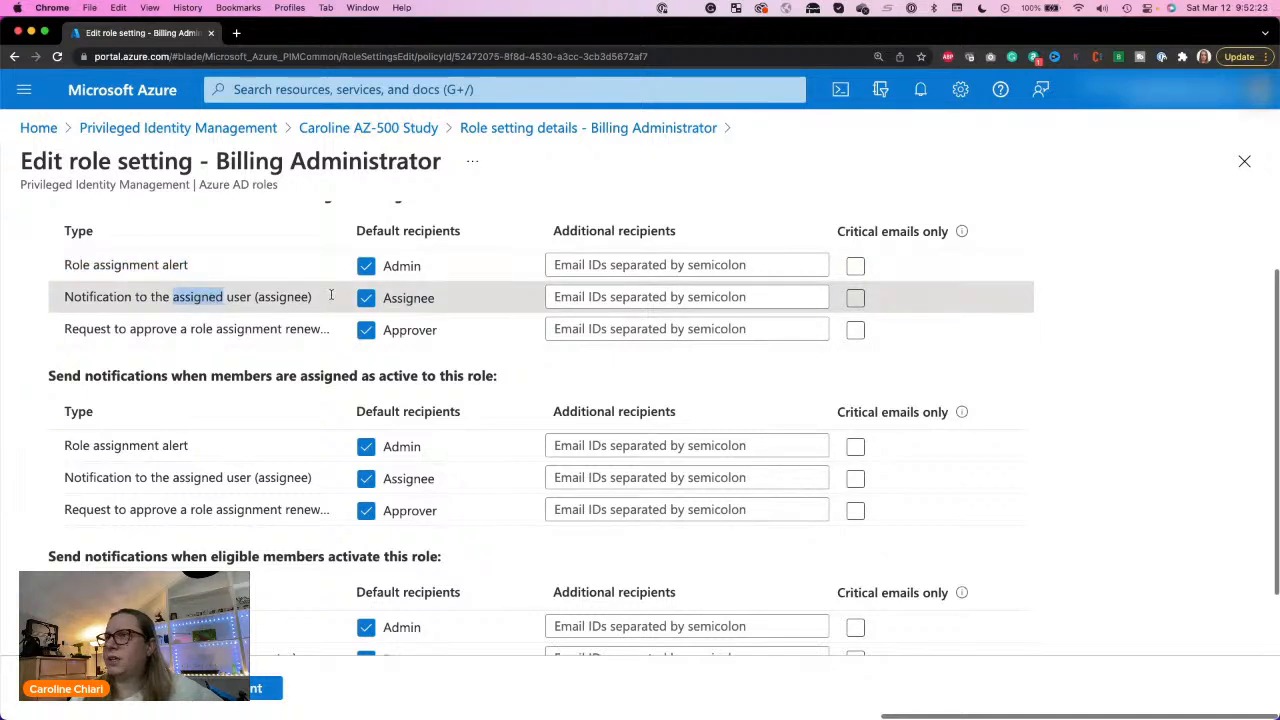
scroll(144, 329, "up", 2)
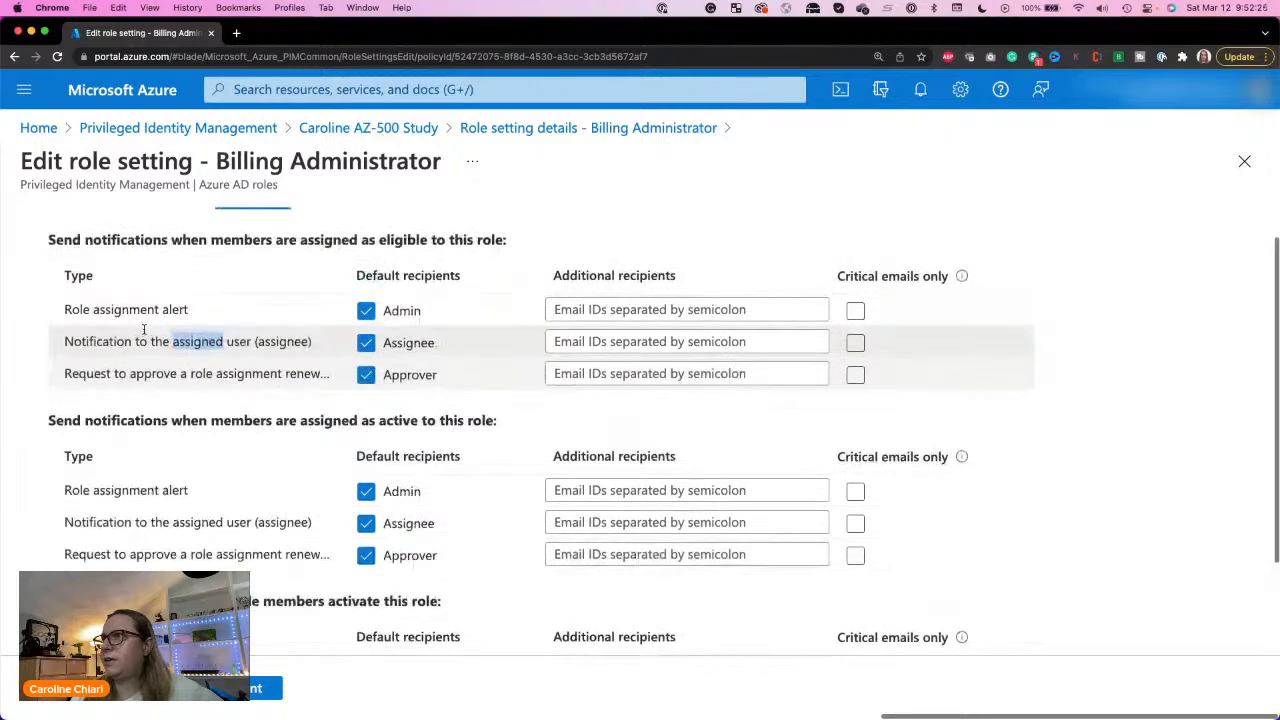
left_click(300, 237)
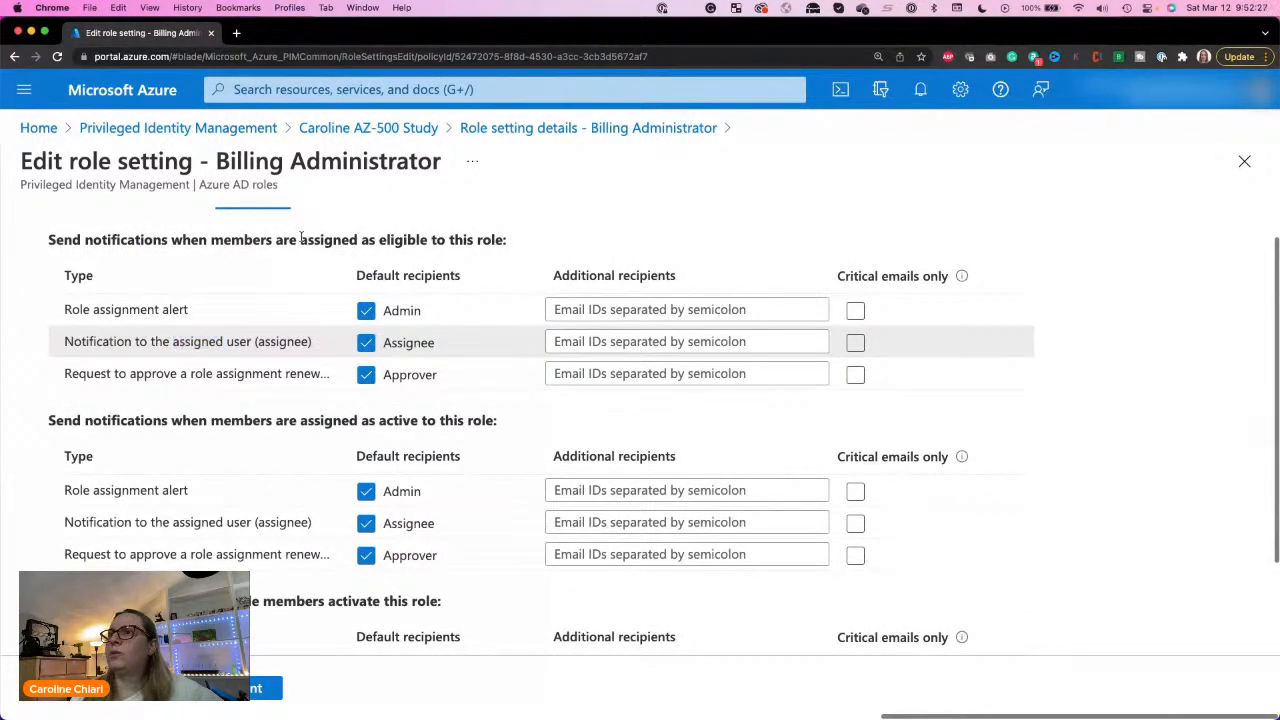
left_click_drag(300, 237, 523, 257)
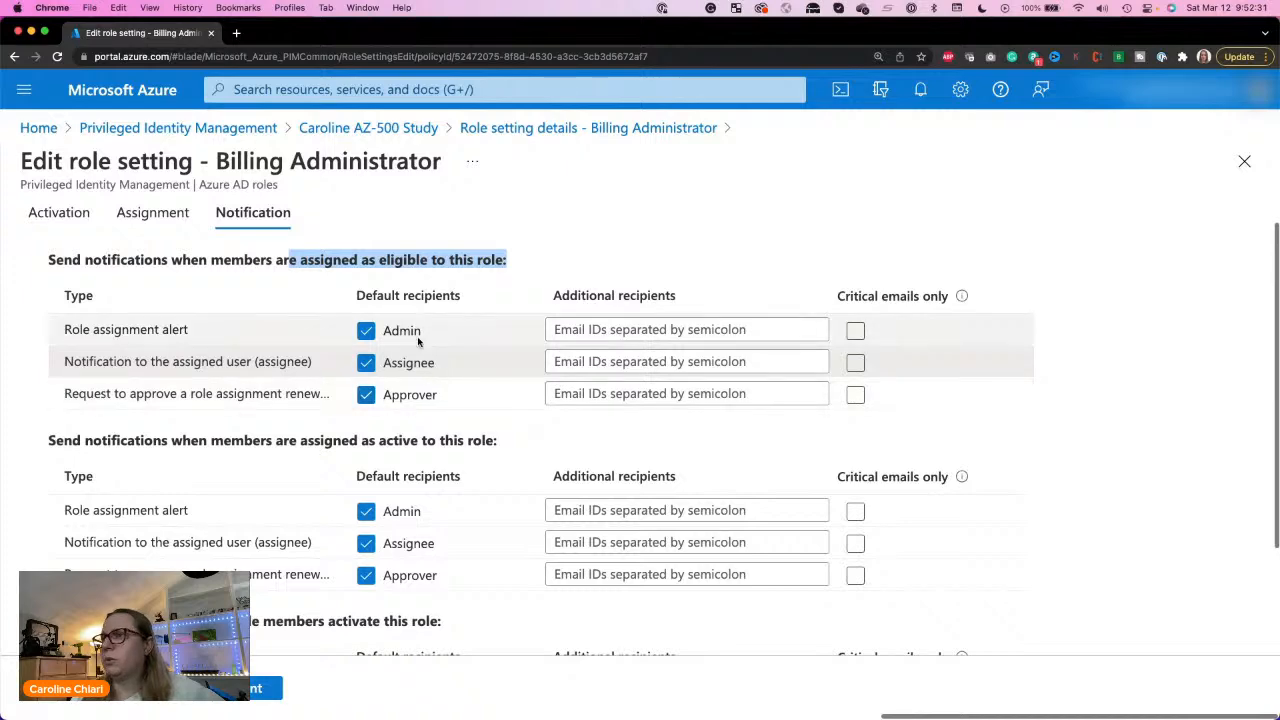
scroll(410, 400, "down", 2)
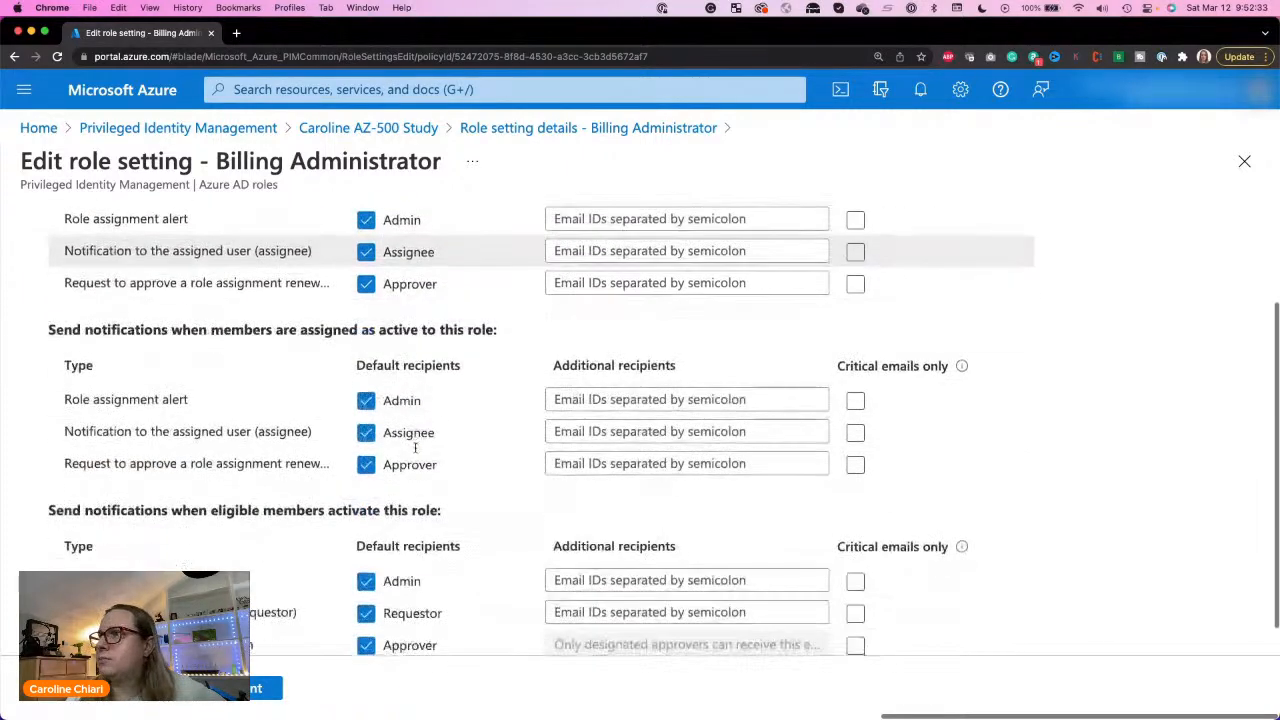
scroll(416, 452, "down", 1)
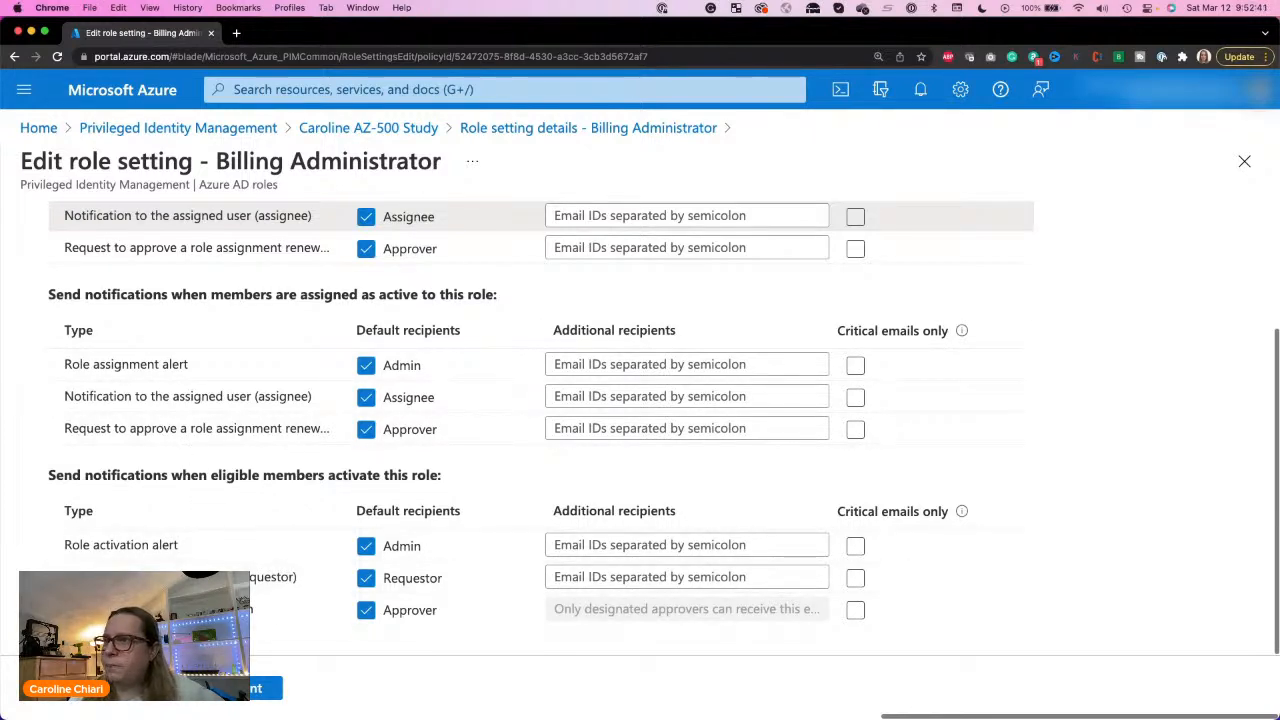
Step: Save the Billing Administrator role settings from the Notification settings and refresh the list of roles
left_click(187, 692)
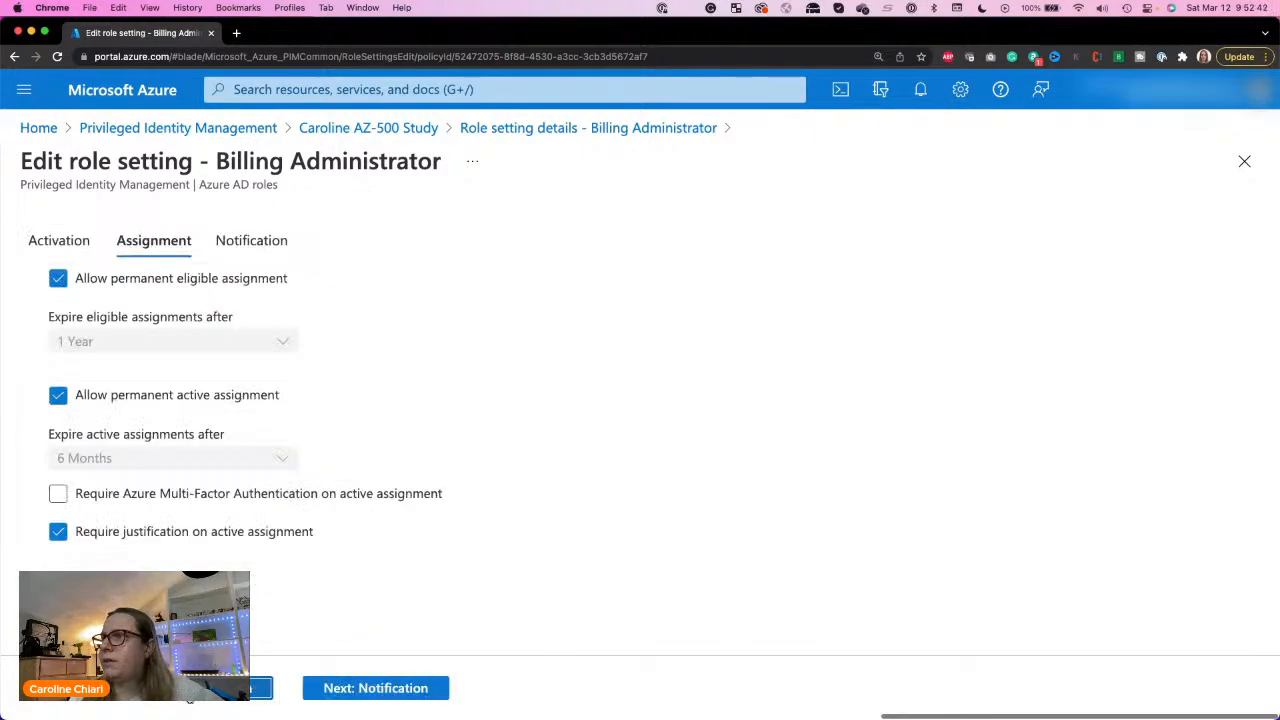
left_click(375, 690)
left_click(265, 688)
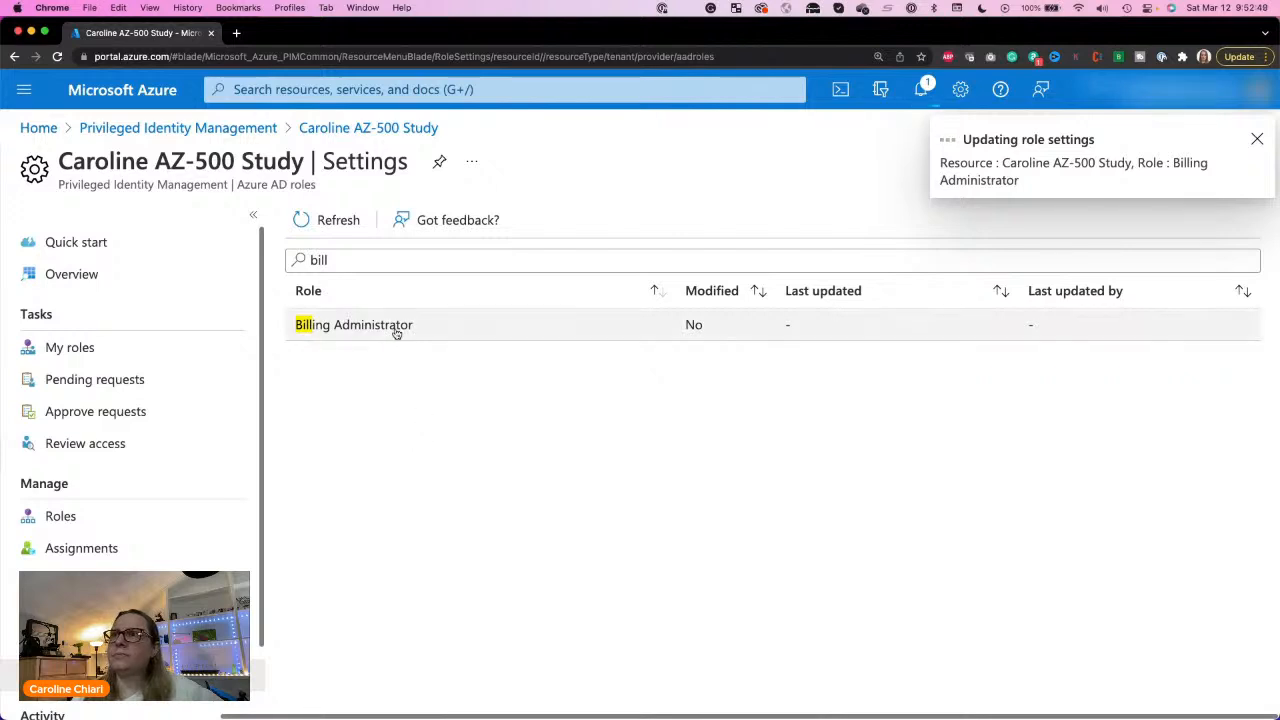
left_click(323, 220)
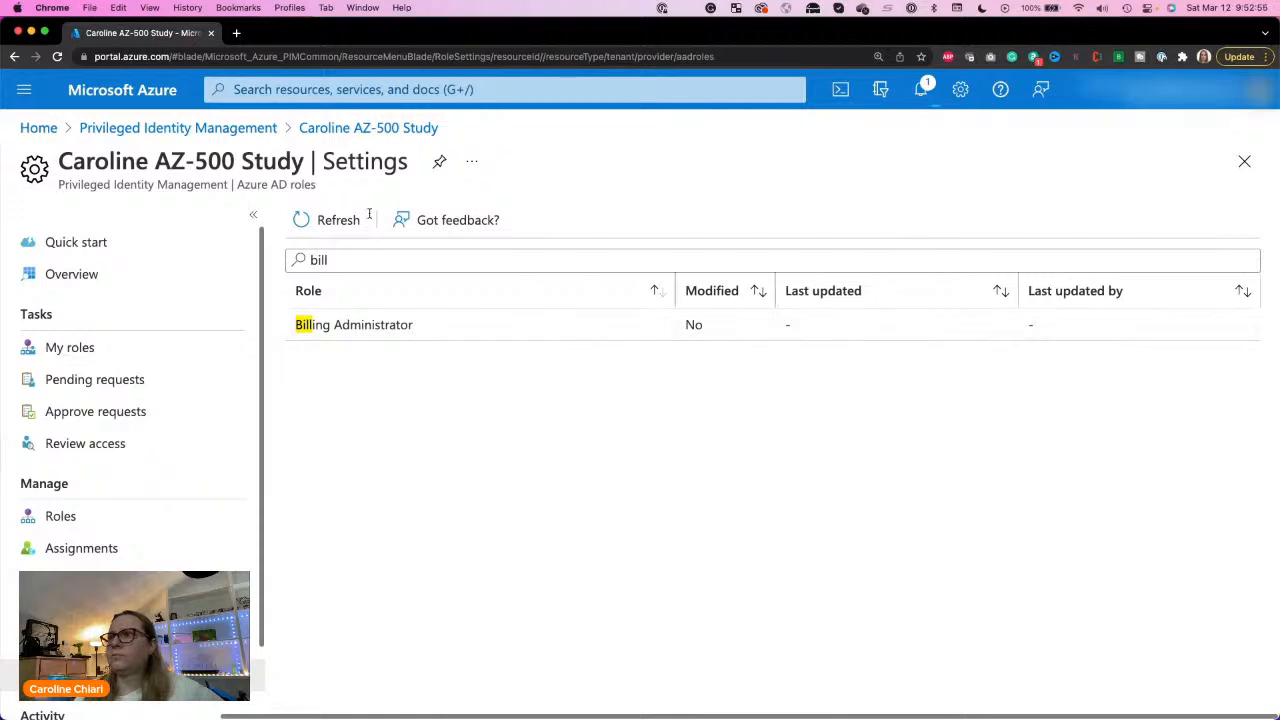
left_click(328, 220)
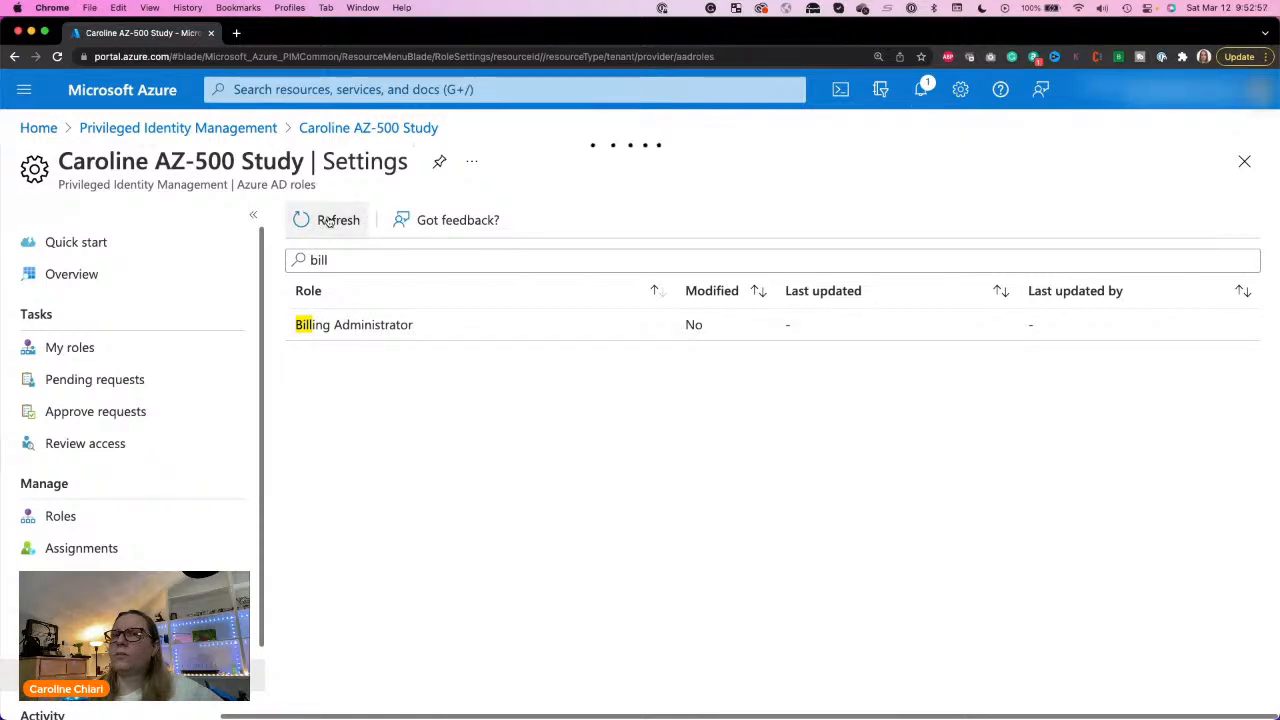
Step: Edit the Billing Administrator role settings again, set the activation requirement to None, and save the update
left_click(375, 325)
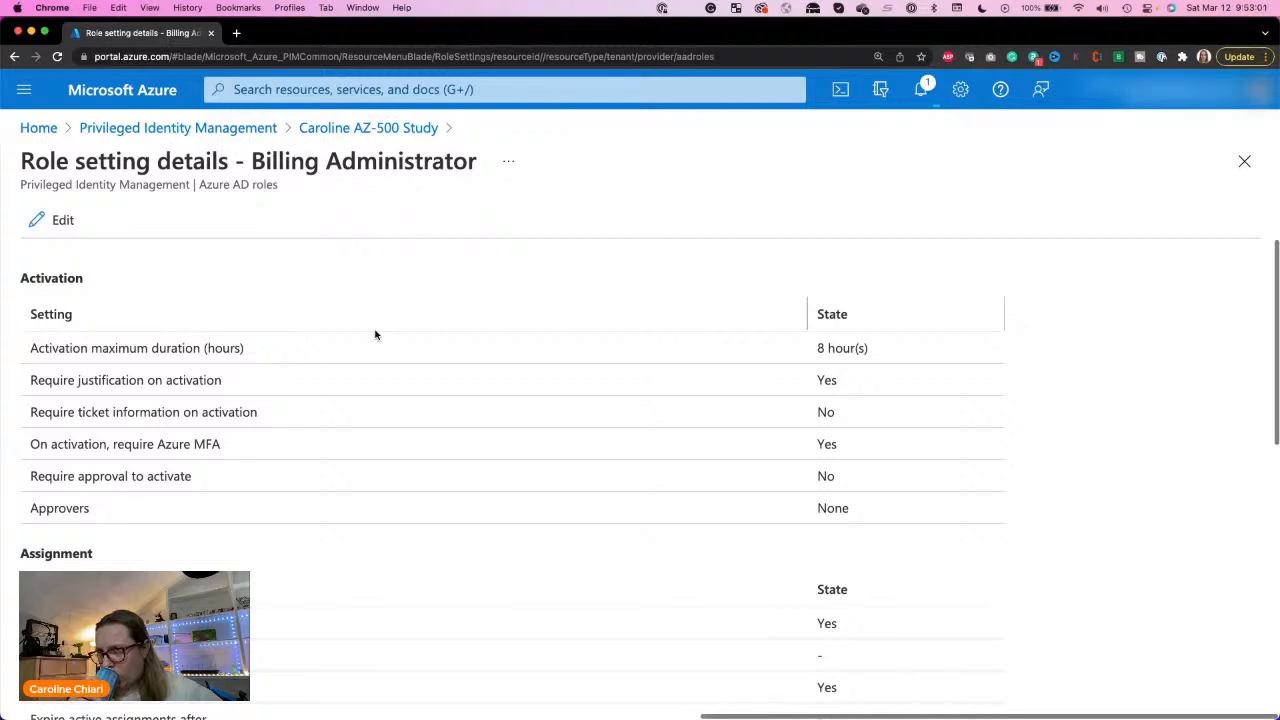
left_click(35, 220)
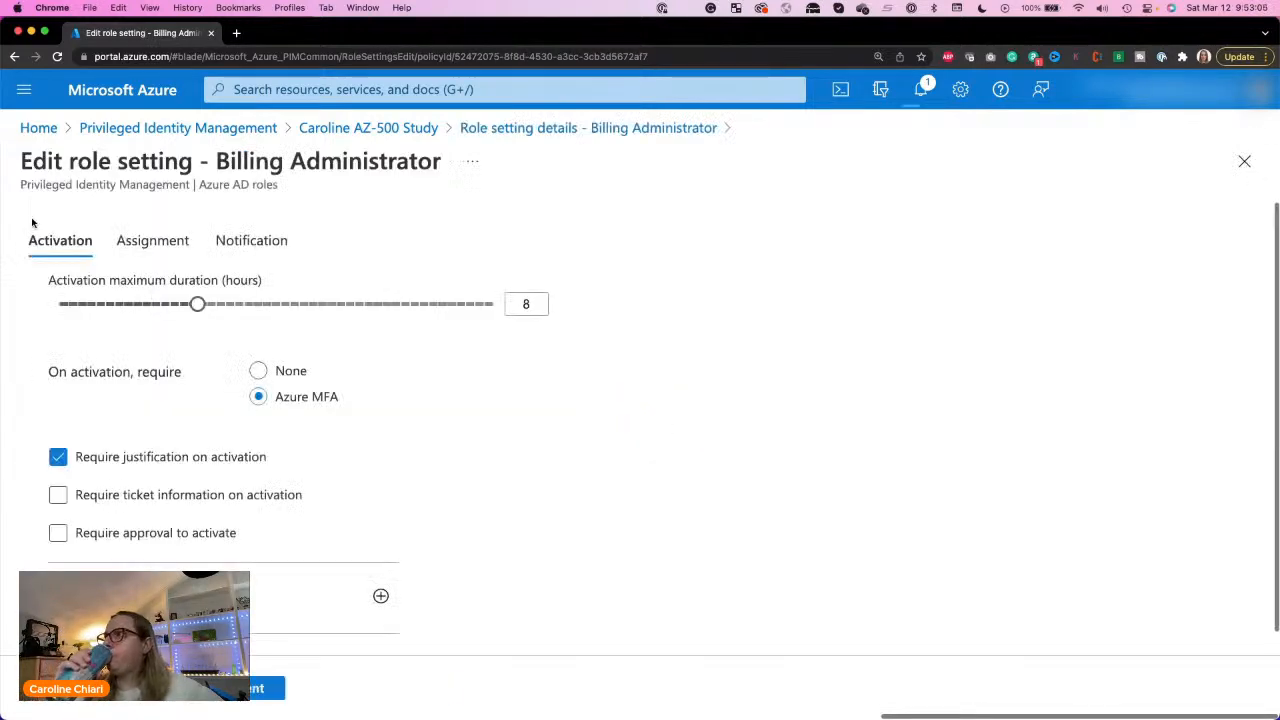
left_click(258, 370)
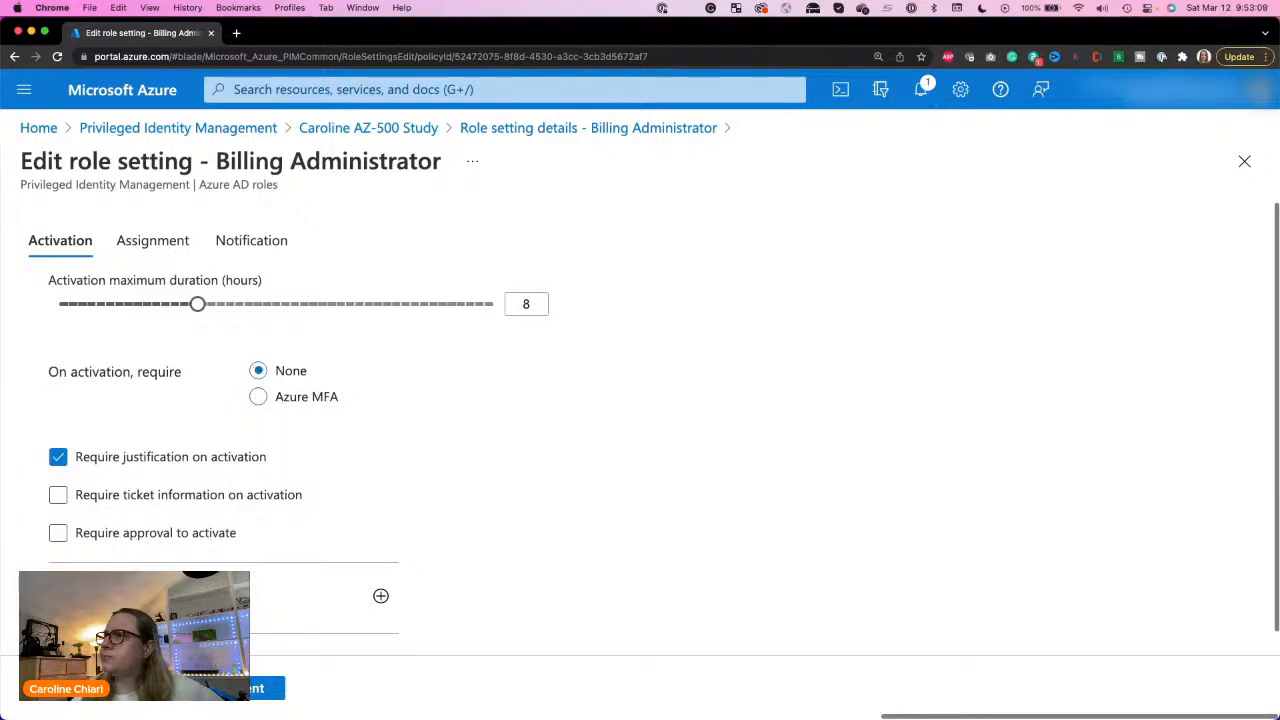
left_click(190, 699)
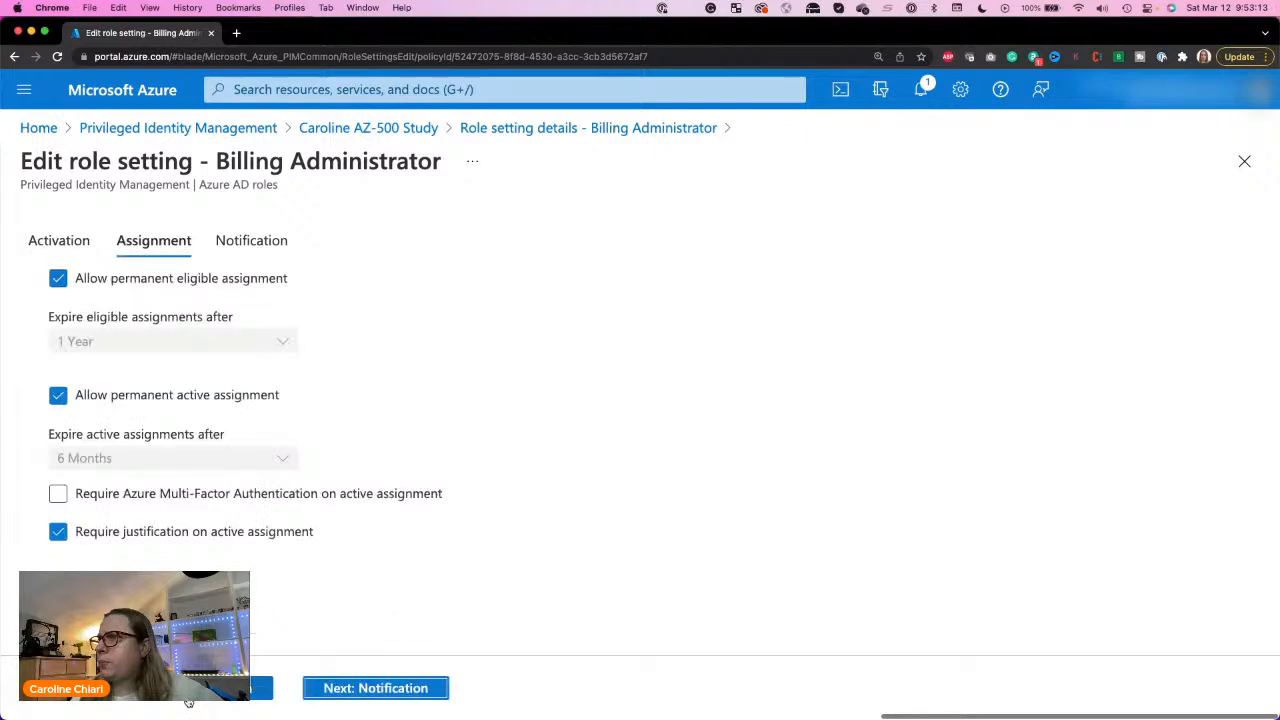
left_click(345, 688)
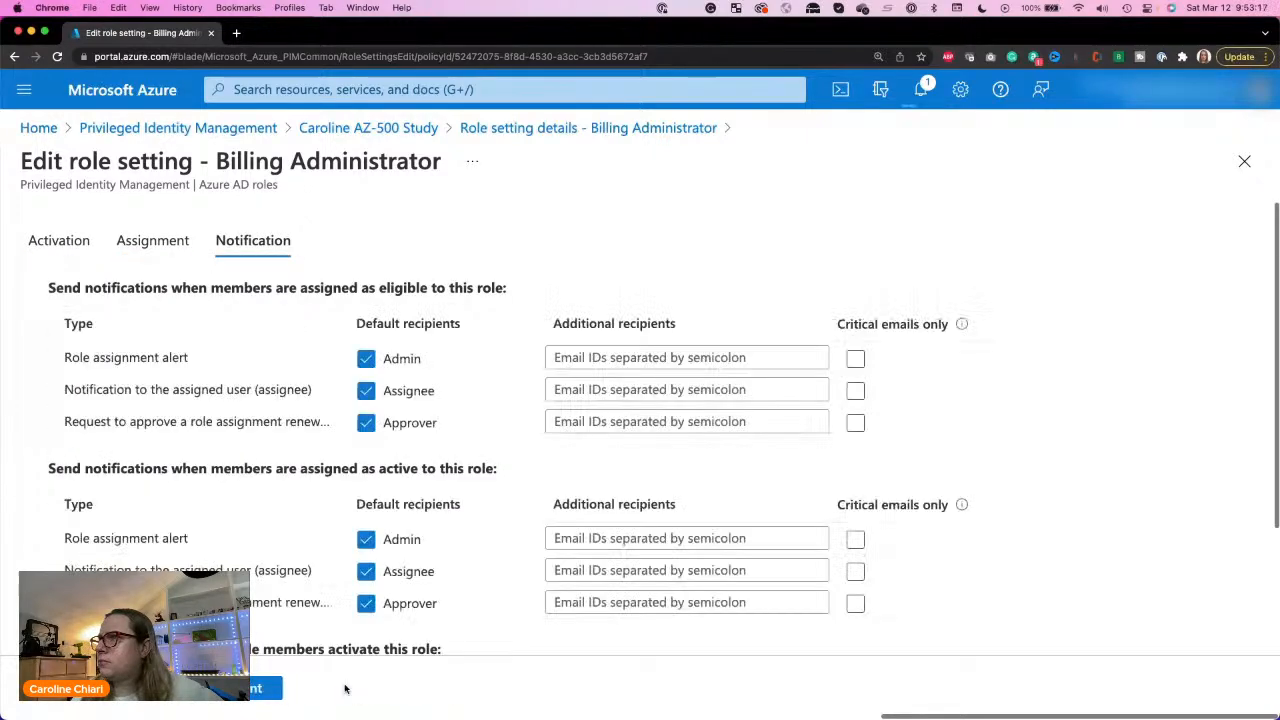
left_click(80, 699)
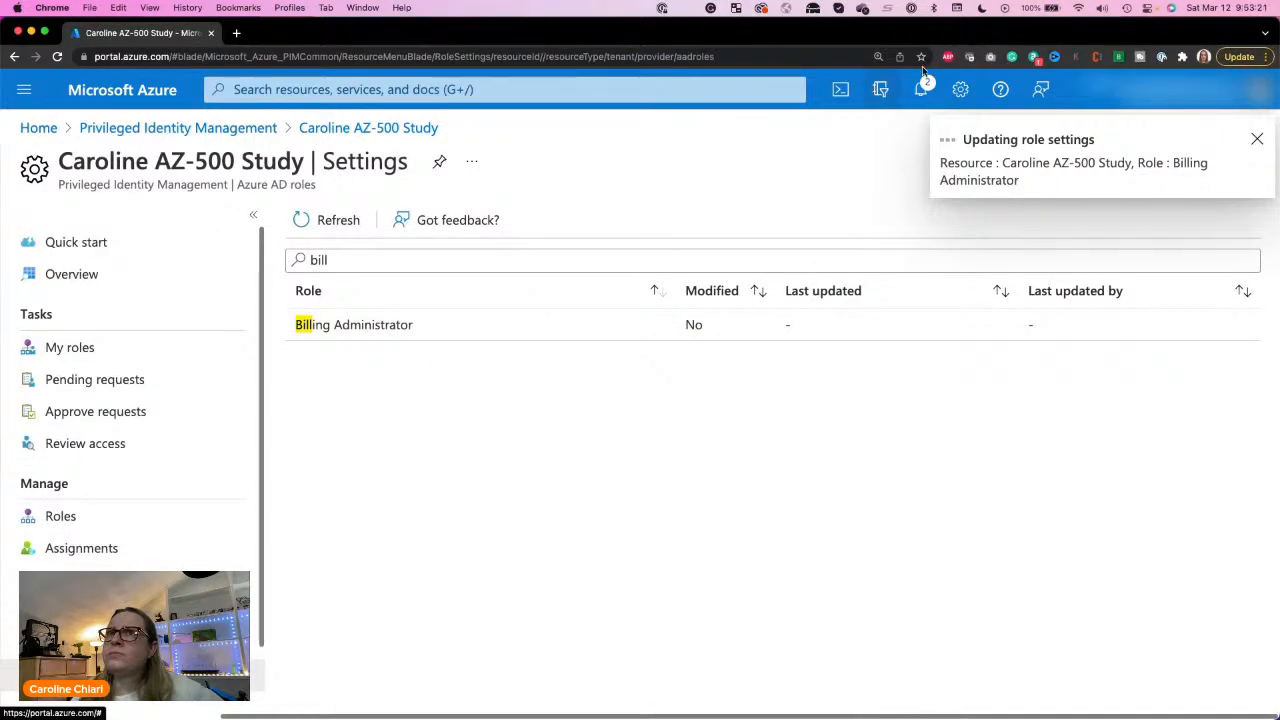
Step: Check the progress of the role setting updates, and consult the Configure PIM for Roles exercise instructions
left_click(913, 100)
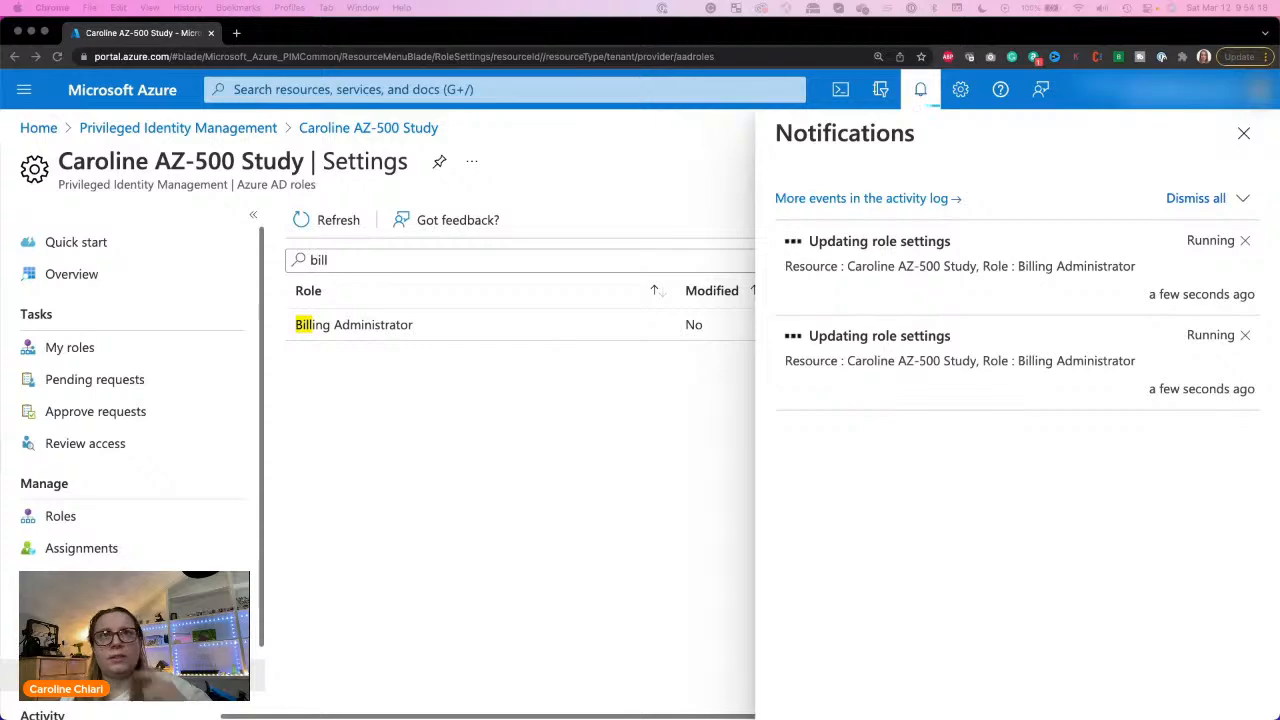
left_click_drag(1279, 20, 836, 94)
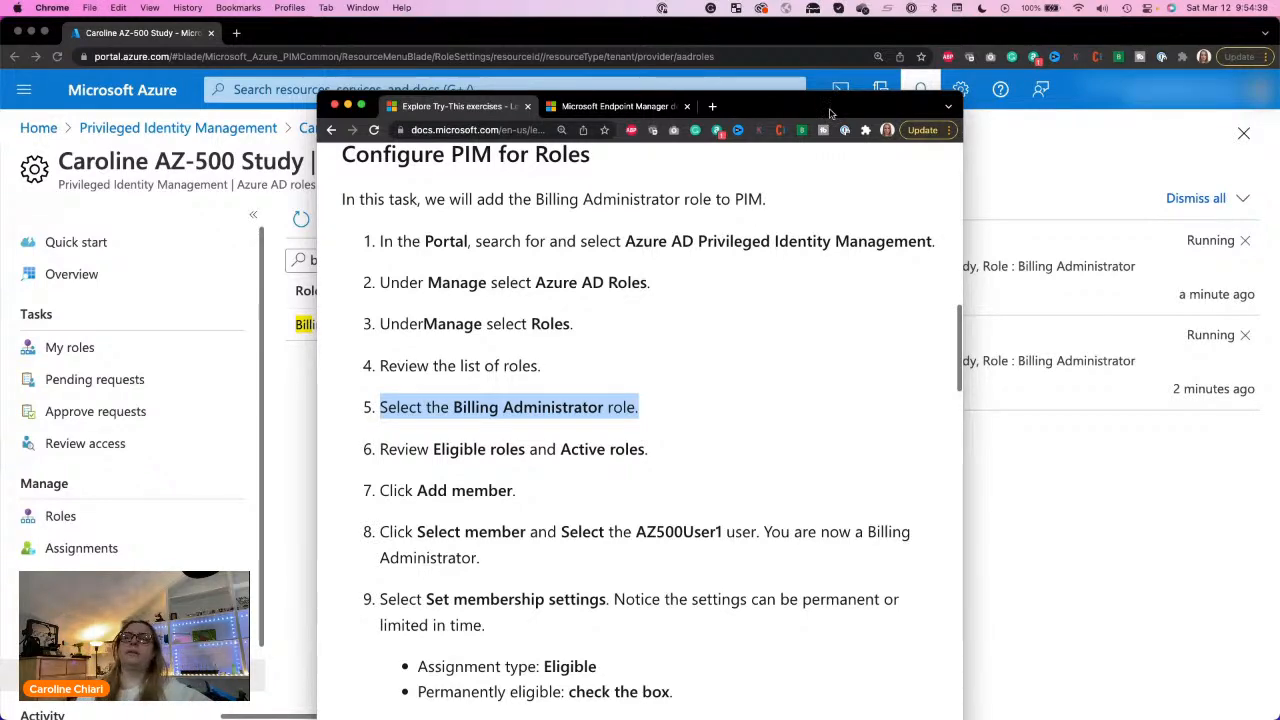
left_click_drag(849, 103, 1279, 88)
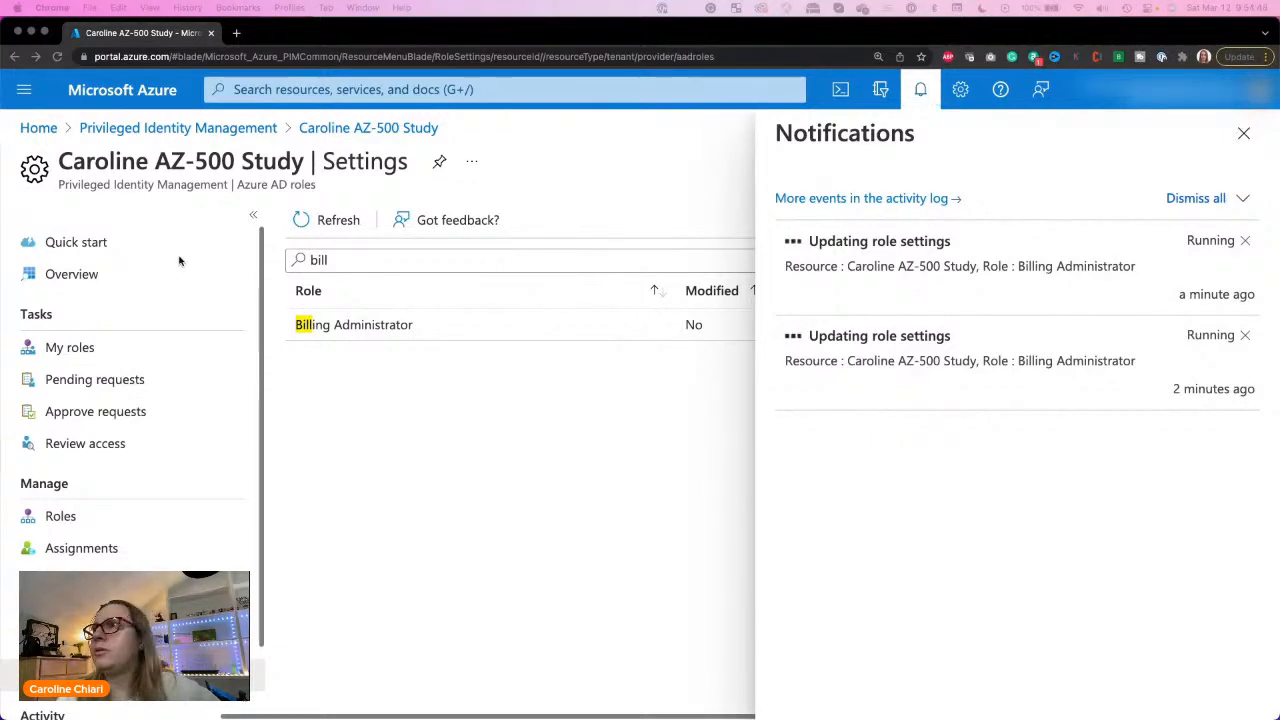
Step: Return to Privileged Identity Management, filter the Azure AD roles by "bill", and open the Billing Administrator role
left_click(132, 128)
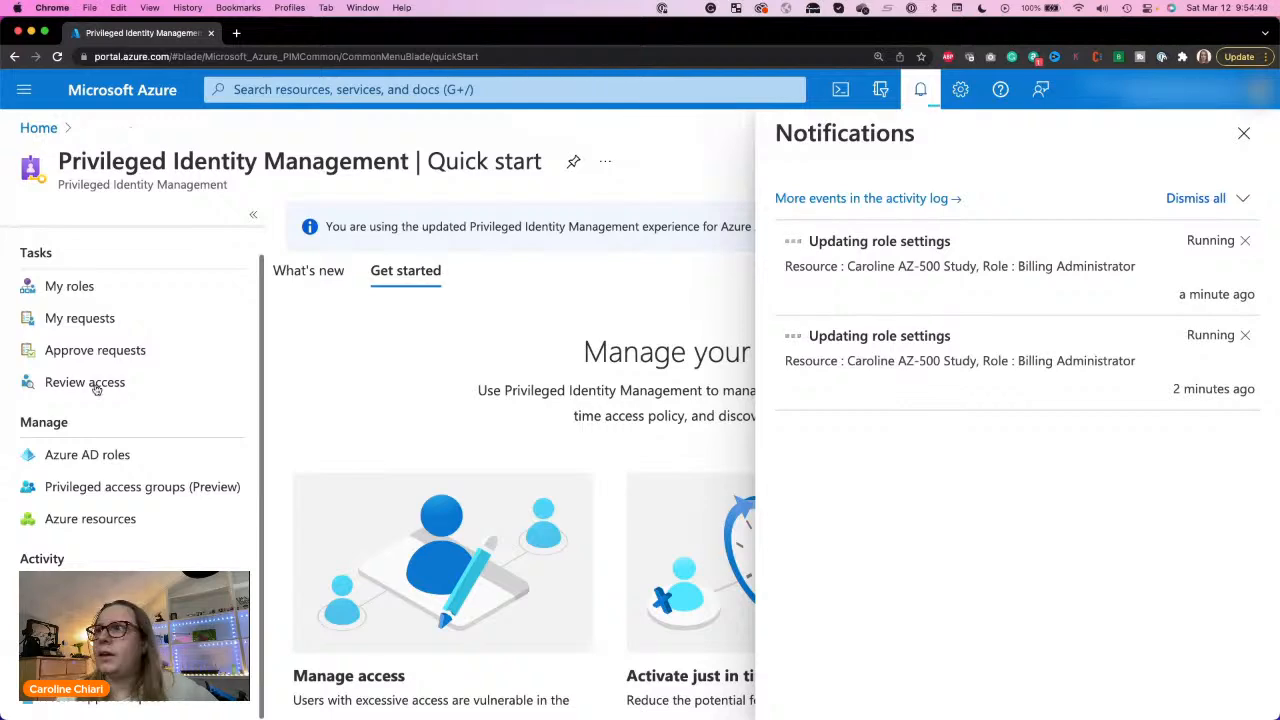
left_click(77, 457)
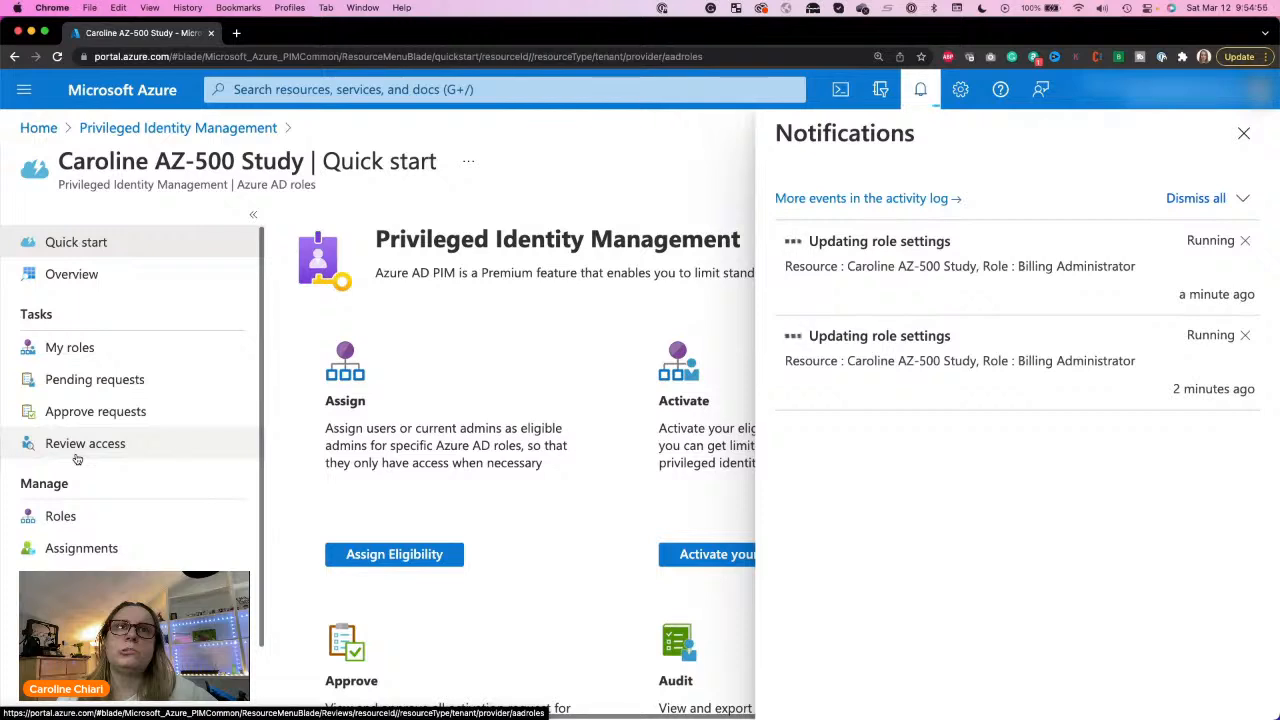
left_click(62, 517)
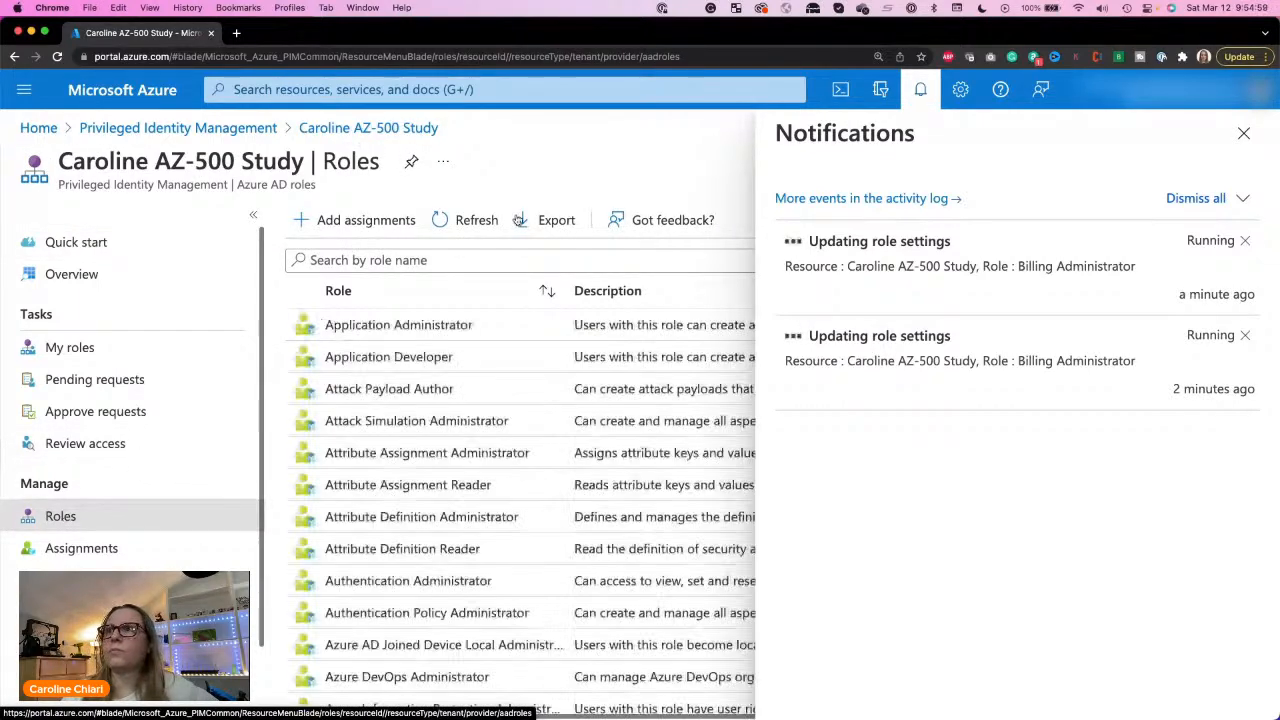
left_click(450, 257)
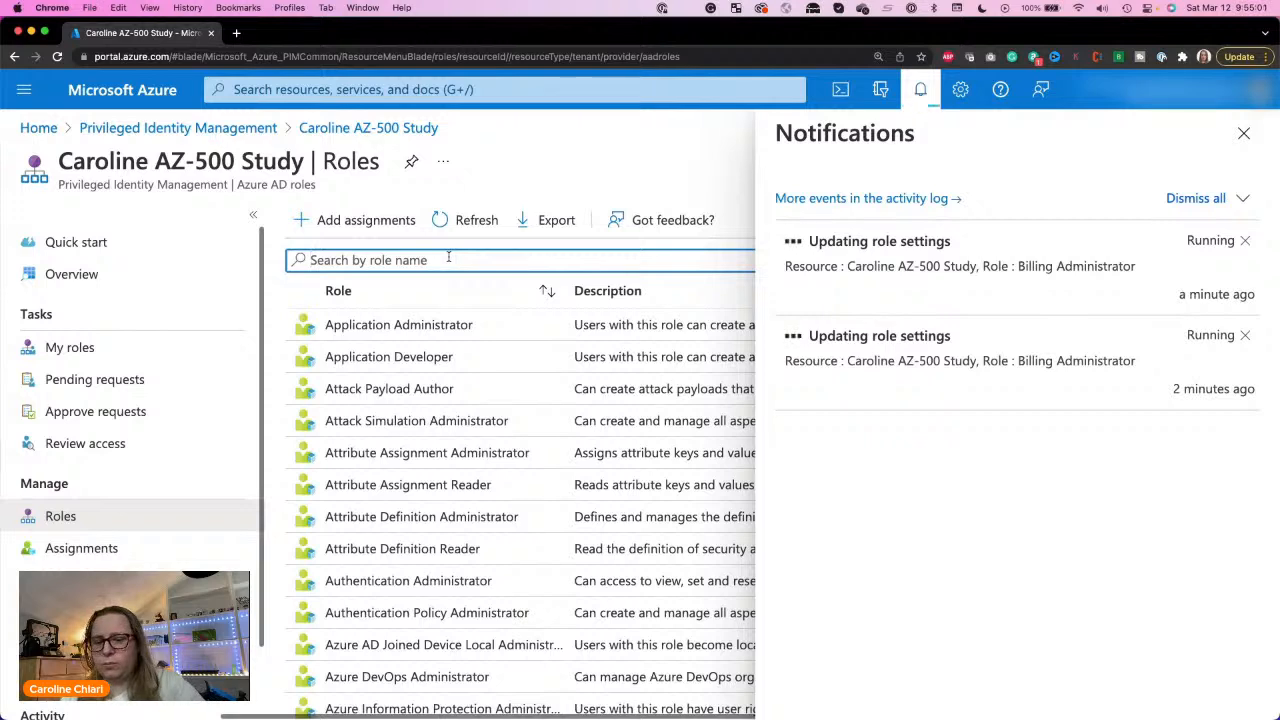
type("bill")
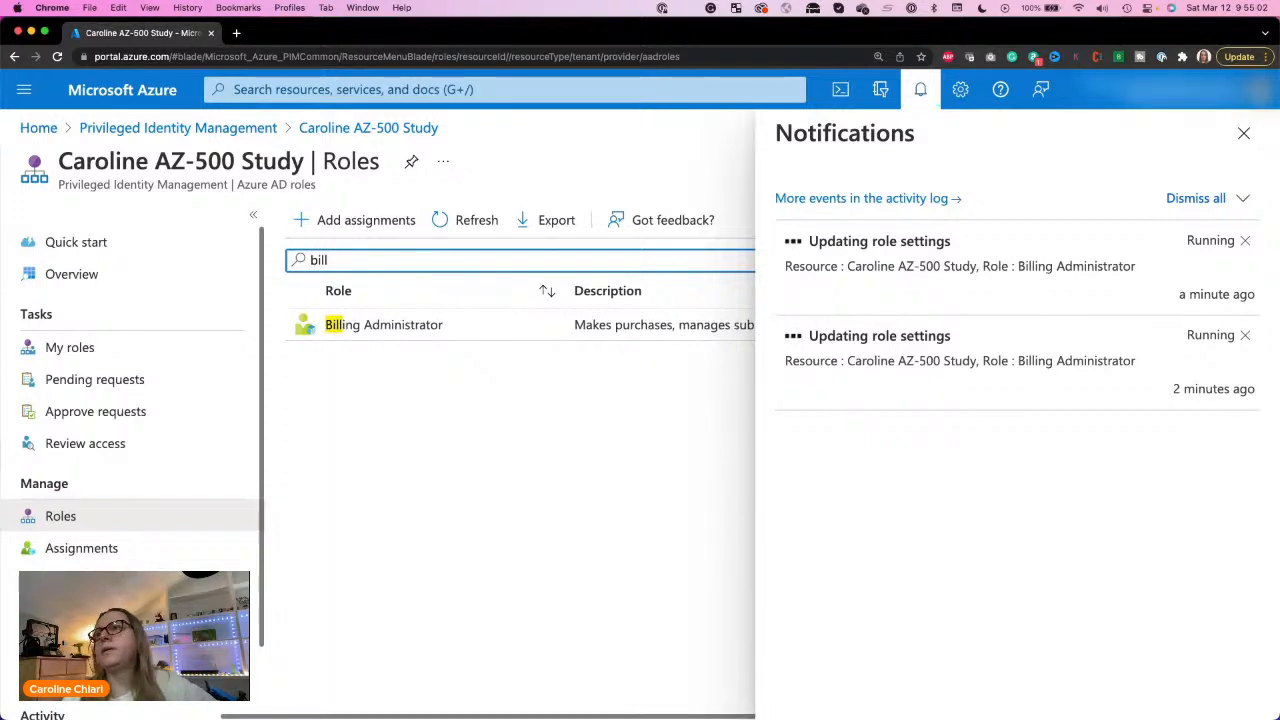
left_click(401, 324)
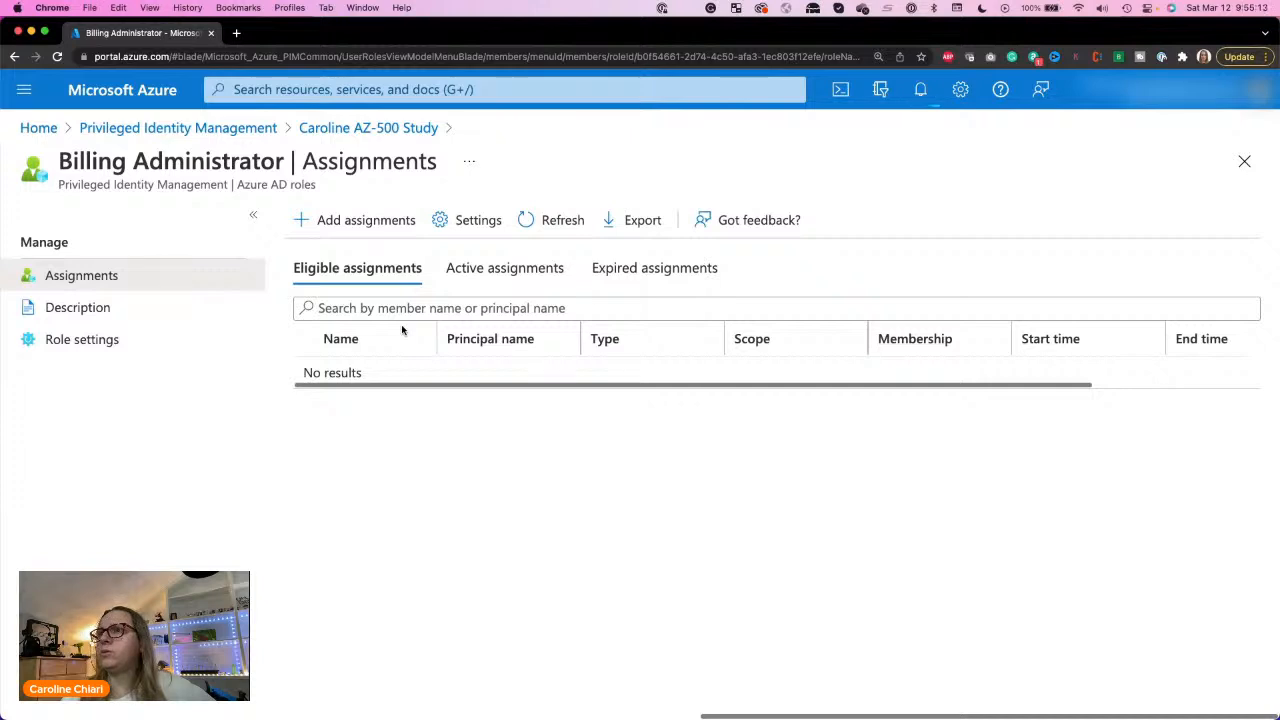
Step: Review the Billing Administrator role's active, expired and eligible assignments
left_click(487, 268)
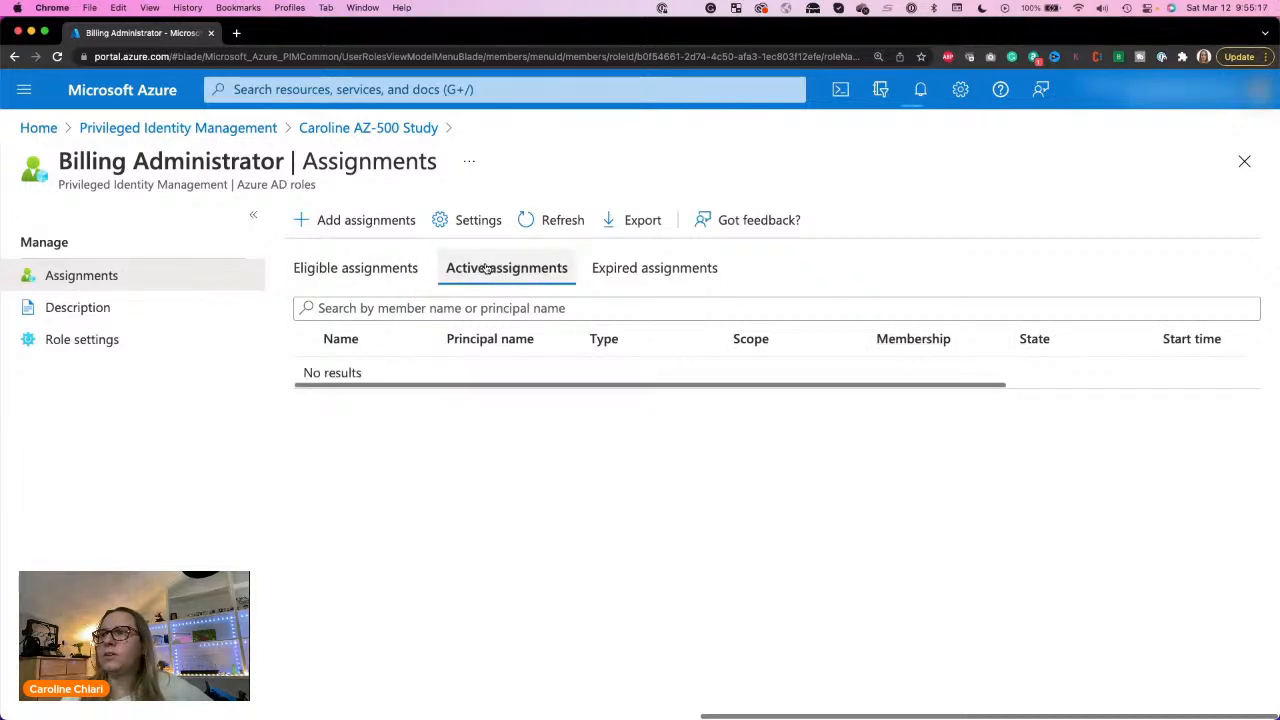
left_click(634, 270)
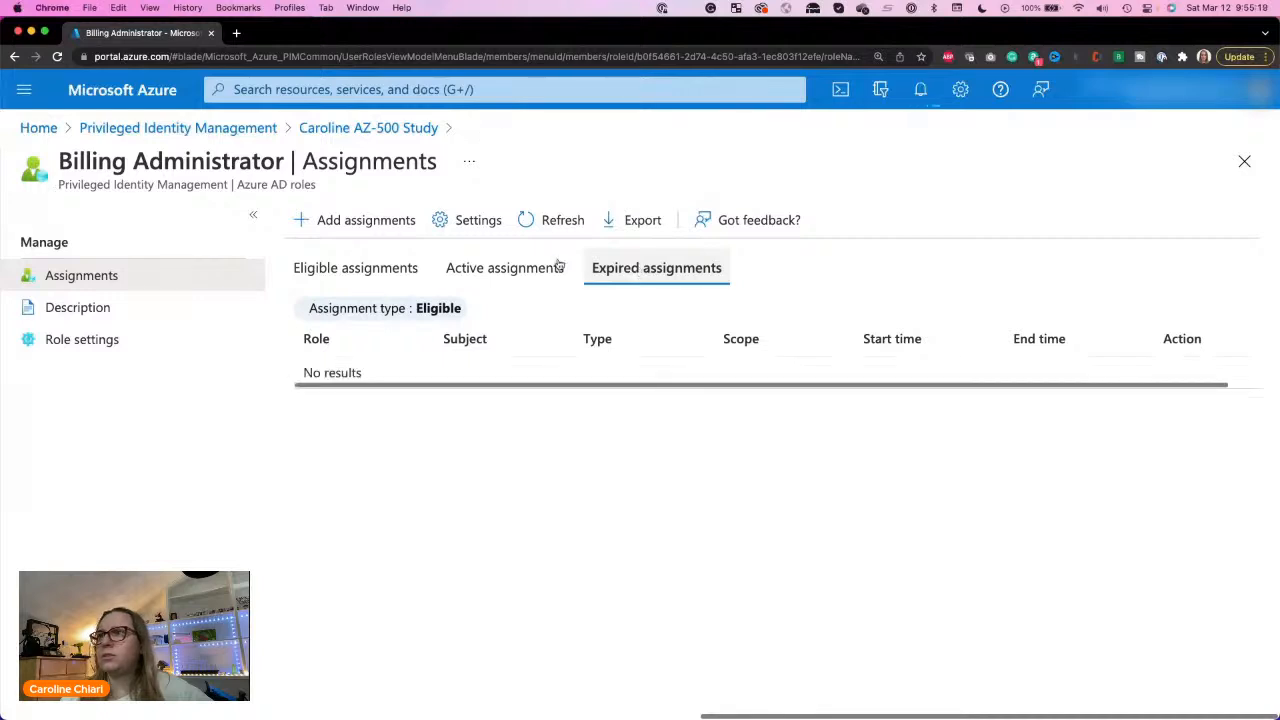
left_click(391, 274)
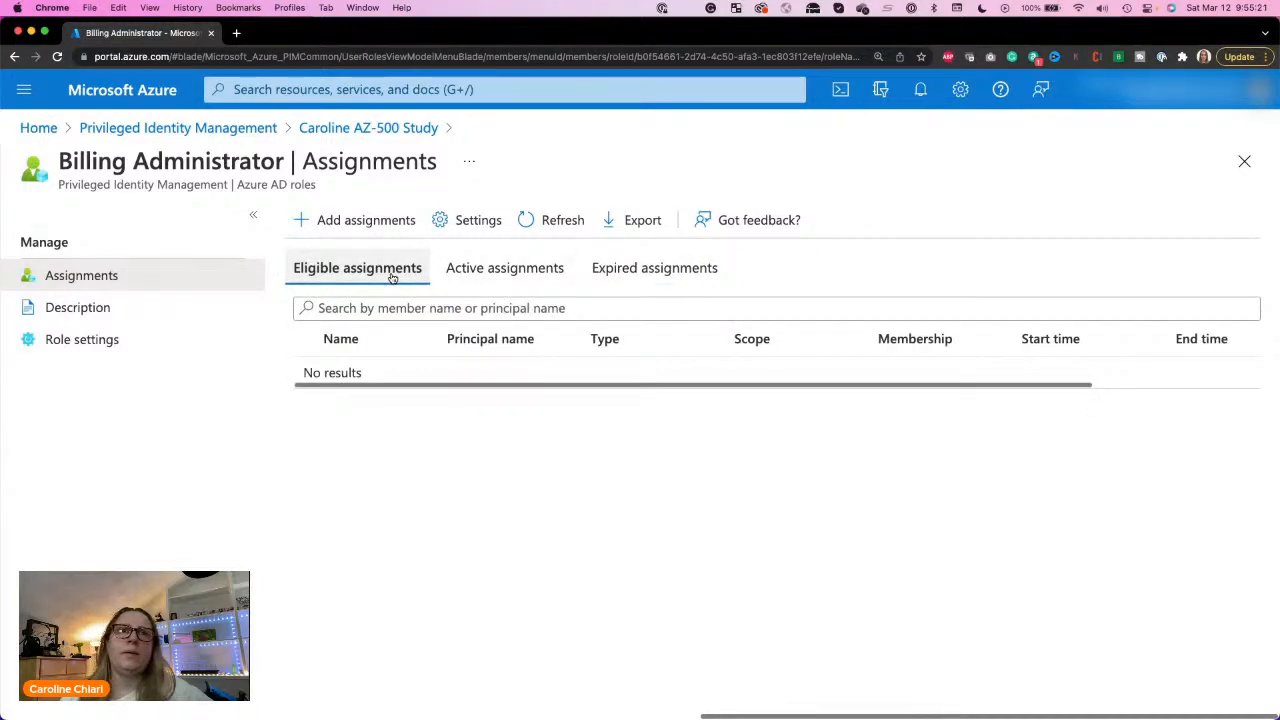
Step: Start a new assignment for the Billing Administrator role and select AZ500User1 as its member
left_click(356, 226)
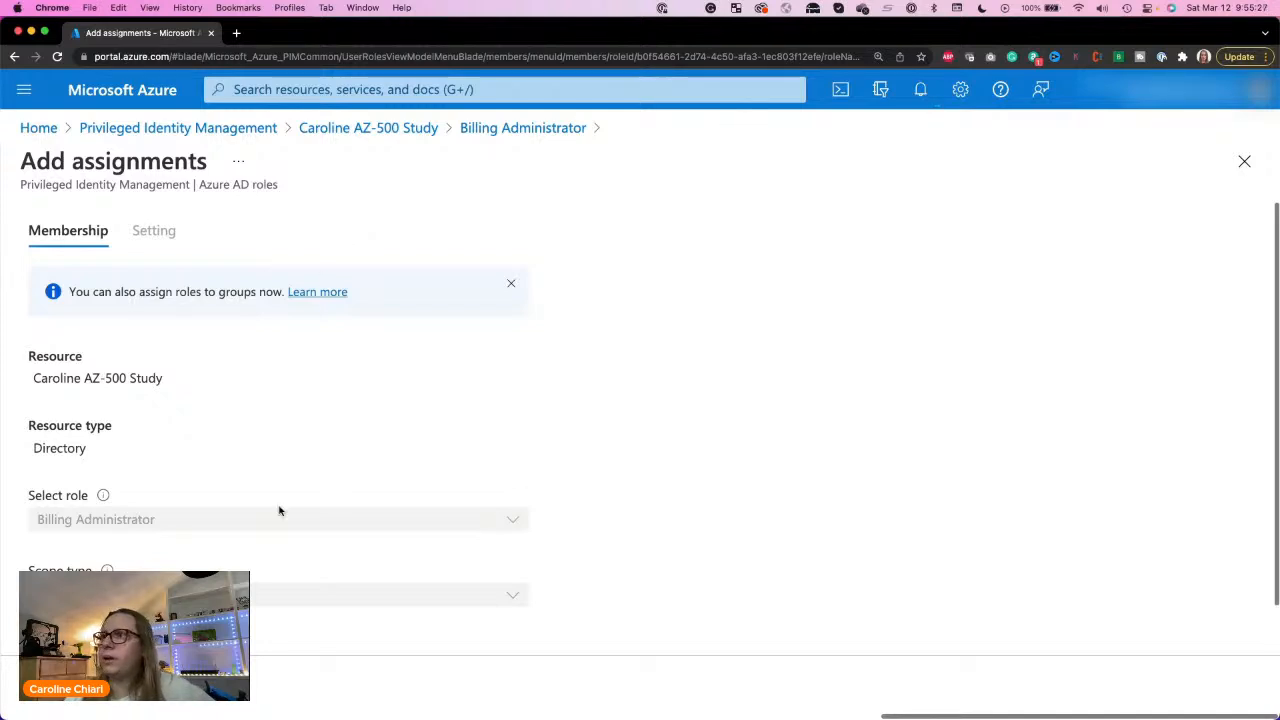
scroll(279, 511, "down", 2)
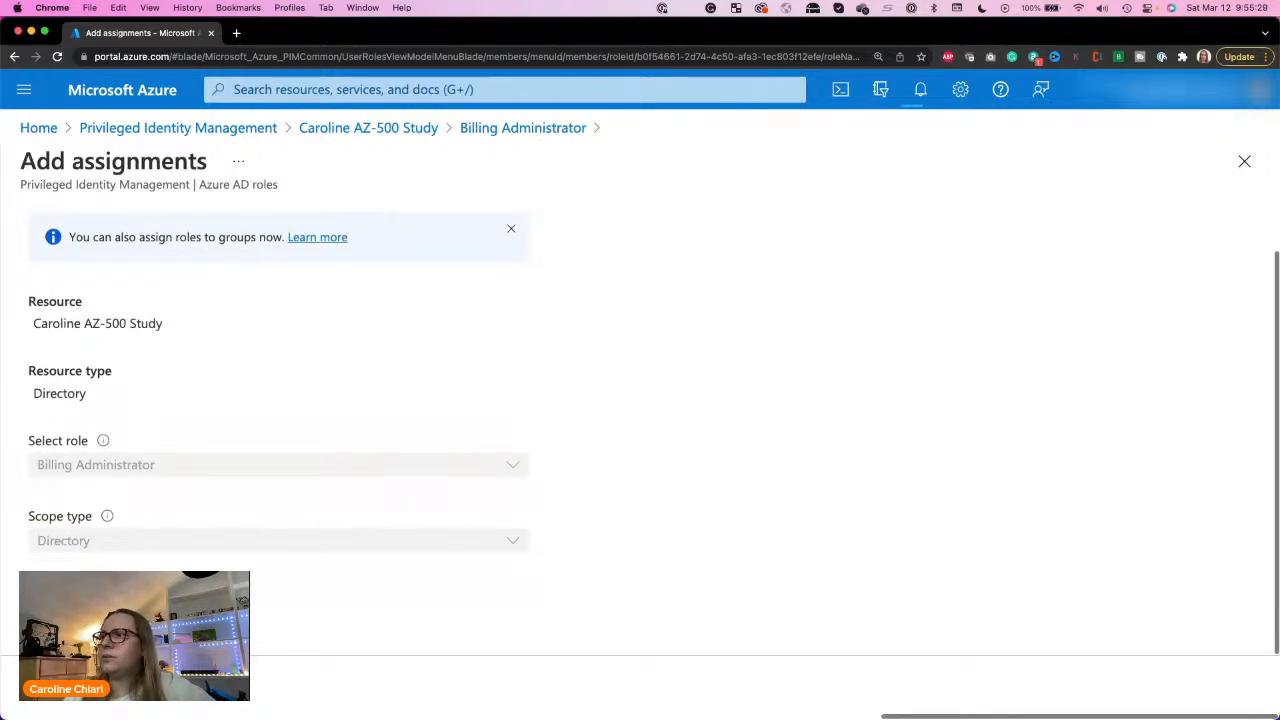
left_click(100, 616)
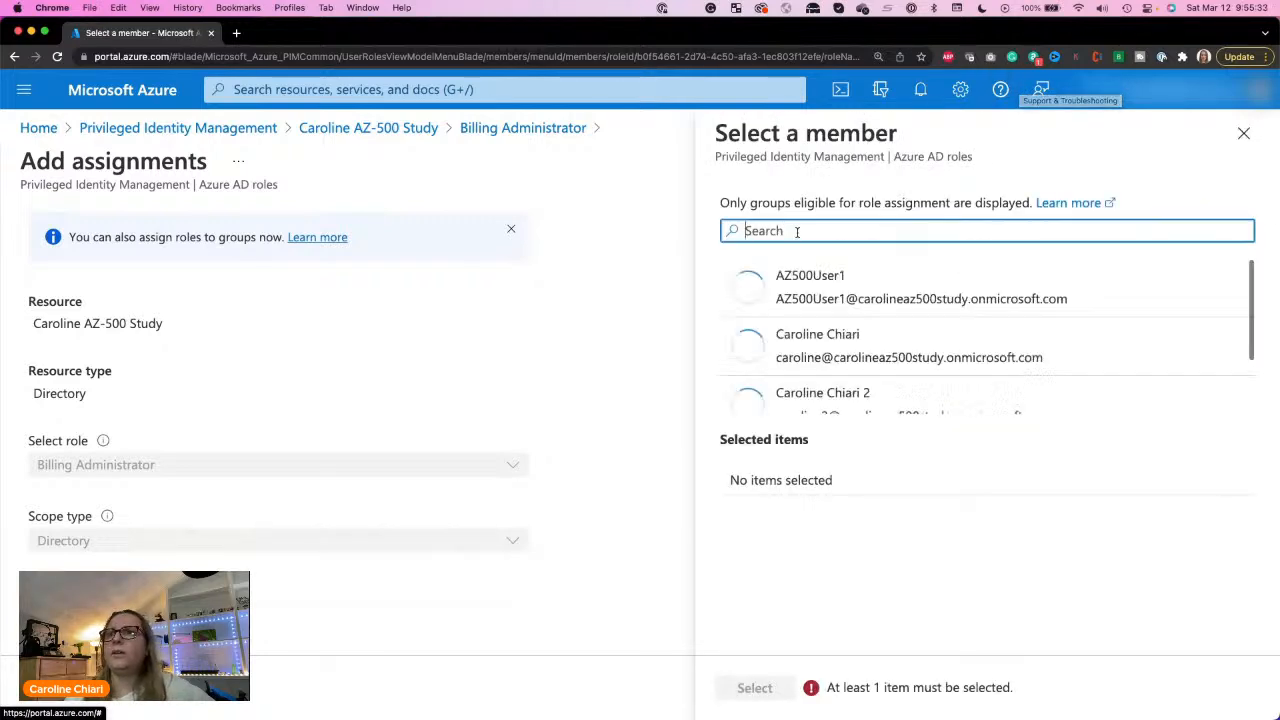
left_click(821, 292)
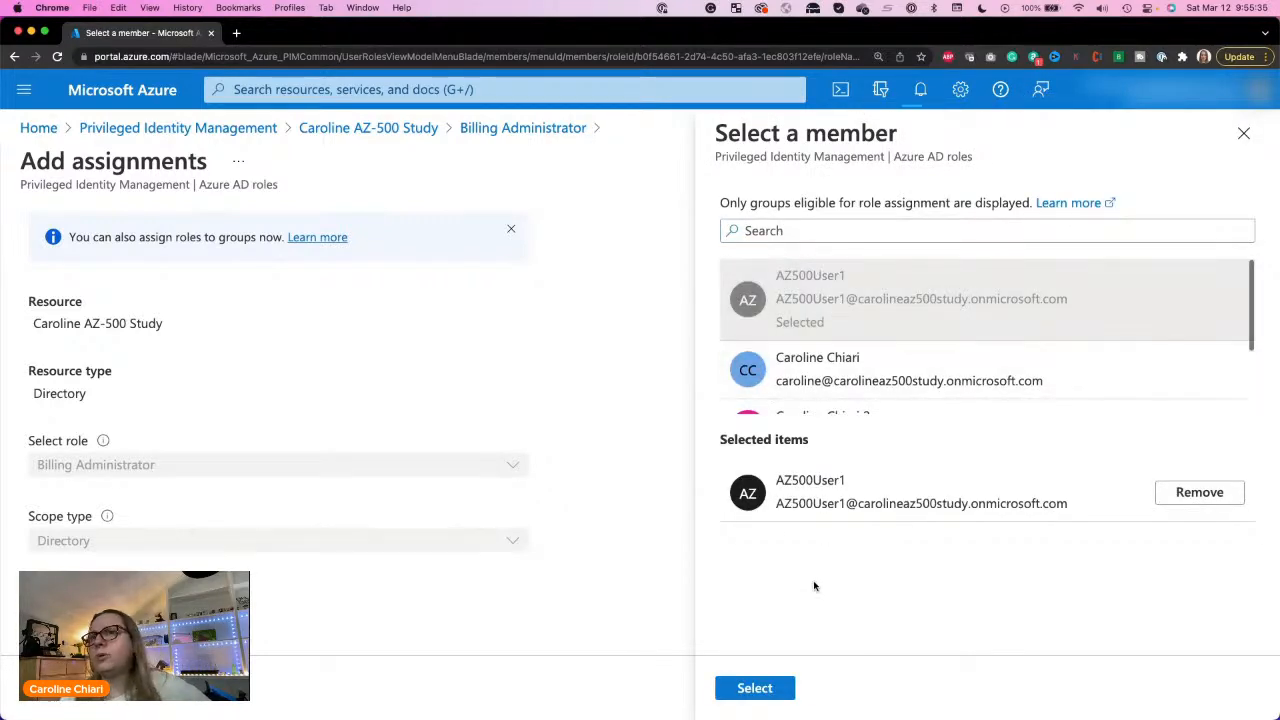
left_click(748, 692)
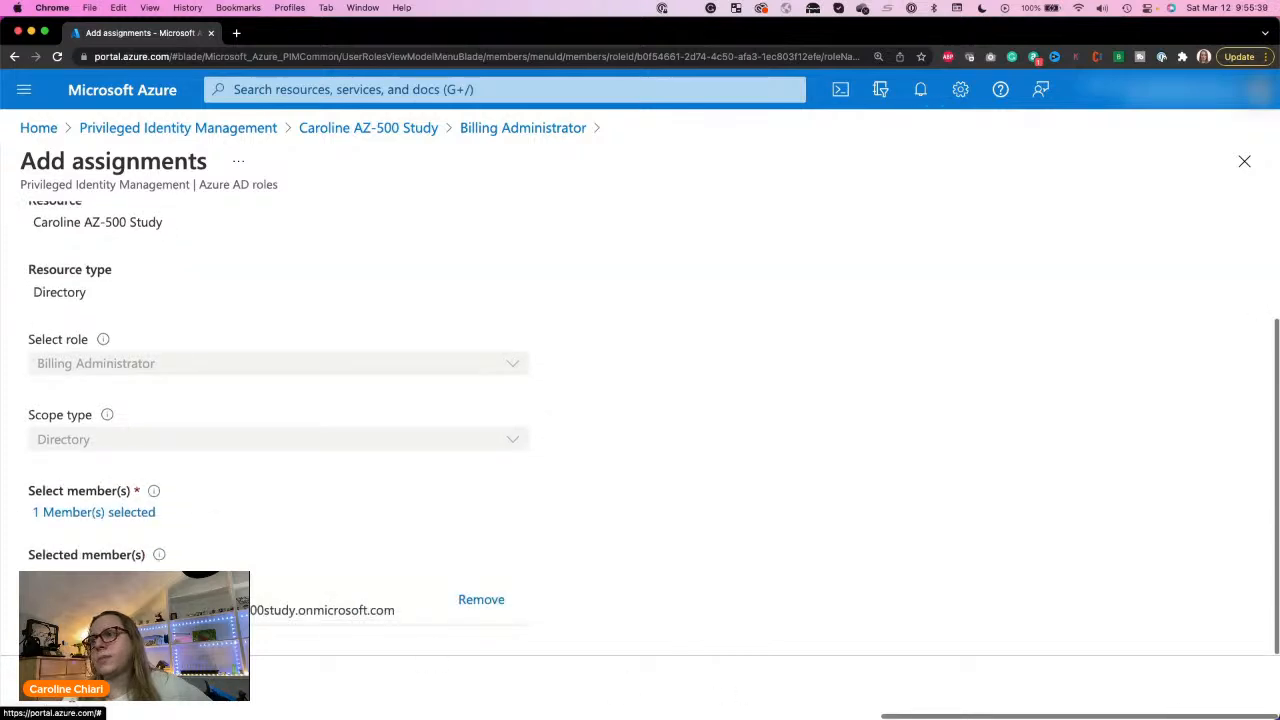
Step: Review the Active assignment options, and assign AZ500User1 to the Billing Administrator role as permanently eligible
left_click(70, 692)
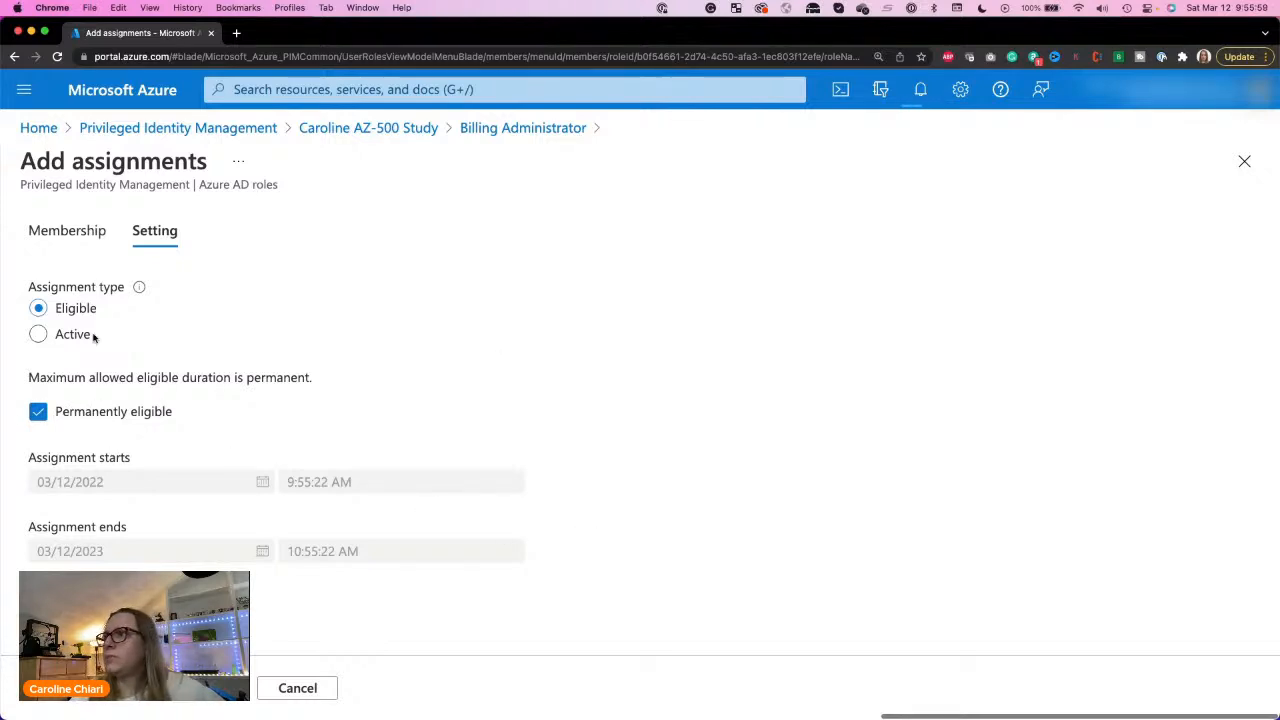
left_click(42, 338)
left_click(38, 357)
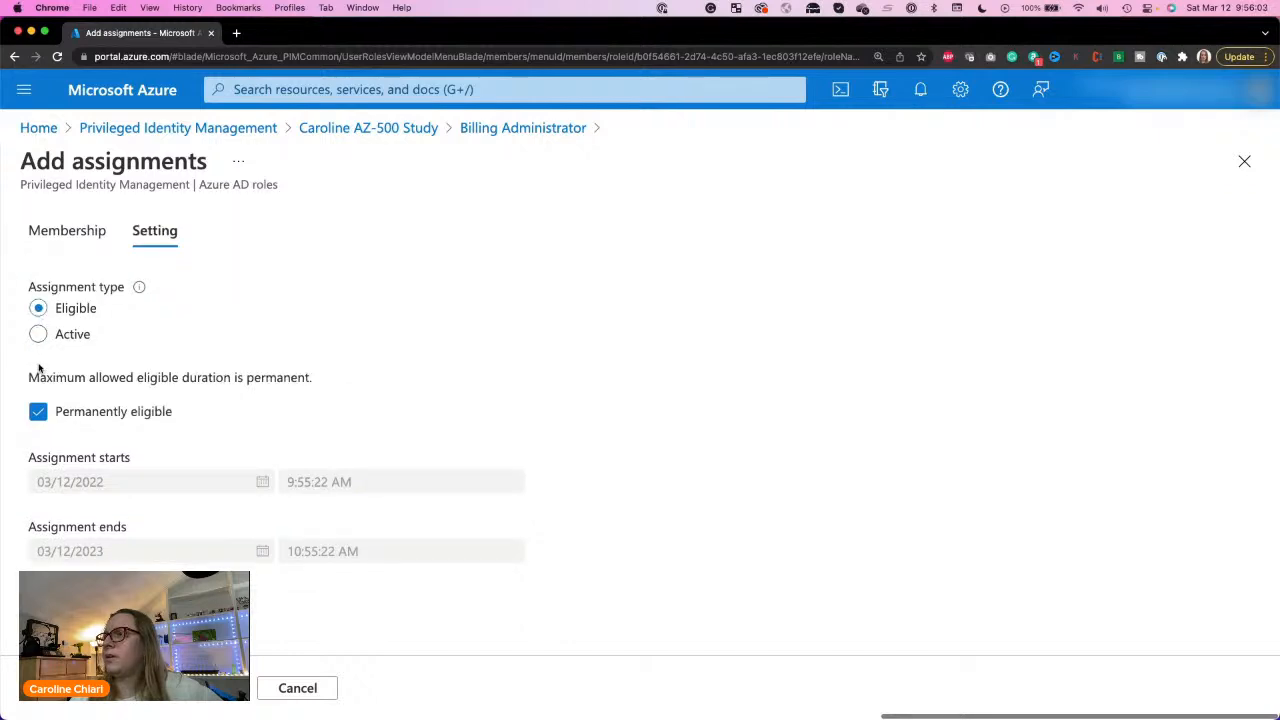
left_click(38, 334)
scroll(333, 455, "down", 3)
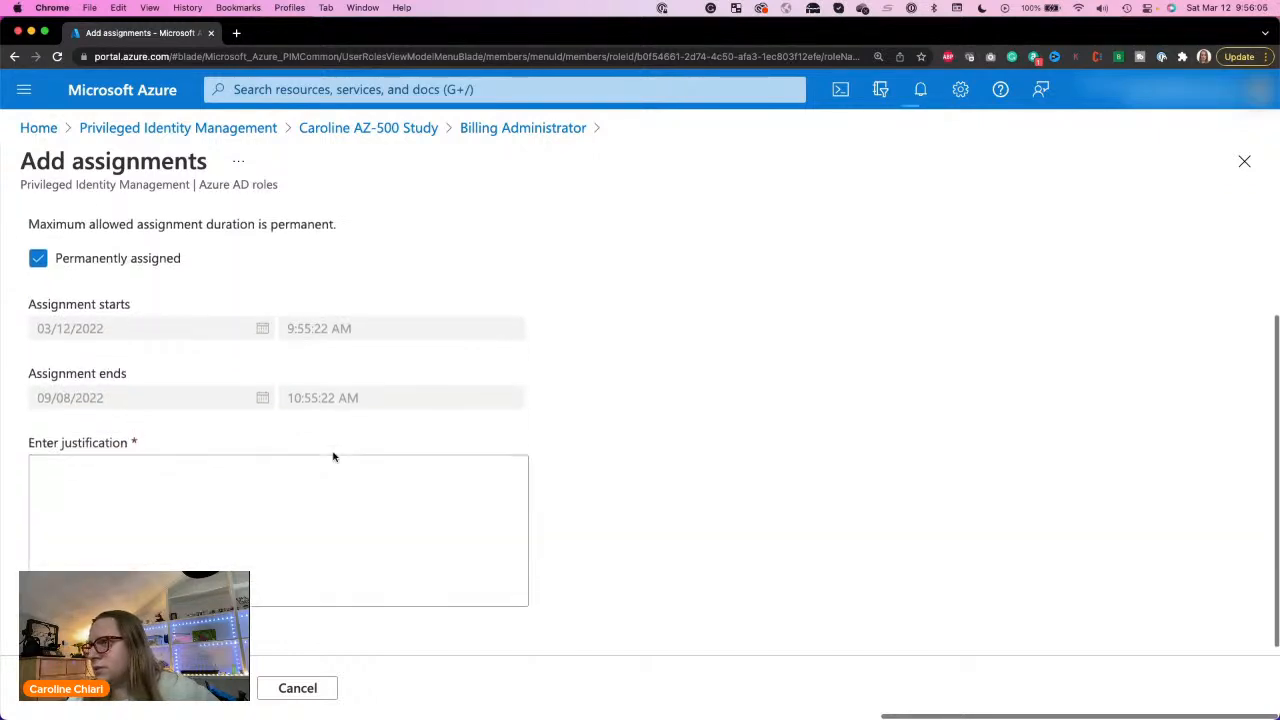
left_click(336, 492)
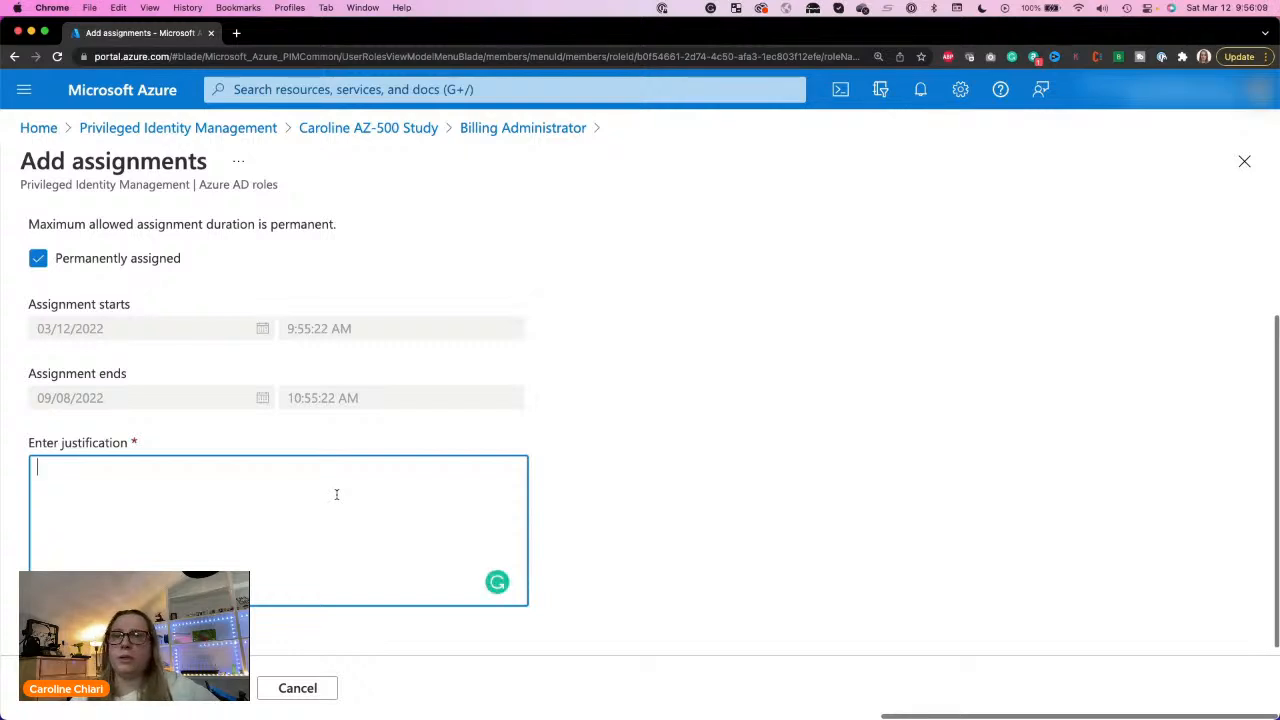
scroll(336, 494, "up", 3)
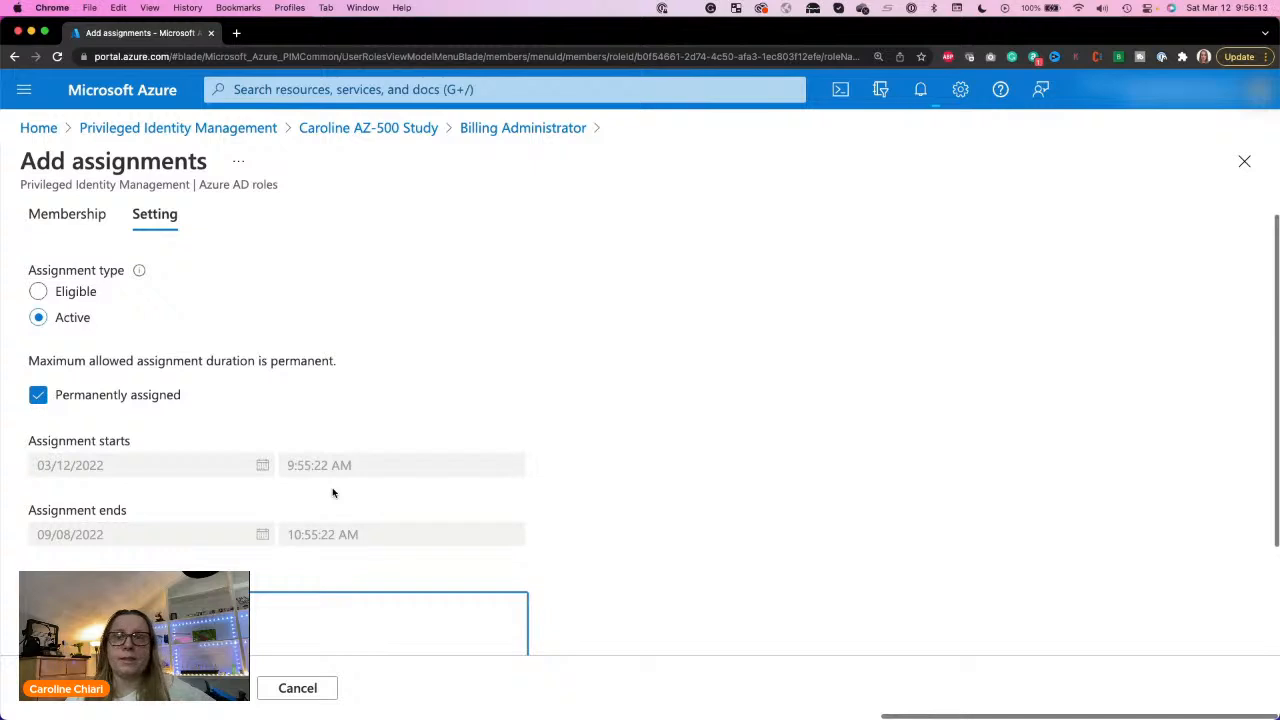
scroll(333, 490, "down", 3)
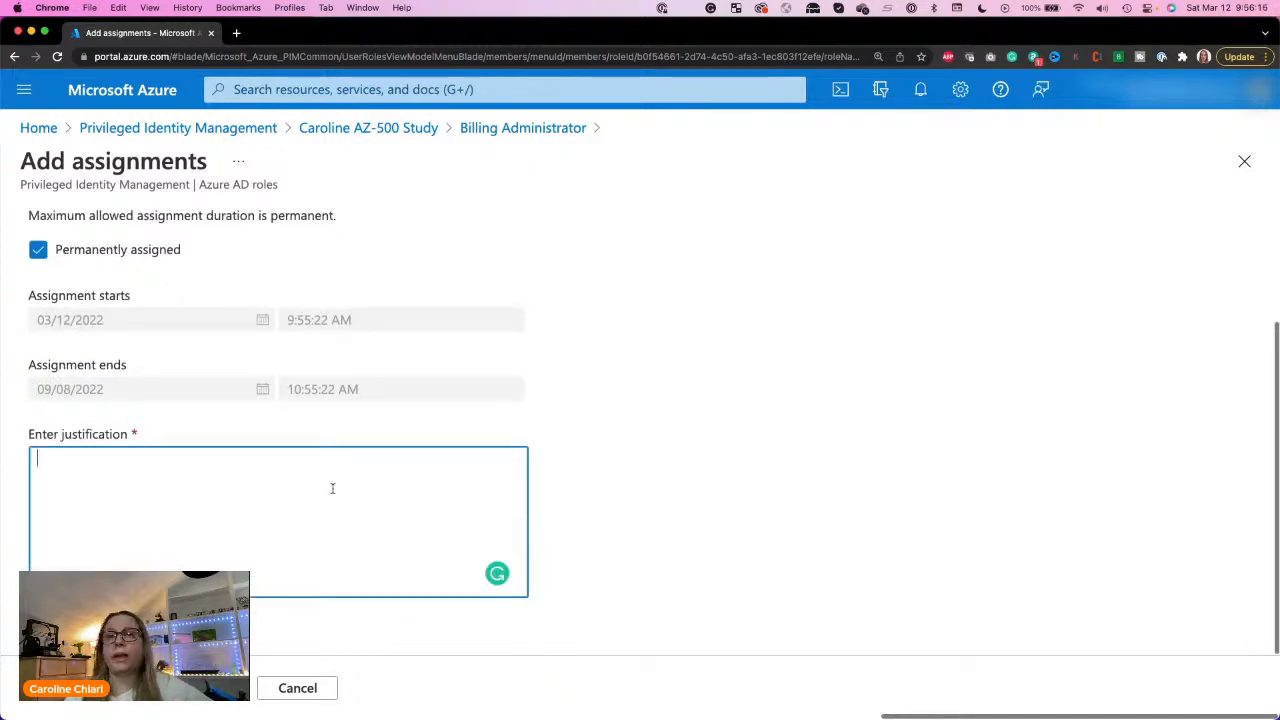
scroll(332, 488, "up", 3)
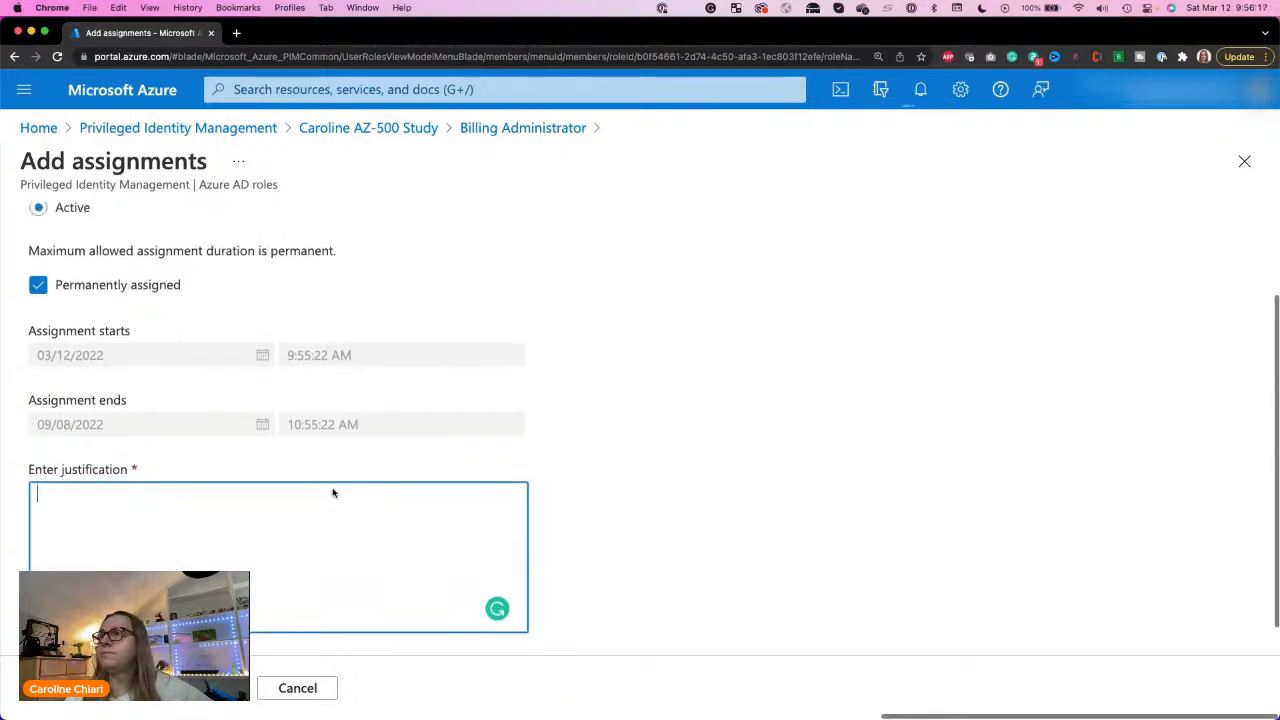
left_click(60, 307)
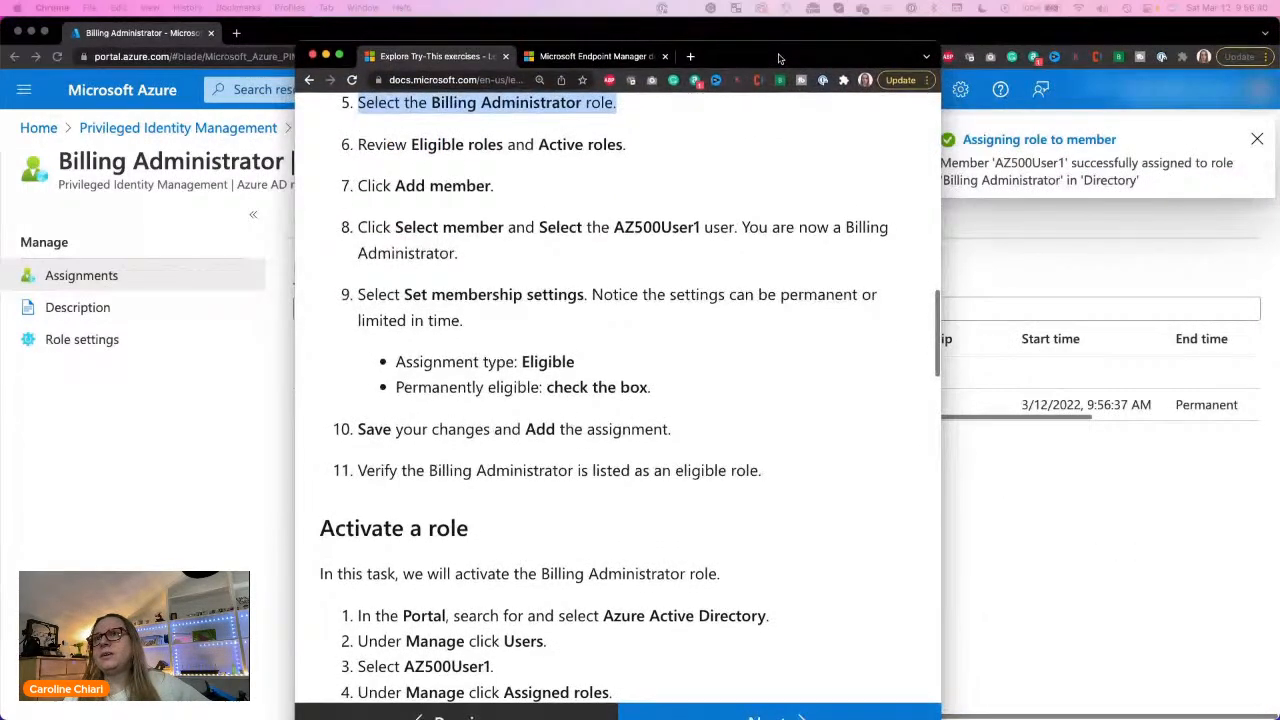
Step: Consult the exercise instructions on saving and verifying the eligible assignment, and return to the Billing Administrator assignments
left_click_drag(781, 61, 788, 37)
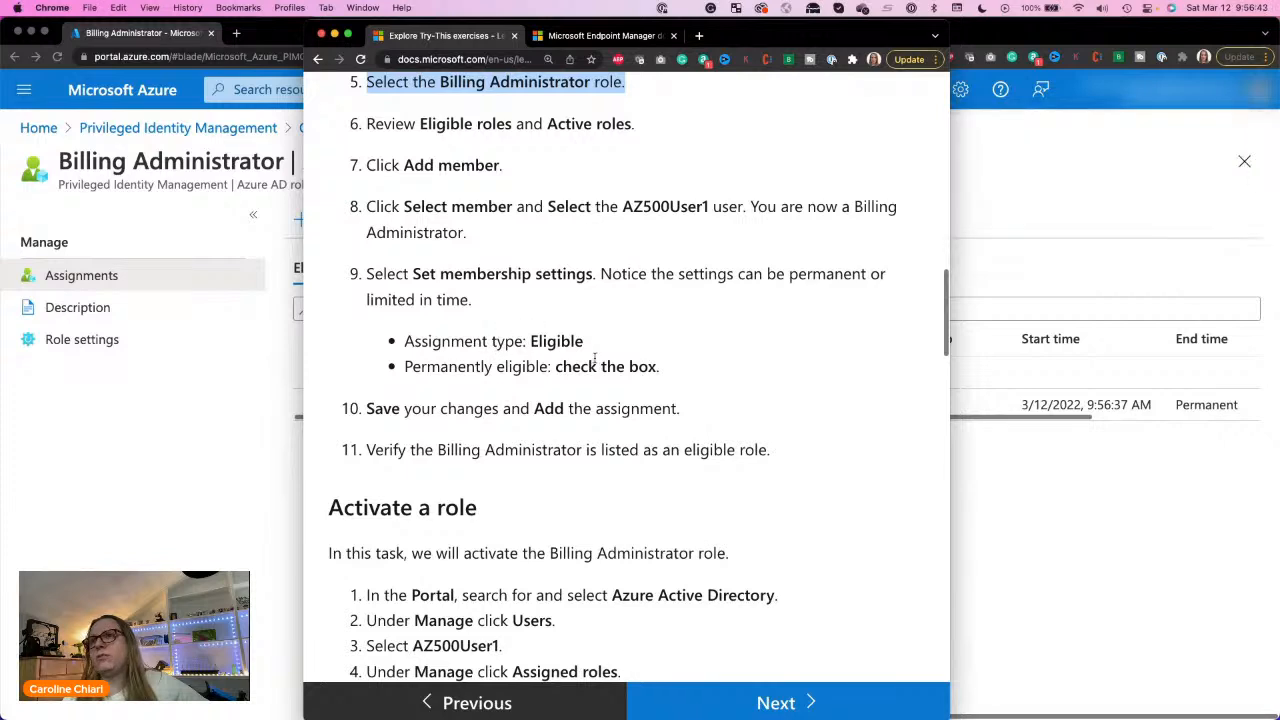
left_click(378, 407)
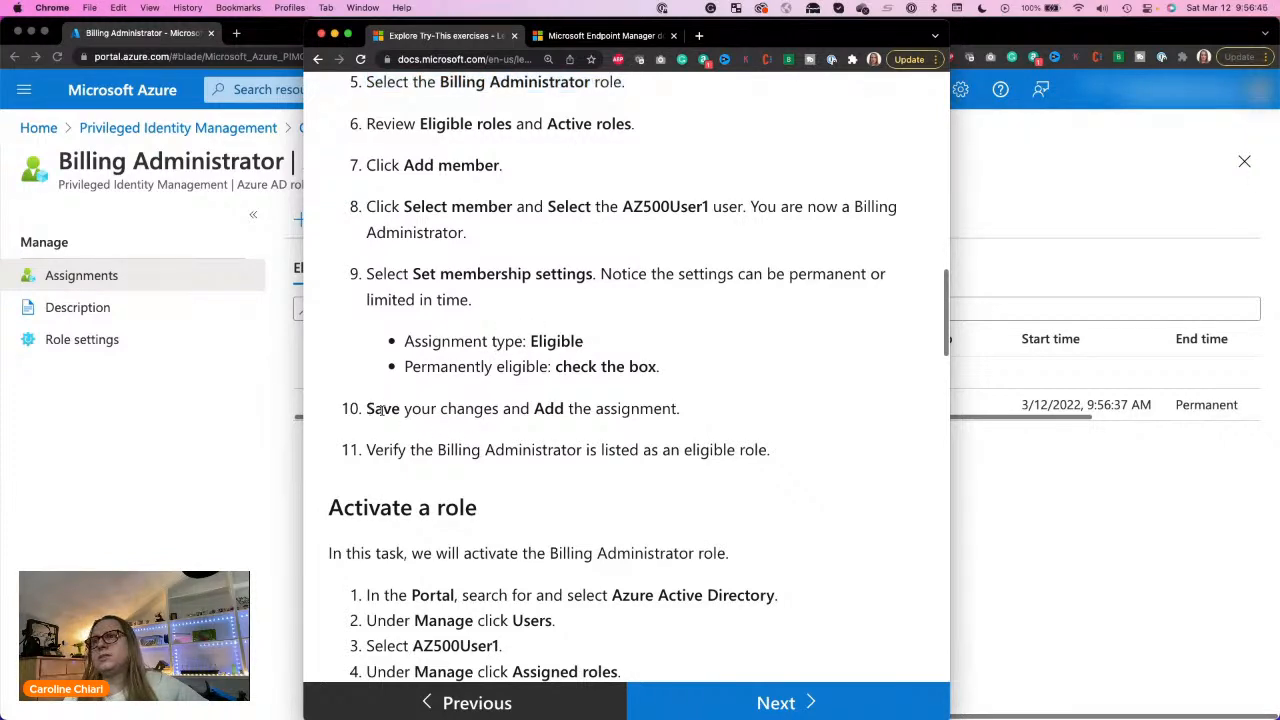
left_click_drag(573, 398, 654, 404)
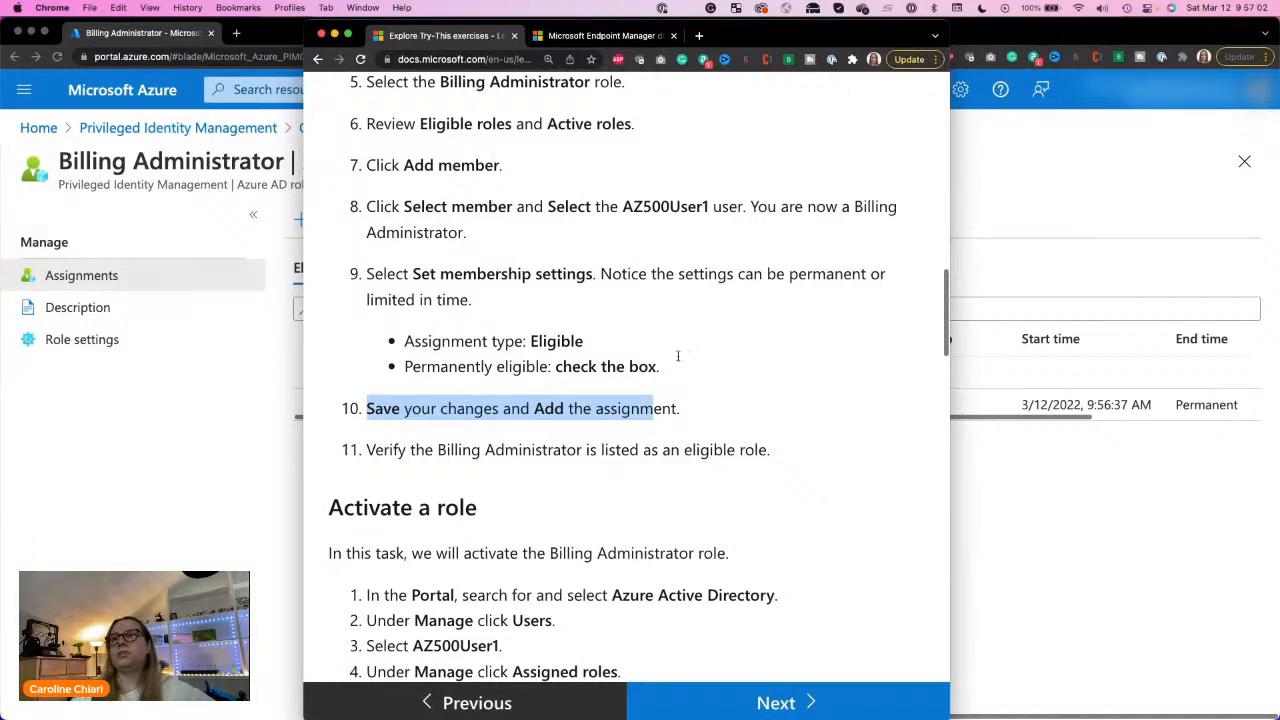
left_click(644, 447)
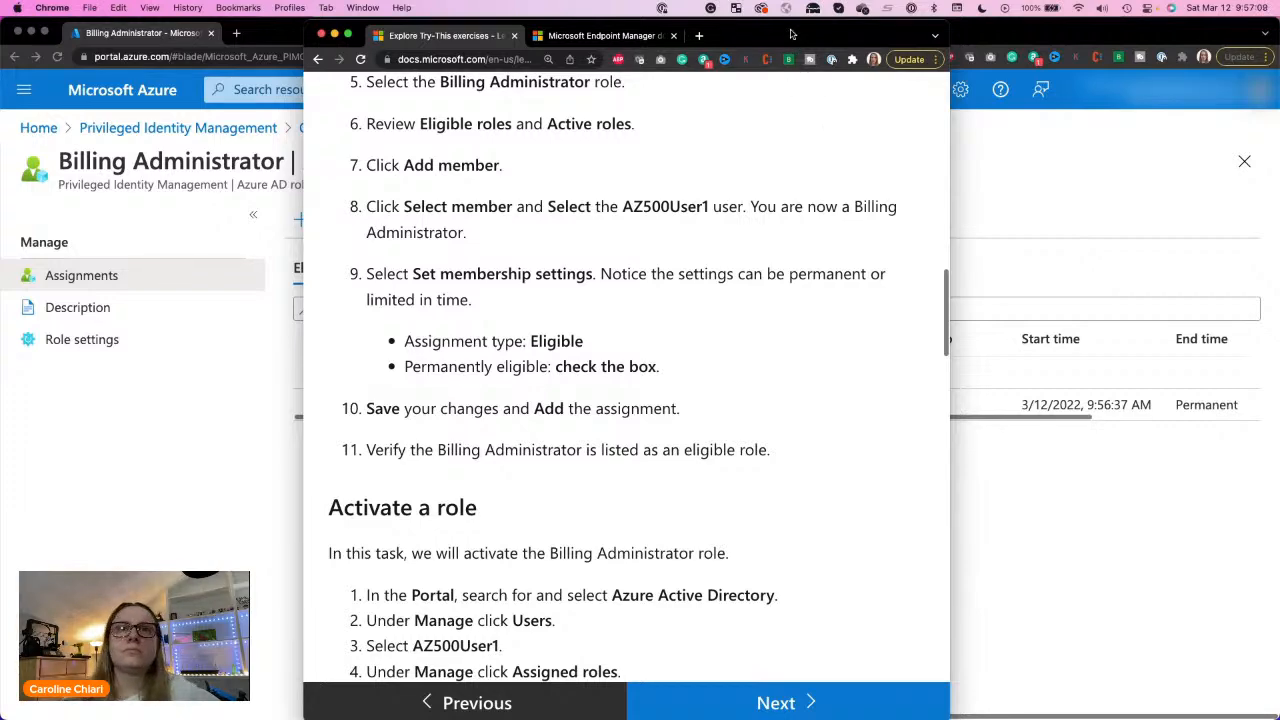
left_click_drag(791, 35, 1279, 35)
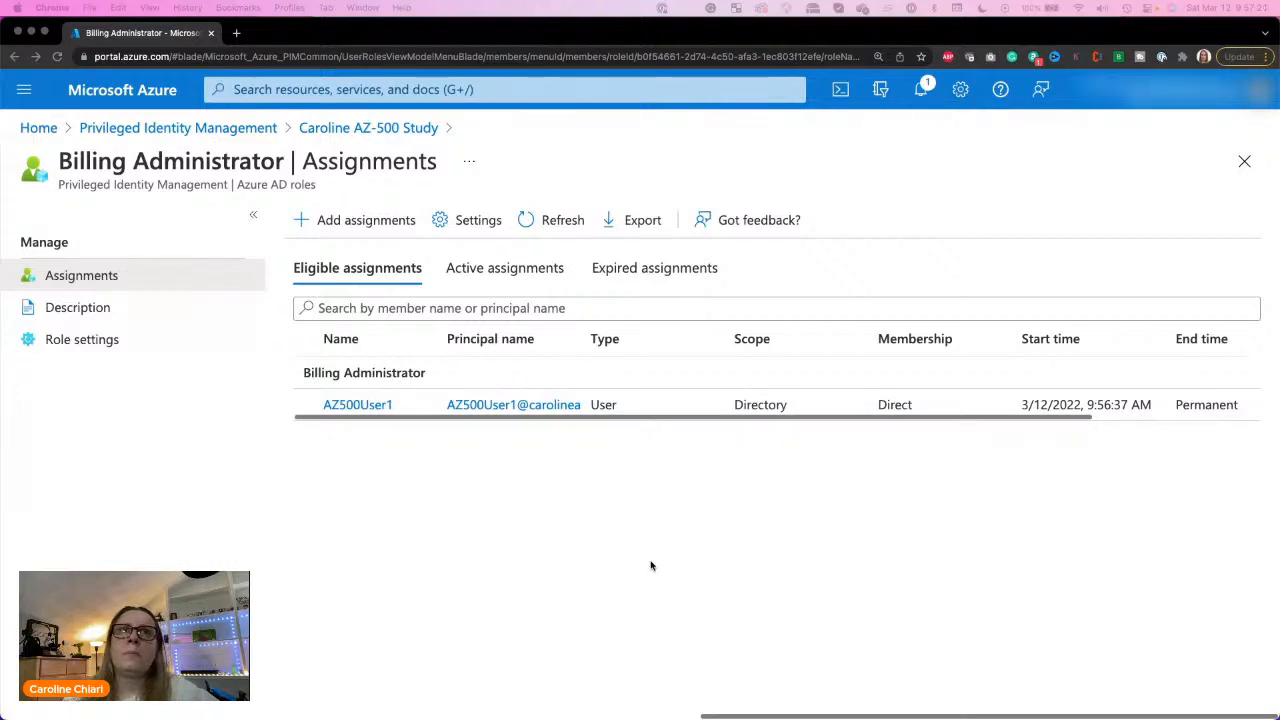
left_click(587, 524)
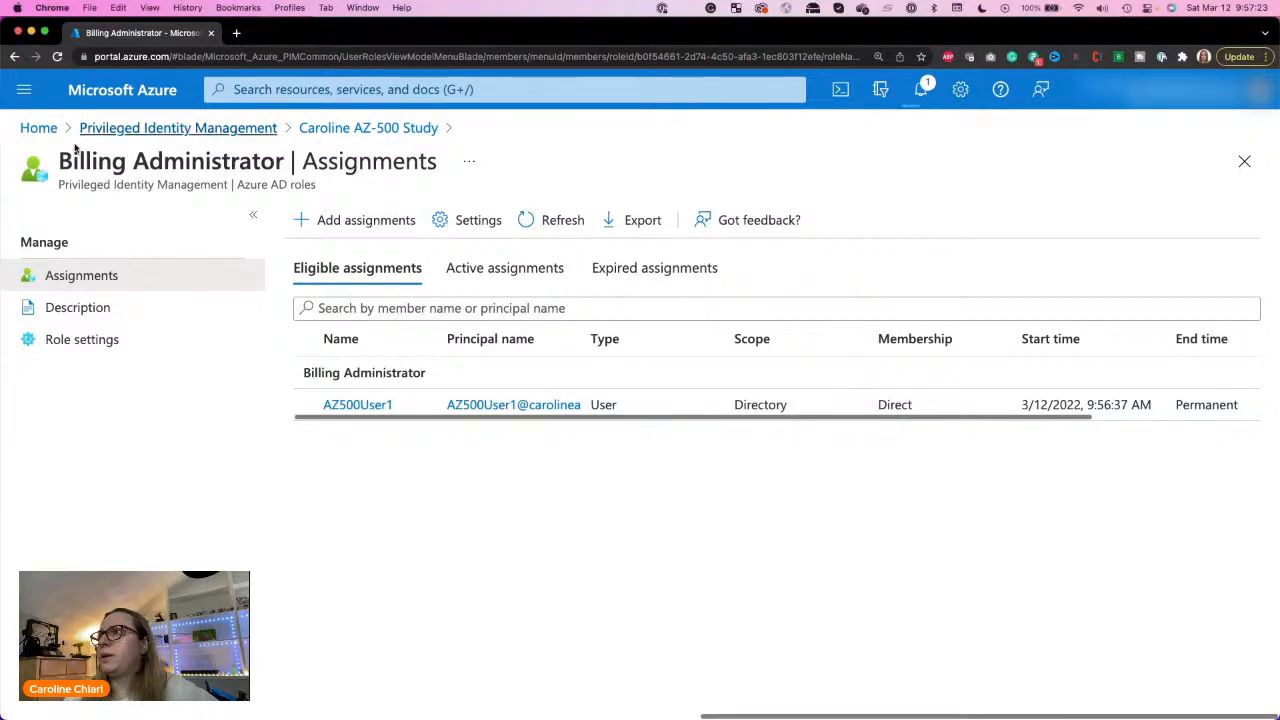
Step: Go to Azure Active Directory and open AZ500User1's profile from the list of all users
left_click(383, 89)
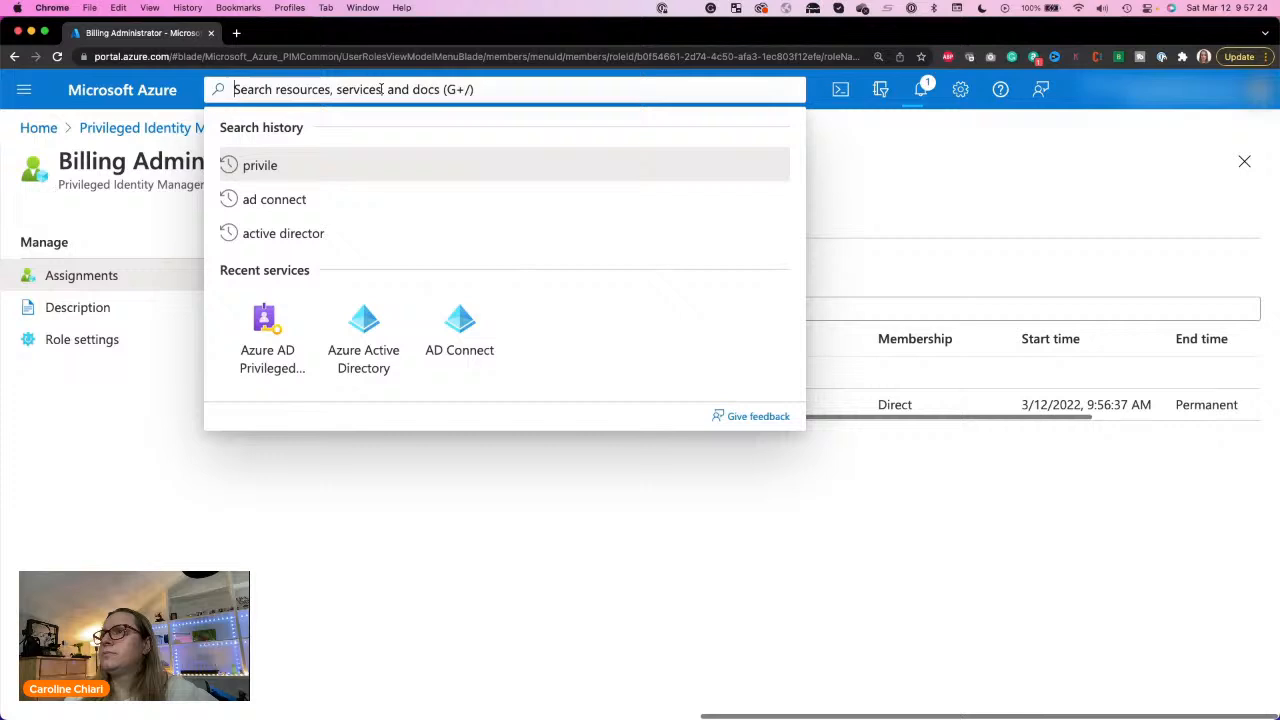
left_click(363, 338)
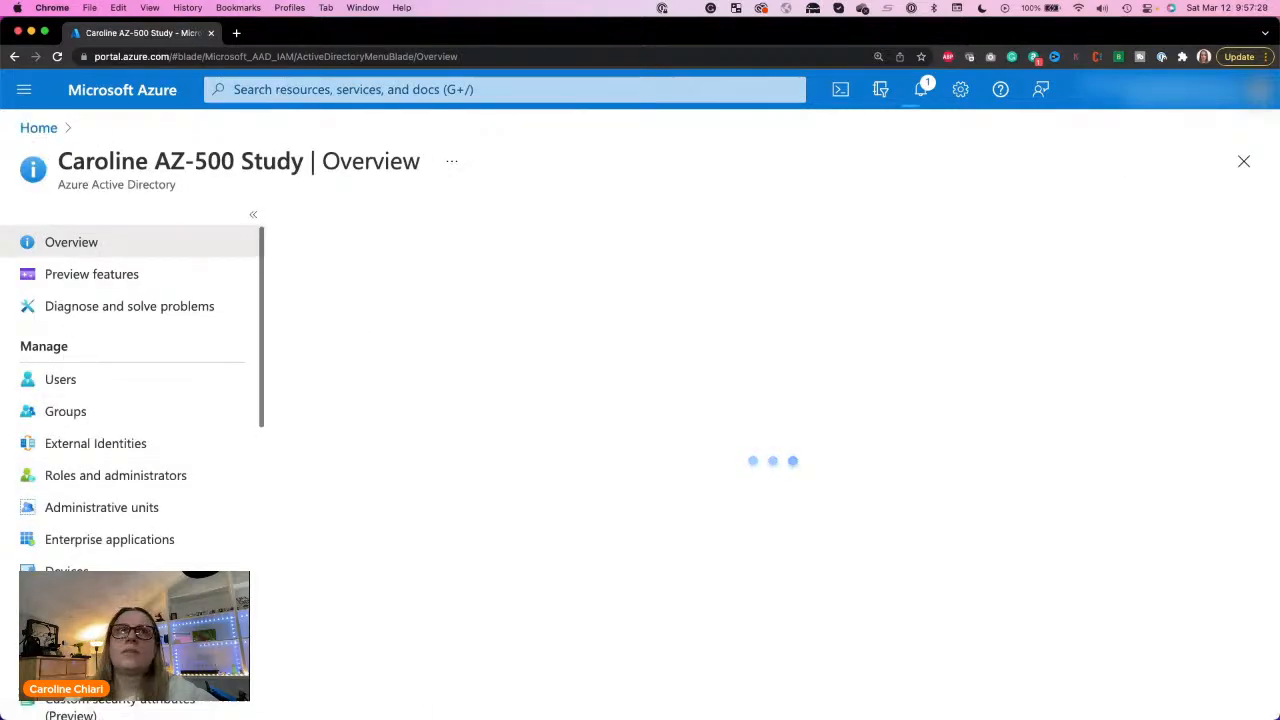
left_click_drag(1180, 31, 1034, 2)
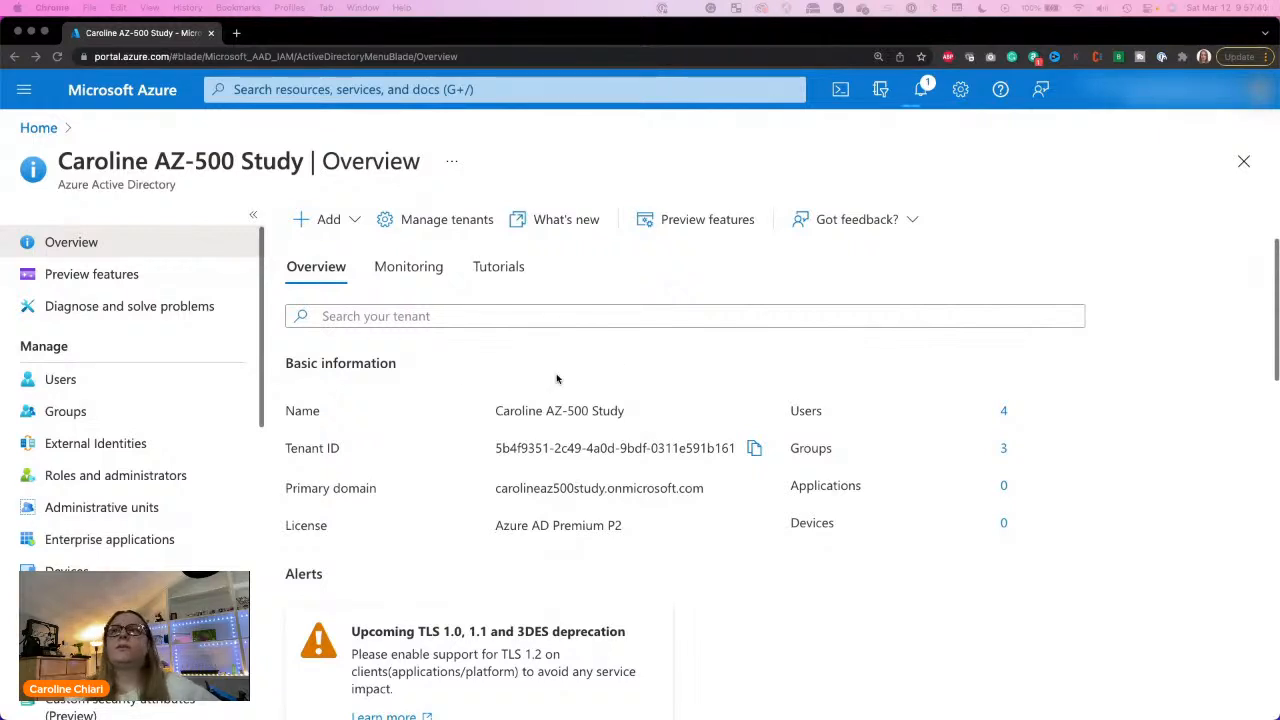
left_click(47, 384)
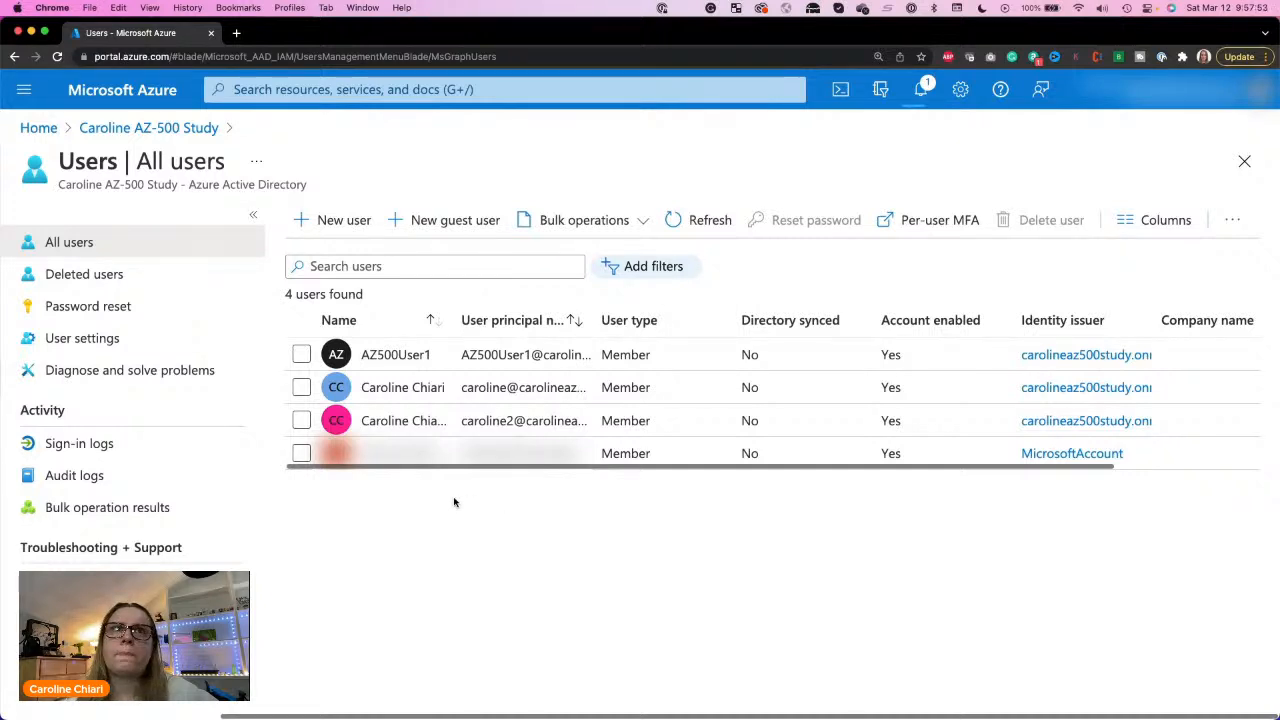
left_click(386, 367)
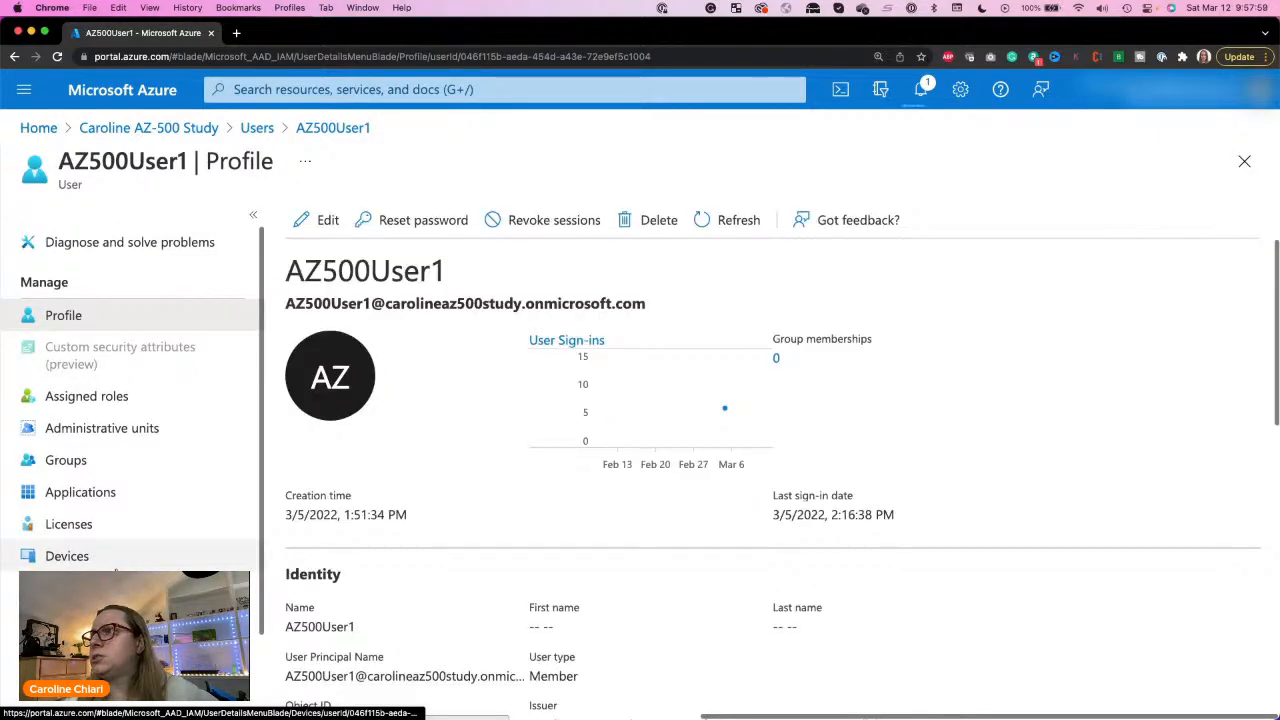
Step: Review AZ500User1's assigned roles, checking both the active and the eligible assignments
left_click(107, 399)
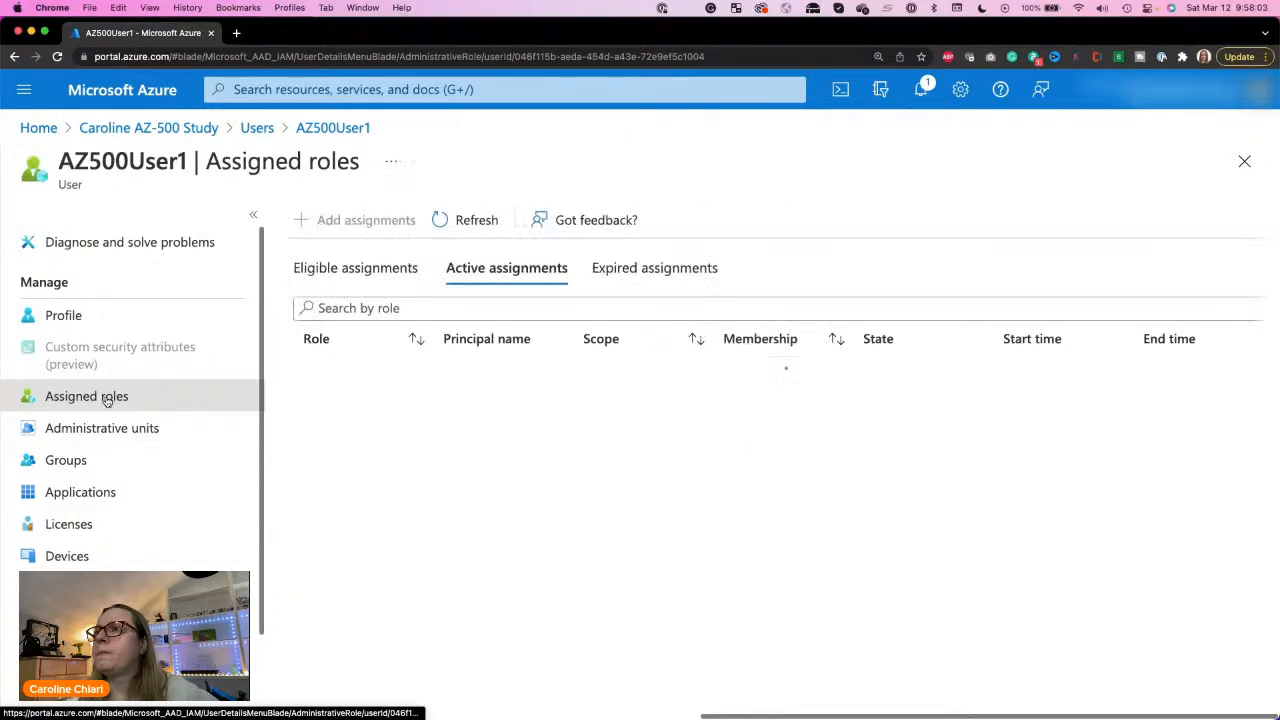
left_click(321, 271)
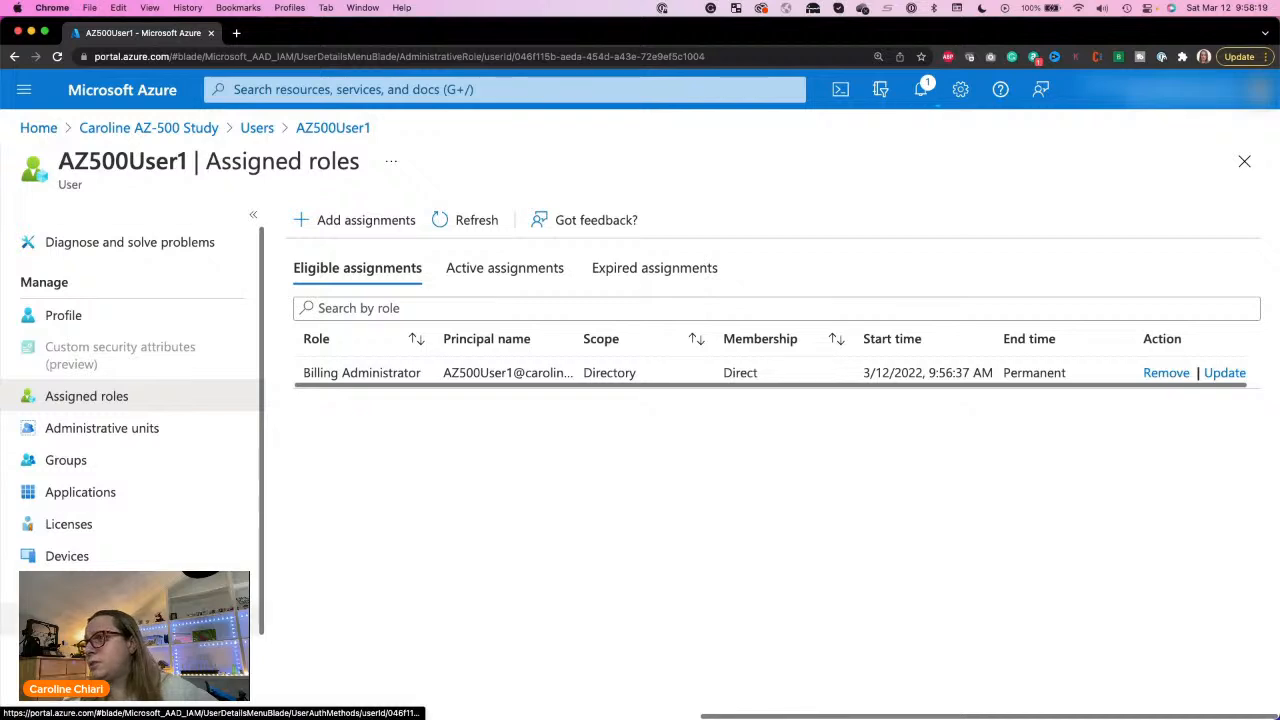
scroll(130, 420, "down", 2)
scroll(130, 400, "up", 2)
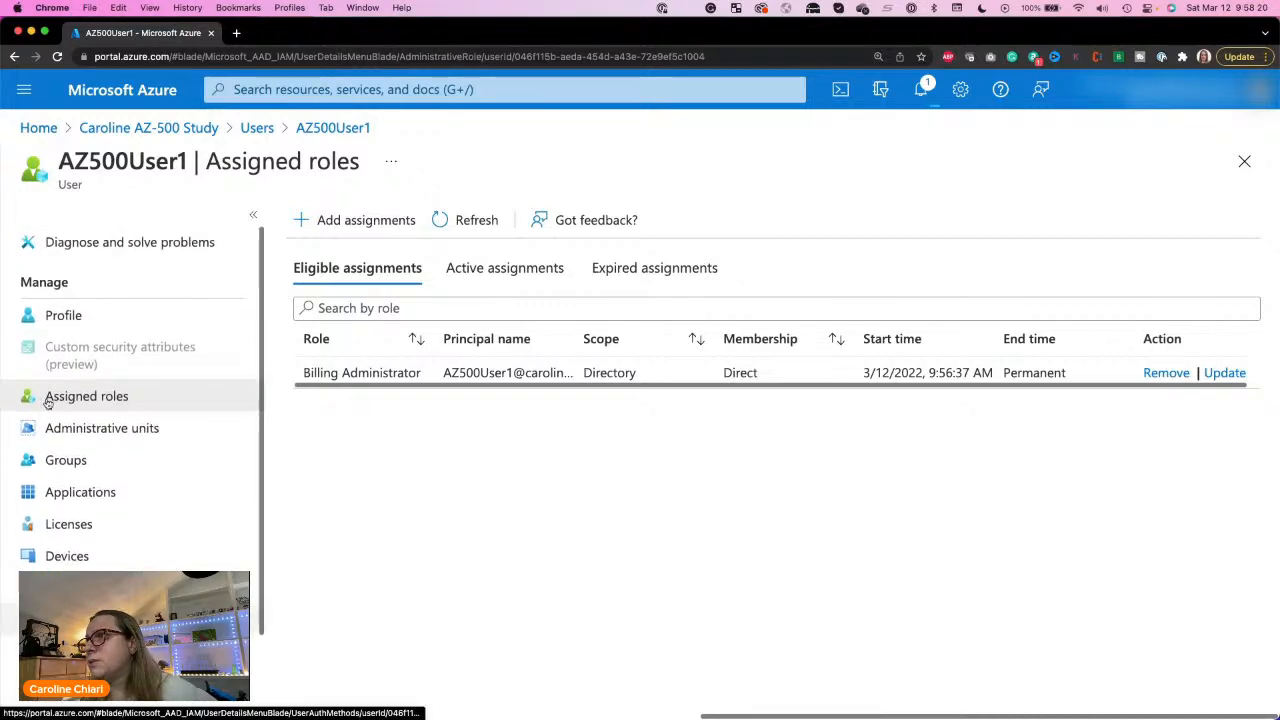
Step: Reset AZ500User1's password from the user's profile and copy the temporary password
left_click(55, 306)
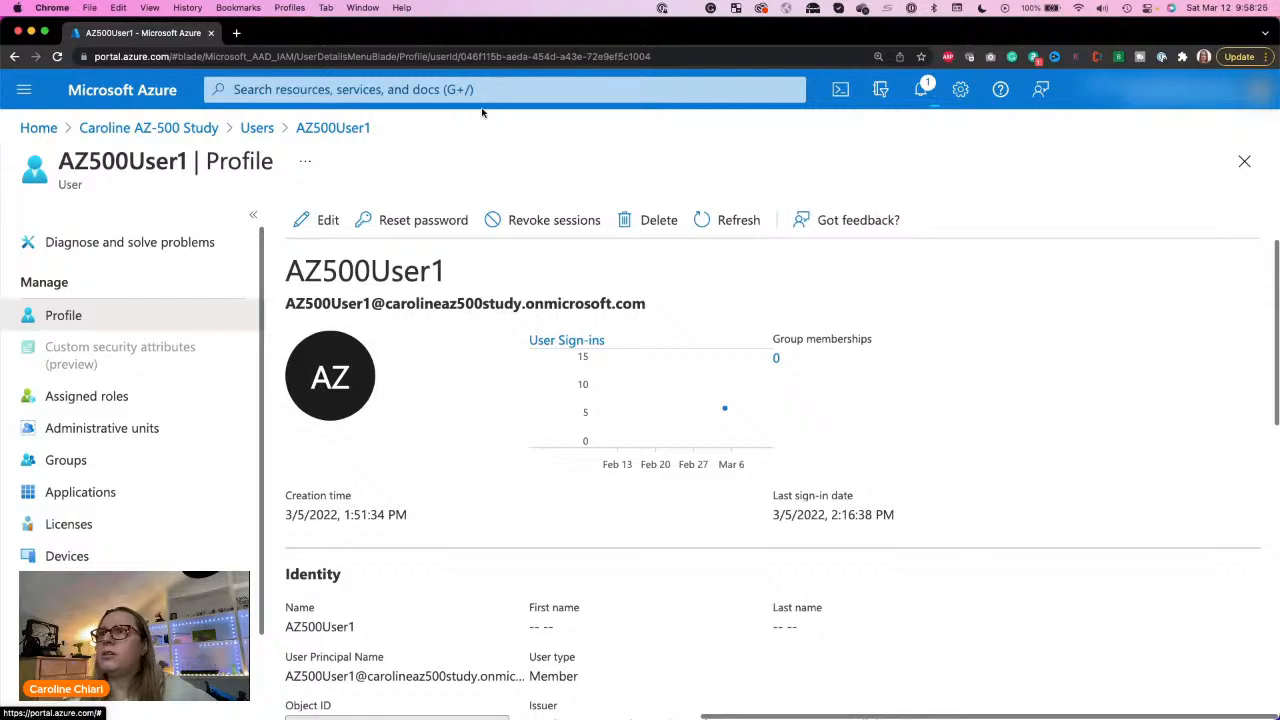
left_click(398, 222)
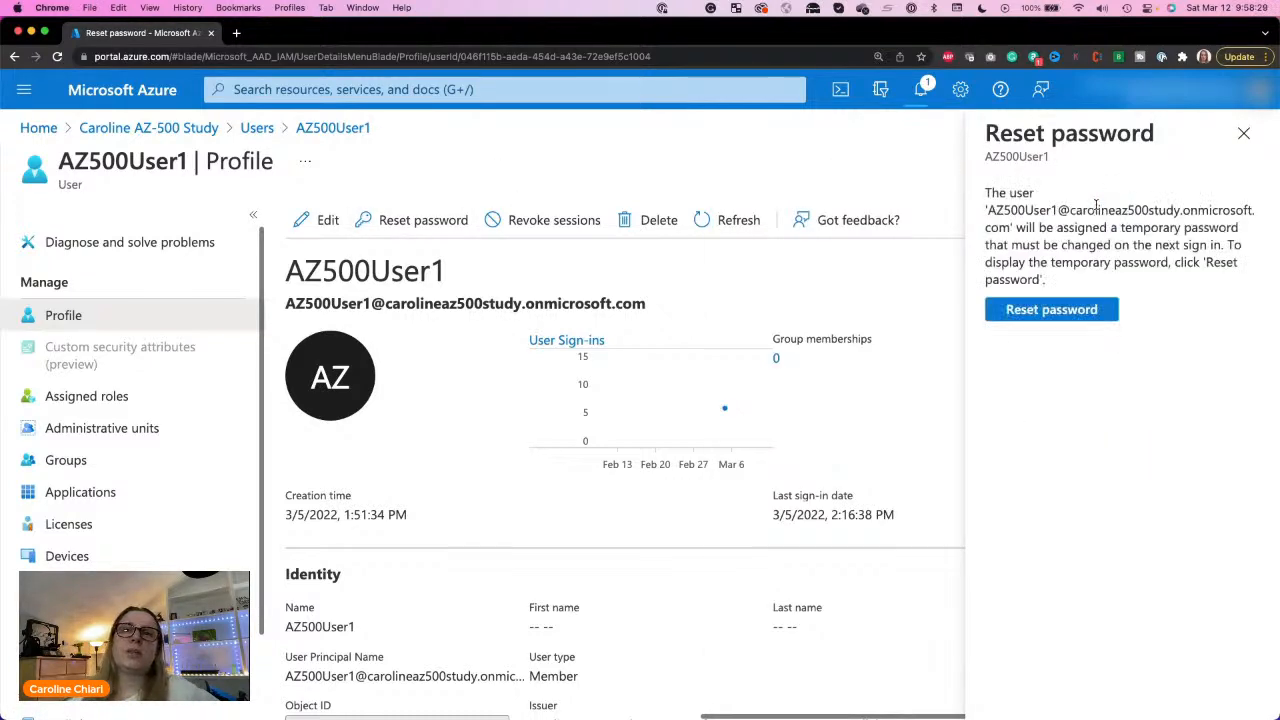
left_click(1007, 320)
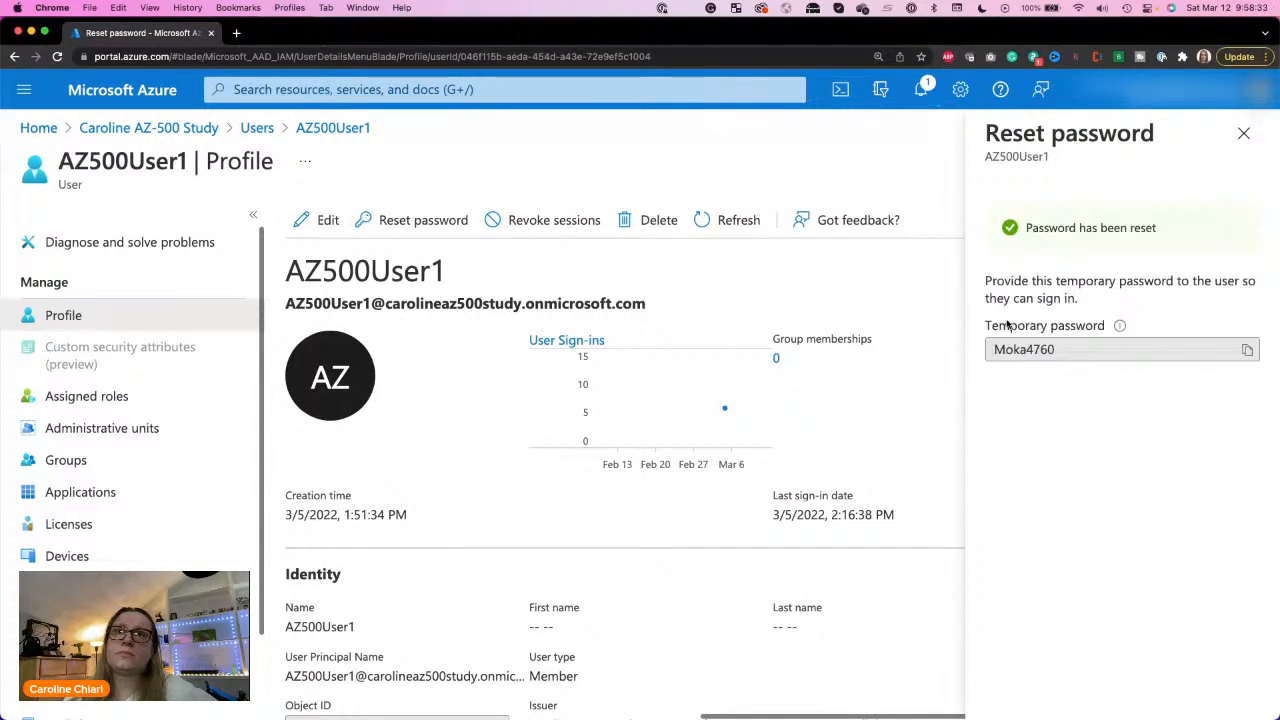
left_click(1247, 350)
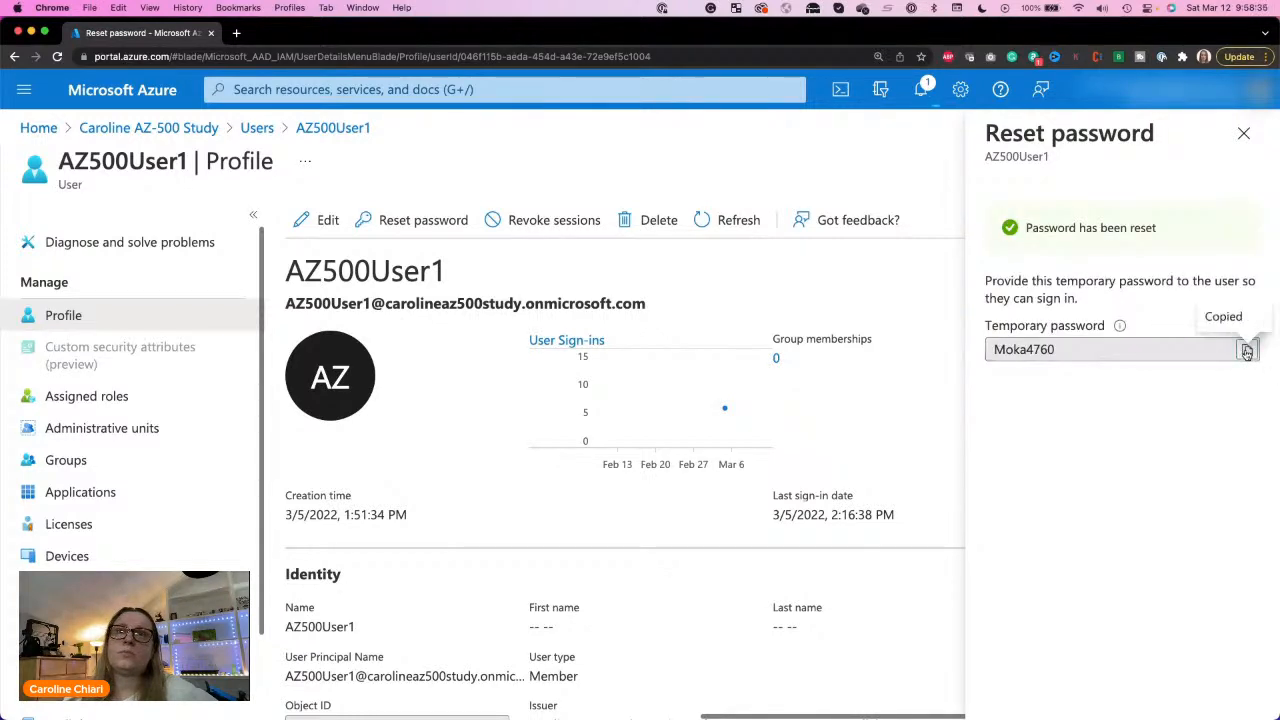
left_click(1245, 135)
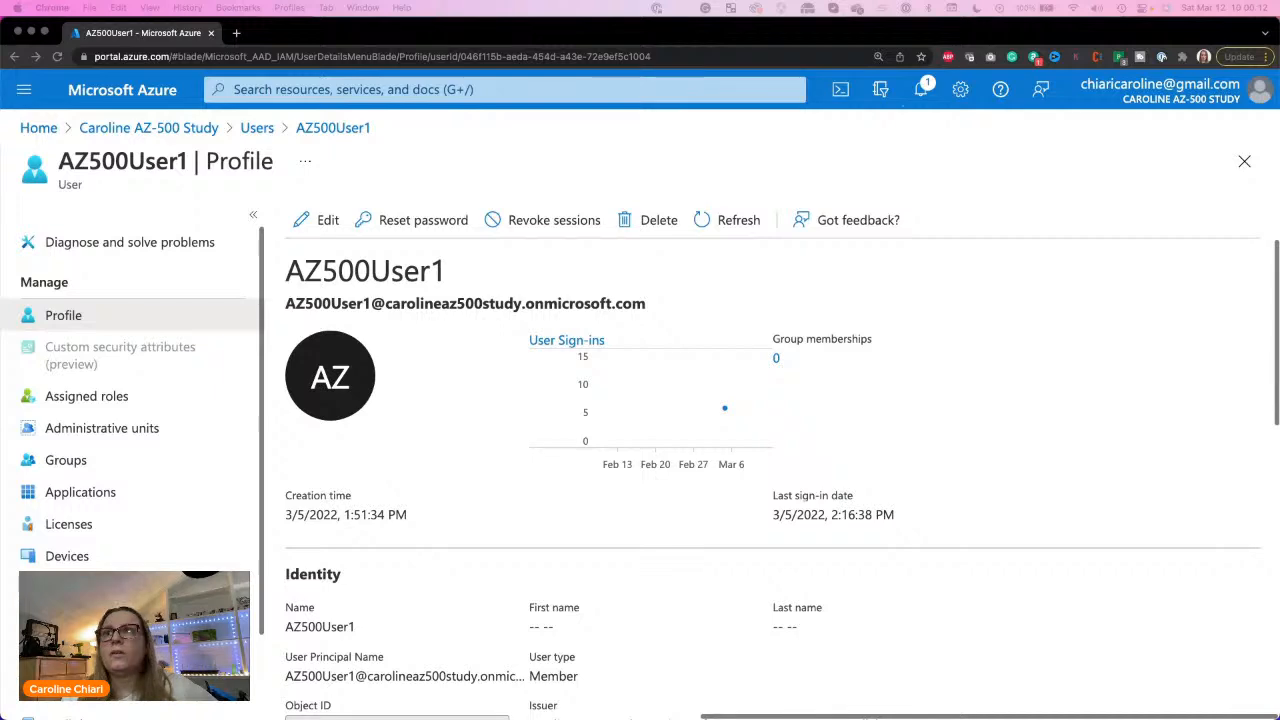
Step: Bring in the incognito window signed in as AZ500User1, enlarge it, and dismiss the personalized recommendations pop-up
left_click_drag(1279, 92, 747, 102)
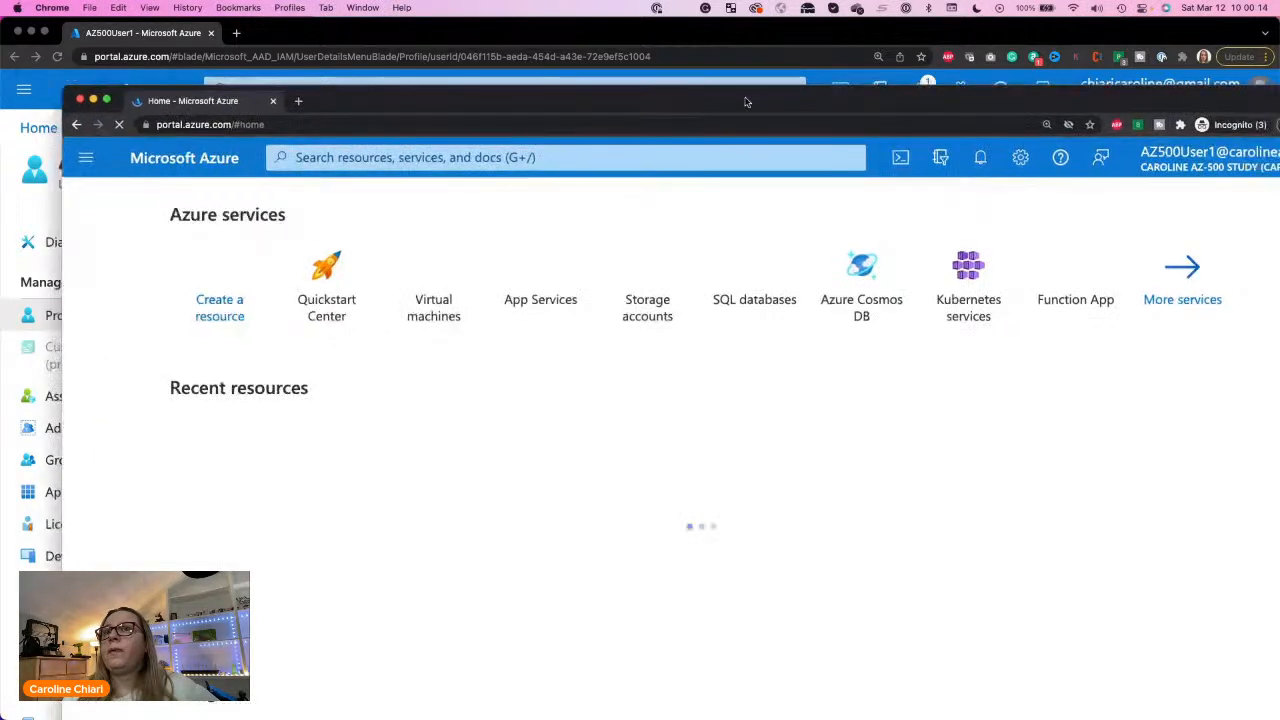
double_click(745, 101)
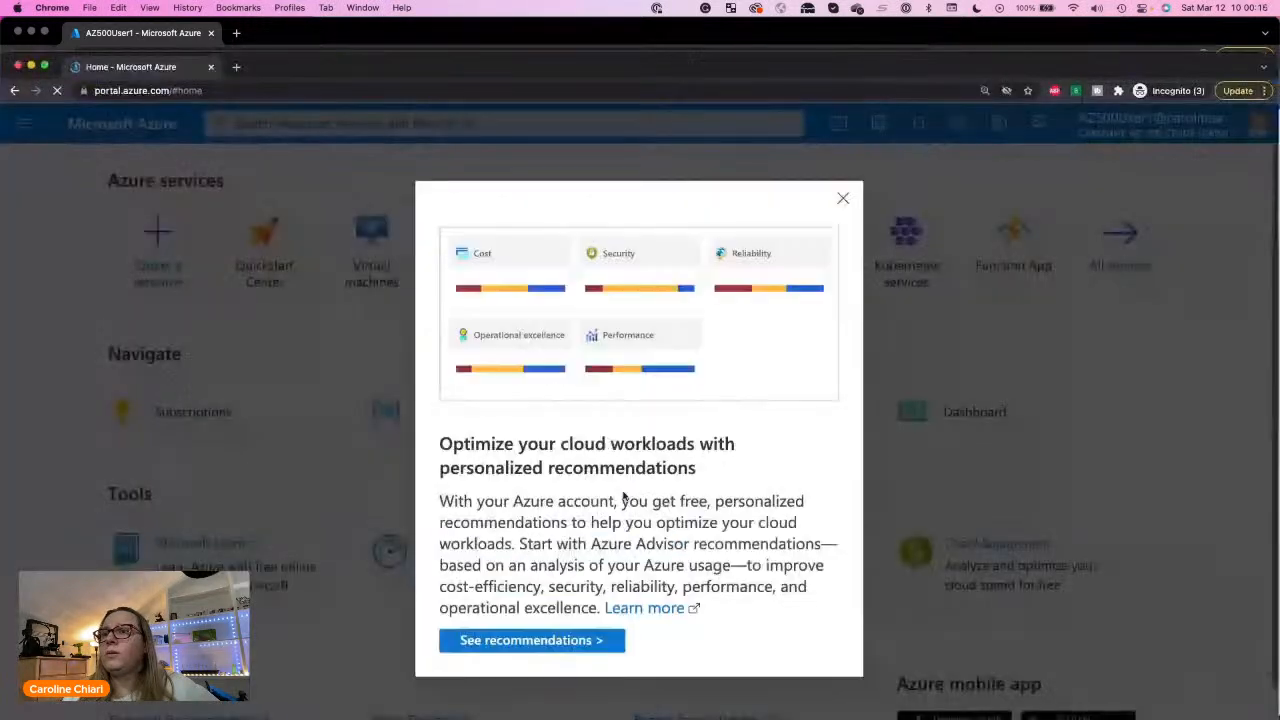
left_click(842, 200)
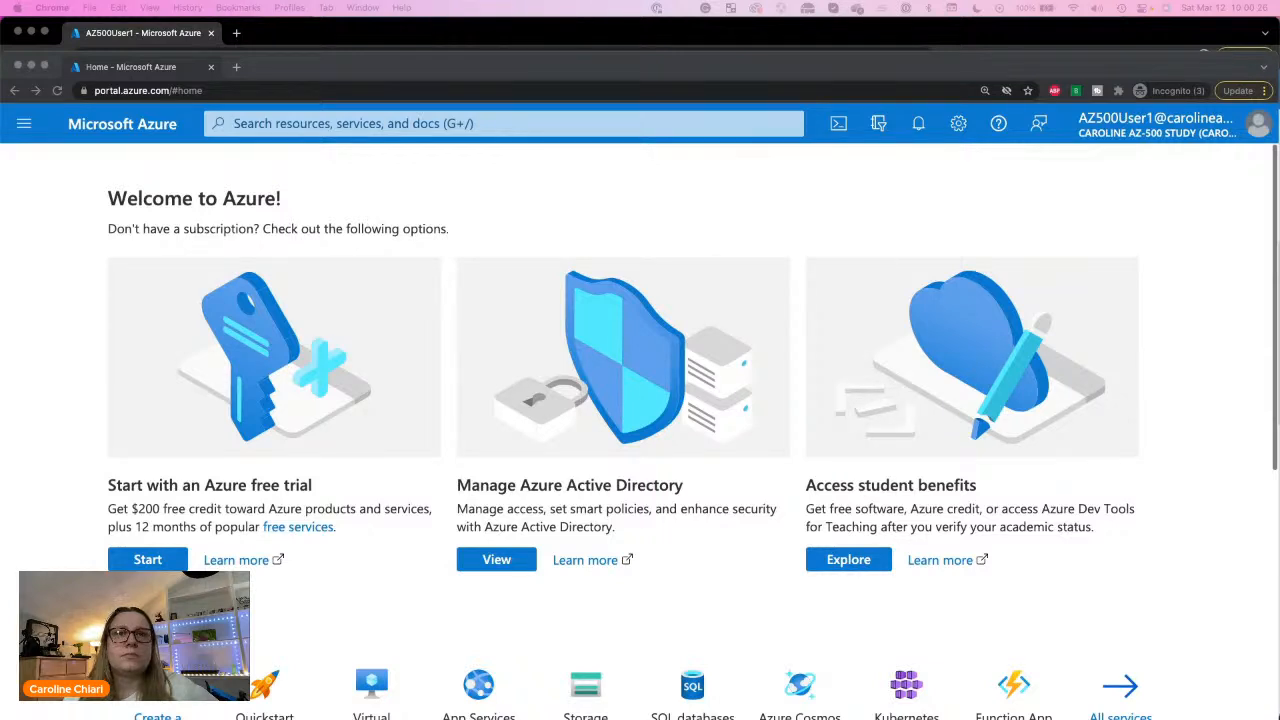
Step: Search for "privil" to open Azure AD Privileged Identity Management, and open the activation form for AZ500User1's eligible Billing Administrator role
left_click(386, 124)
left_click(386, 124)
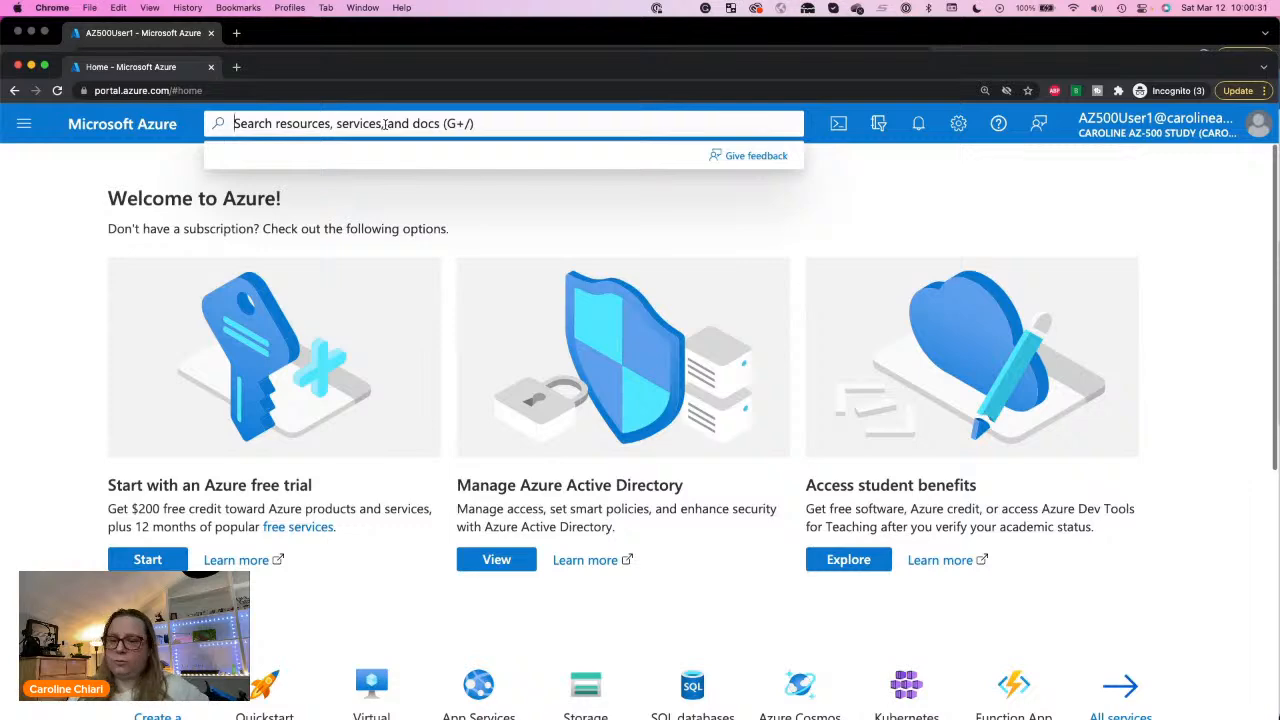
type("privil")
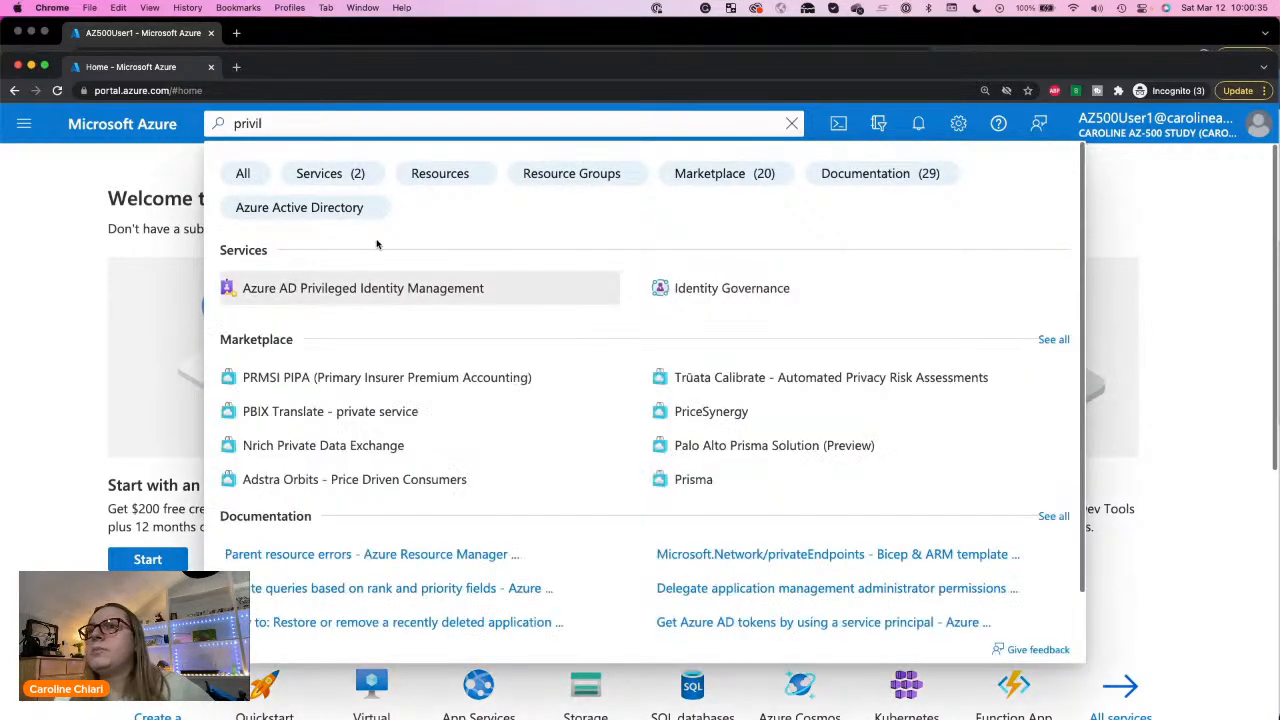
left_click(339, 292)
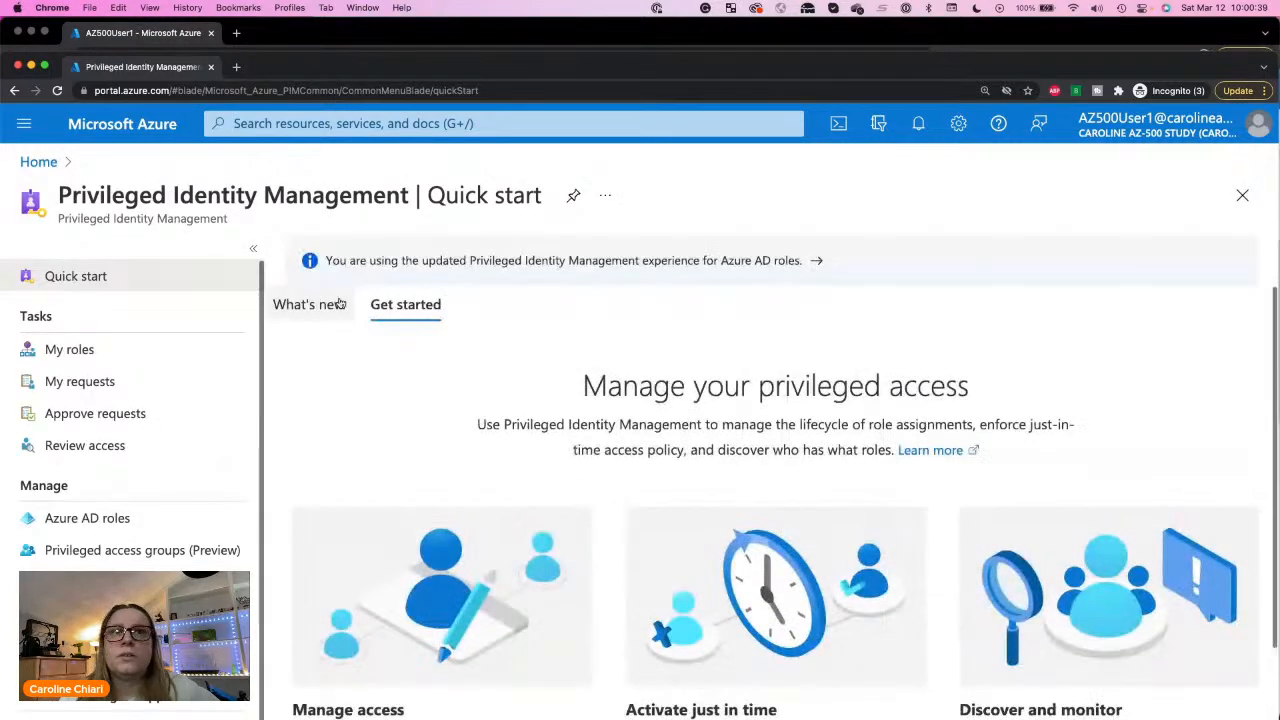
left_click(87, 351)
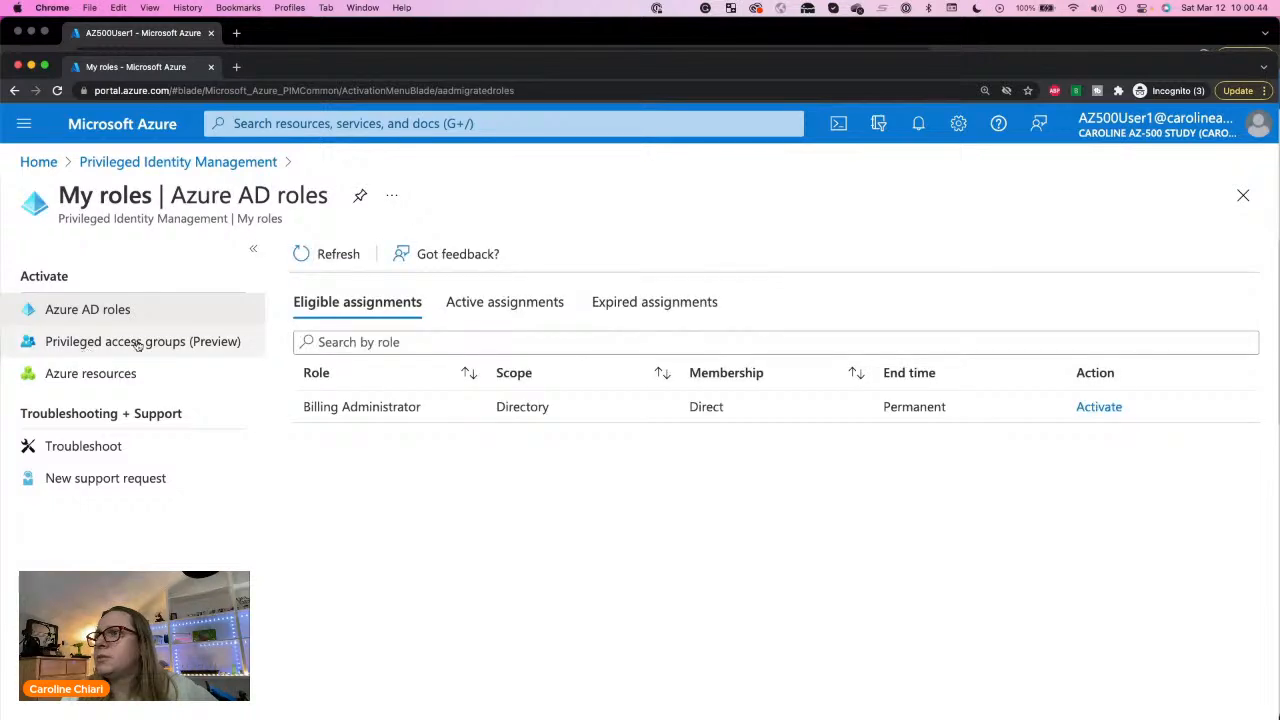
left_click(1105, 407)
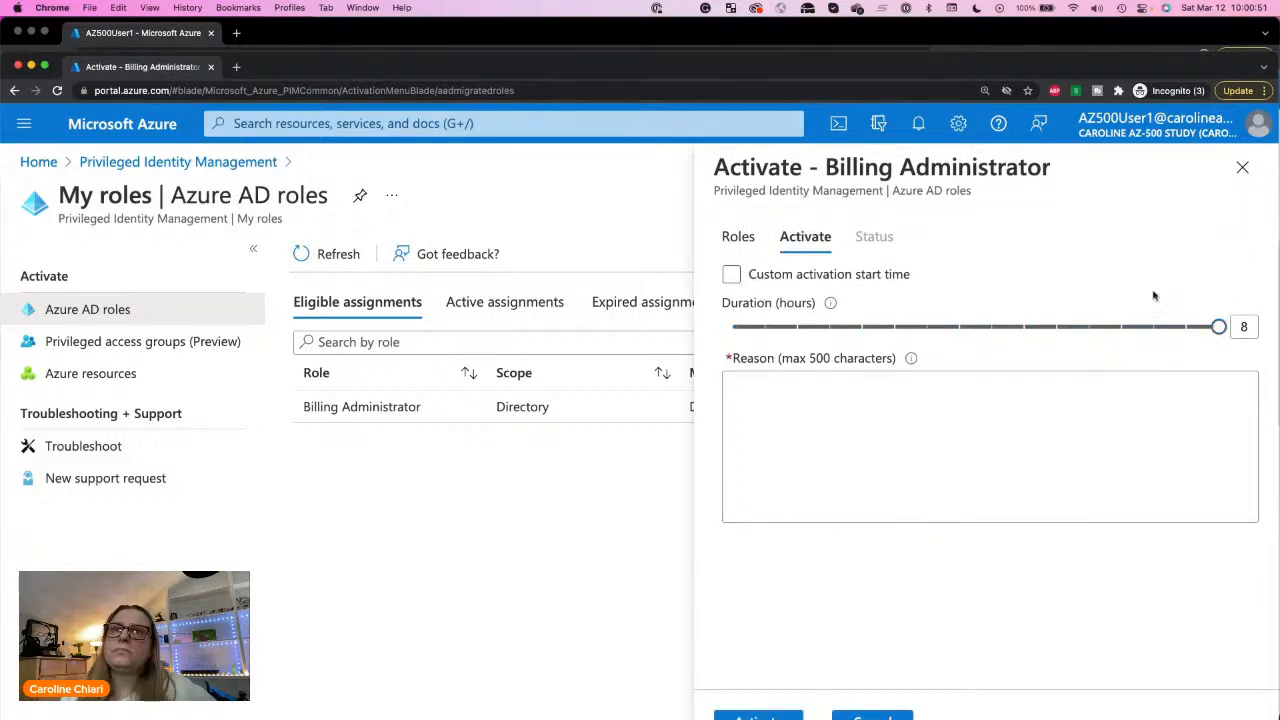
Step: Enter "Because I wanna!" as the activation reason and move the browser window up so the whole activation form is reachable
left_click(806, 386)
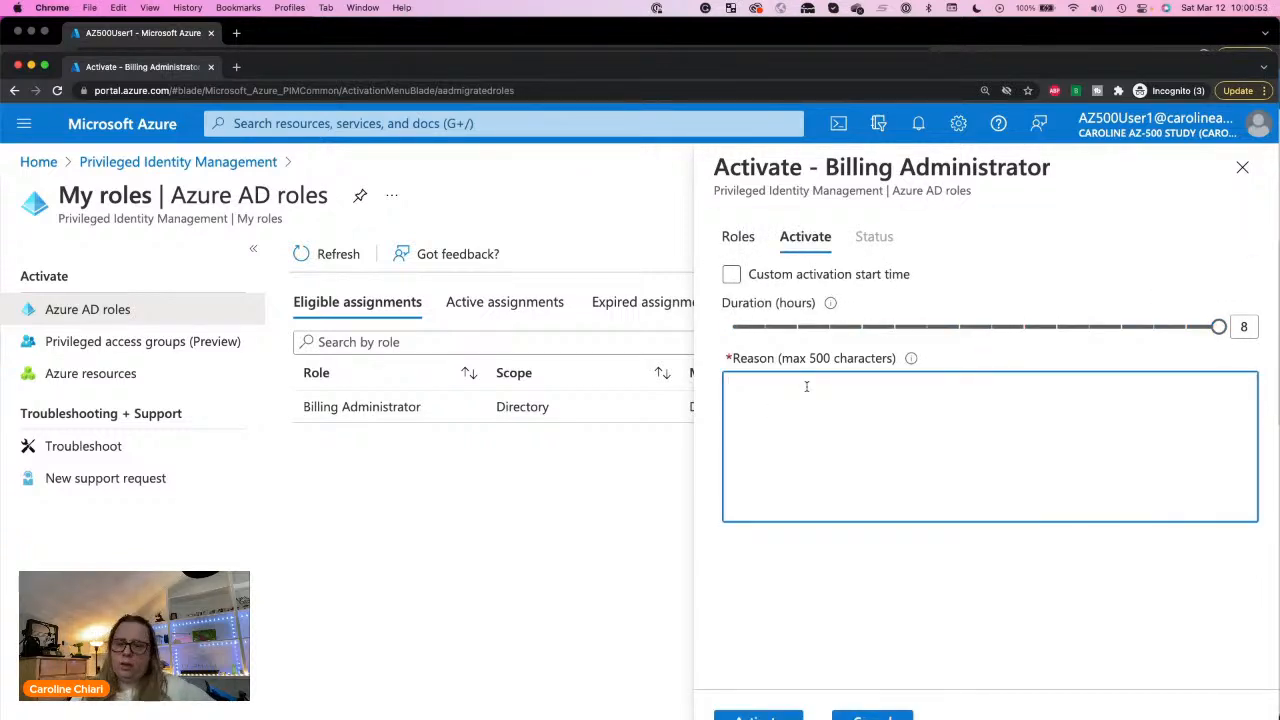
type("Because")
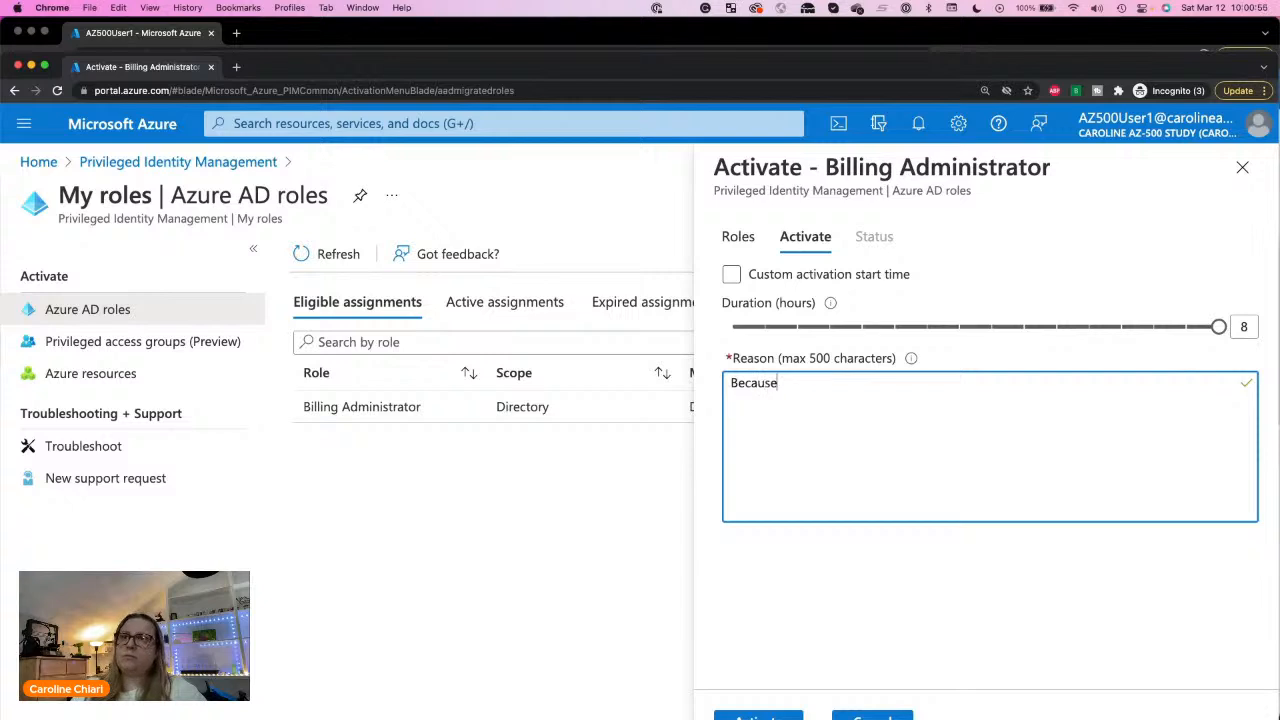
type(" I wanna!")
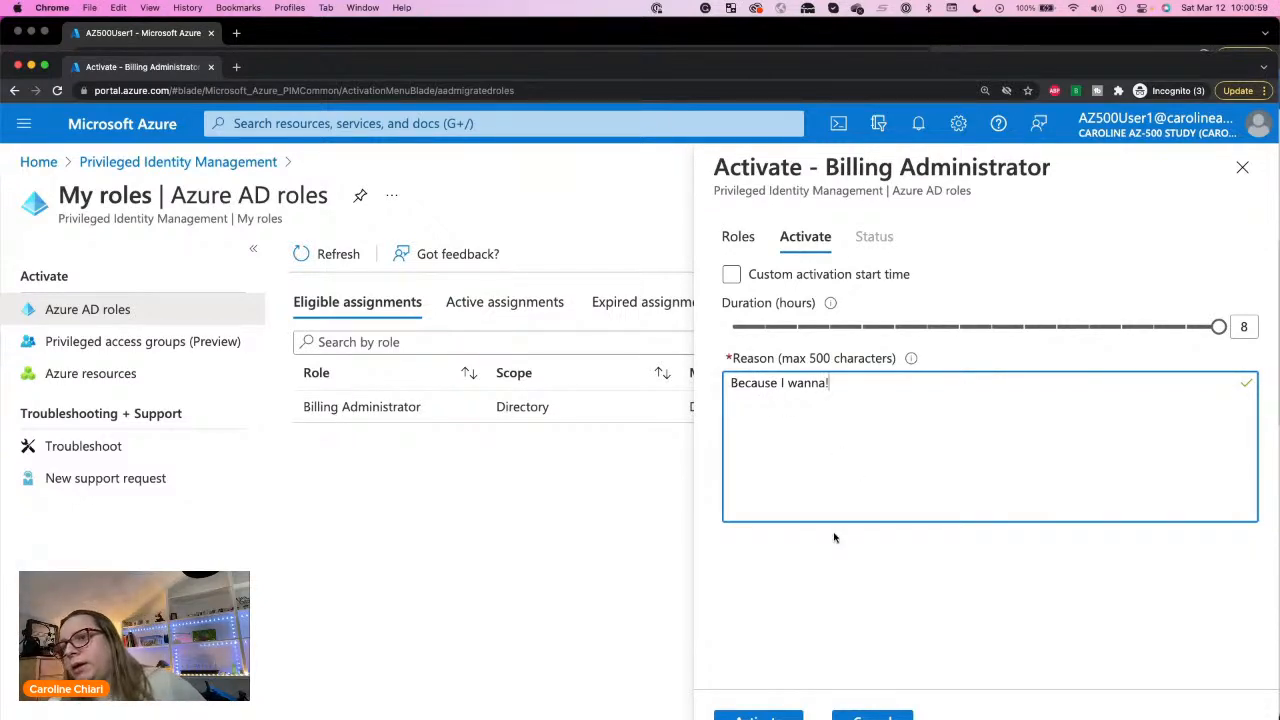
left_click(776, 607)
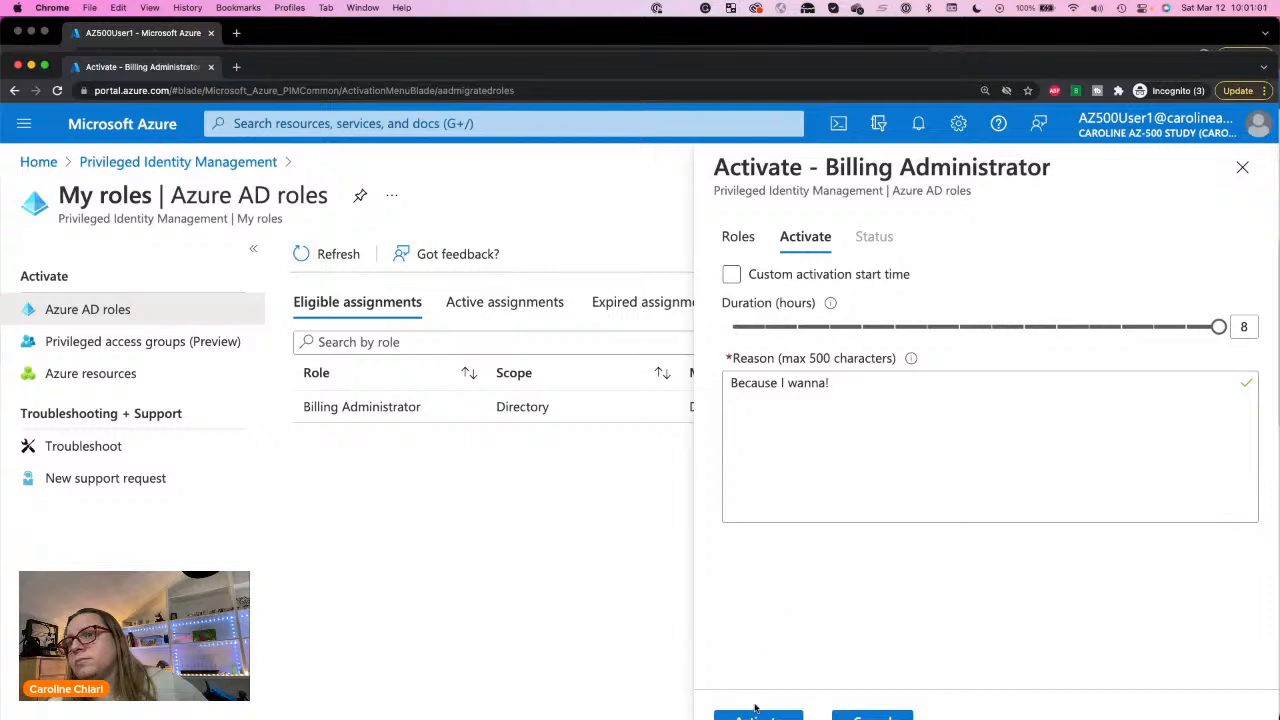
left_click_drag(795, 60, 798, 9)
left_click(799, 9)
left_click(760, 692)
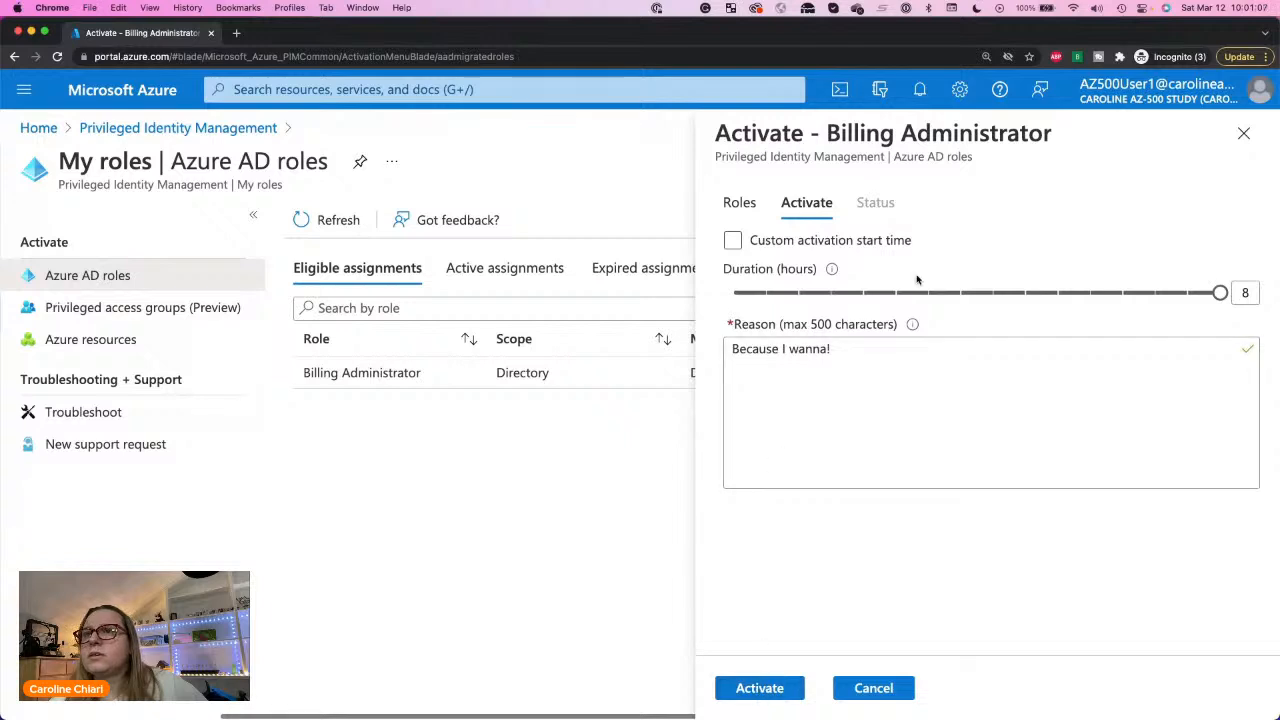
Step: Check the custom activation start time option, leave it off, and activate the Billing Administrator role for 8 hours
left_click(777, 243)
left_click(777, 243)
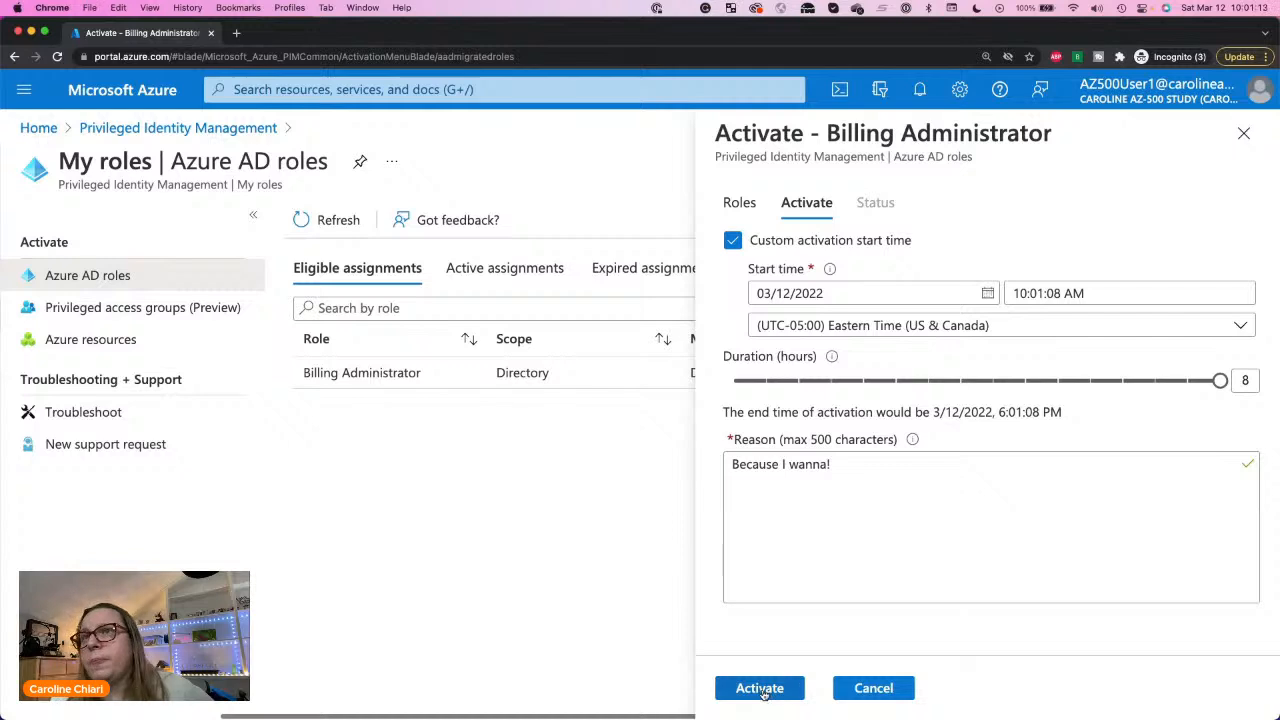
left_click(820, 244)
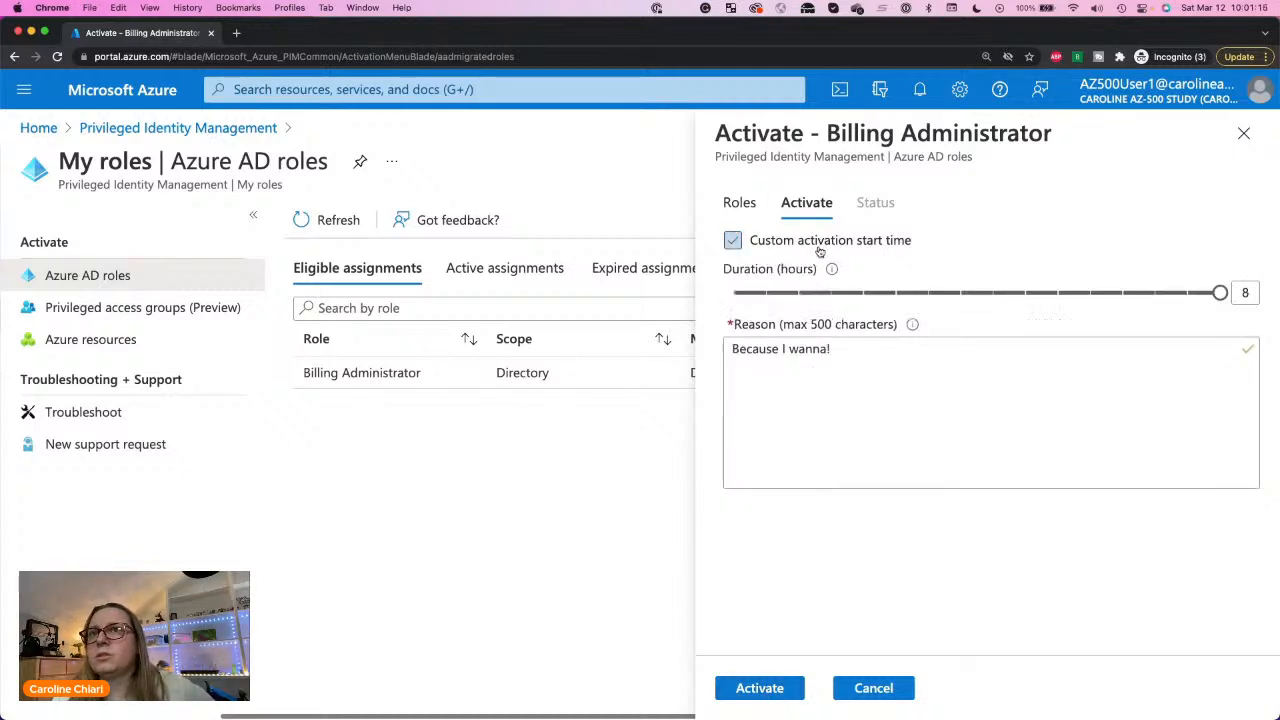
left_click(759, 688)
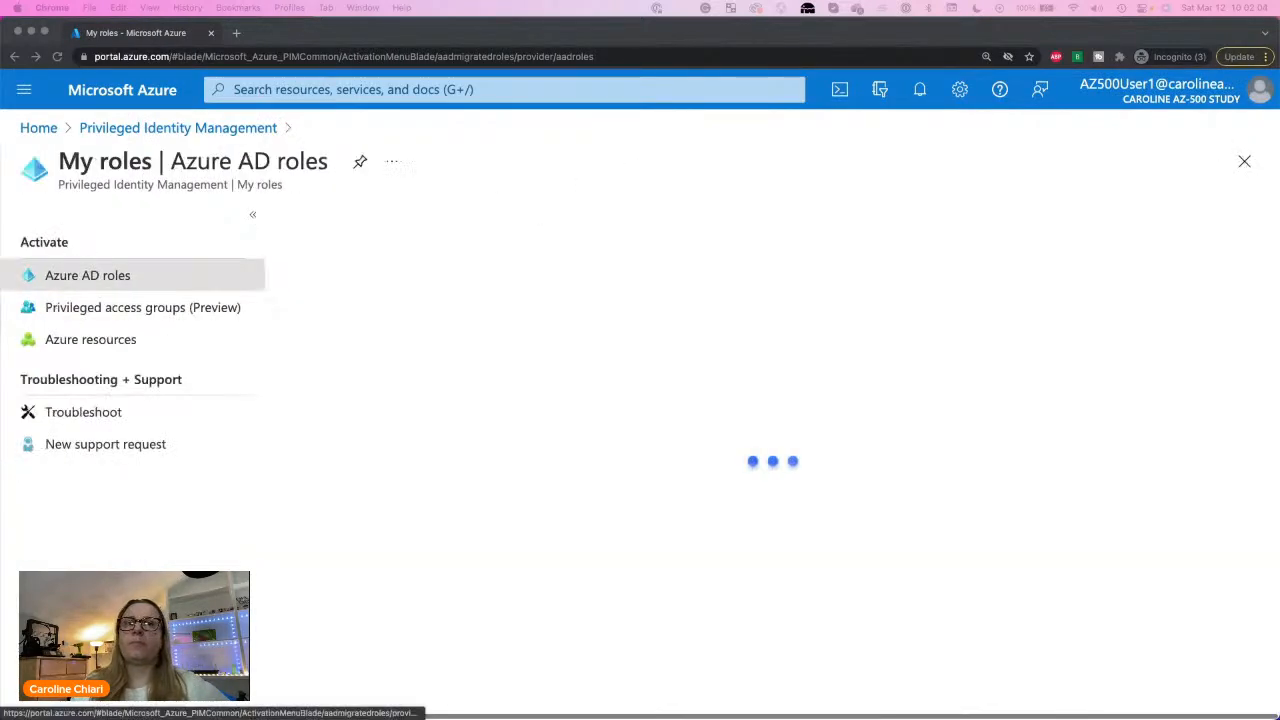
Step: Review AZ500User1's active assignments, checking the end time of the Billing Administrator role
left_click(536, 464)
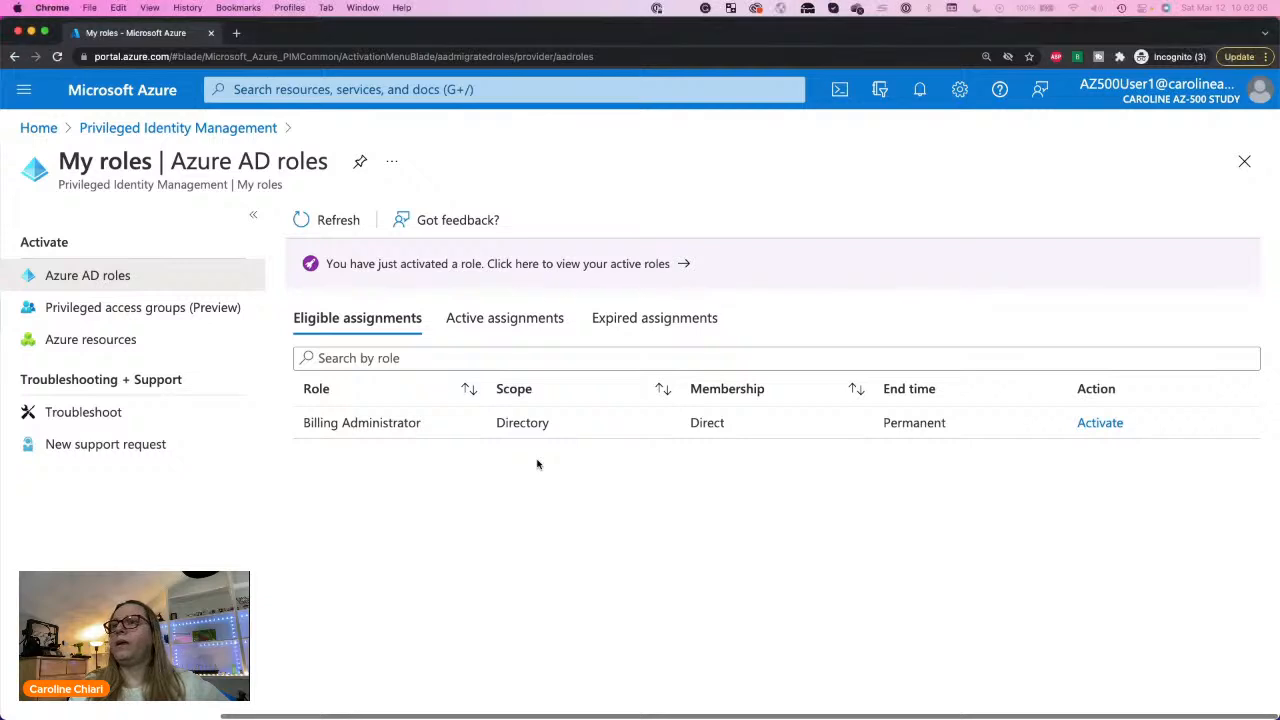
left_click(518, 322)
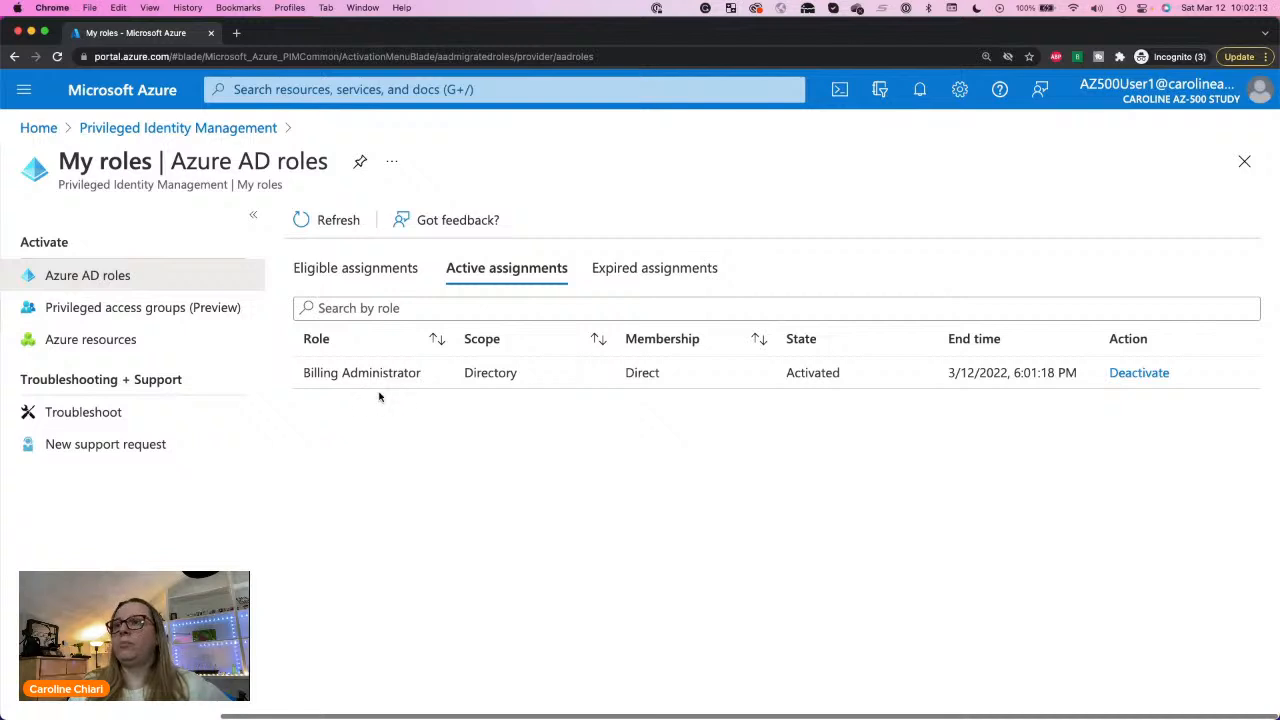
double_click(995, 372)
triple_click(997, 372)
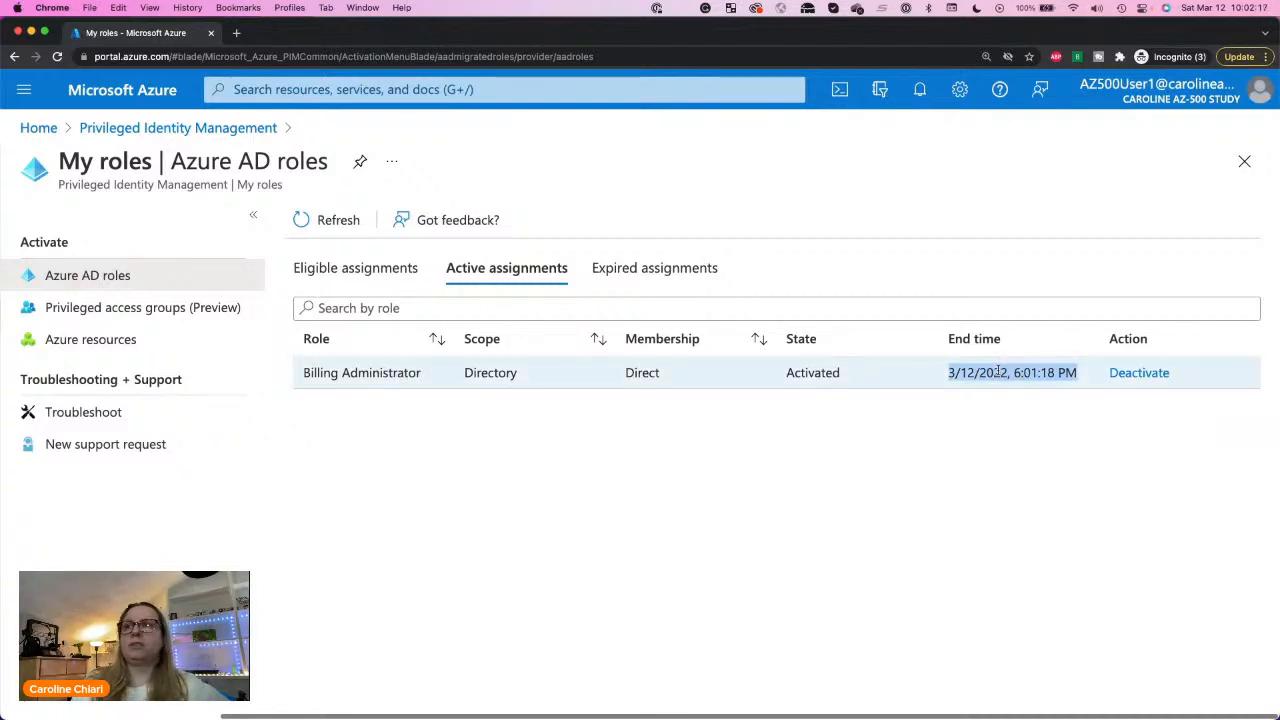
Step: Try to deactivate AZ500User1's active Billing Administrator role
left_click(1145, 378)
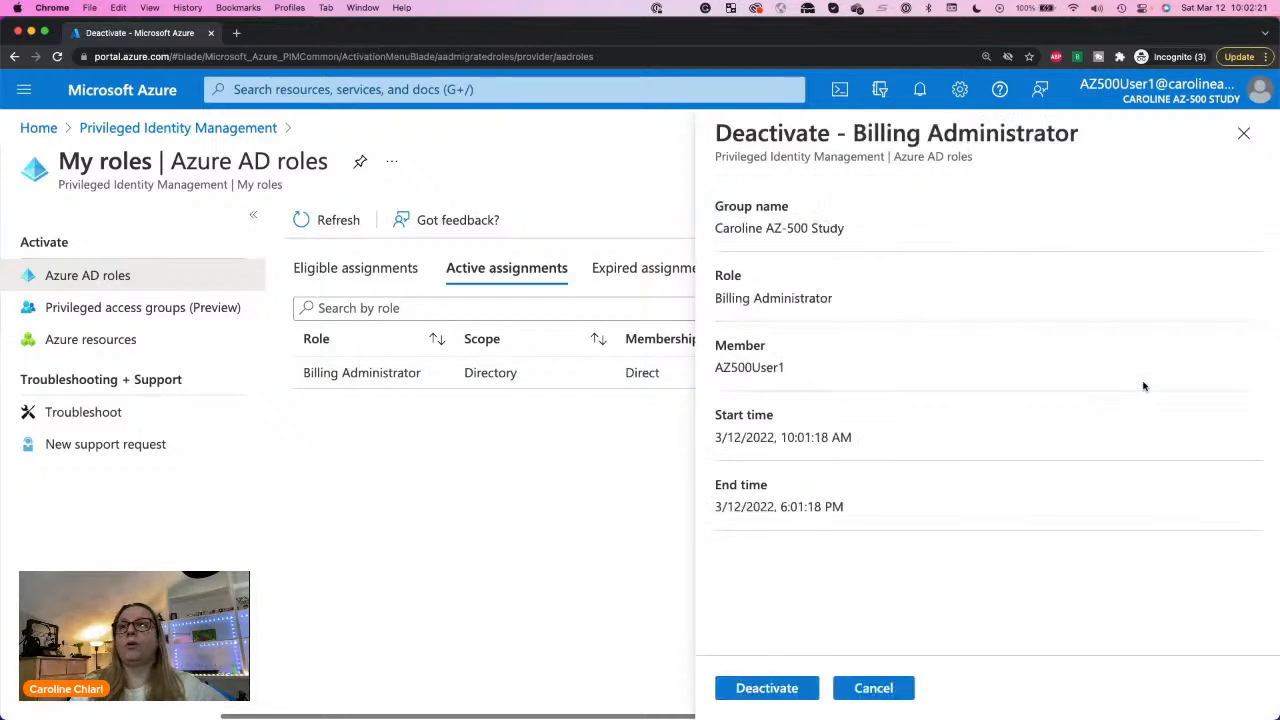
left_click(767, 688)
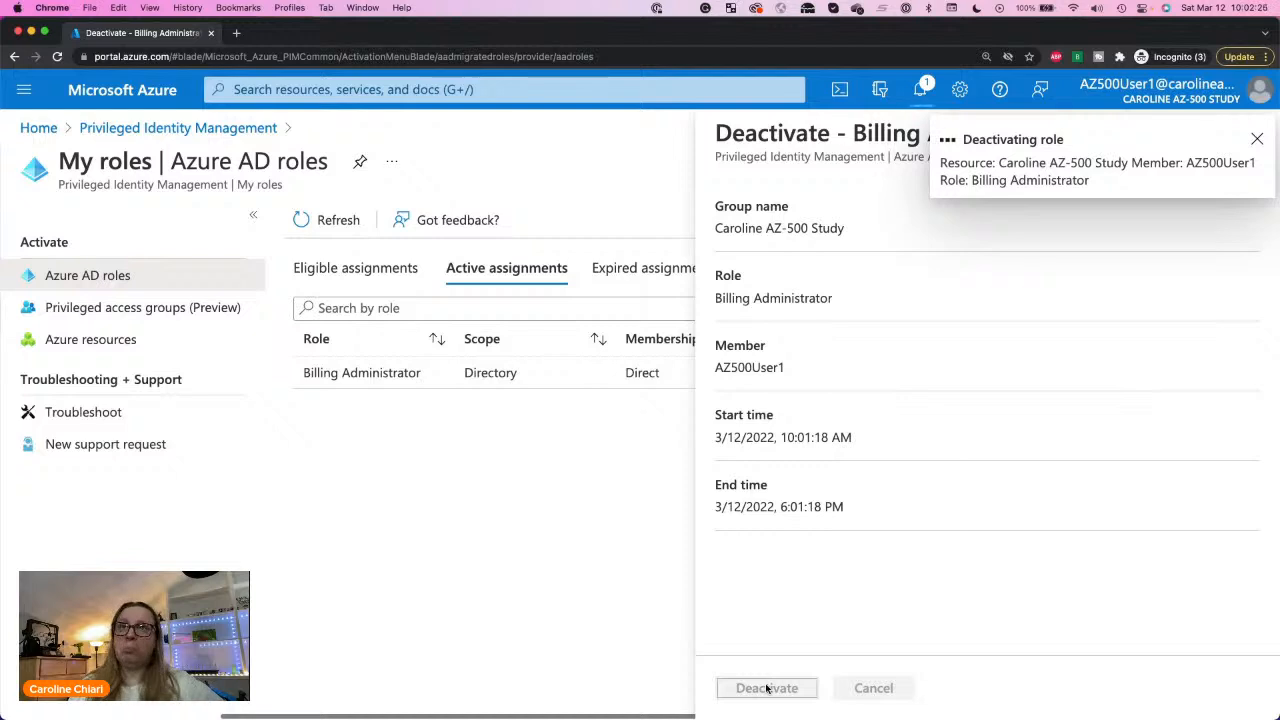
left_click(490, 458)
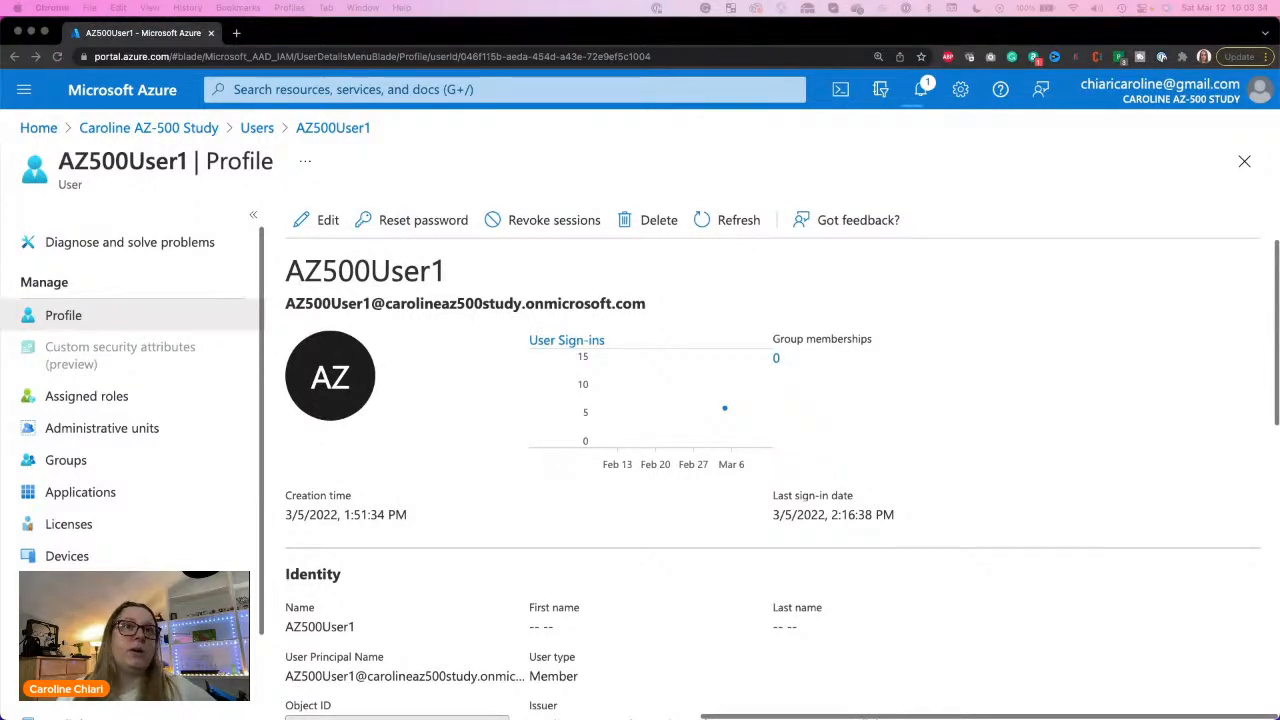
Step: Bring up the exercise instructions in an enlarged window, read Task 2 on Azure AD PIM for resources, and move the window away
key("super+grave")
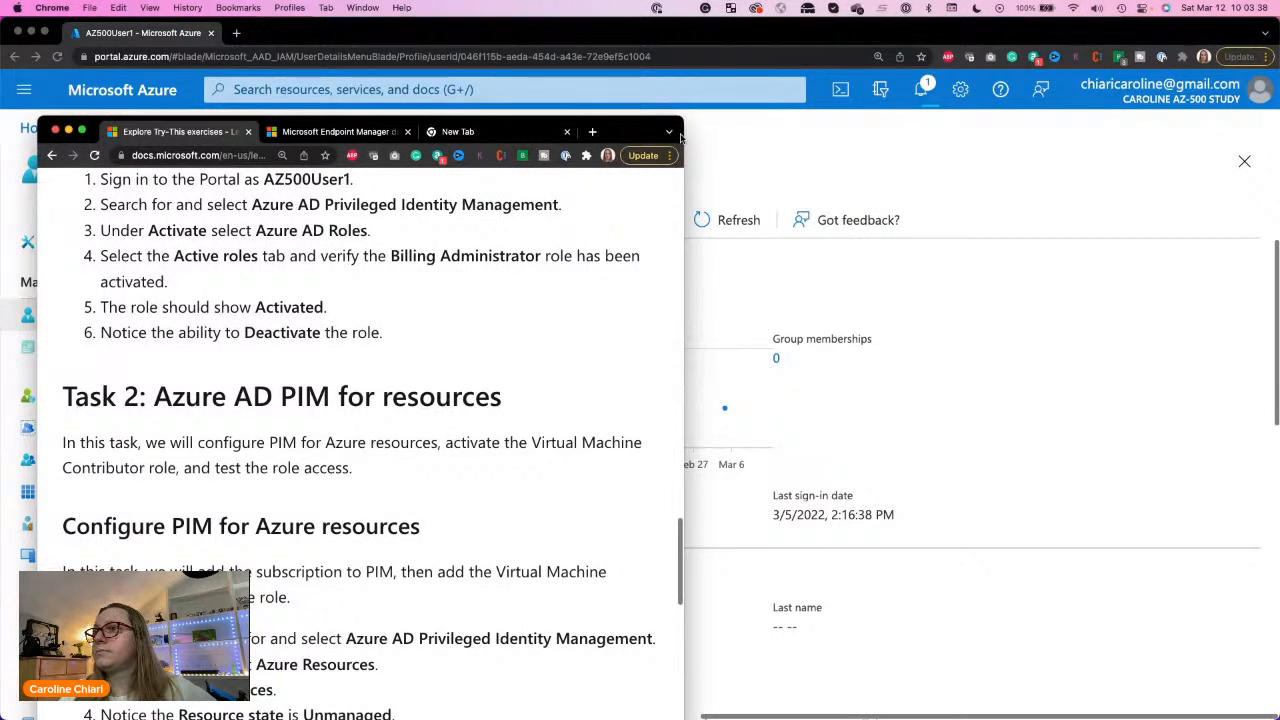
triple_click(216, 396)
double_click(216, 396)
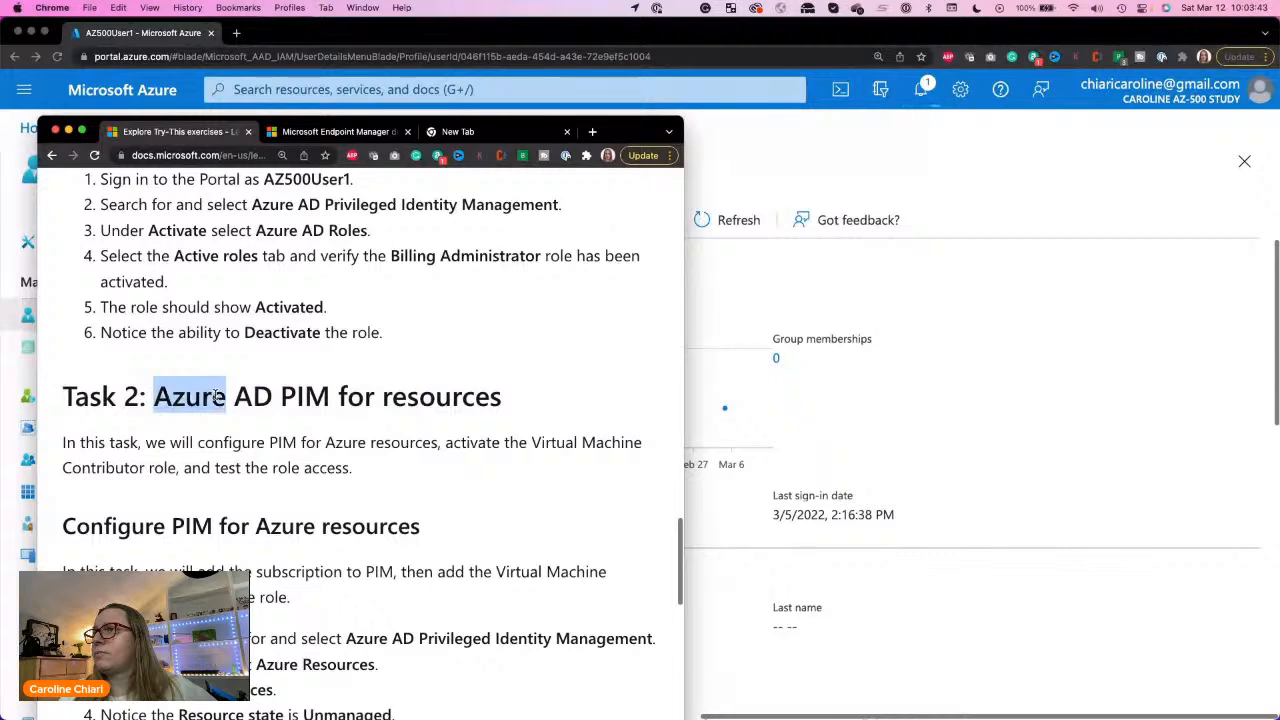
double_click(617, 138)
scroll(444, 181, "up", 10)
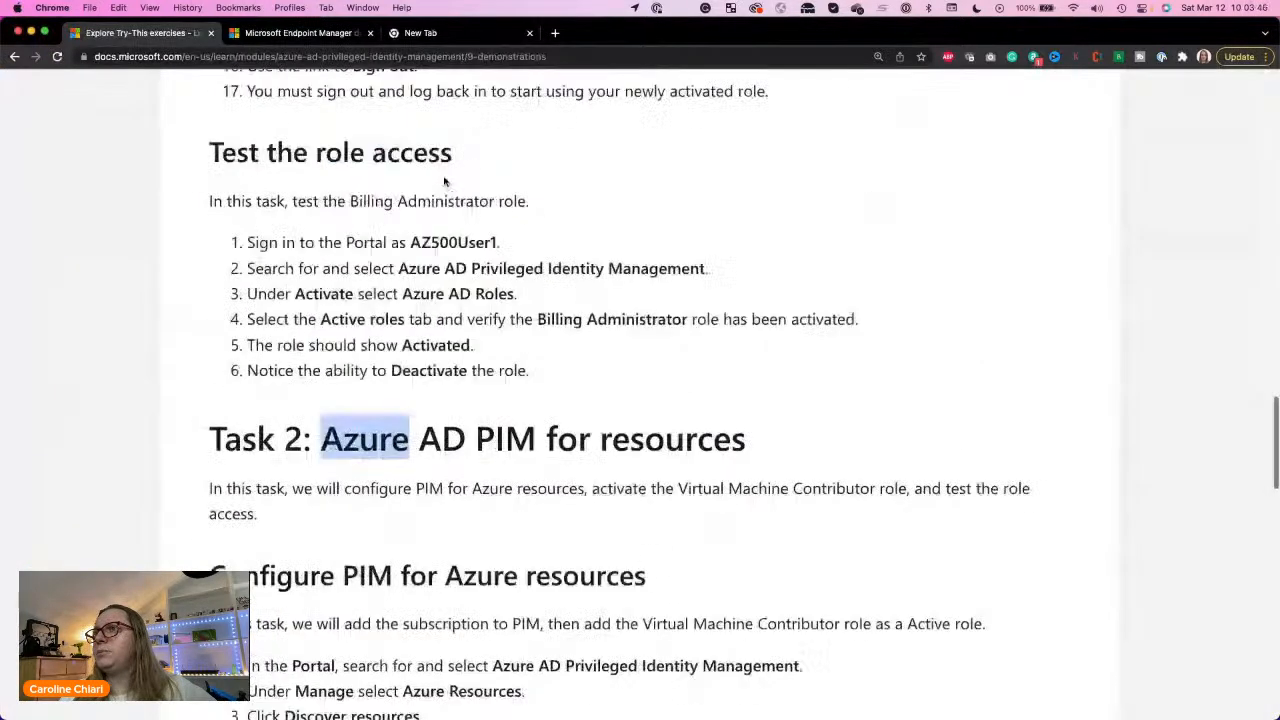
scroll(444, 181, "up", 10)
scroll(444, 178, "down", 8)
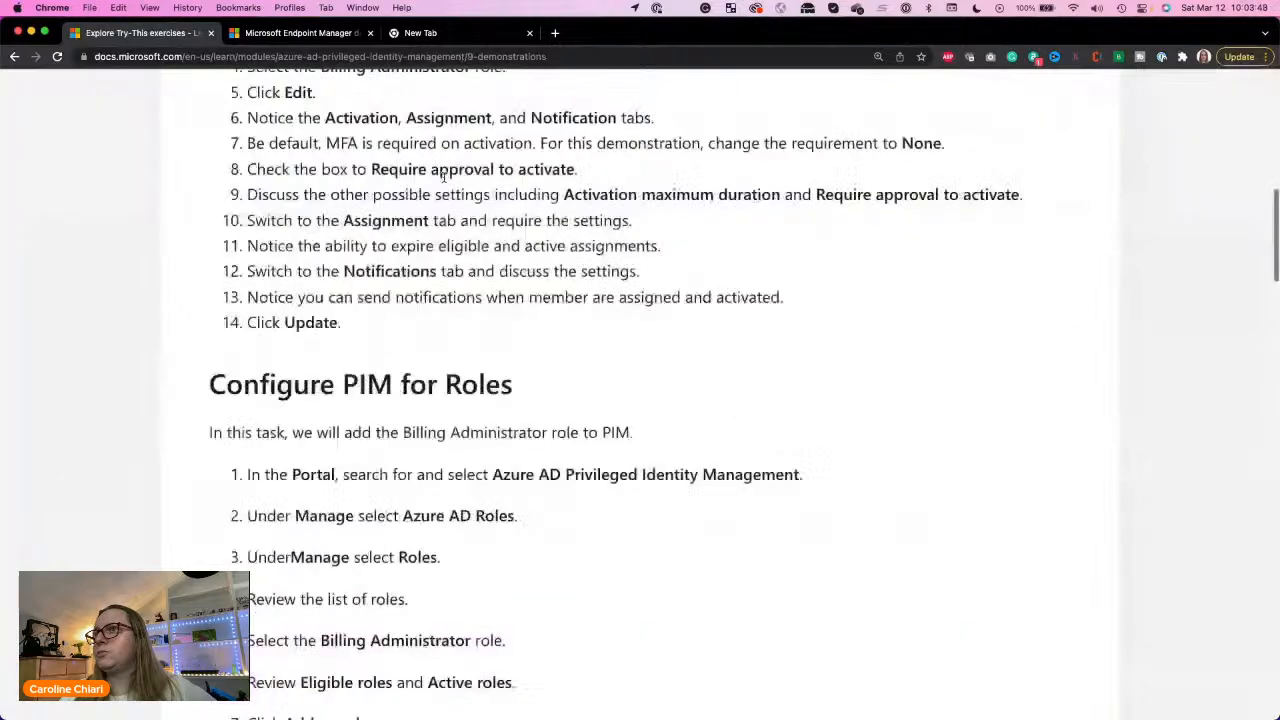
scroll(444, 181, "down", 12)
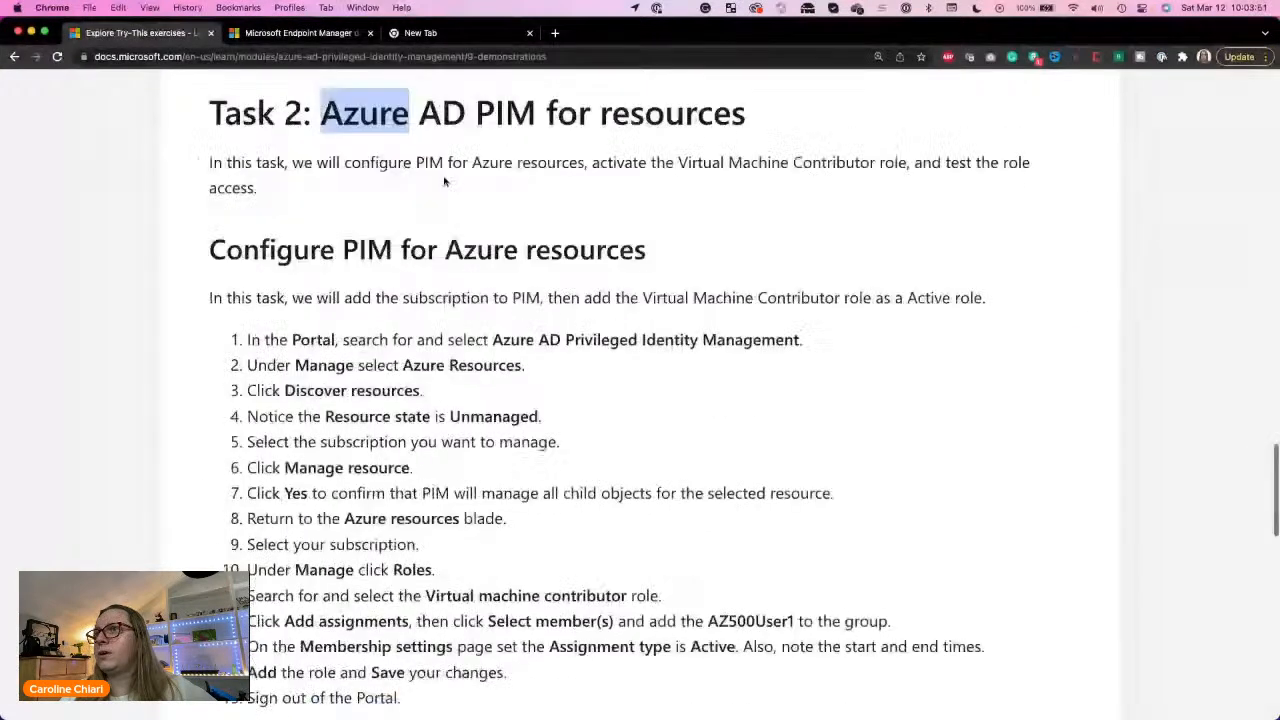
scroll(444, 181, "down", 1)
triple_click(345, 133)
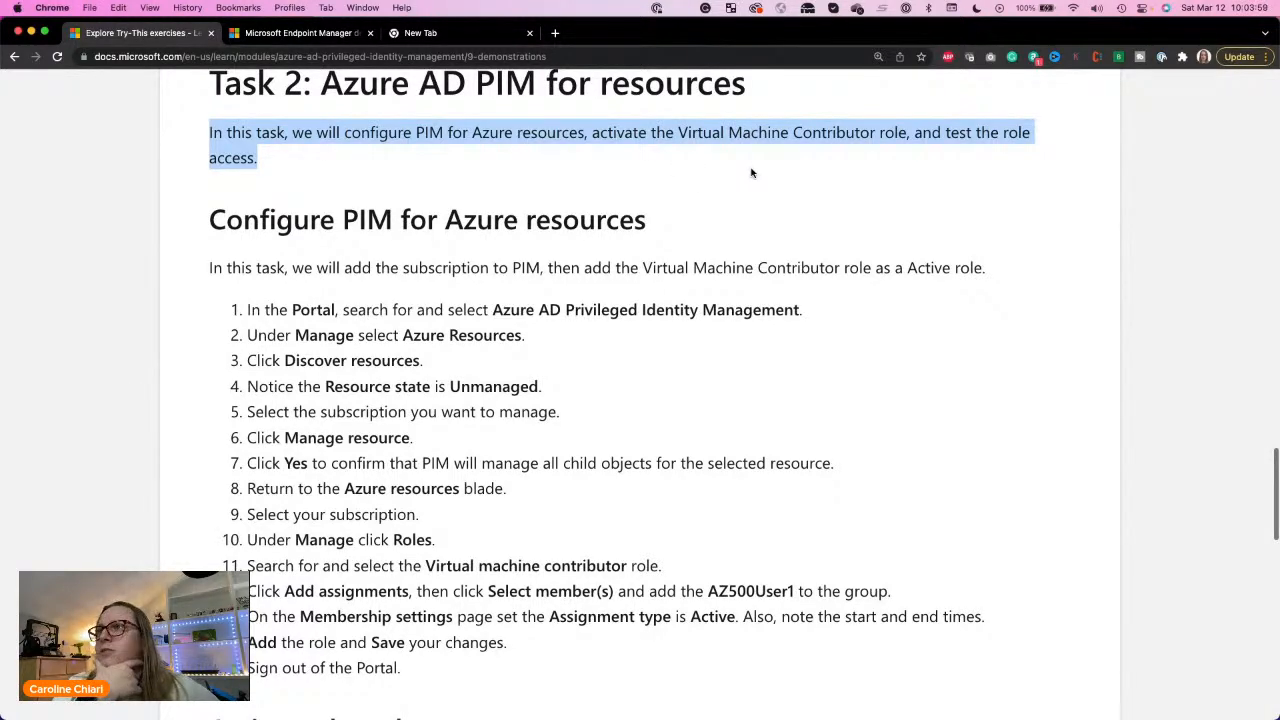
left_click_drag(843, 31, 1279, 48)
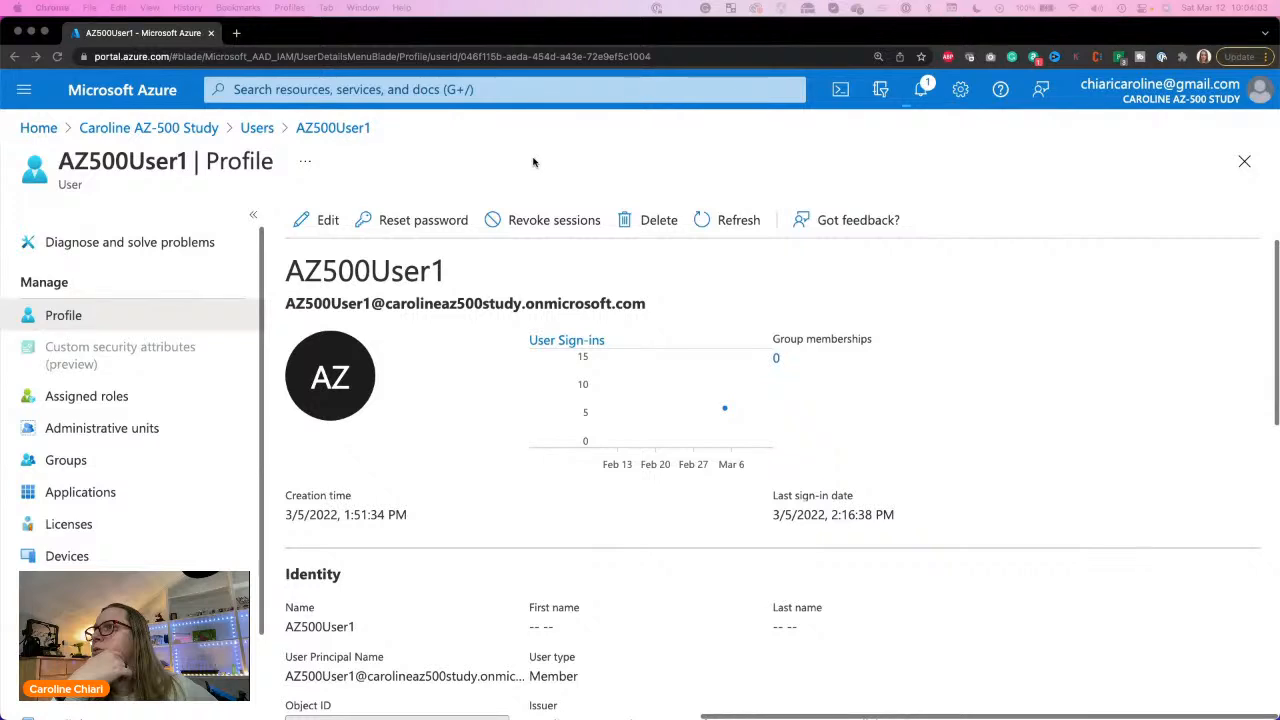
Step: In the administrator's portal window, leave AZ500User1's profile and open Azure AD Privileged Identity Management from the recent services
left_click(148, 128)
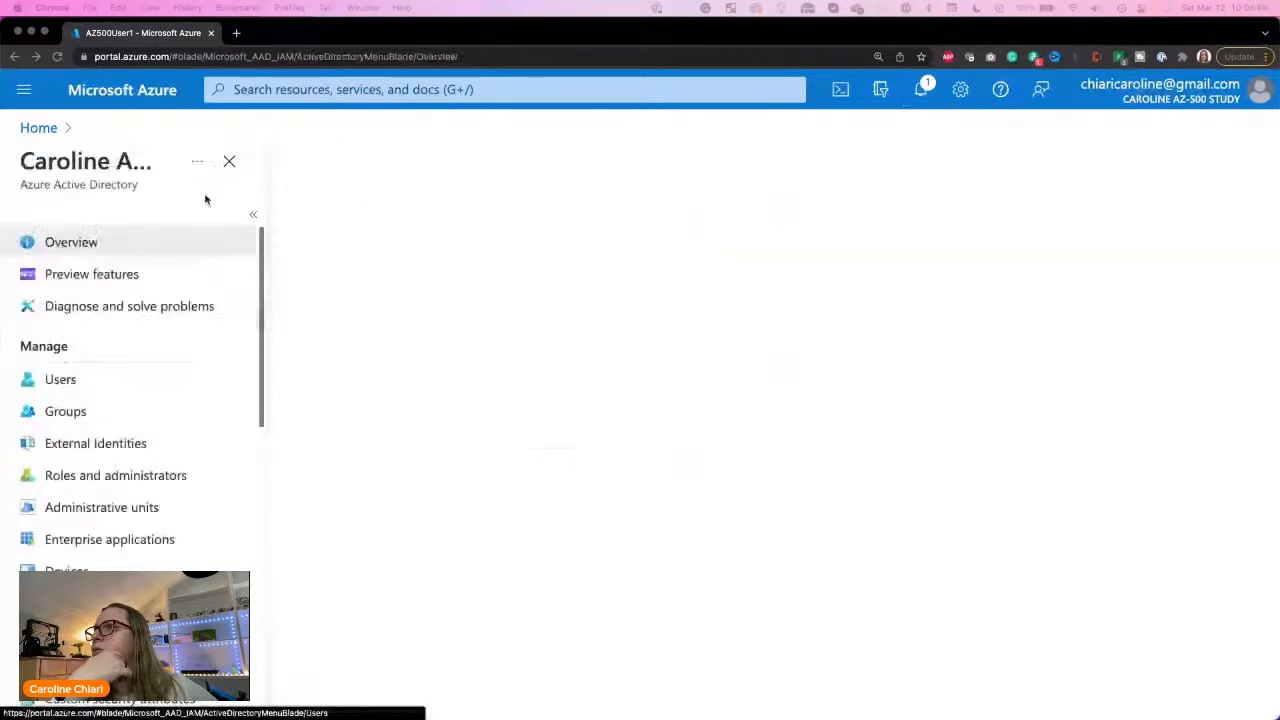
left_click(348, 90)
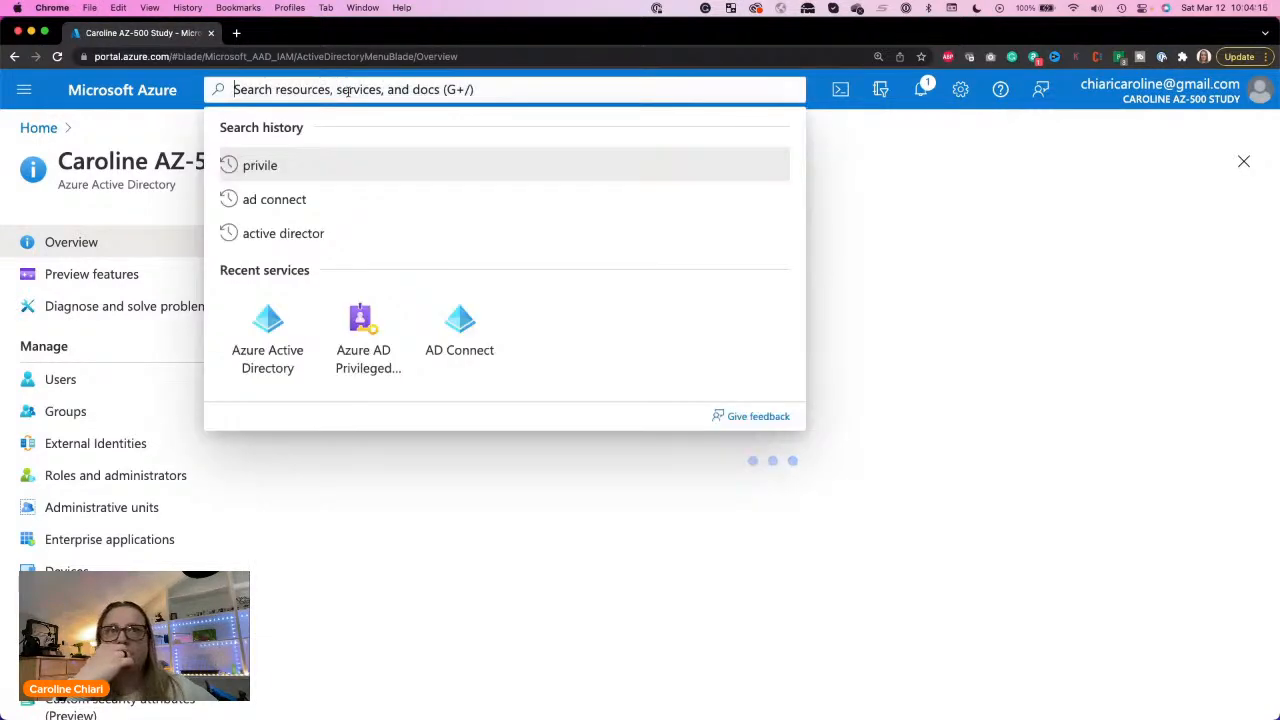
left_click(373, 347)
left_click(360, 92)
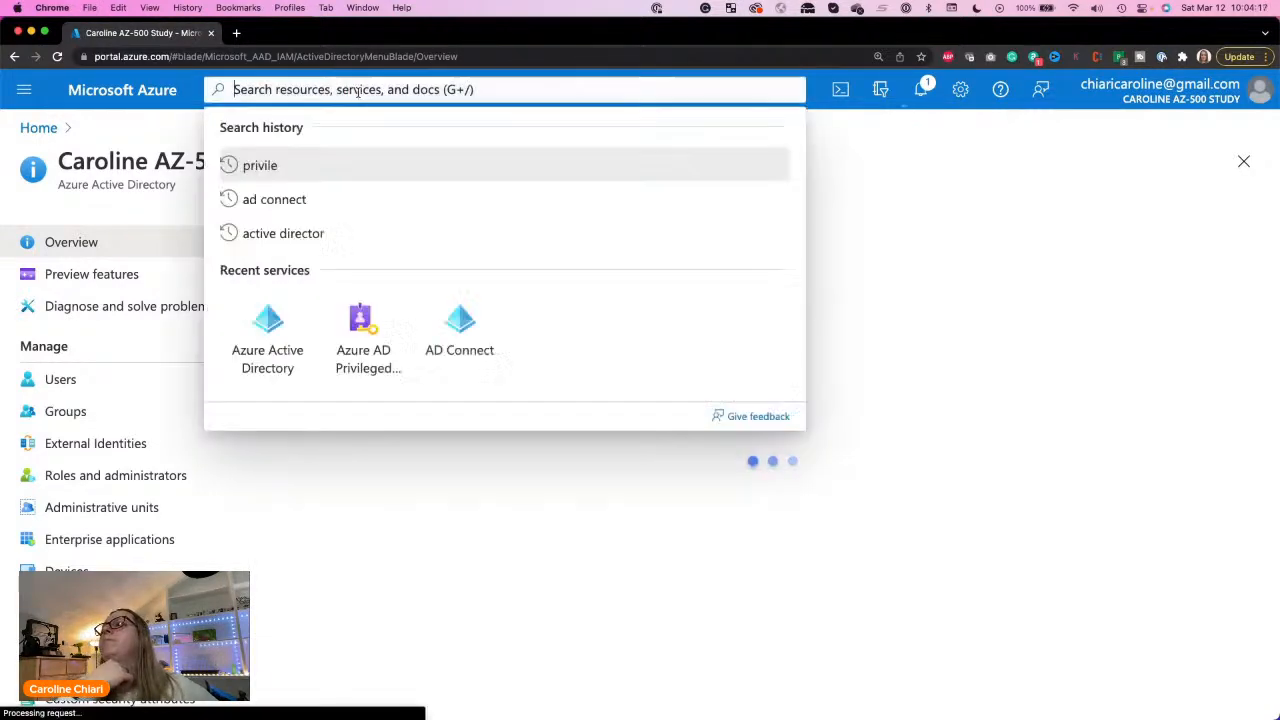
left_click(362, 330)
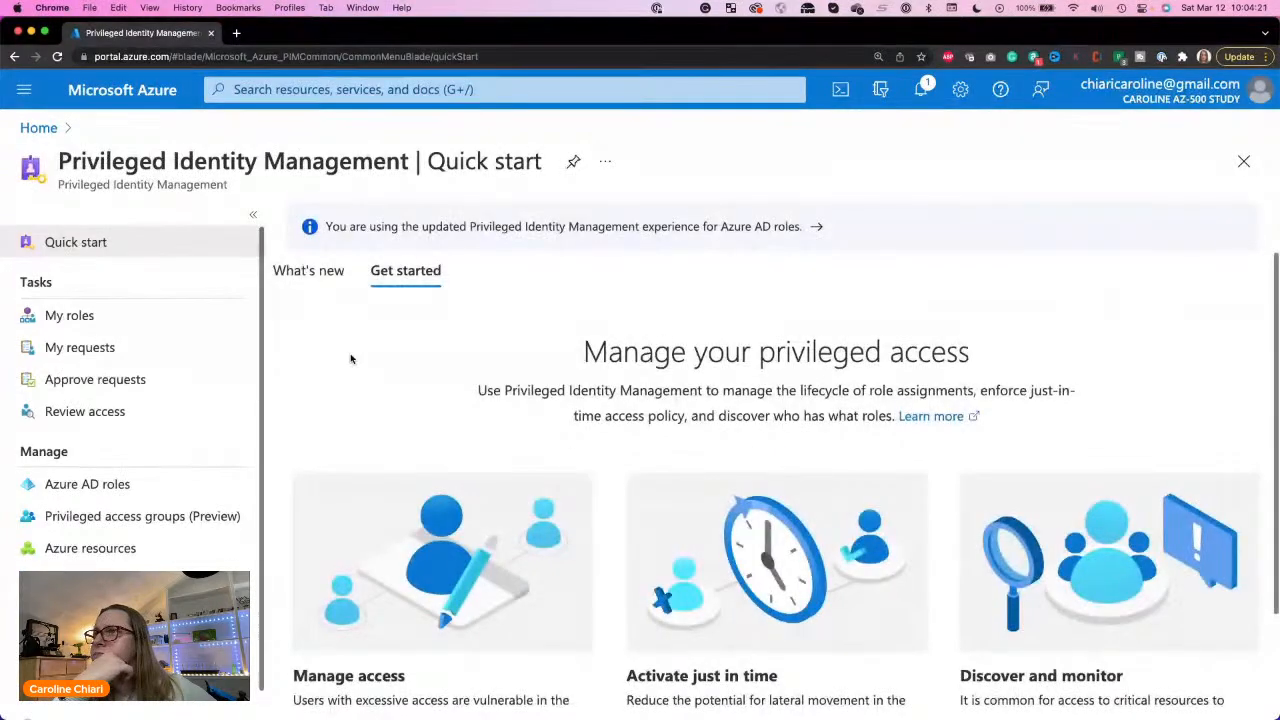
left_click(72, 488)
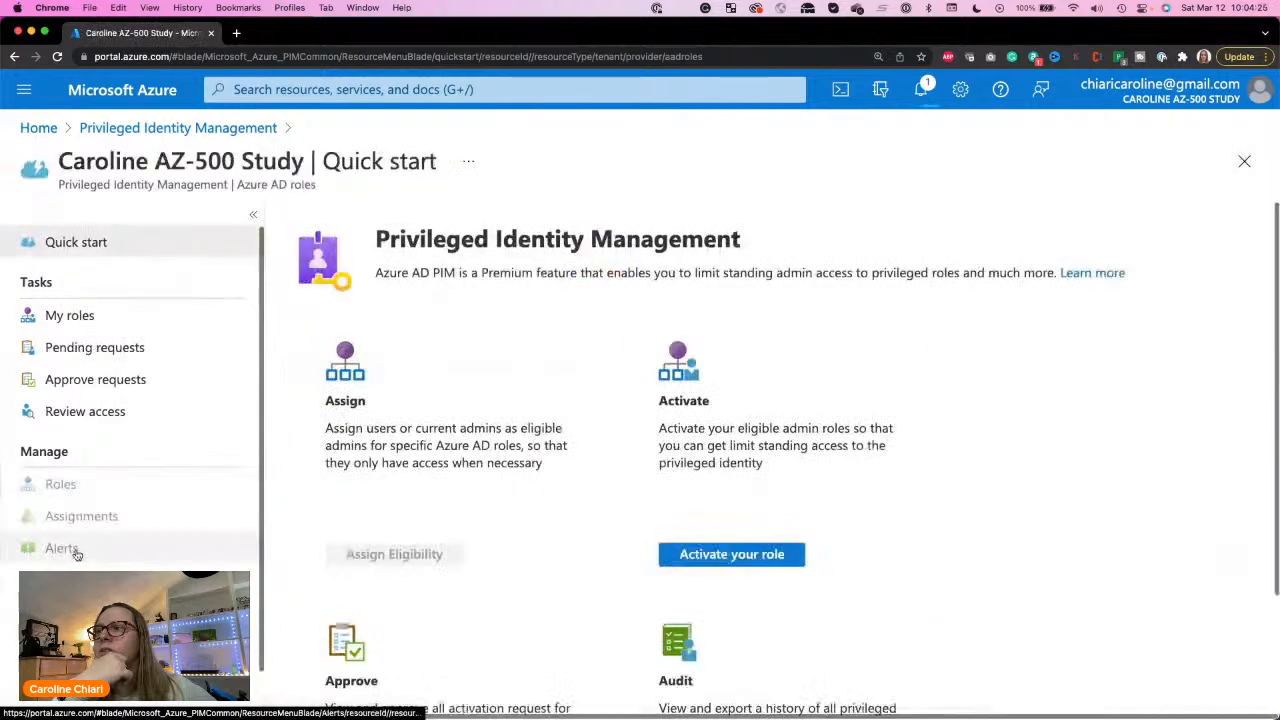
scroll(73, 568, "down", 2)
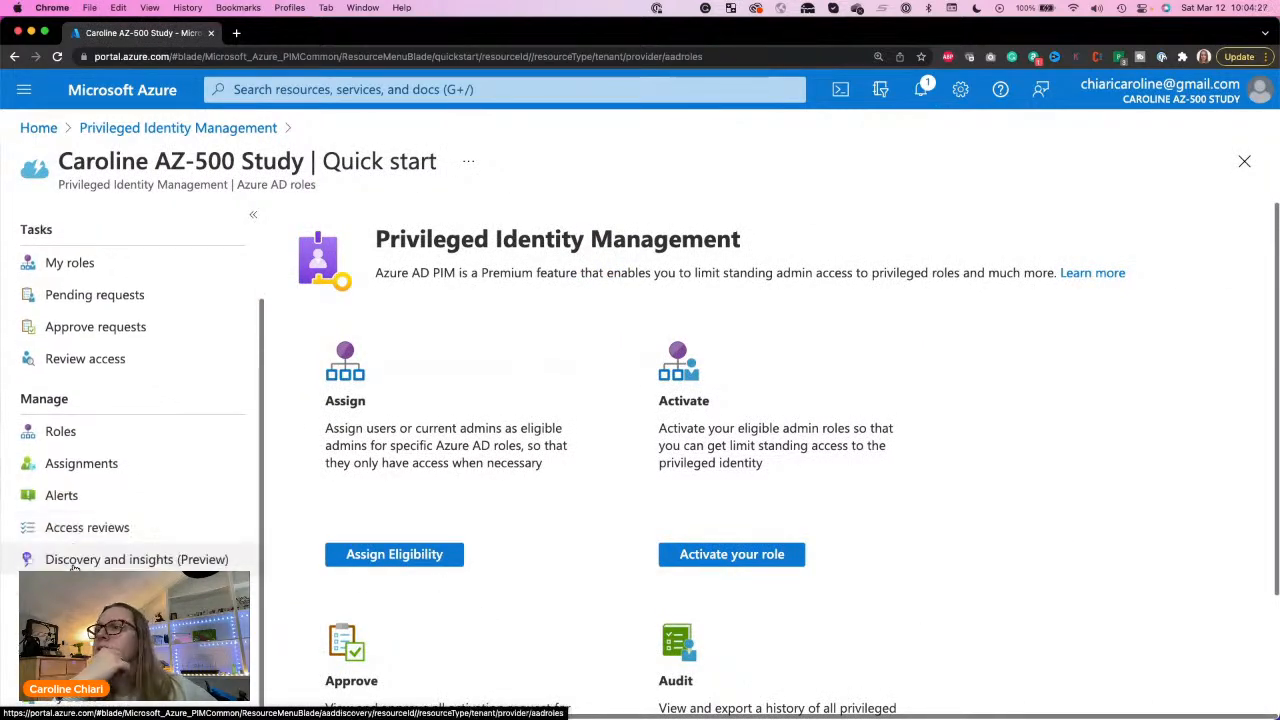
left_click(125, 127)
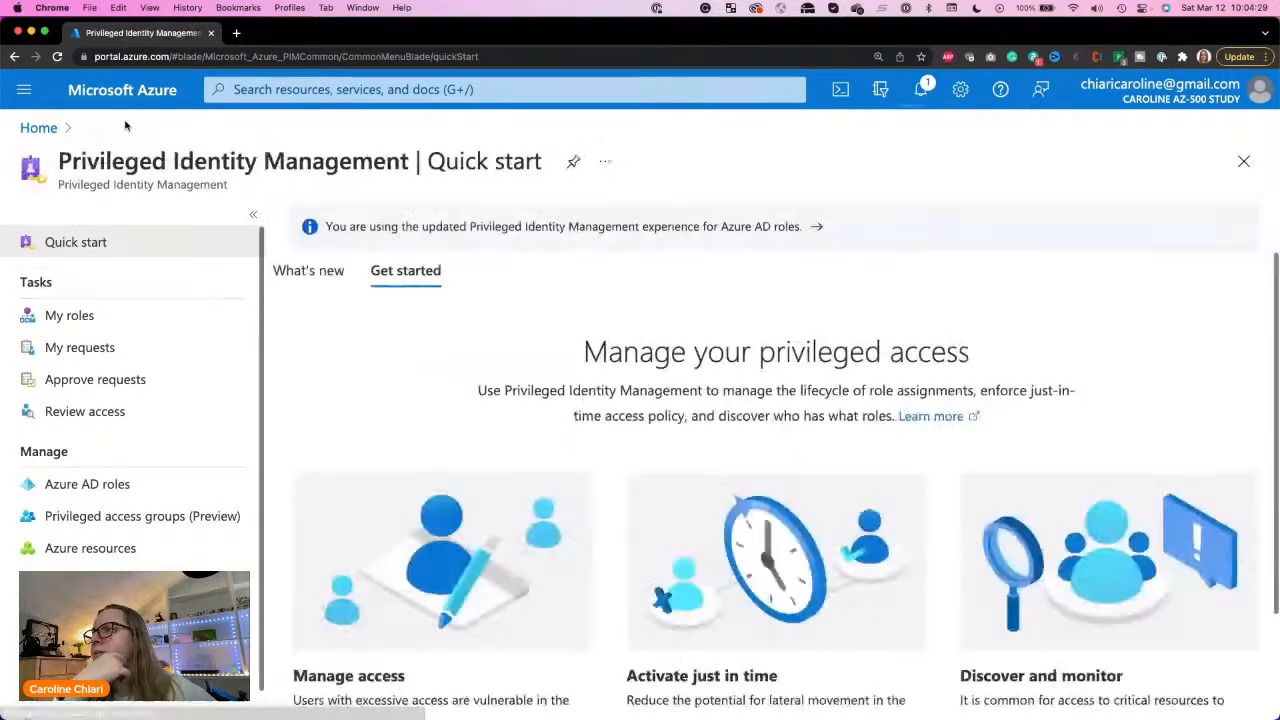
Step: Open Azure resources in Privileged Identity Management and run resource discovery for unmanaged subscriptions, checking against the exercise instructions
left_click(84, 552)
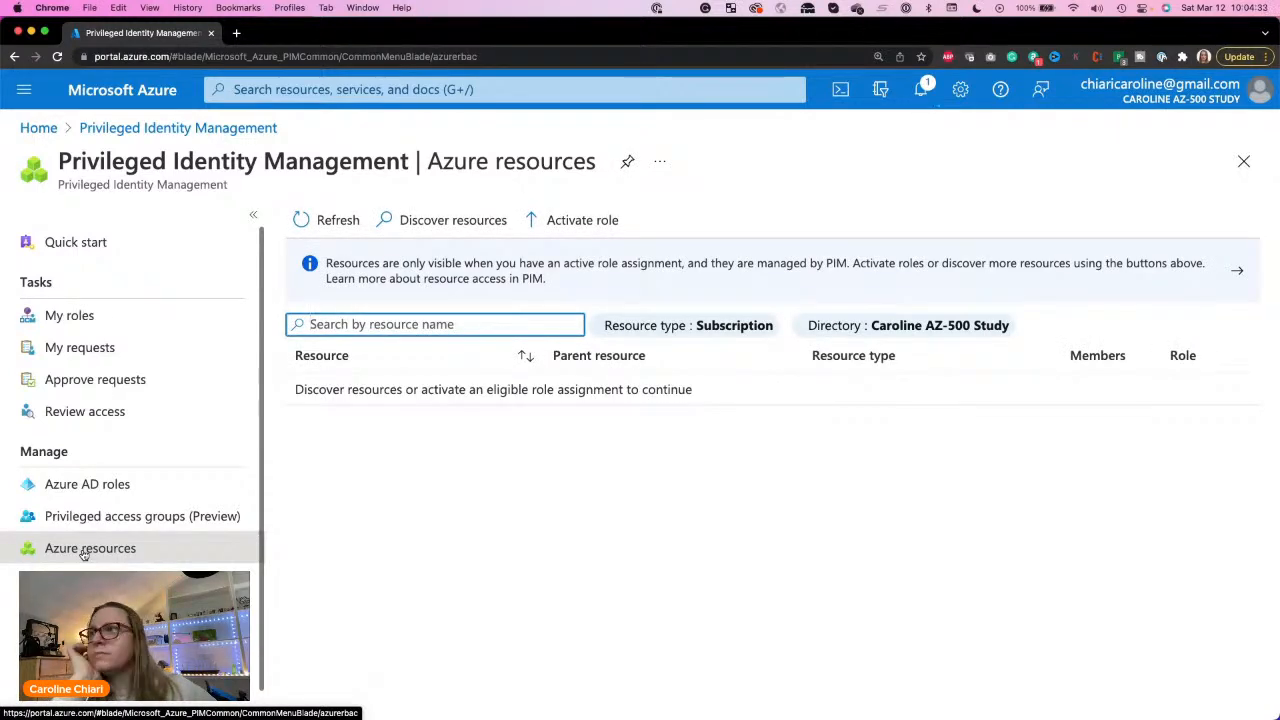
left_click(437, 325)
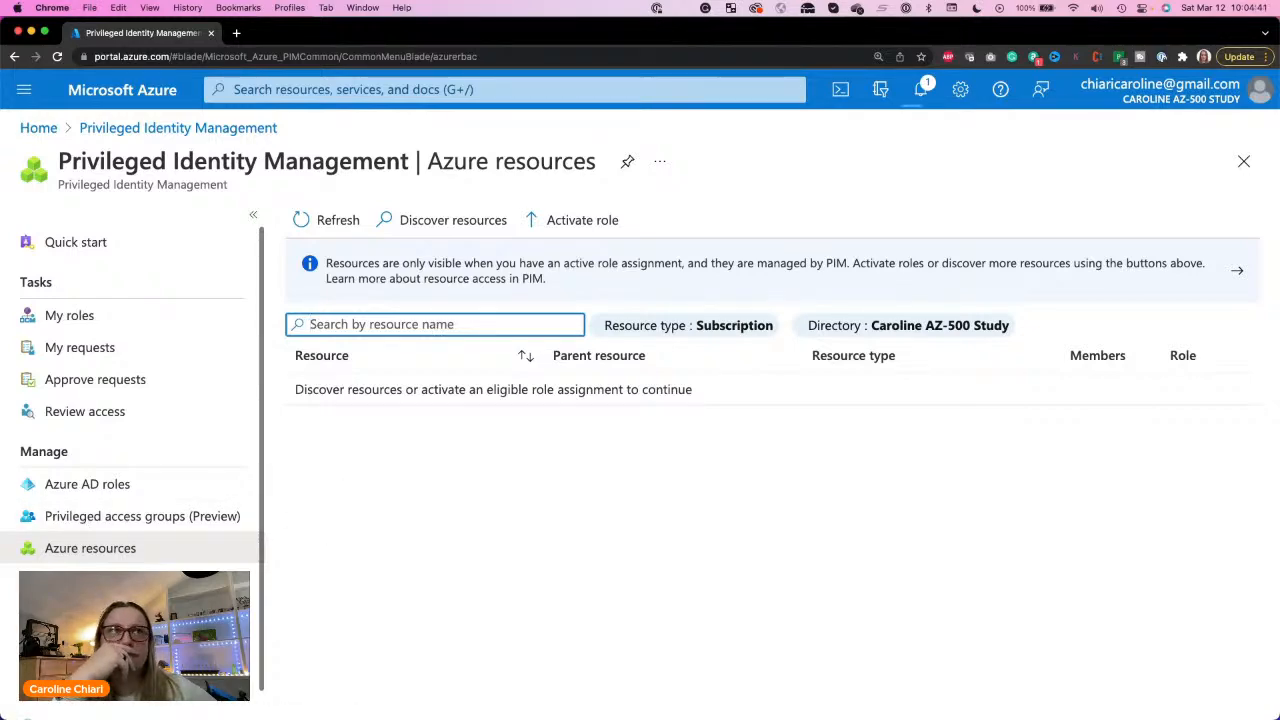
left_click_drag(0, 98, 629, 67)
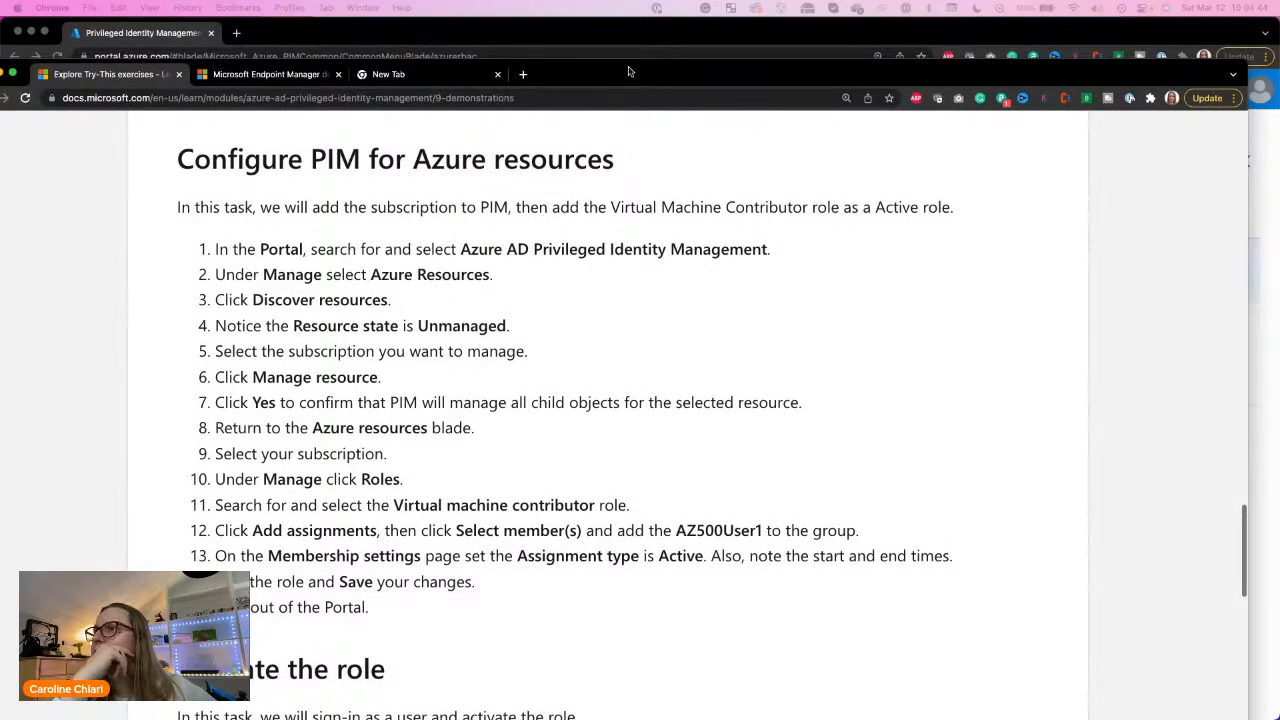
left_click_drag(629, 68, 0, 84)
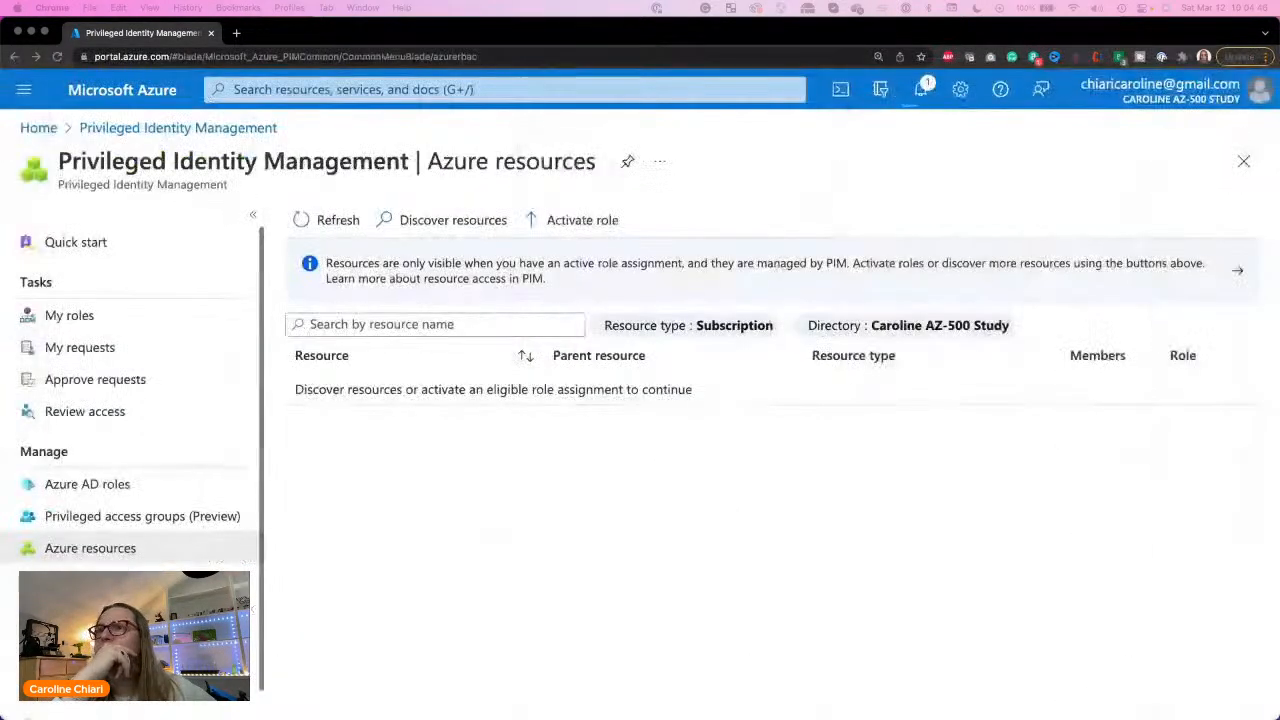
left_click(457, 231)
left_click(449, 225)
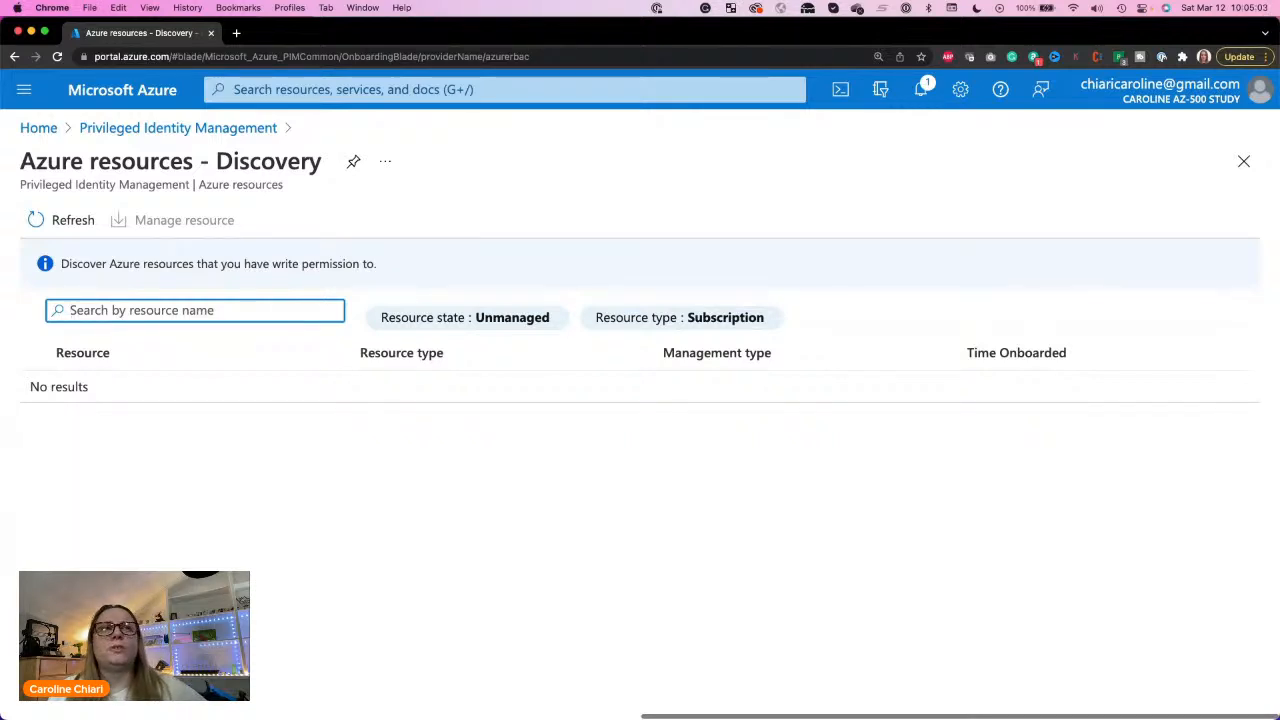
left_click_drag(1279, 228, 1105, 201)
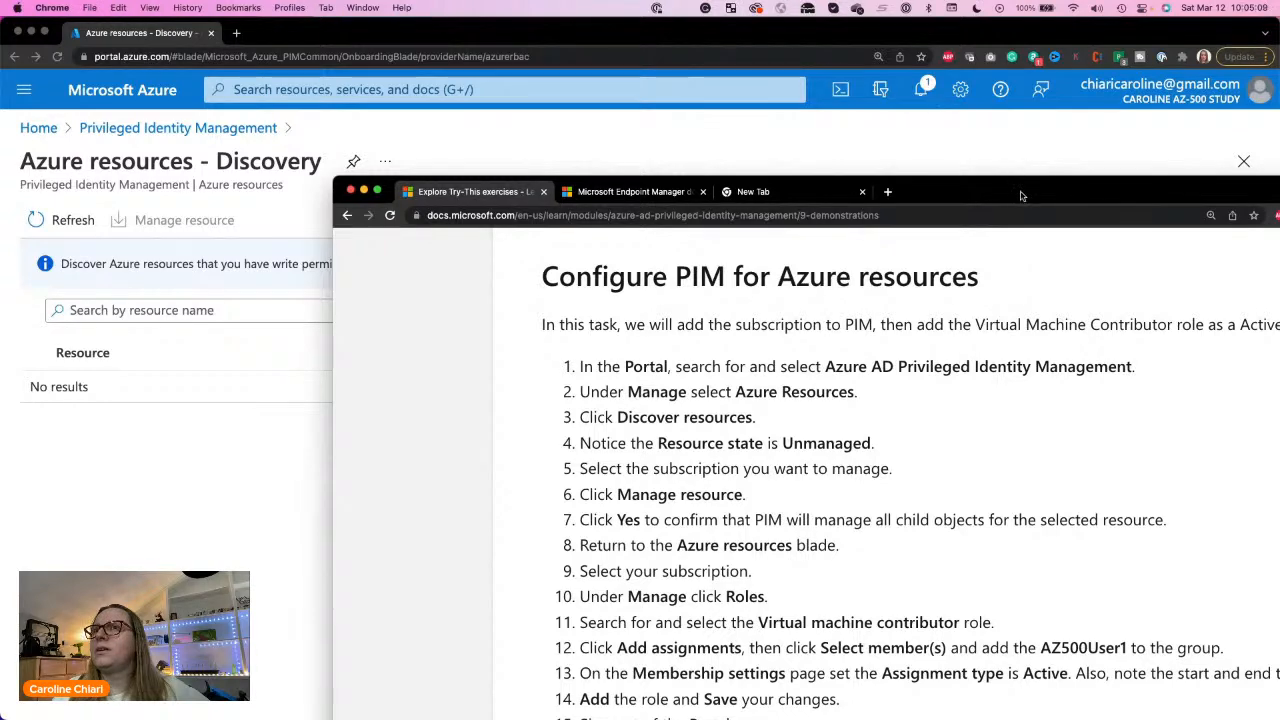
left_click_drag(1022, 196, 1278, 95)
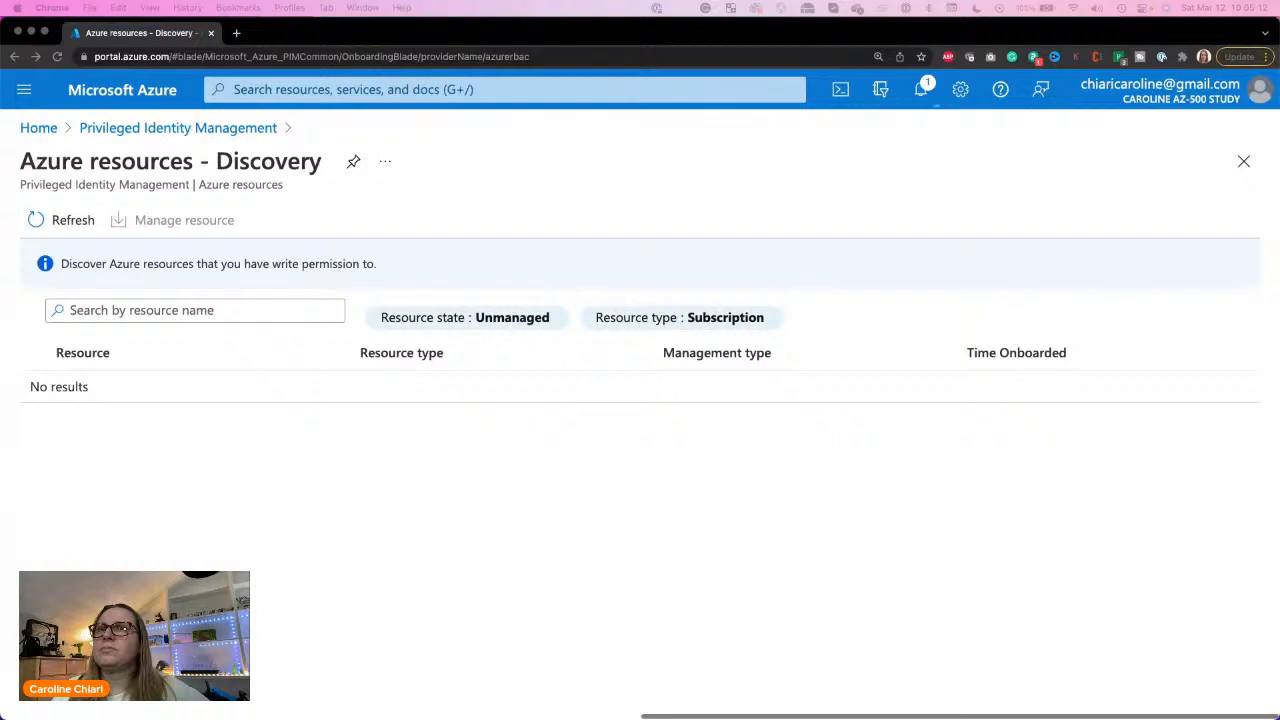
Step: Enable the browser extension's blacklist to blur the account details on the Azure resources discovery page
left_click(966, 197)
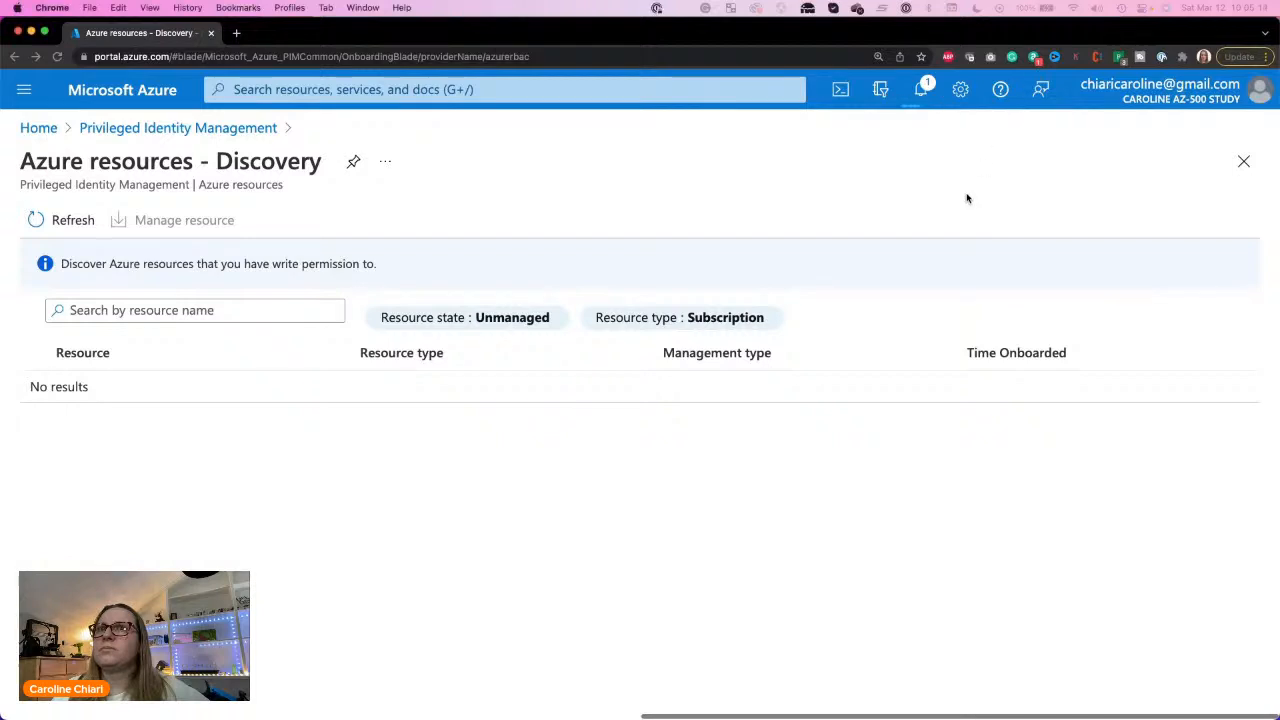
left_click(1120, 59)
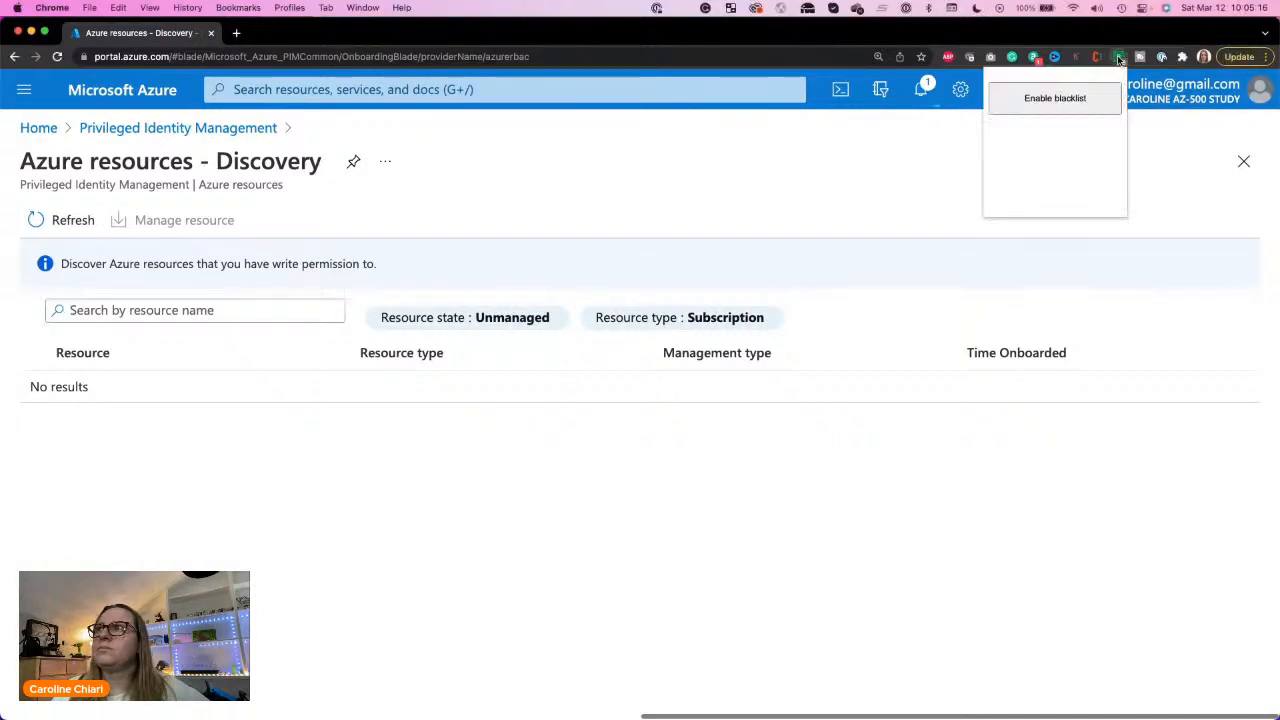
left_click(1032, 104)
left_click(809, 179)
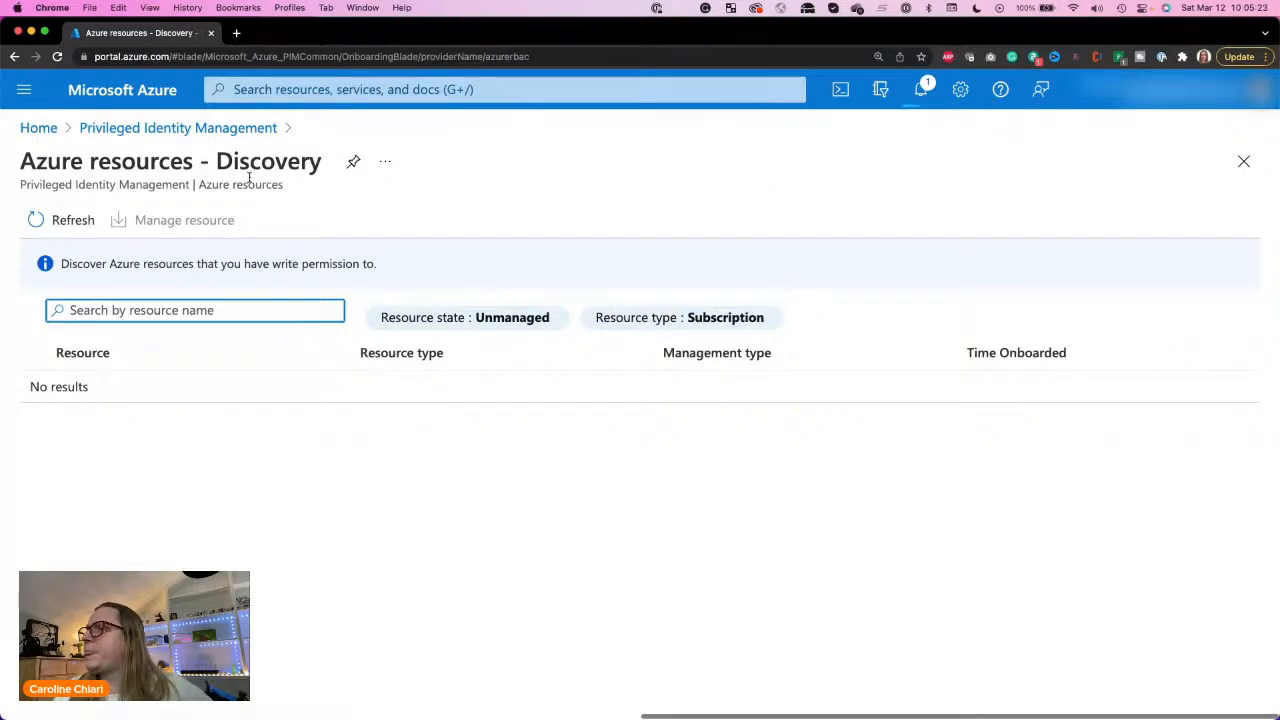
left_click(152, 486)
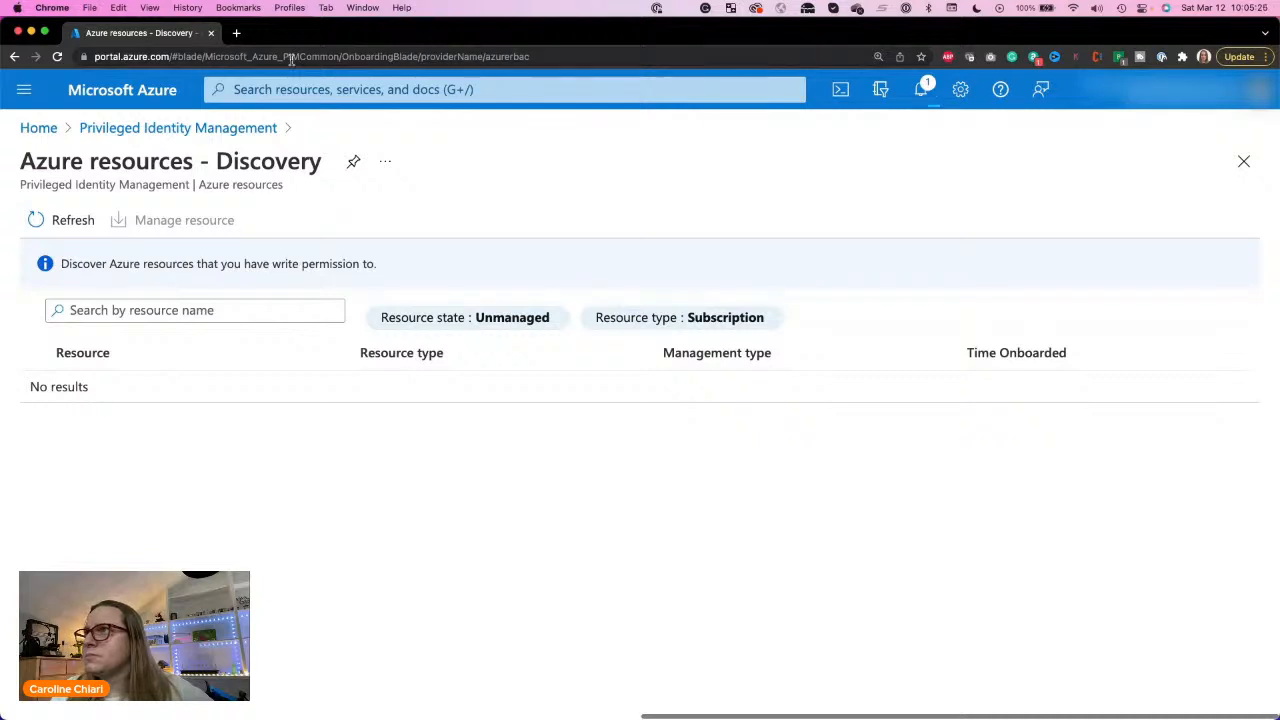
Step: Check the eligible role assignments for Azure resources in Privileged Identity Management, and reopen resource discovery
left_click(176, 130)
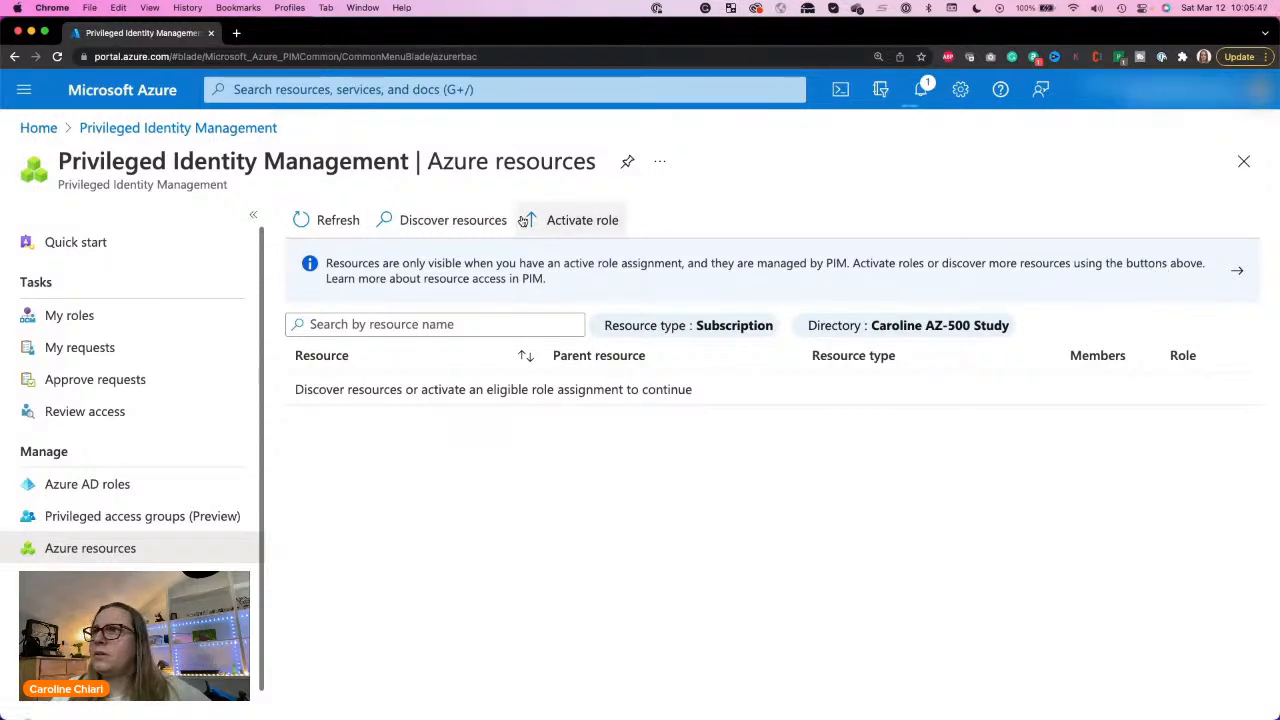
left_click(571, 229)
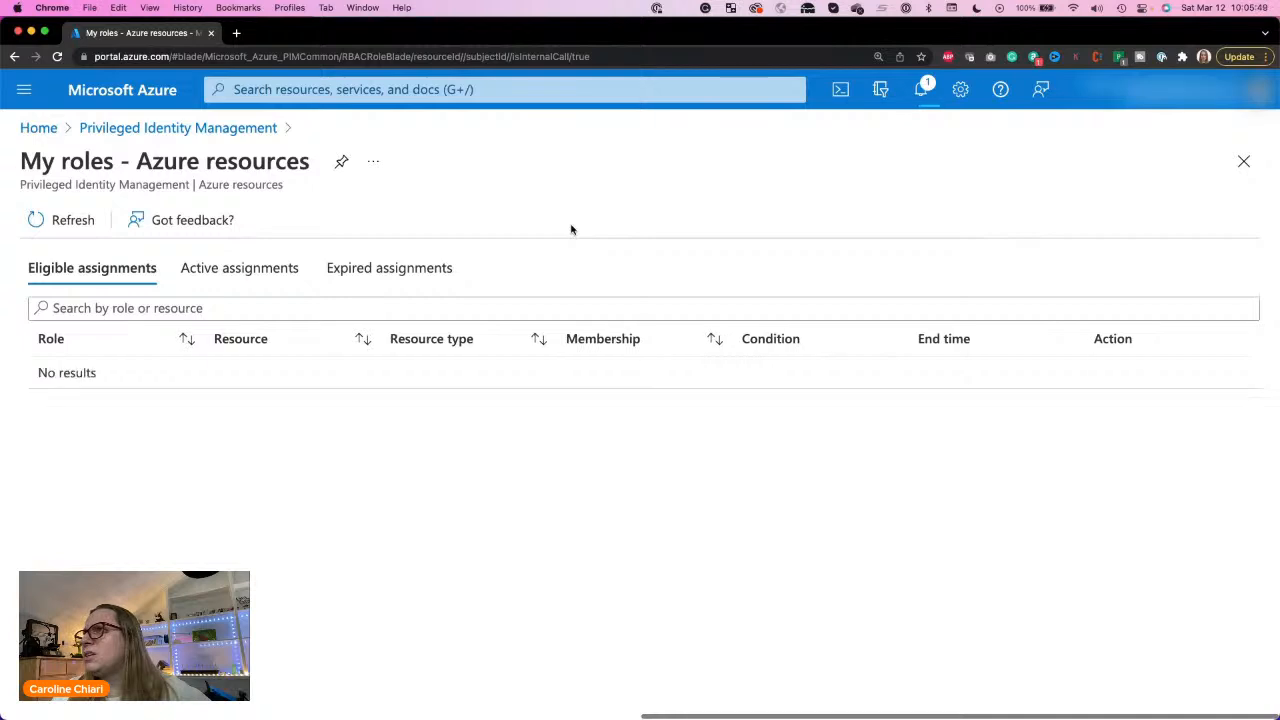
left_click(219, 130)
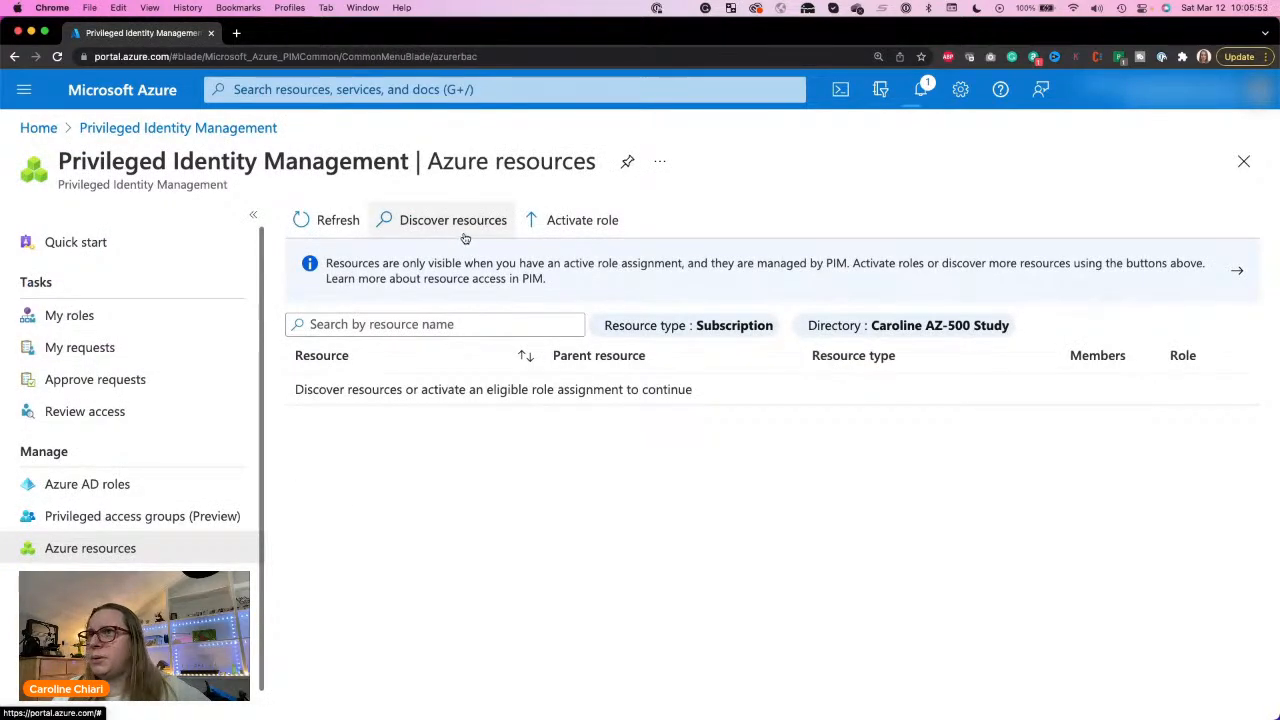
left_click(453, 224)
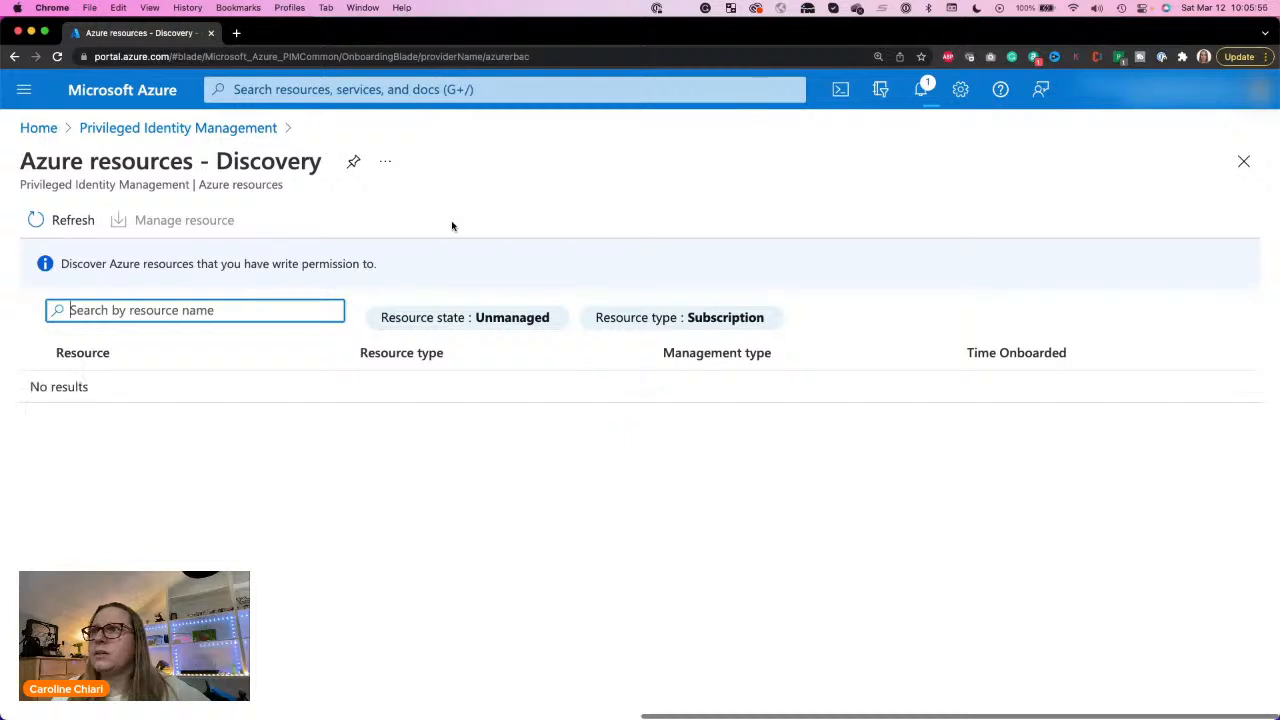
Step: Open Subscriptions from the portal's home page and start adding a subscription
left_click(40, 128)
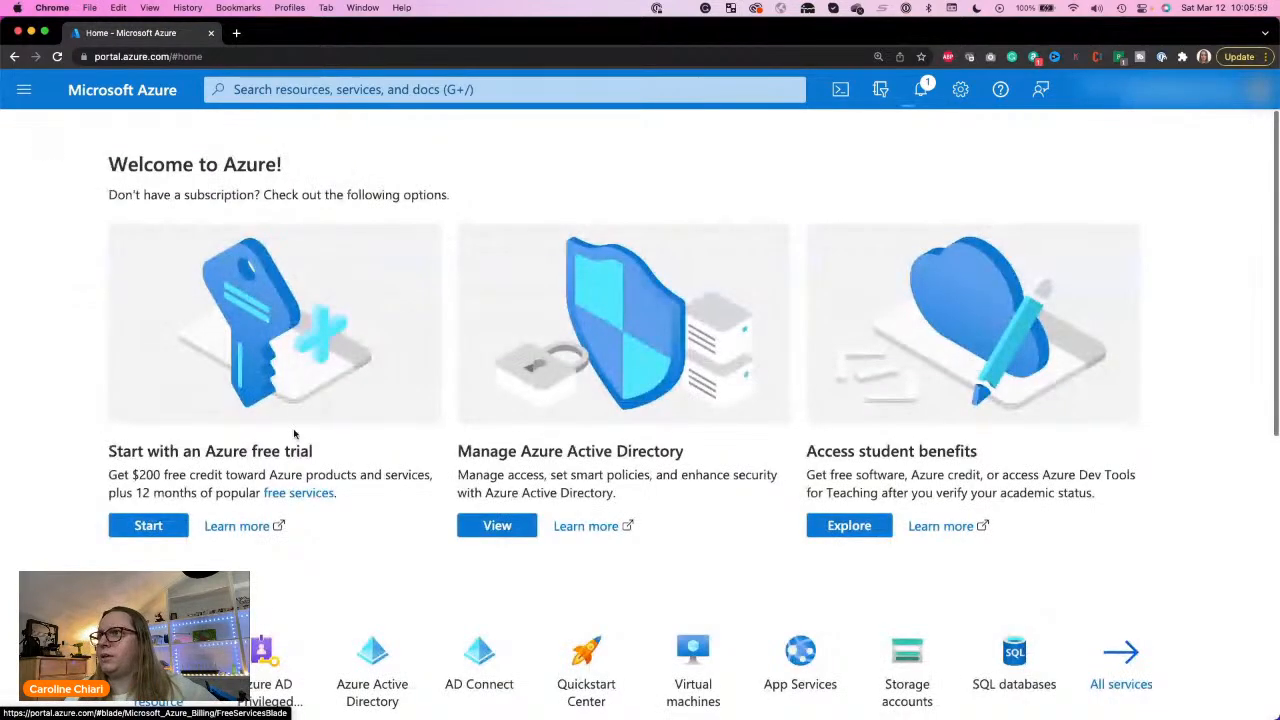
scroll(369, 654, "down", 3)
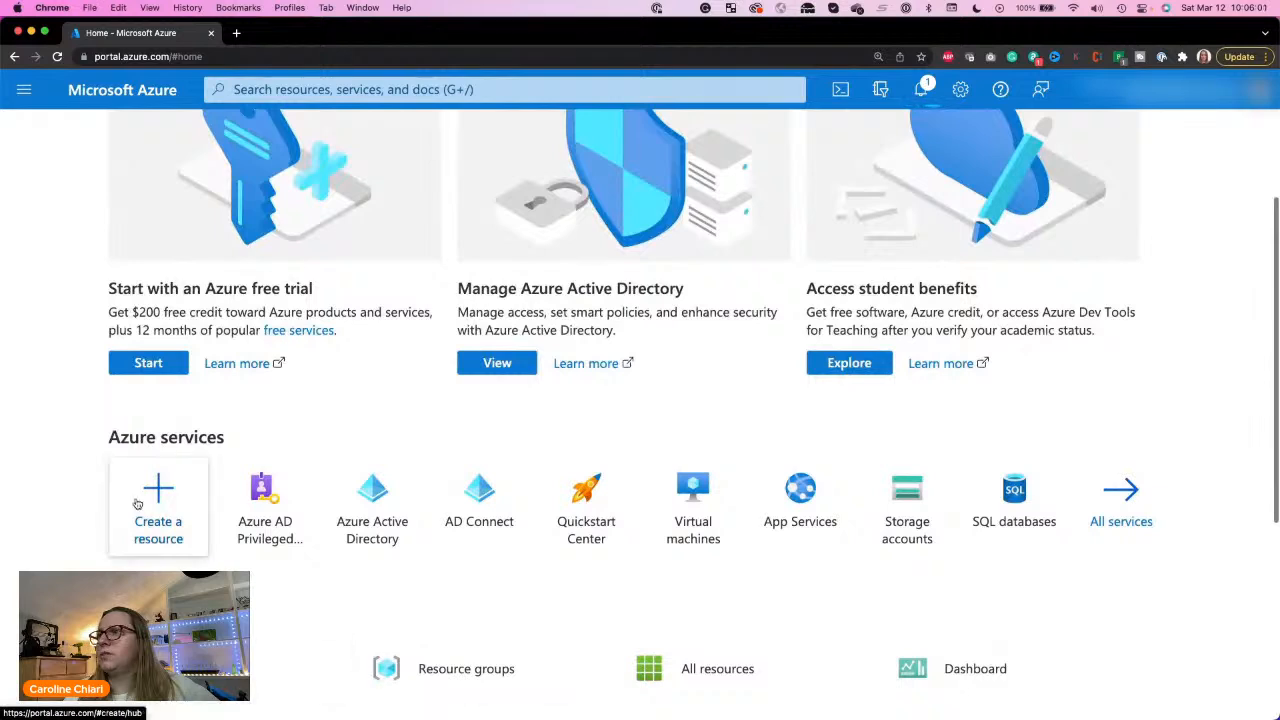
left_click(300, 668)
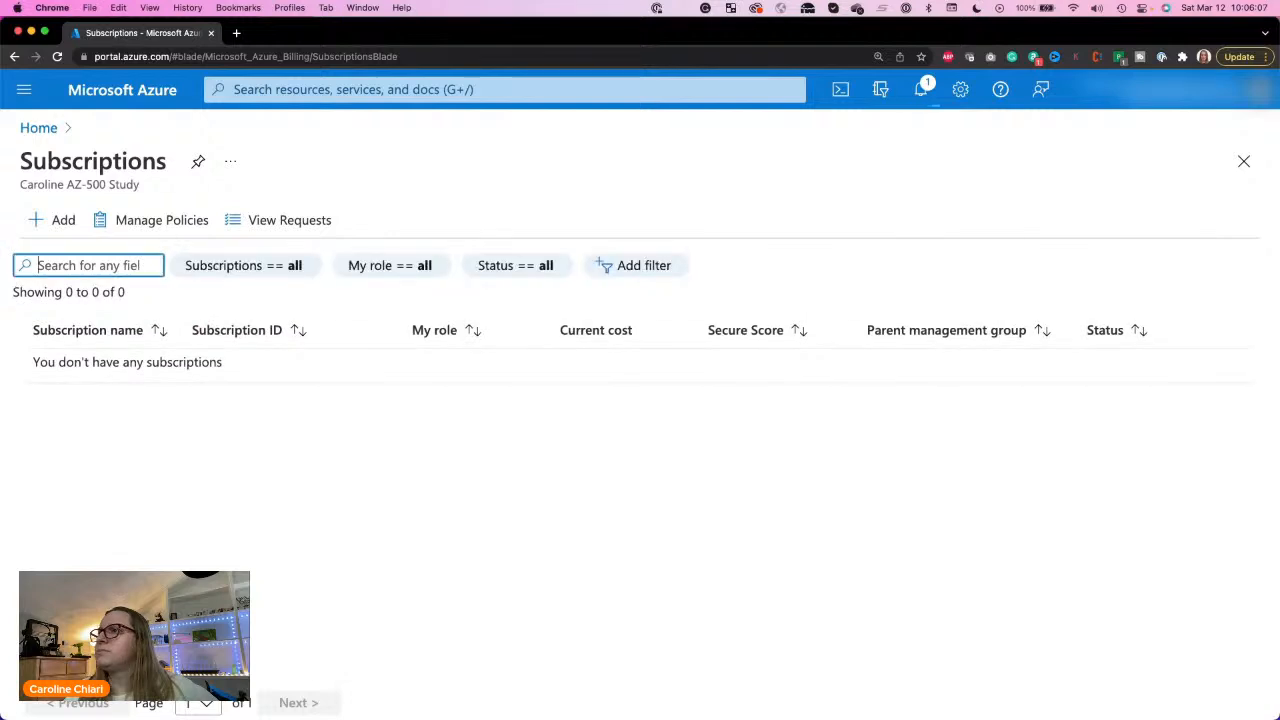
left_click(57, 220)
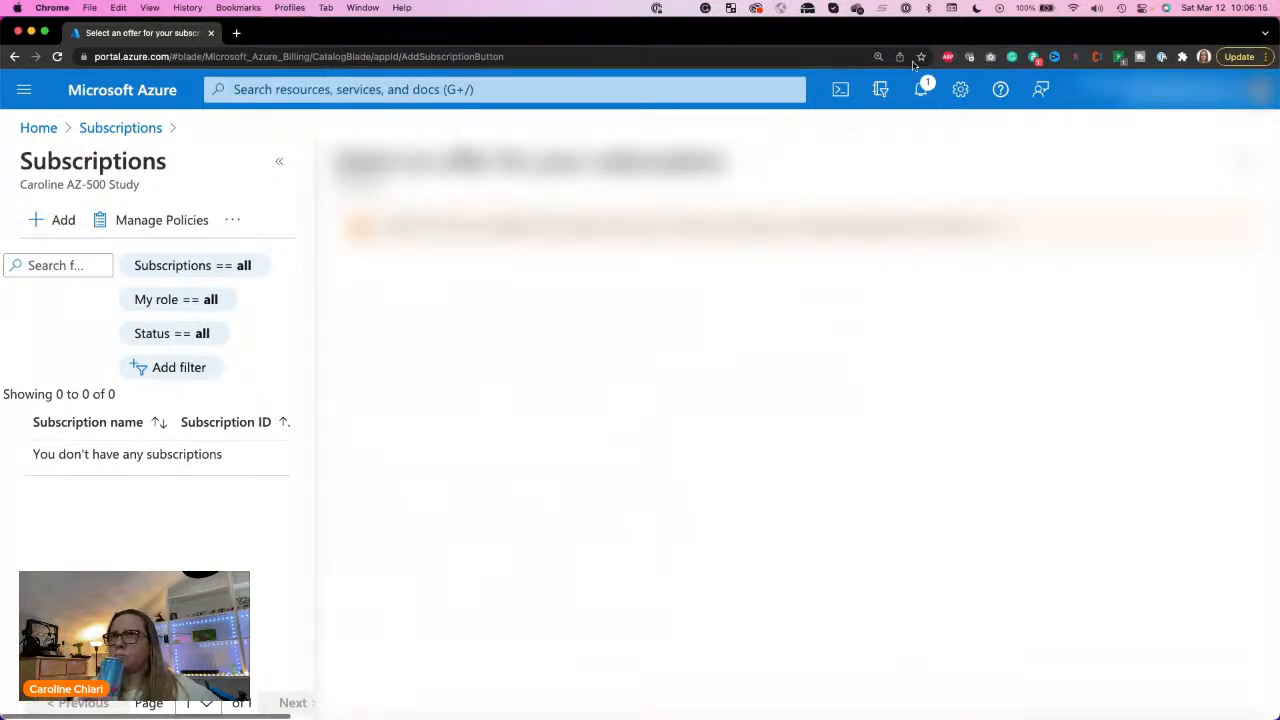
left_click_drag(913, 31, 1279, 50)
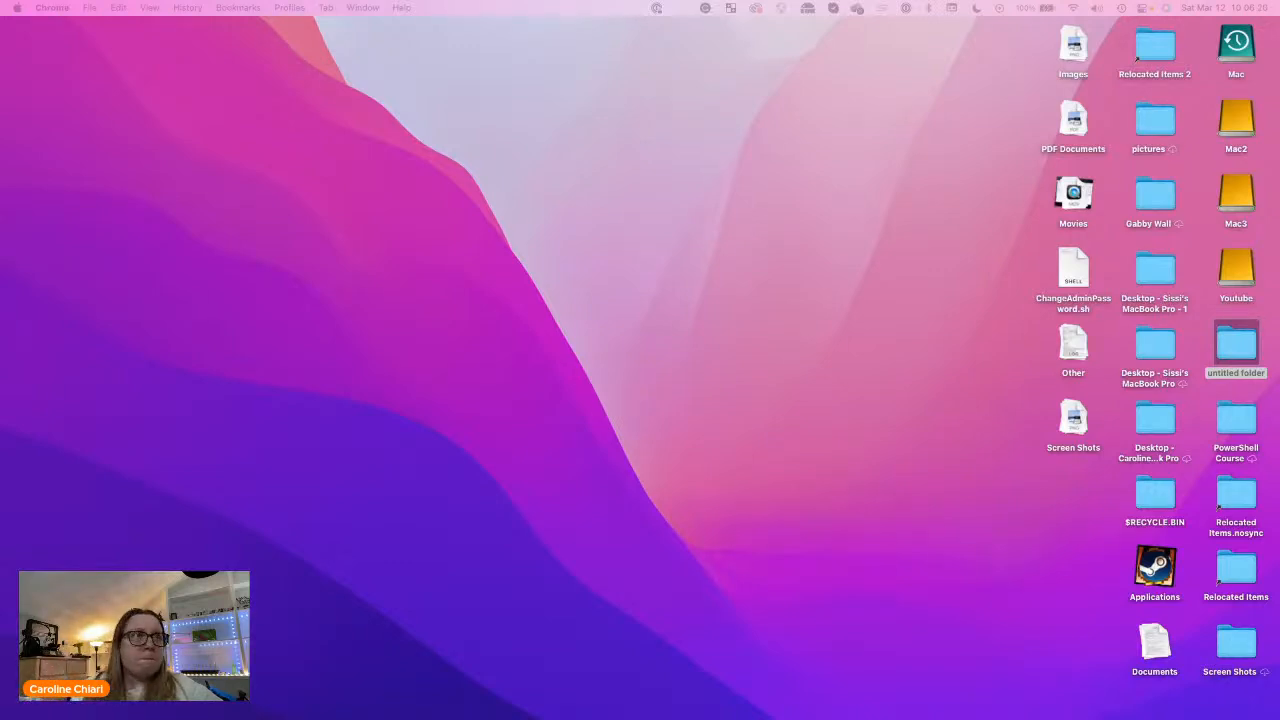
left_click_drag(1279, 14, 949, 4)
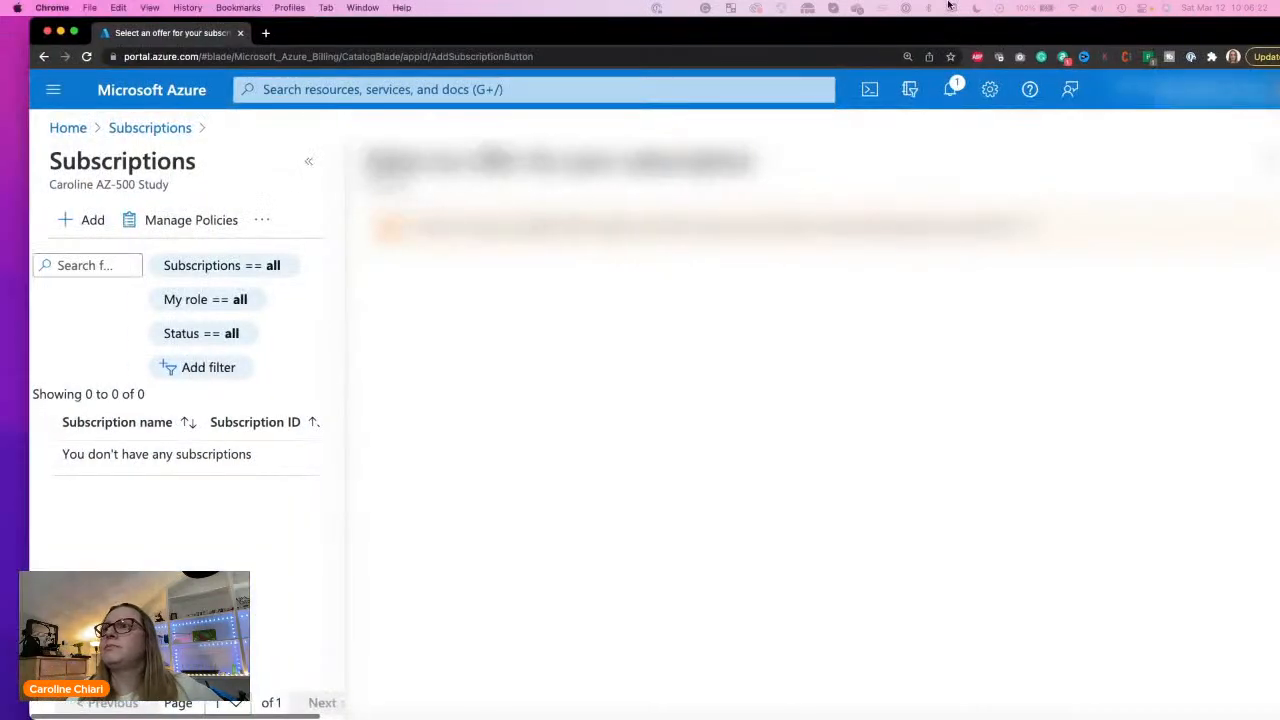
double_click(930, 29)
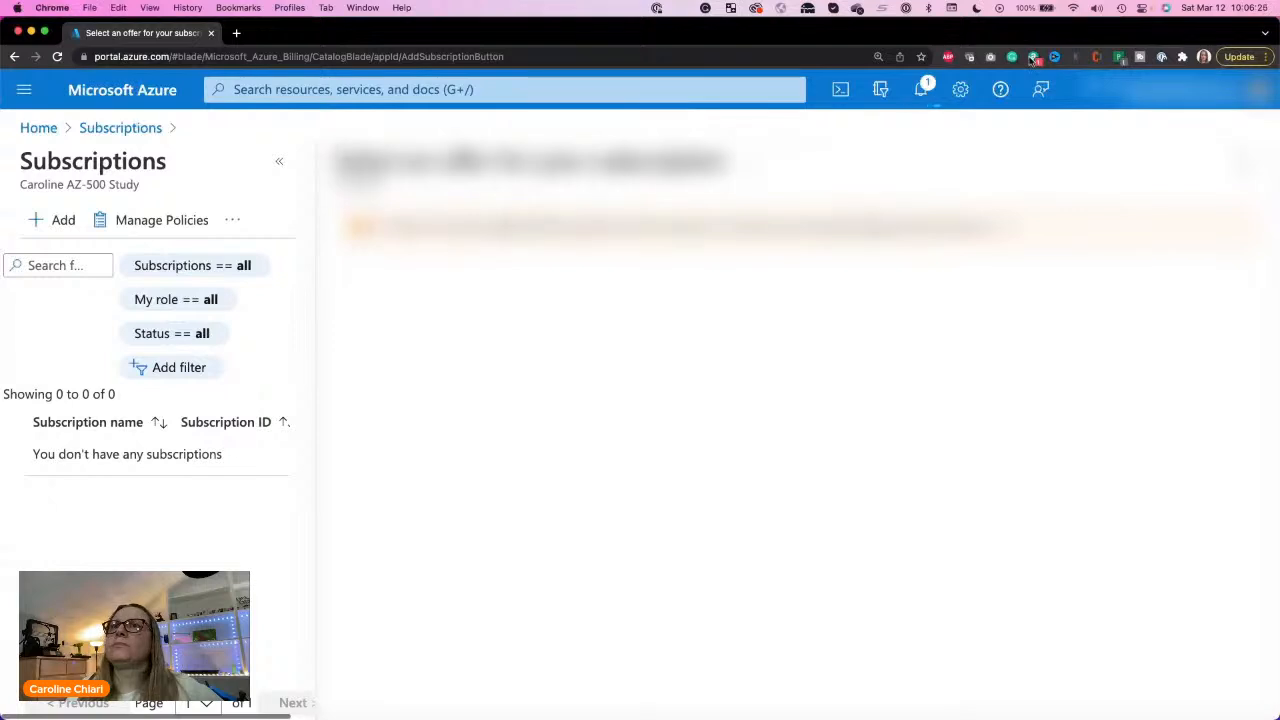
Step: Disable the blurring extension's blacklist to read the notice on the subscription offer page, and enable it again
left_click(1118, 56)
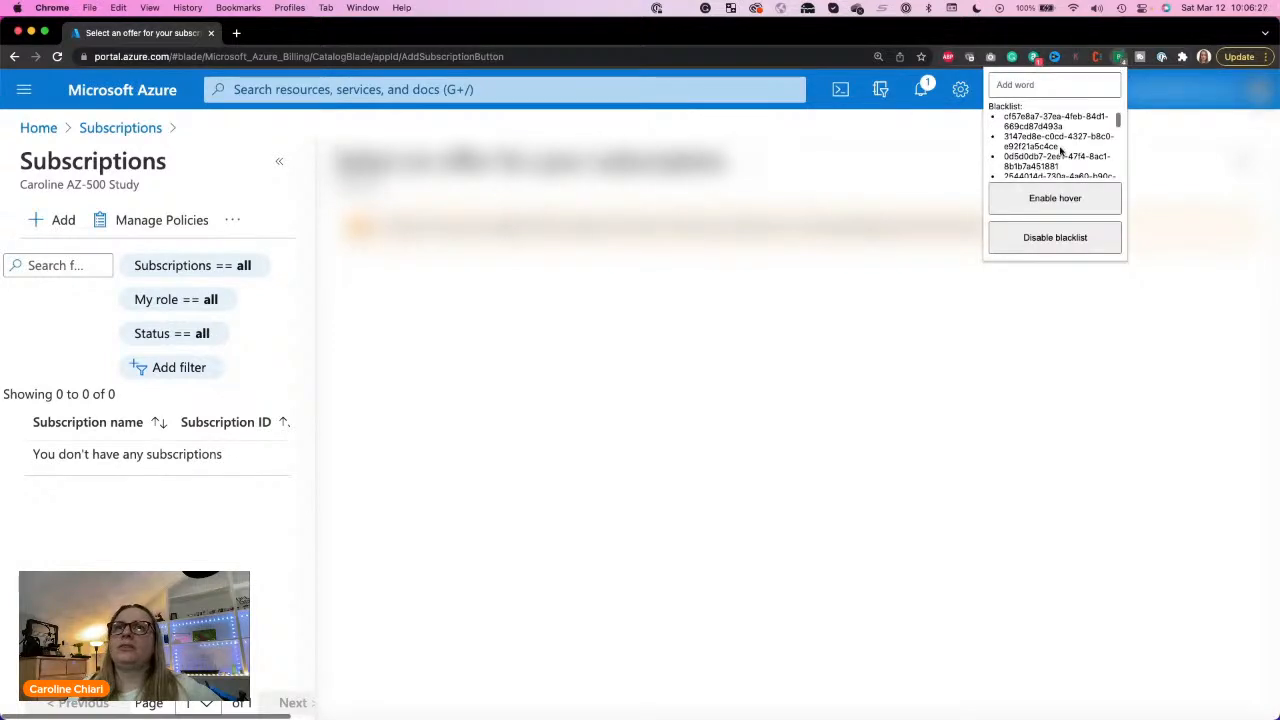
left_click(1058, 246)
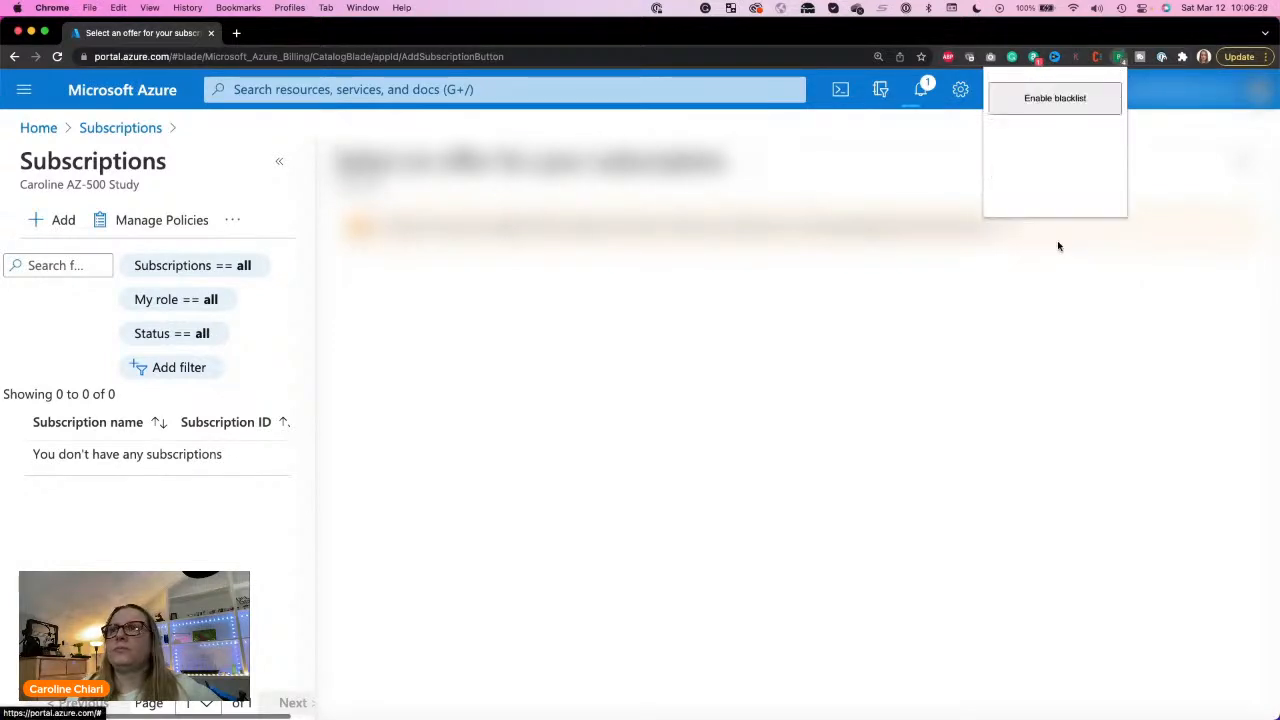
left_click(1040, 266)
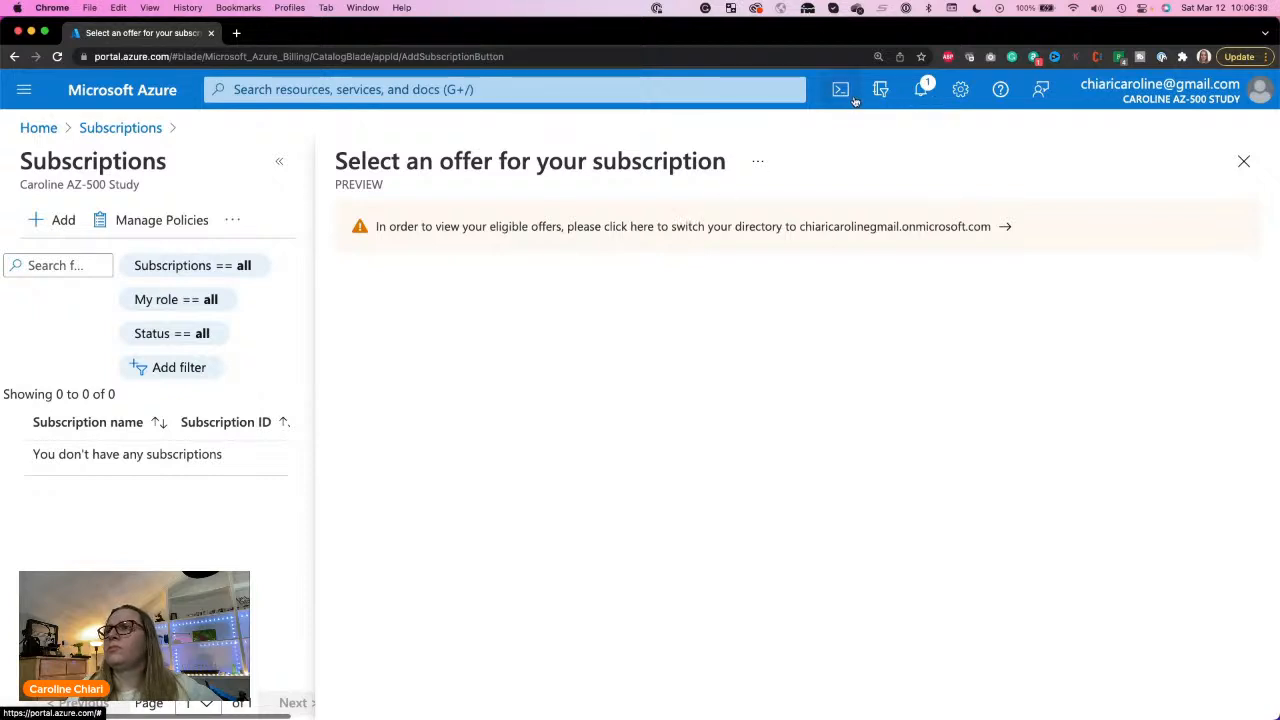
left_click(1119, 57)
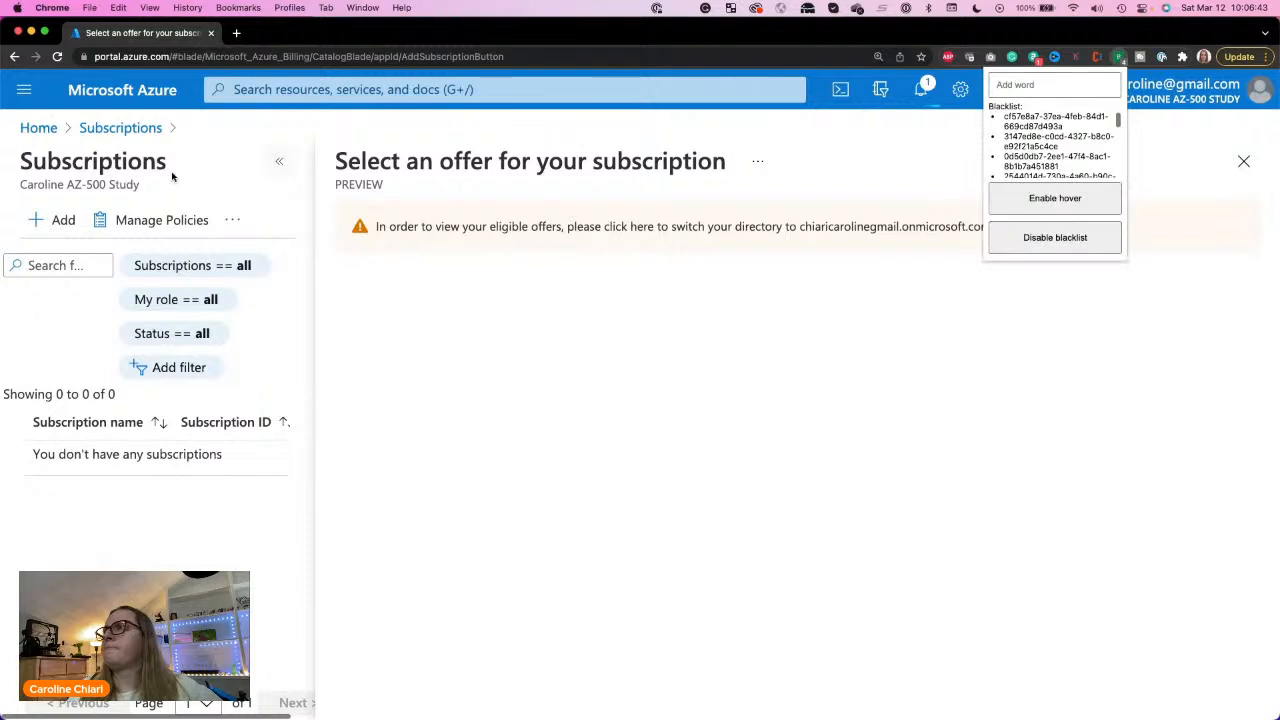
Step: Leave Subscriptions, return to Azure resources in Azure AD Privileged Identity Management, and set the directory filter to All
left_click(104, 128)
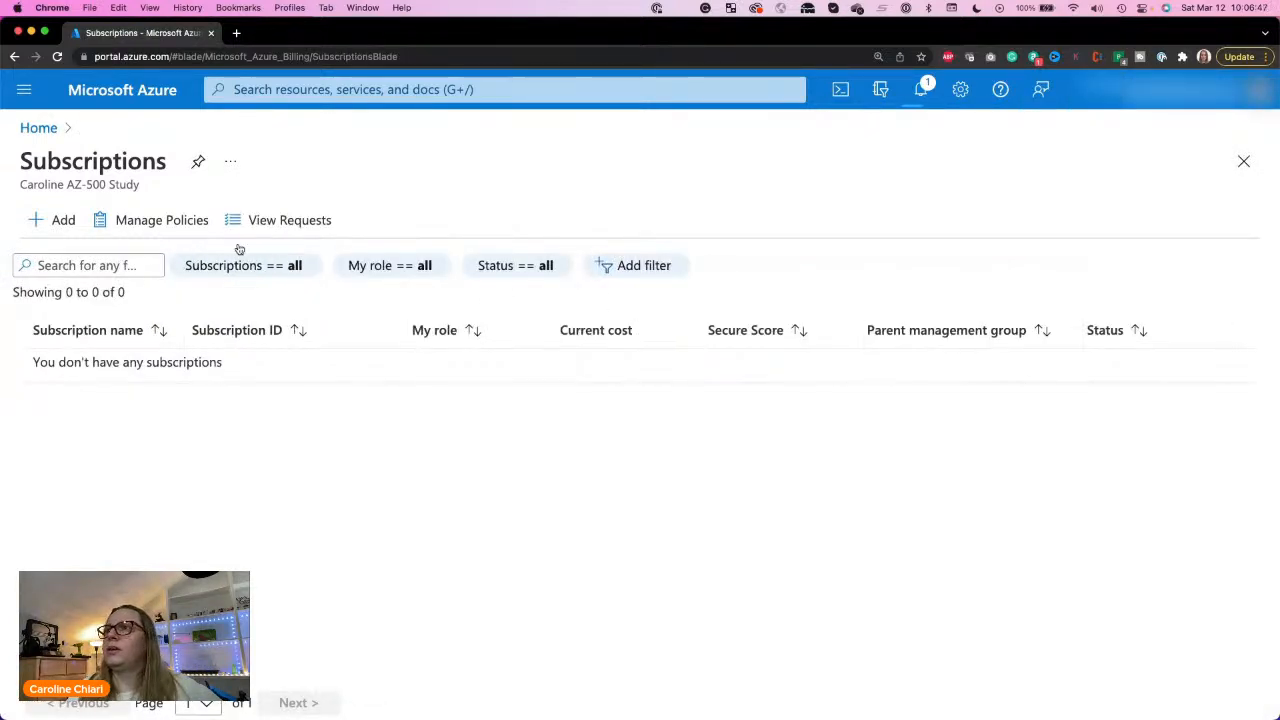
left_click(30, 127)
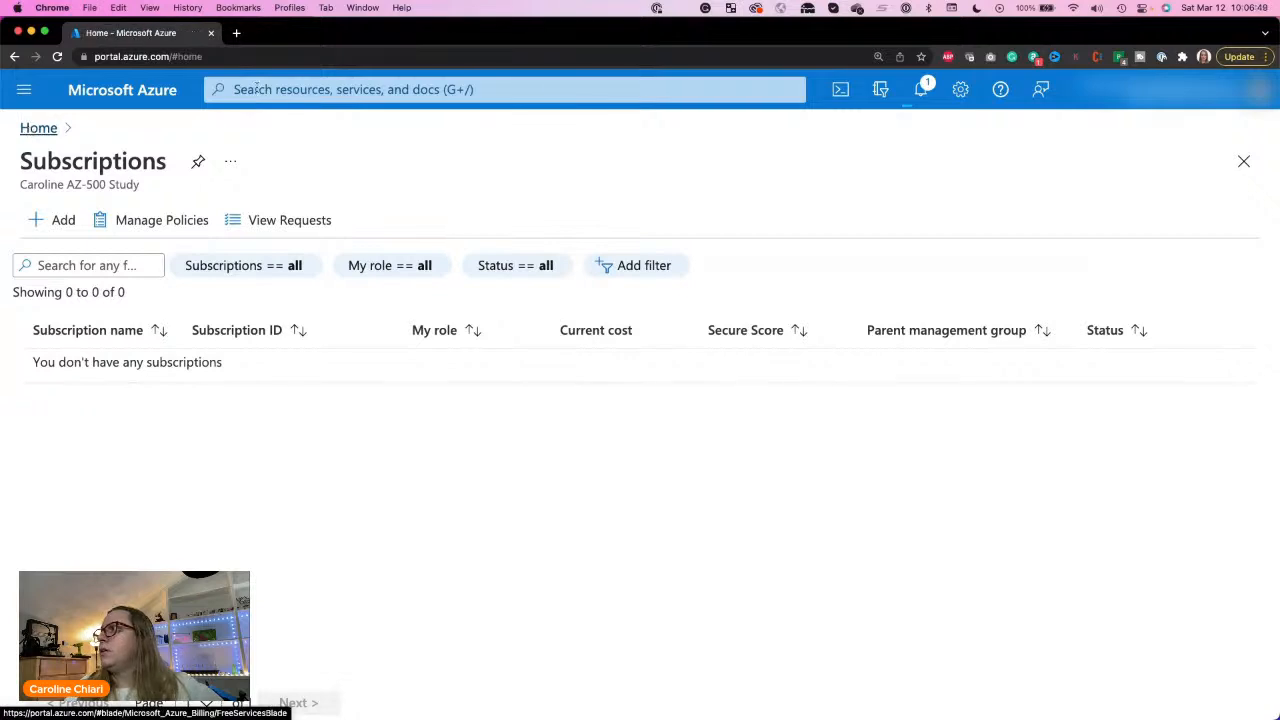
left_click(413, 89)
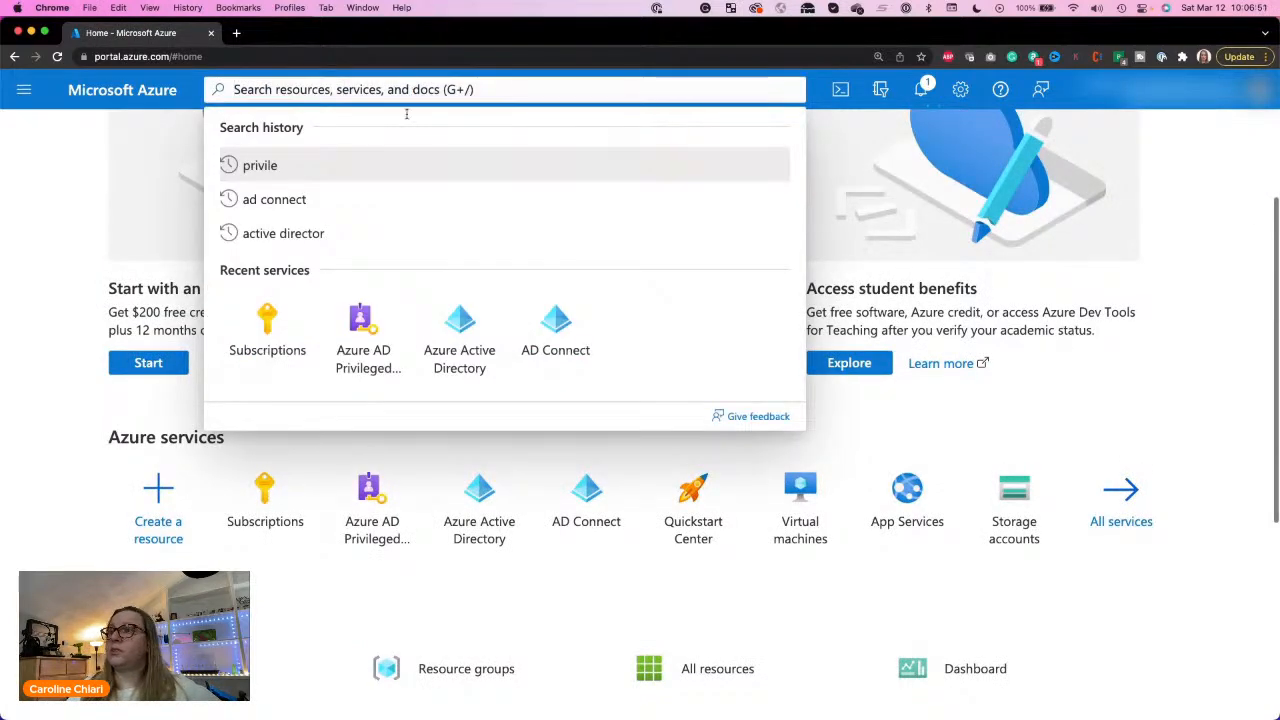
left_click(381, 360)
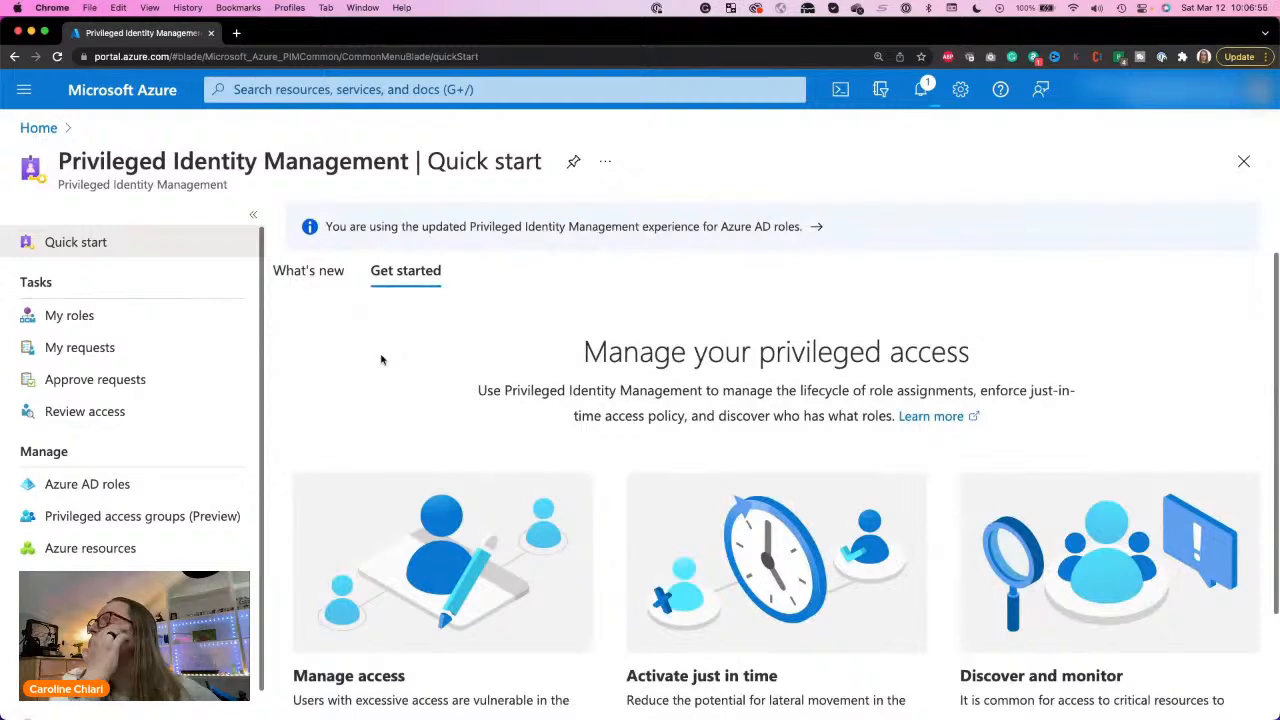
left_click(54, 553)
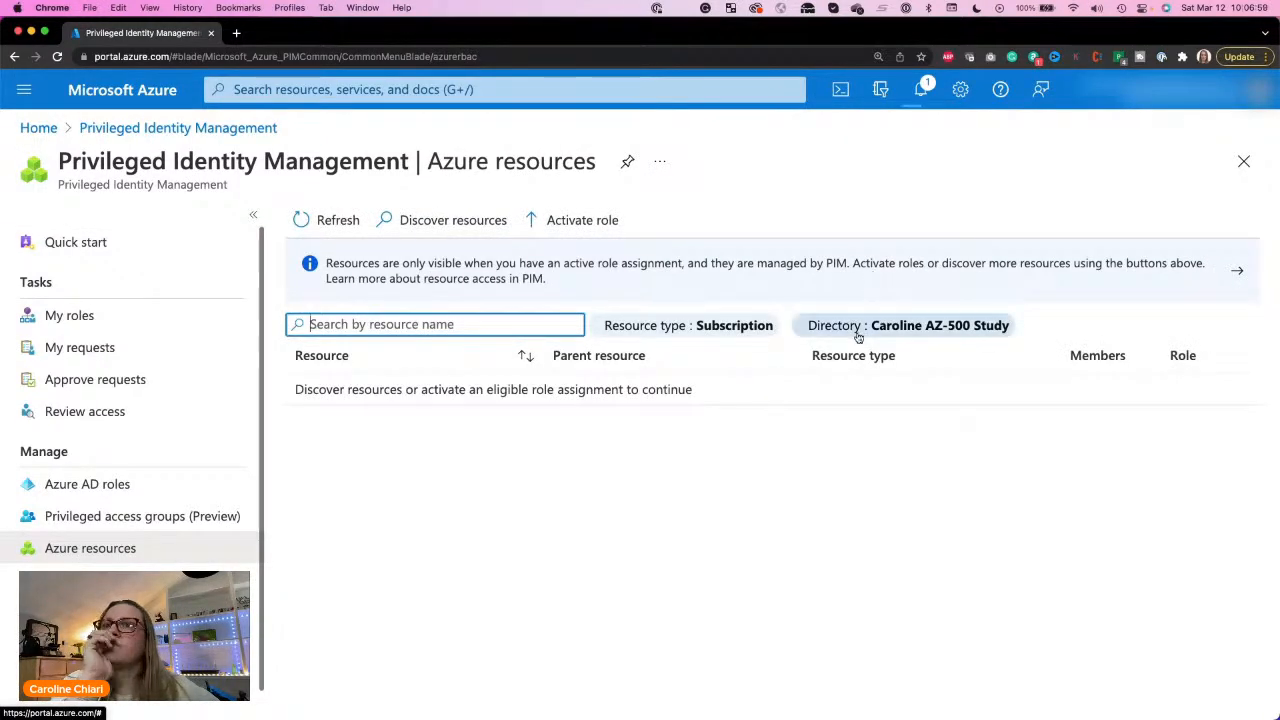
left_click(857, 337)
left_click(922, 394)
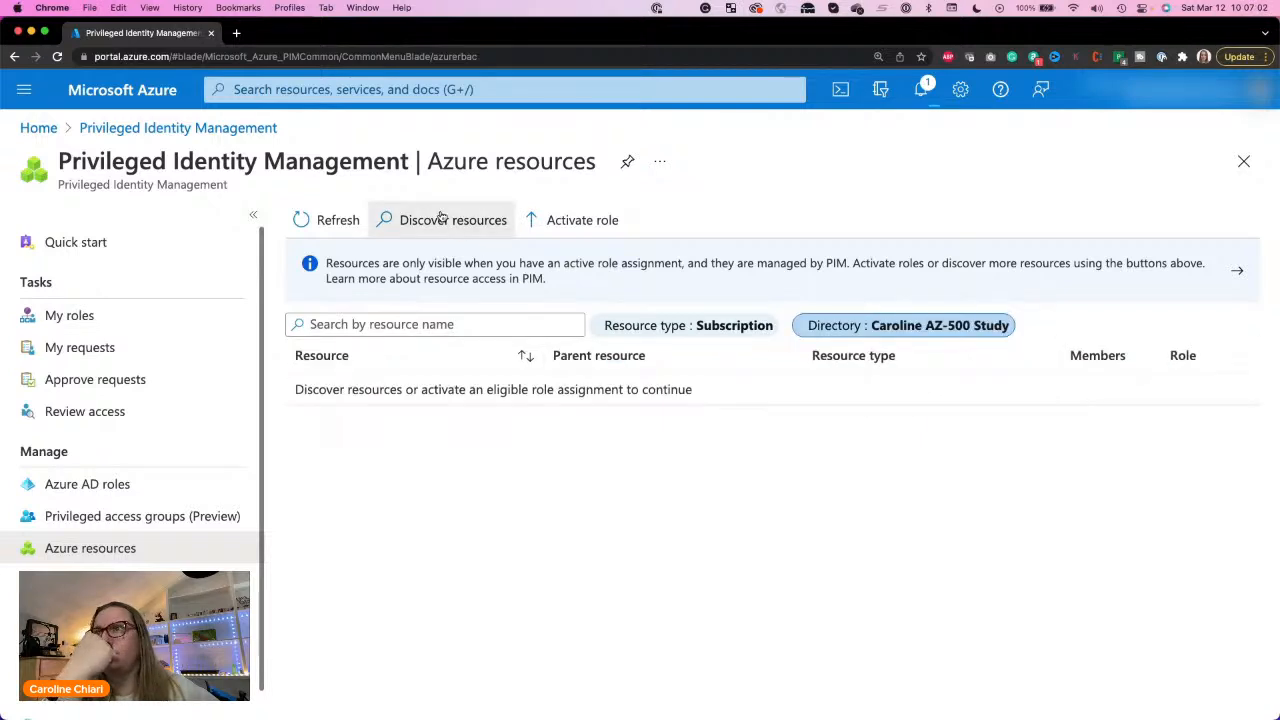
Step: Rerun resource discovery with resource type and resource state set to All, refreshing the list after each filter change
left_click(441, 218)
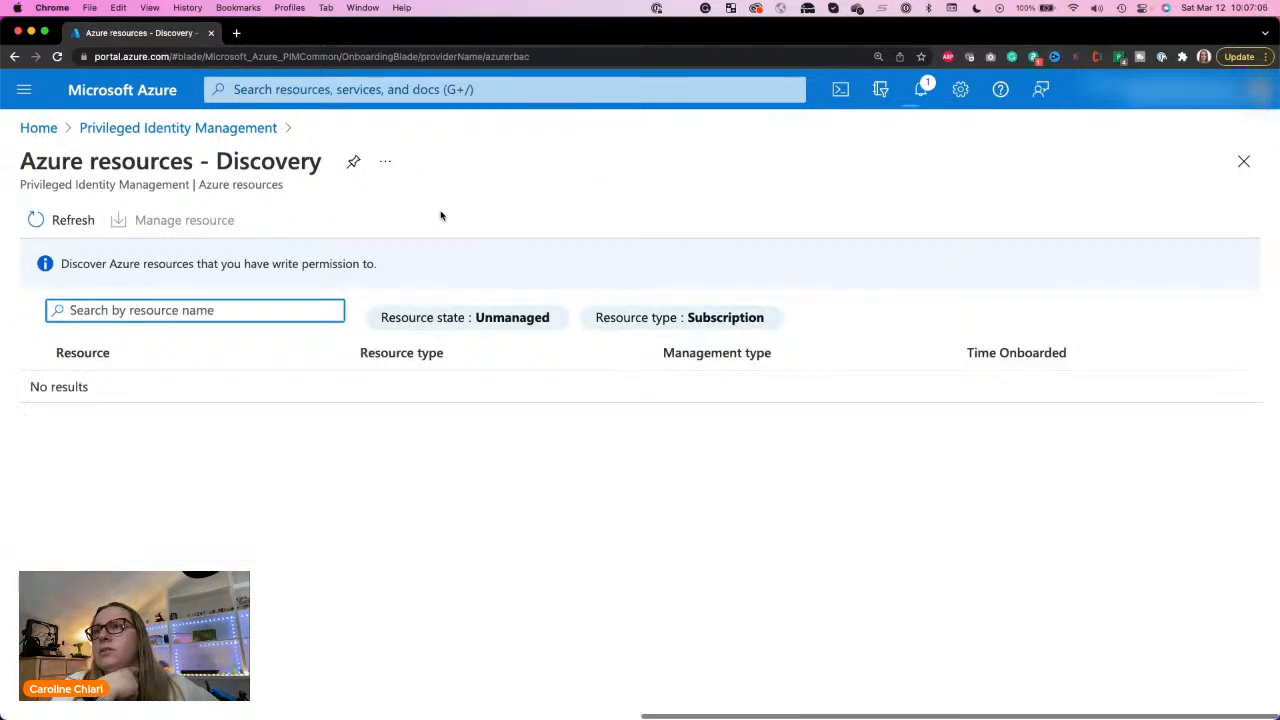
left_click(688, 320)
left_click(700, 349)
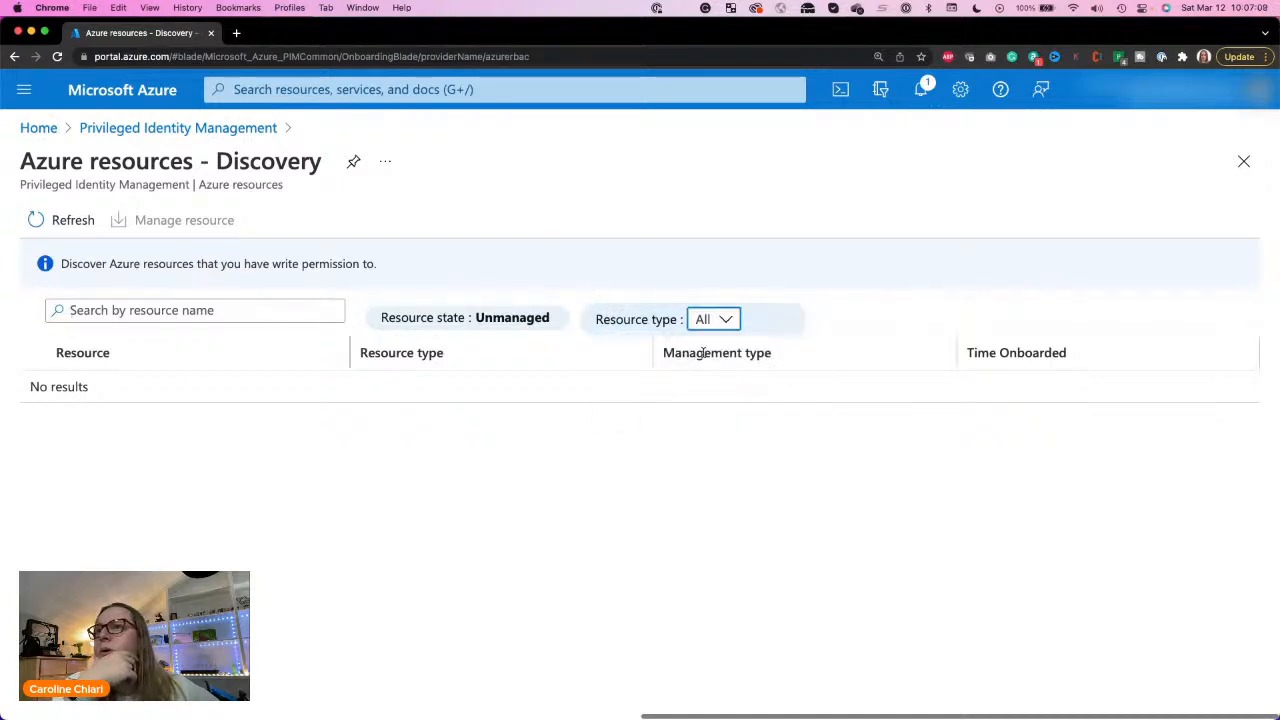
left_click(64, 221)
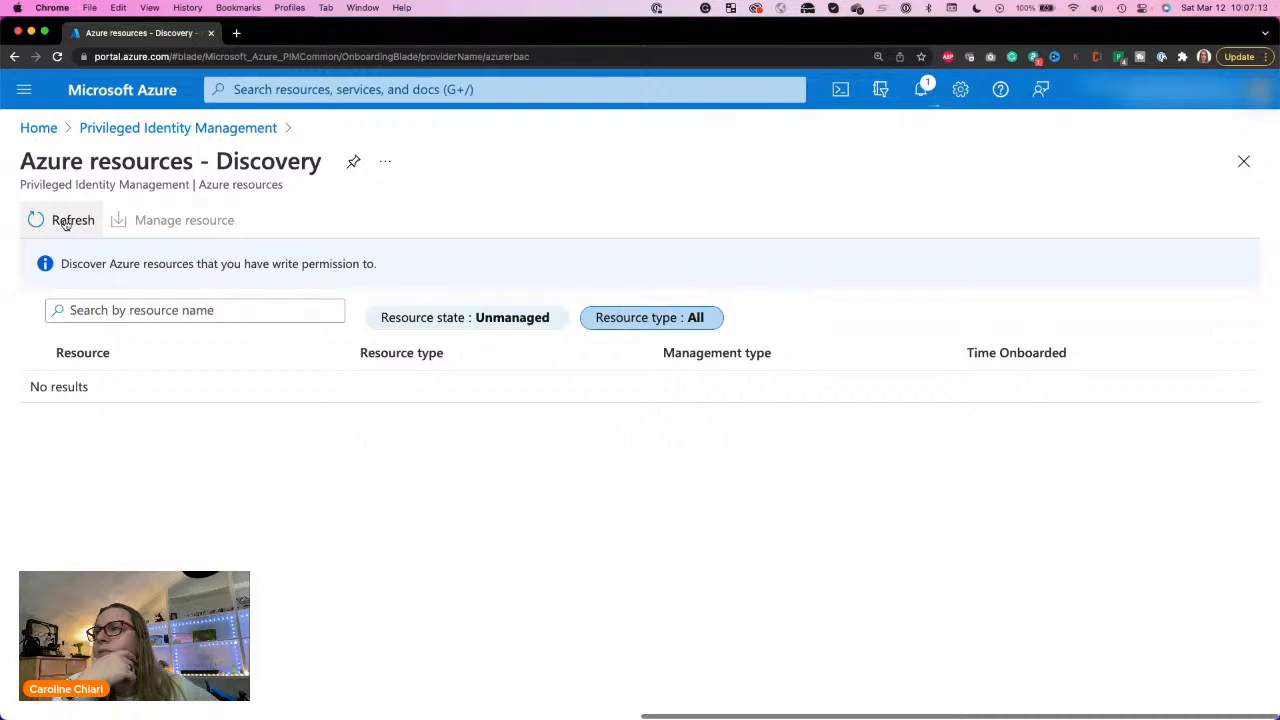
left_click(521, 320)
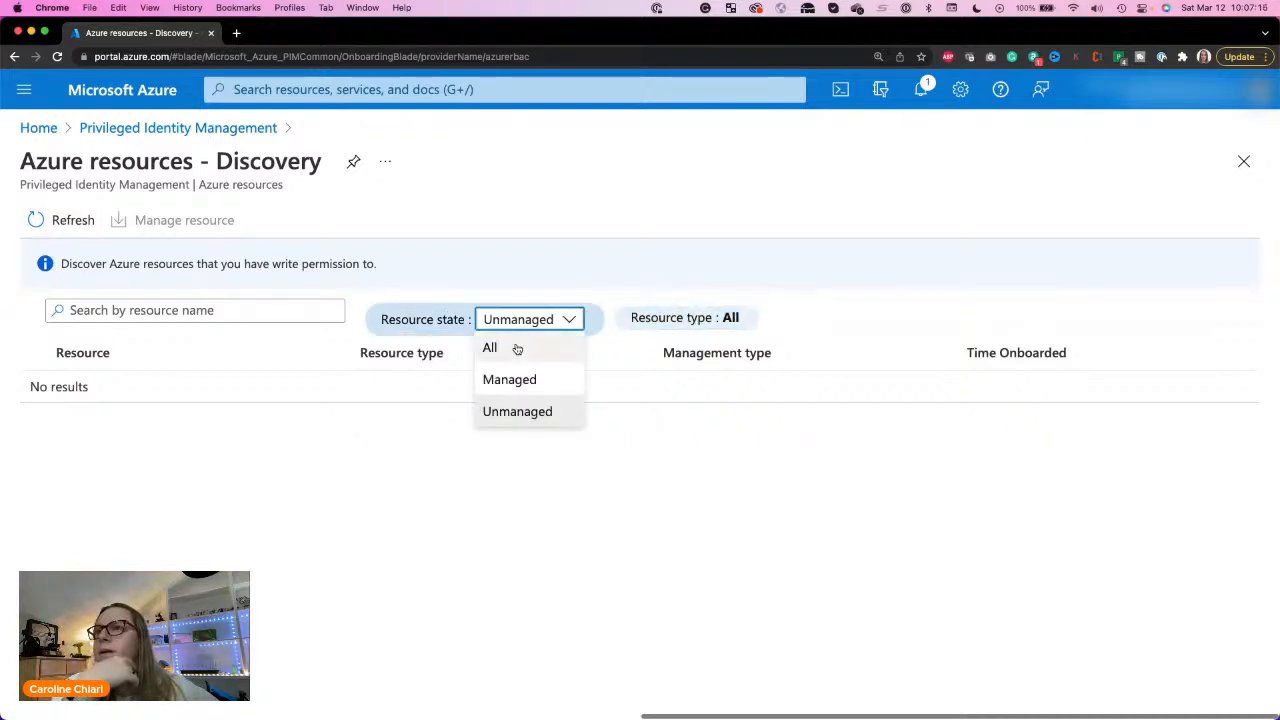
left_click(517, 348)
left_click(70, 223)
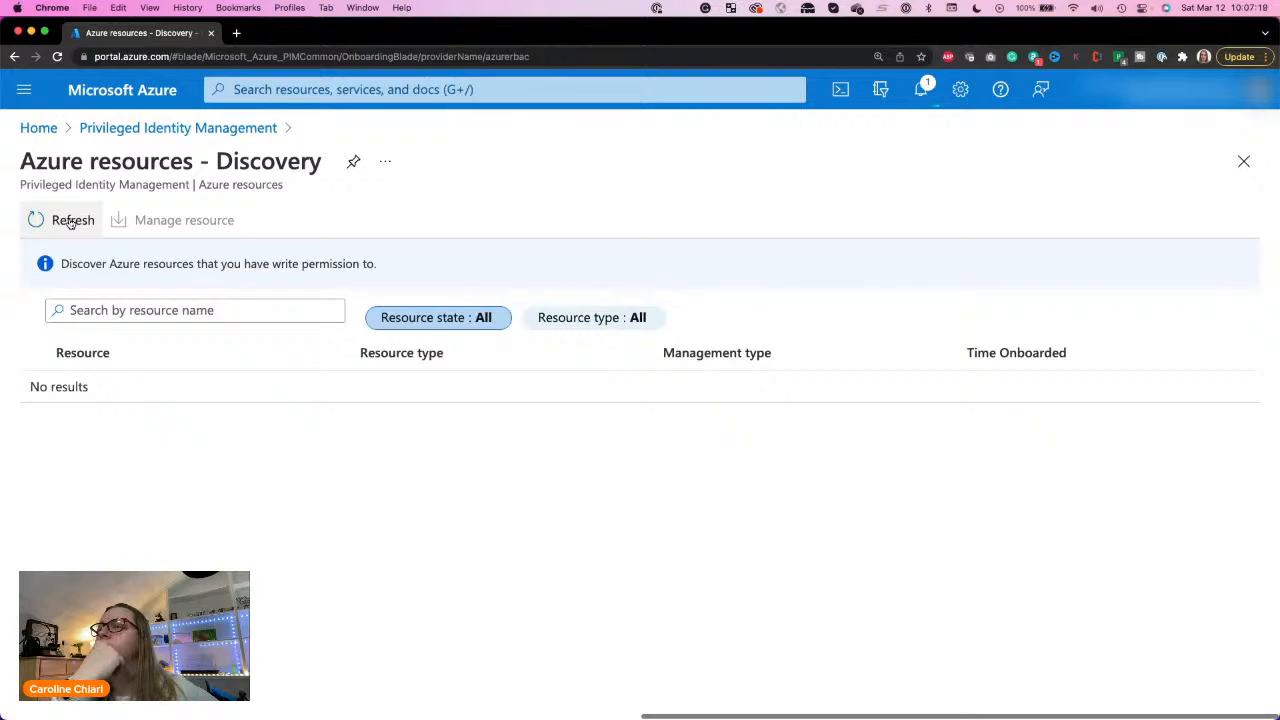
Step: Return to the Azure resources overview, review the portal notifications, and close them
left_click(178, 128)
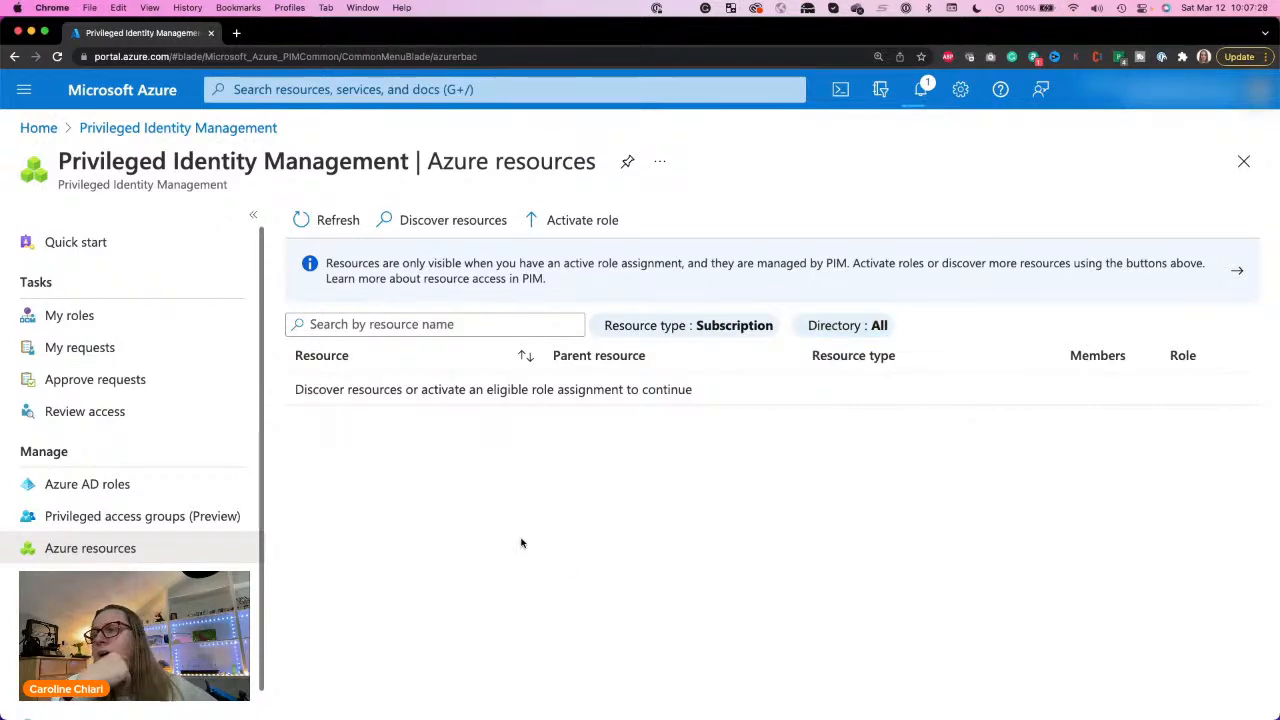
left_click(922, 90)
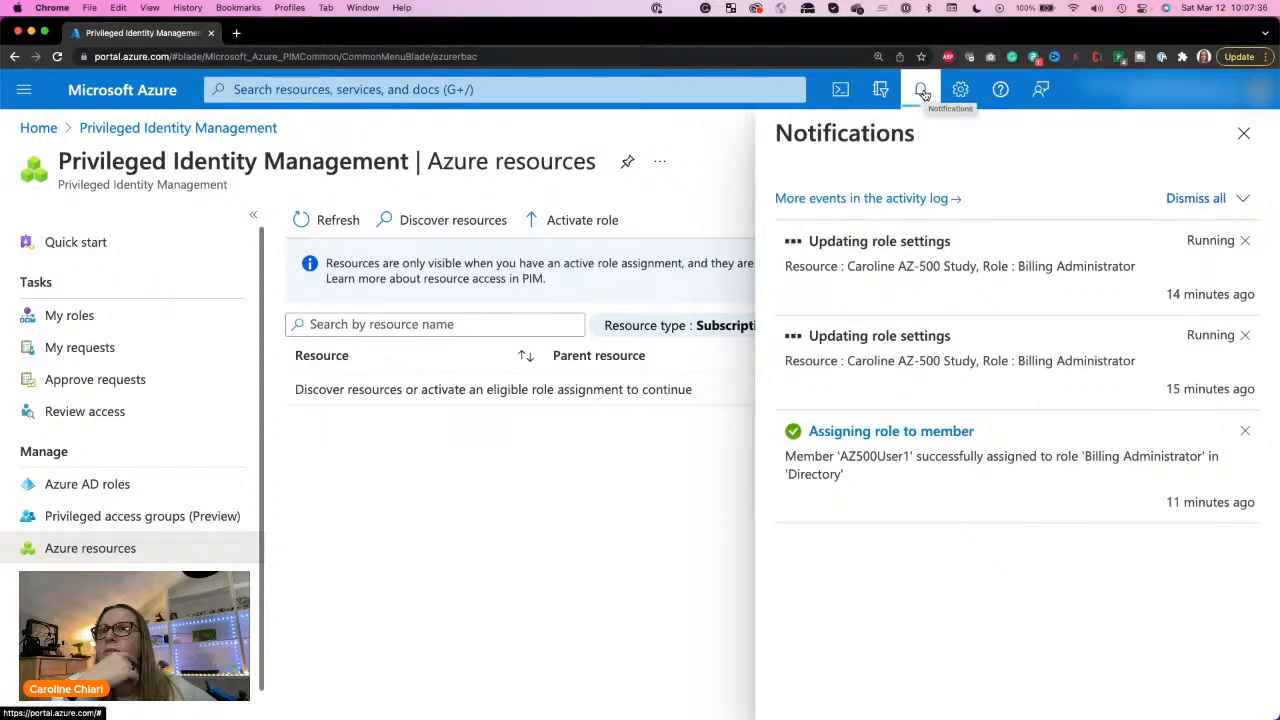
left_click(922, 91)
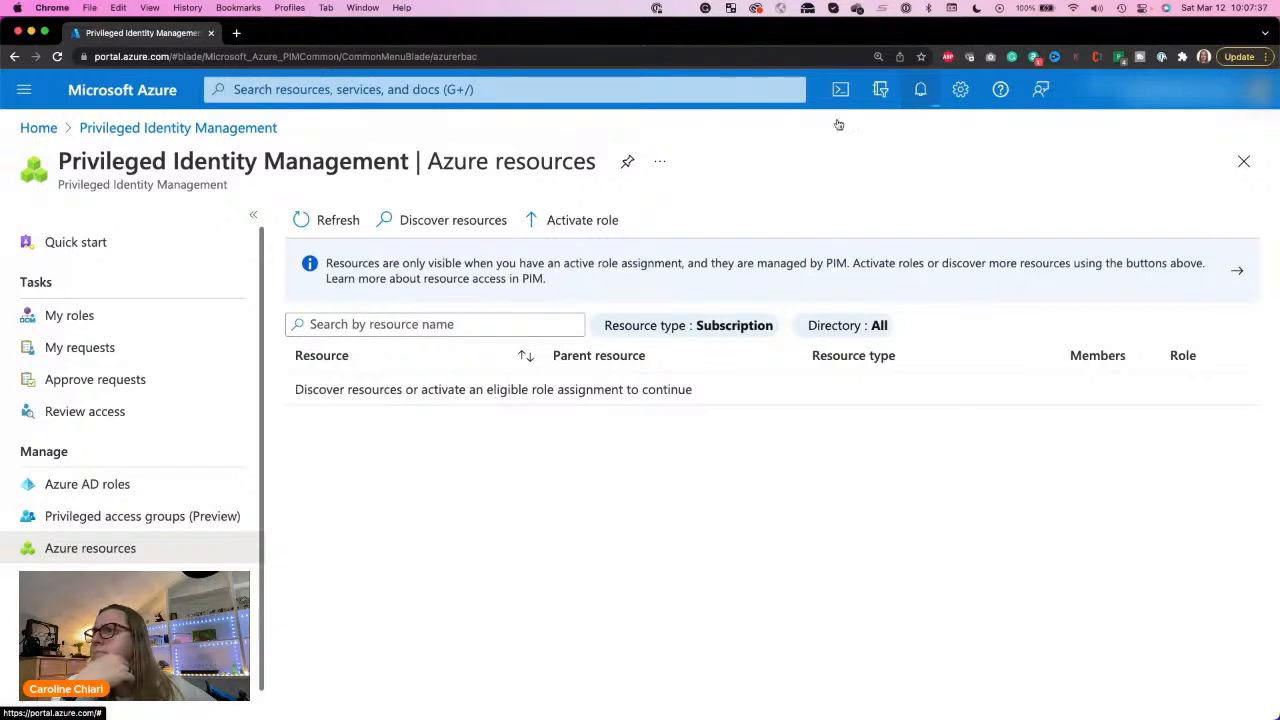
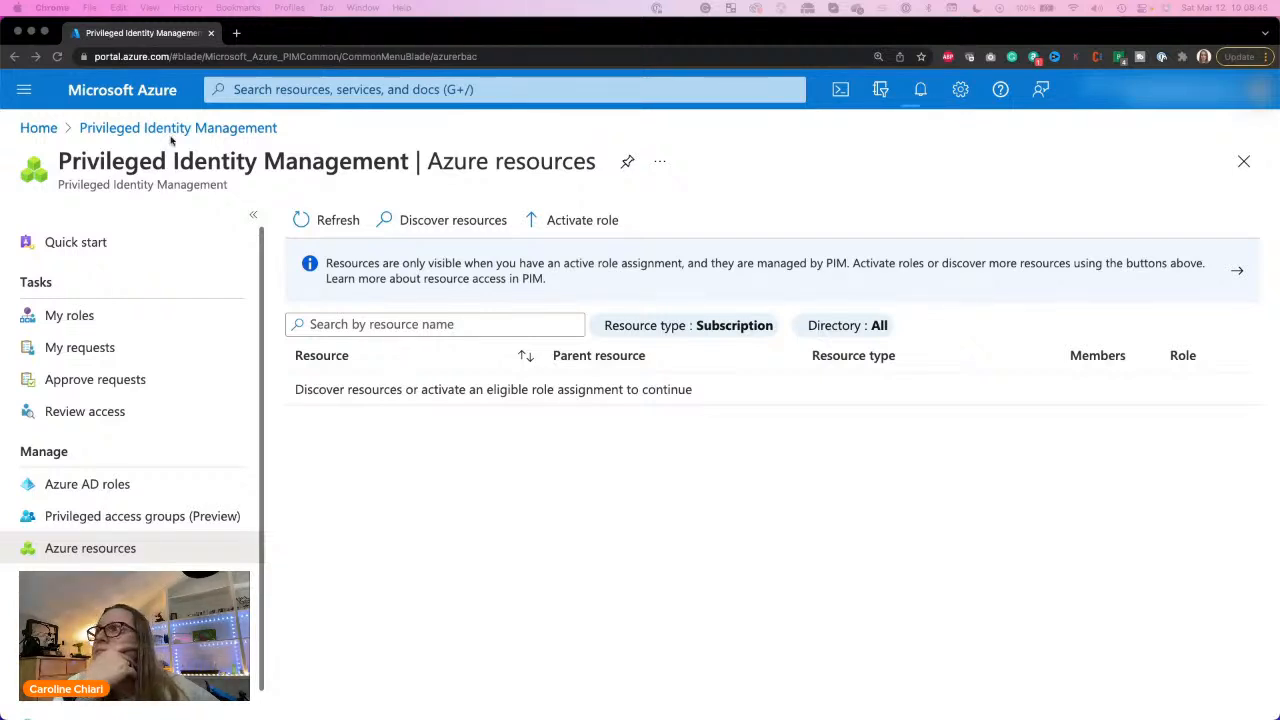
Step: Return to the portal home, open Subscriptions, and start adding a subscription to check the available offers
left_click(42, 129)
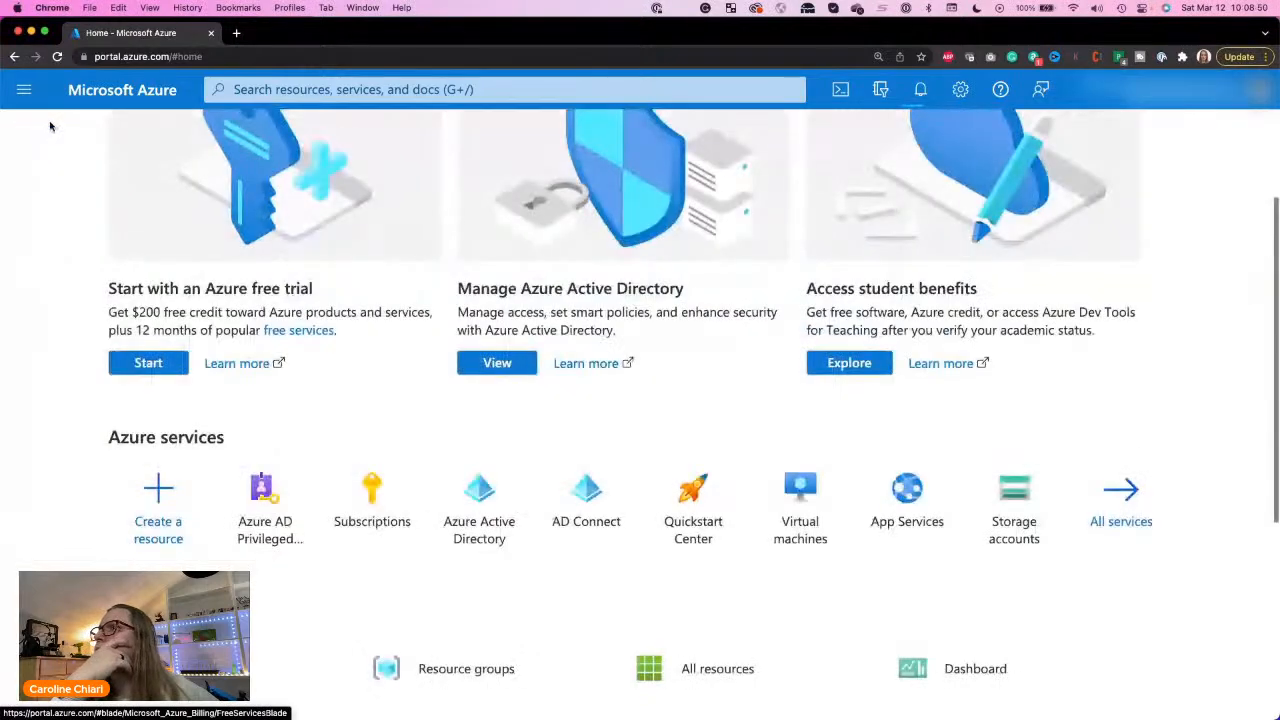
left_click(349, 490)
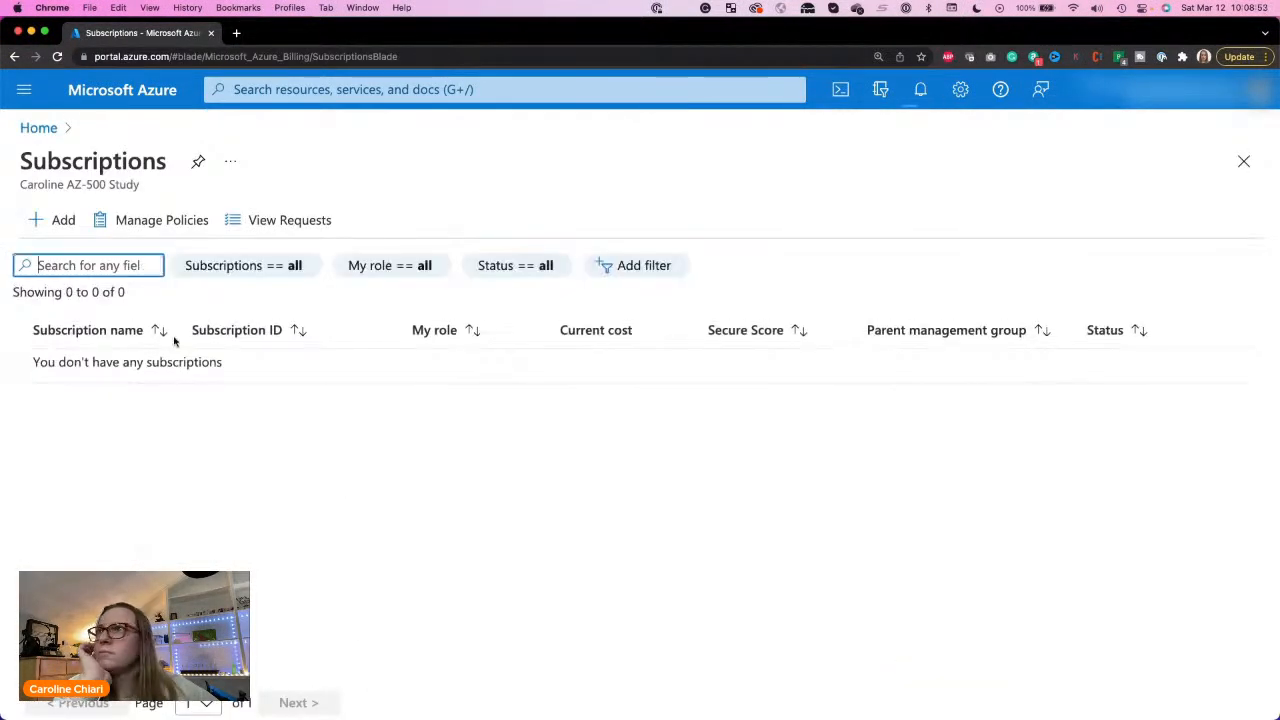
left_click(52, 222)
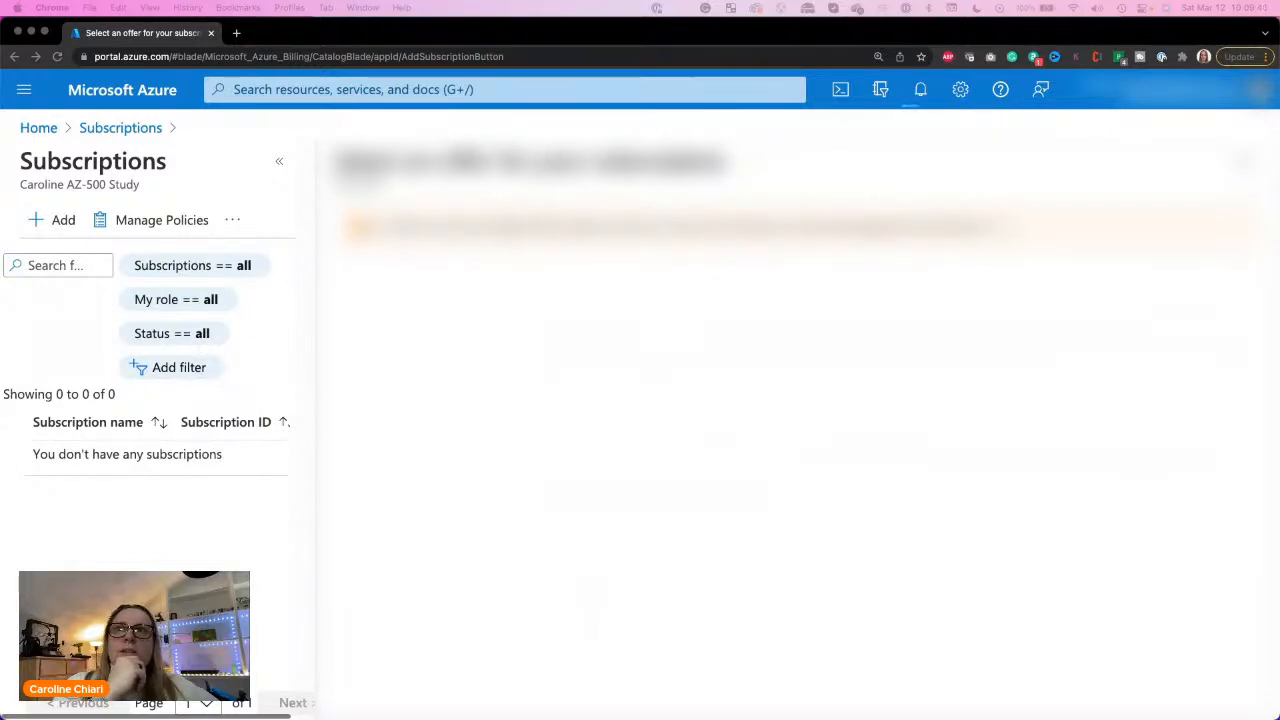
Step: Switch back to the Microsoft Learn exercise window and continue to the Knowledge check unit
key("ctrl+Up")
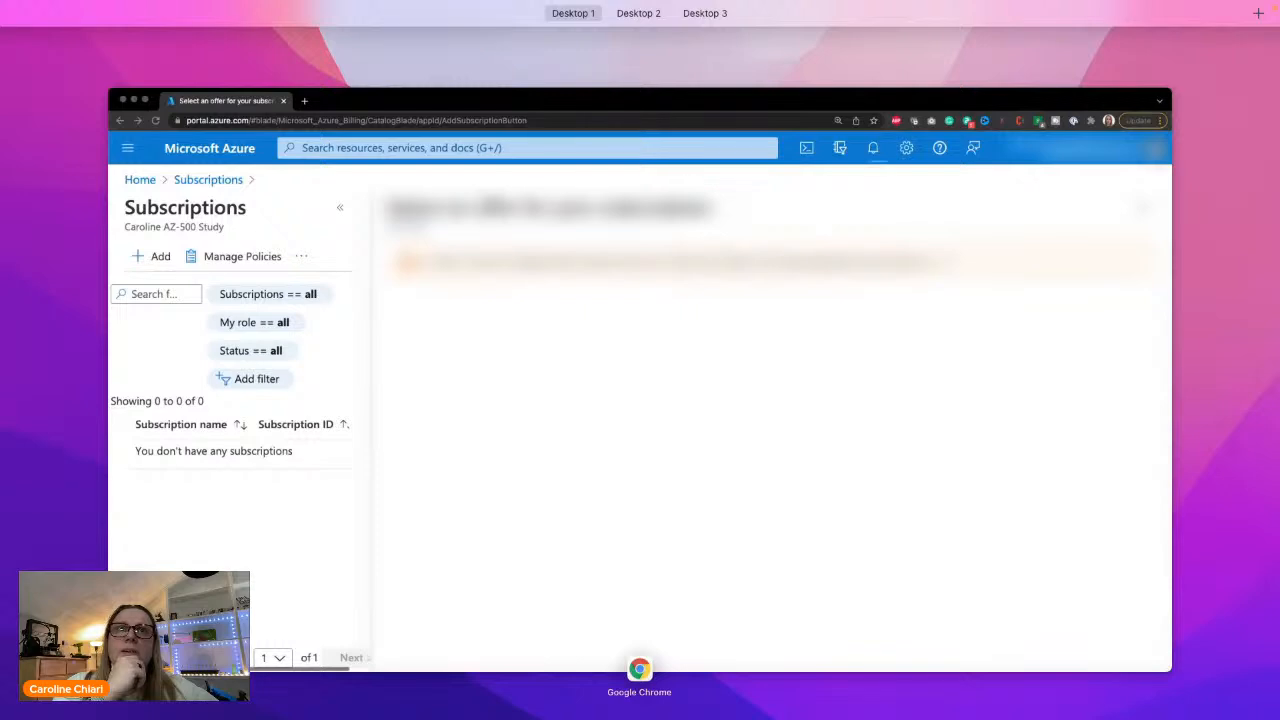
key("ctrl+Up")
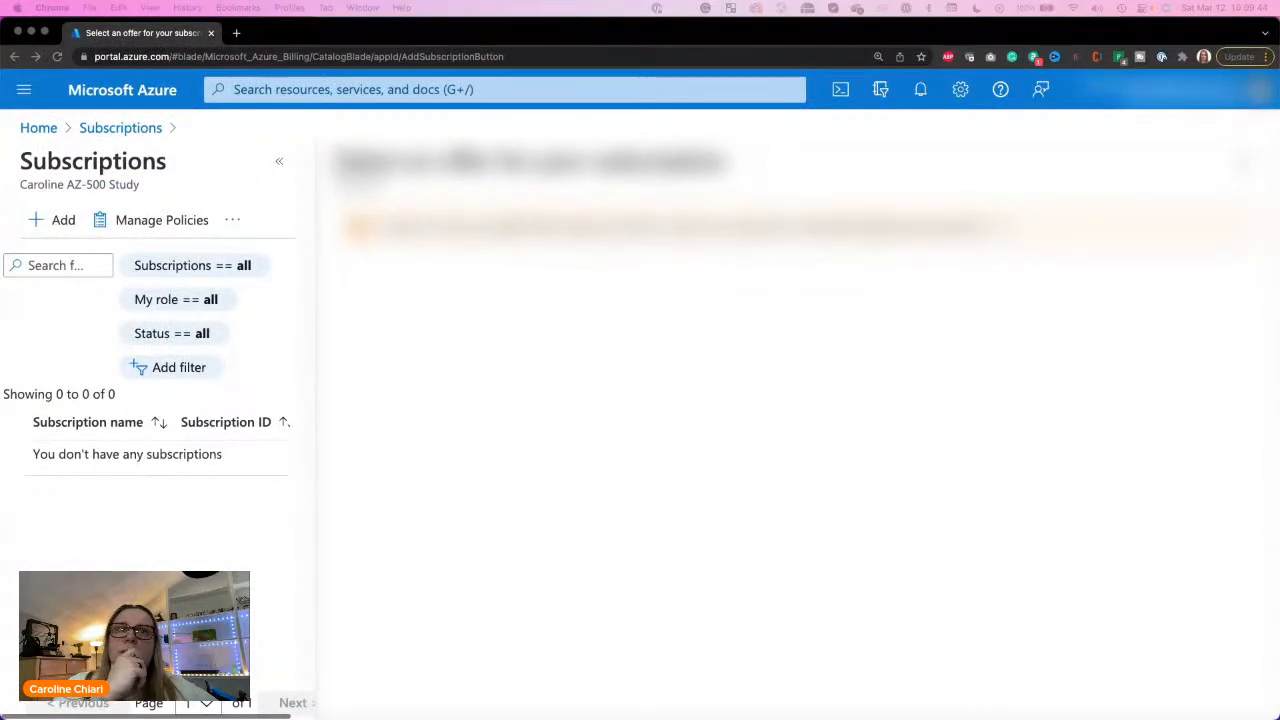
left_click_drag(1278, 37, 770, 106)
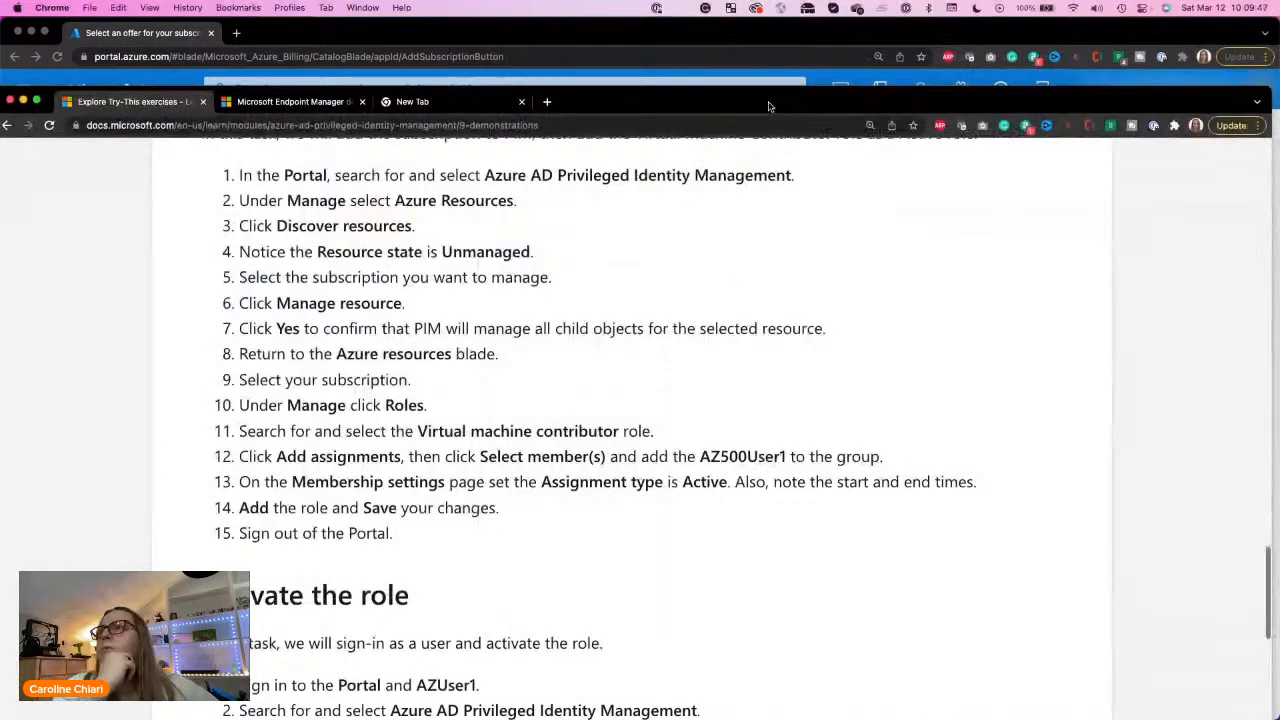
scroll(586, 560, "down", 10)
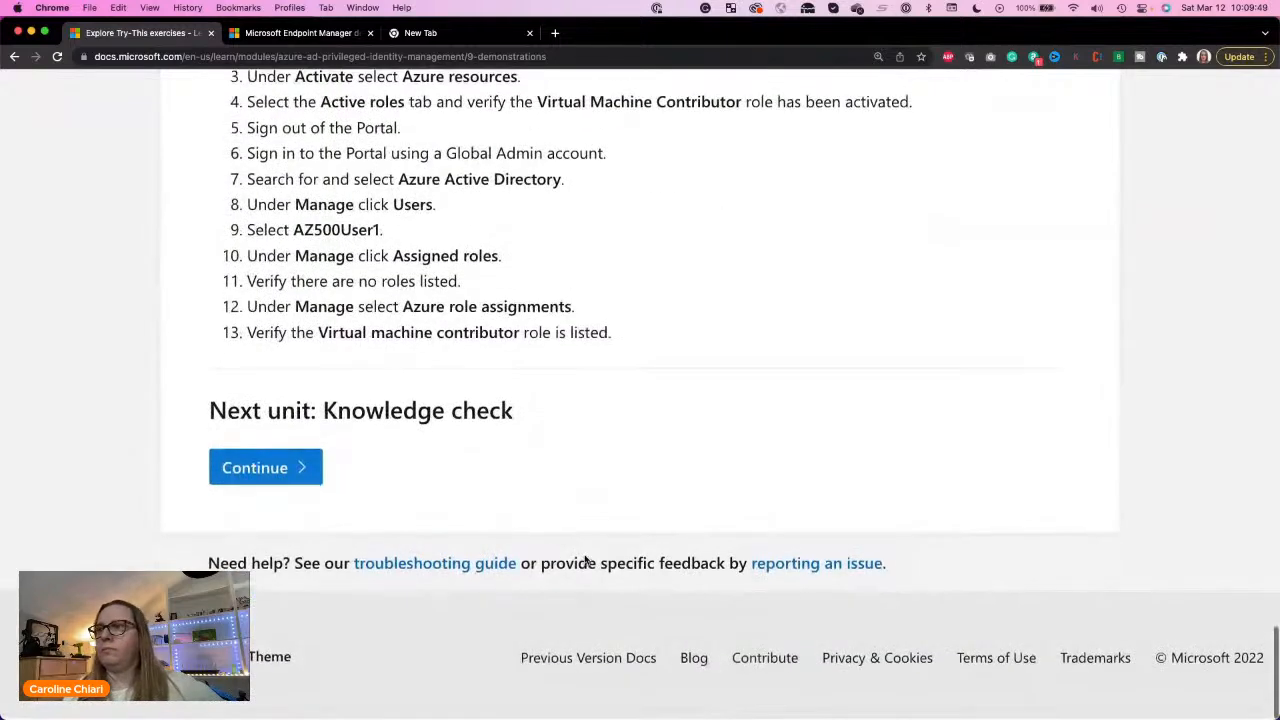
left_click(251, 474)
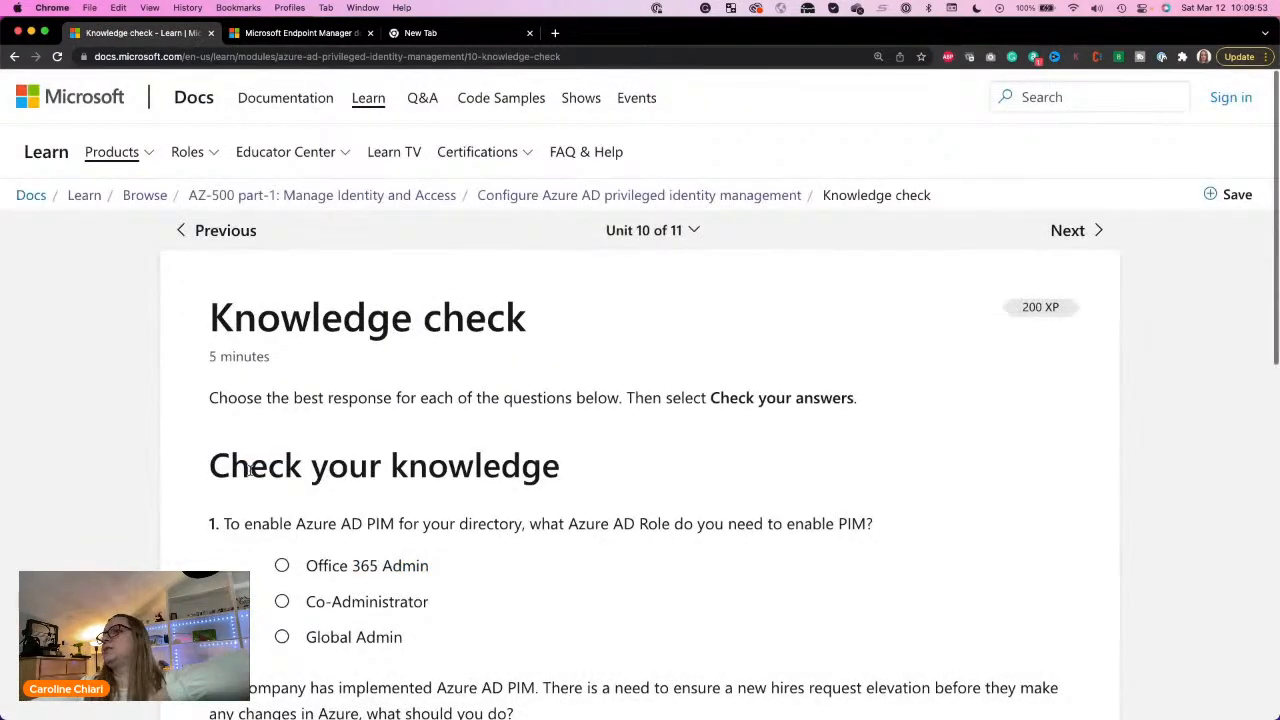
Step: Answer question 1, on the Azure AD role needed to enable PIM, with Global Admin
scroll(471, 560, "down", 3)
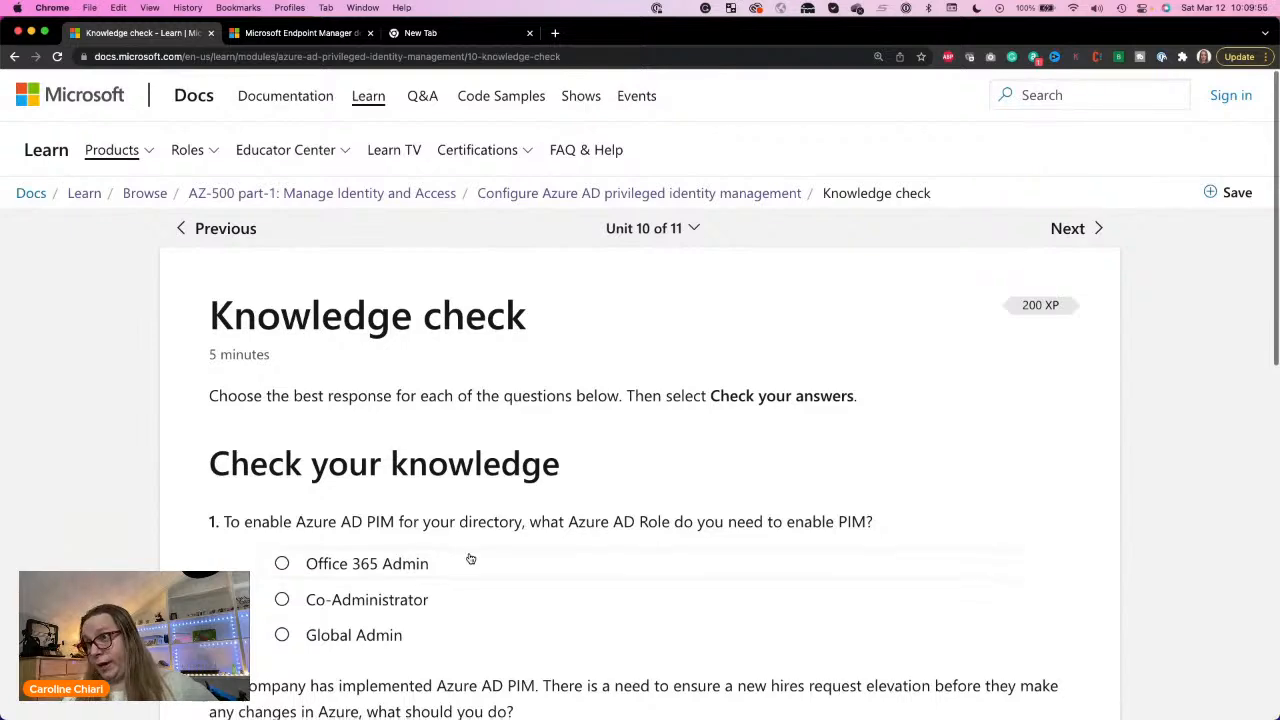
scroll(471, 558, "down", 2)
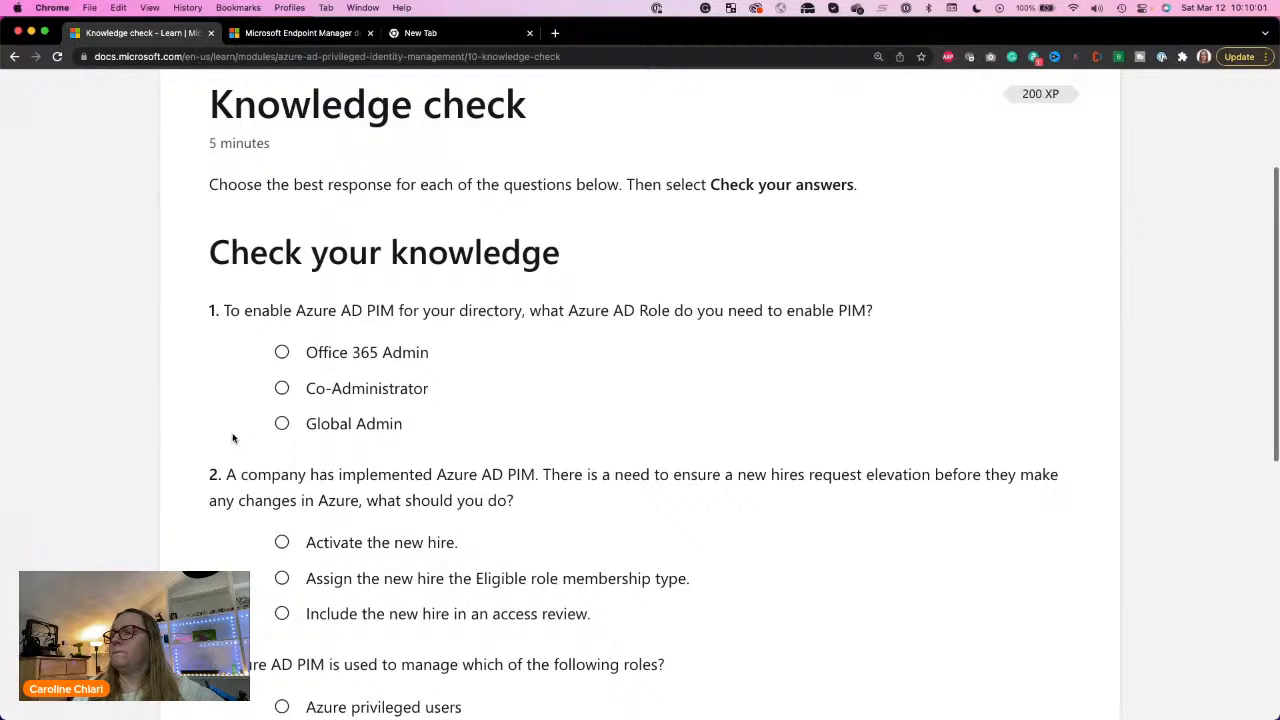
left_click(282, 424)
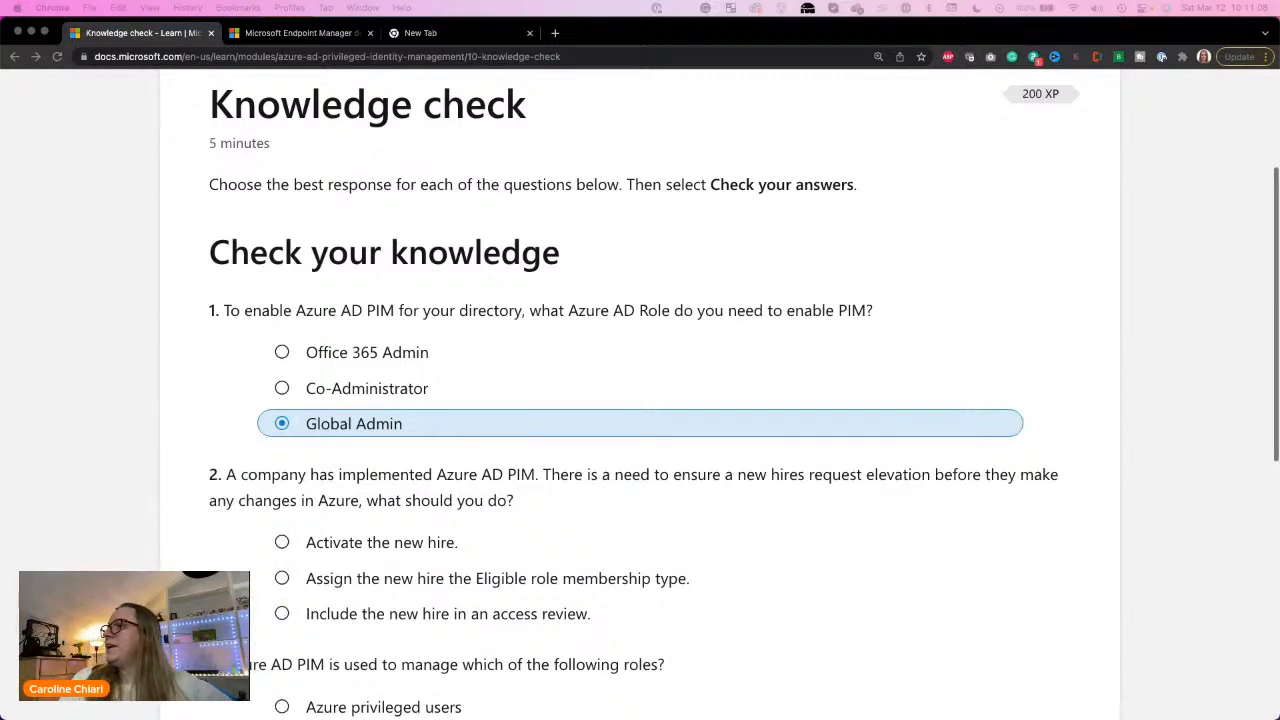
triple_click(635, 300)
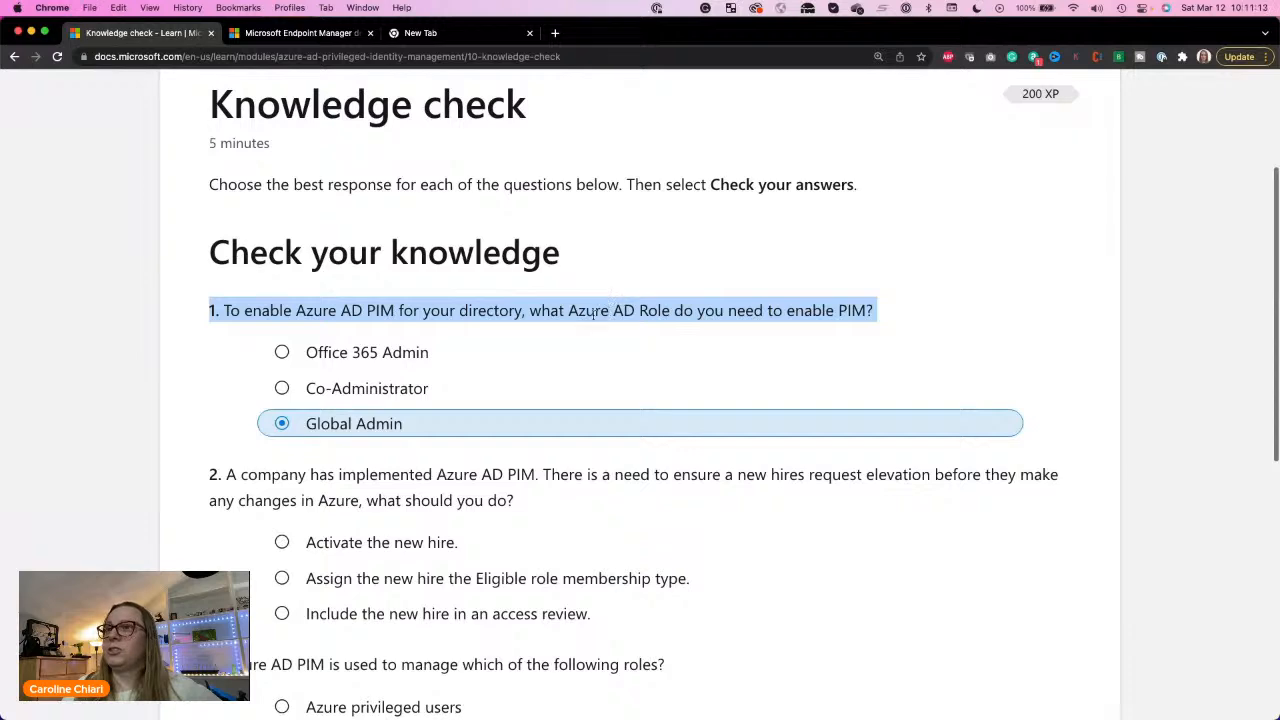
scroll(344, 438, "down", 3)
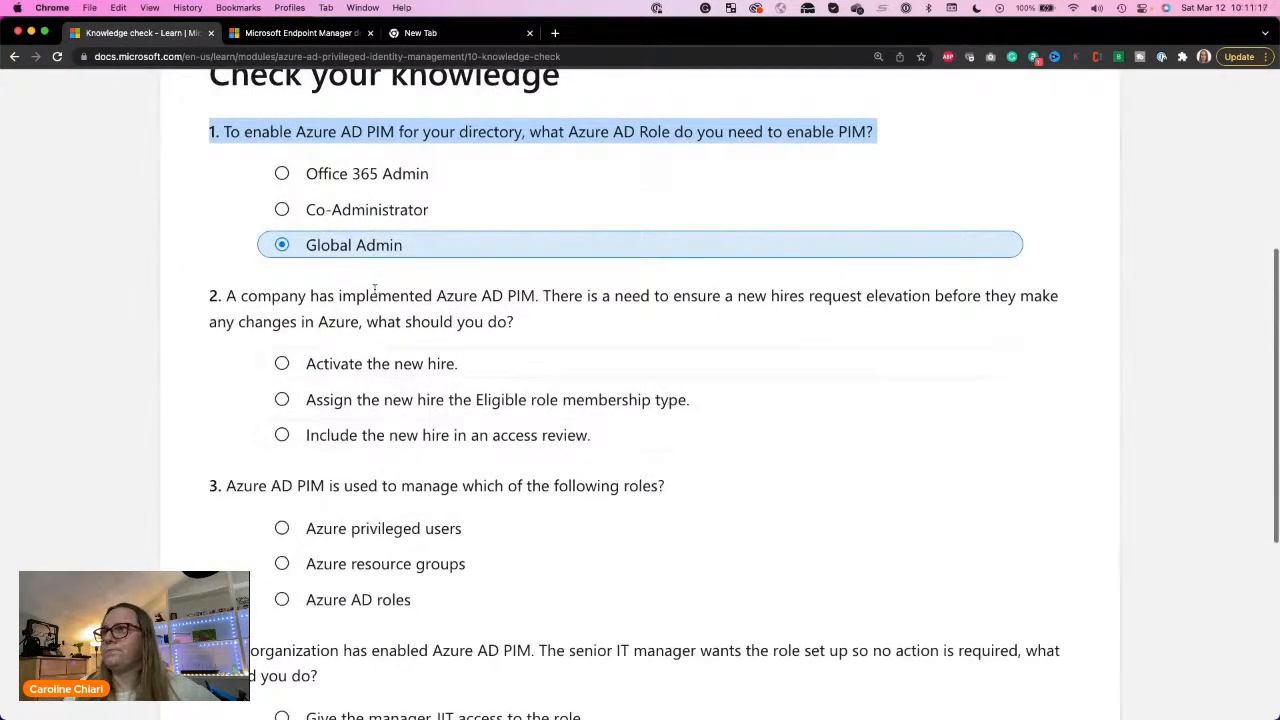
double_click(637, 131)
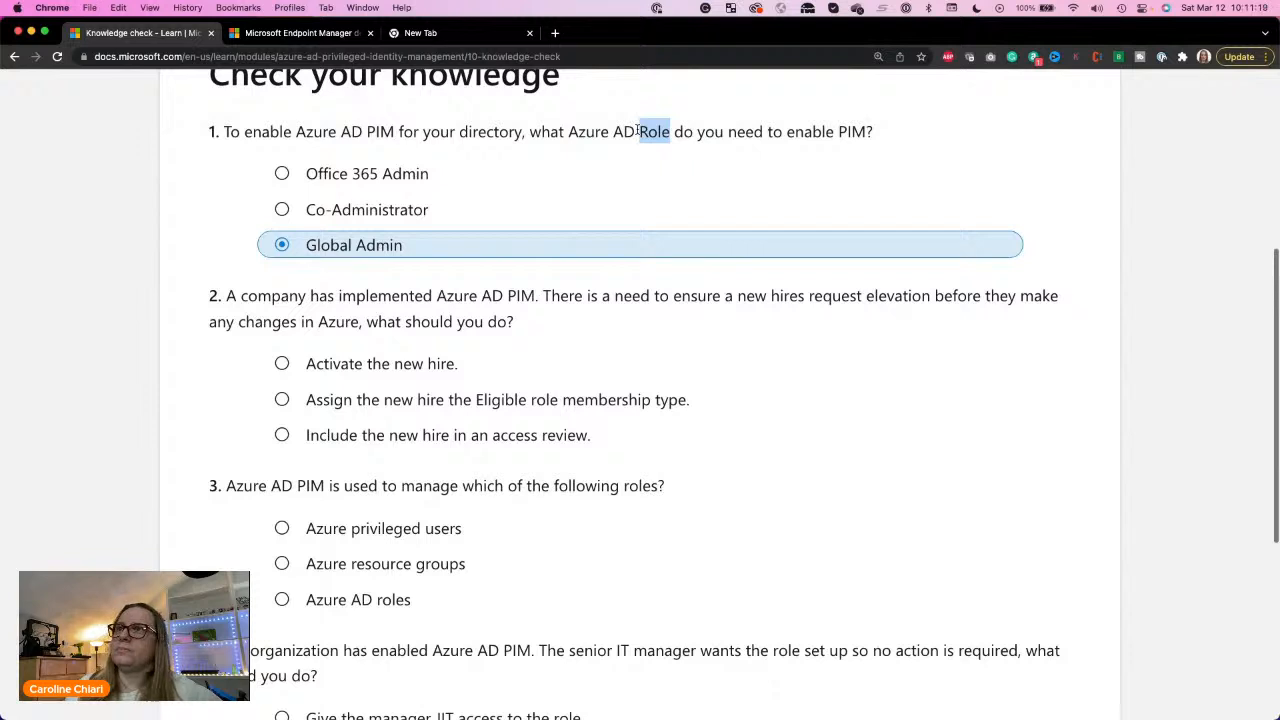
triple_click(637, 131)
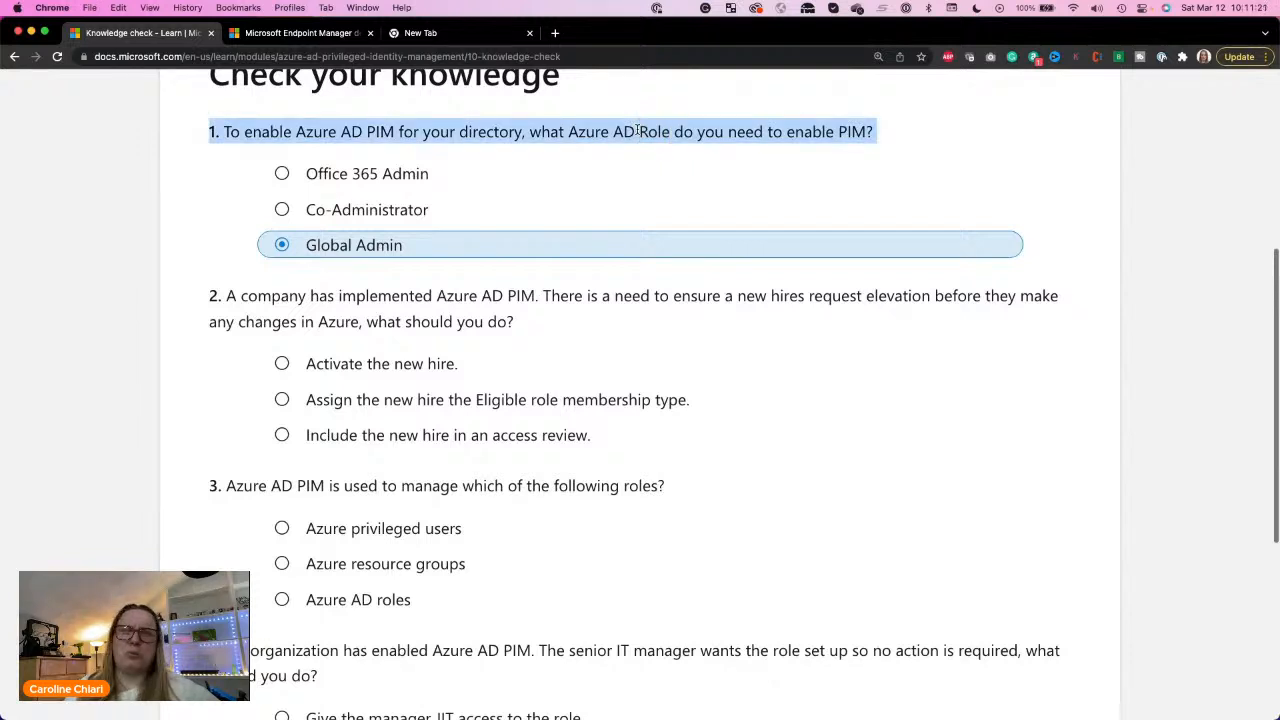
Step: Read question 2 on new hires requesting elevation and answer it with "Assign the new hire the Eligible role membership type."
scroll(400, 140, "down", 3)
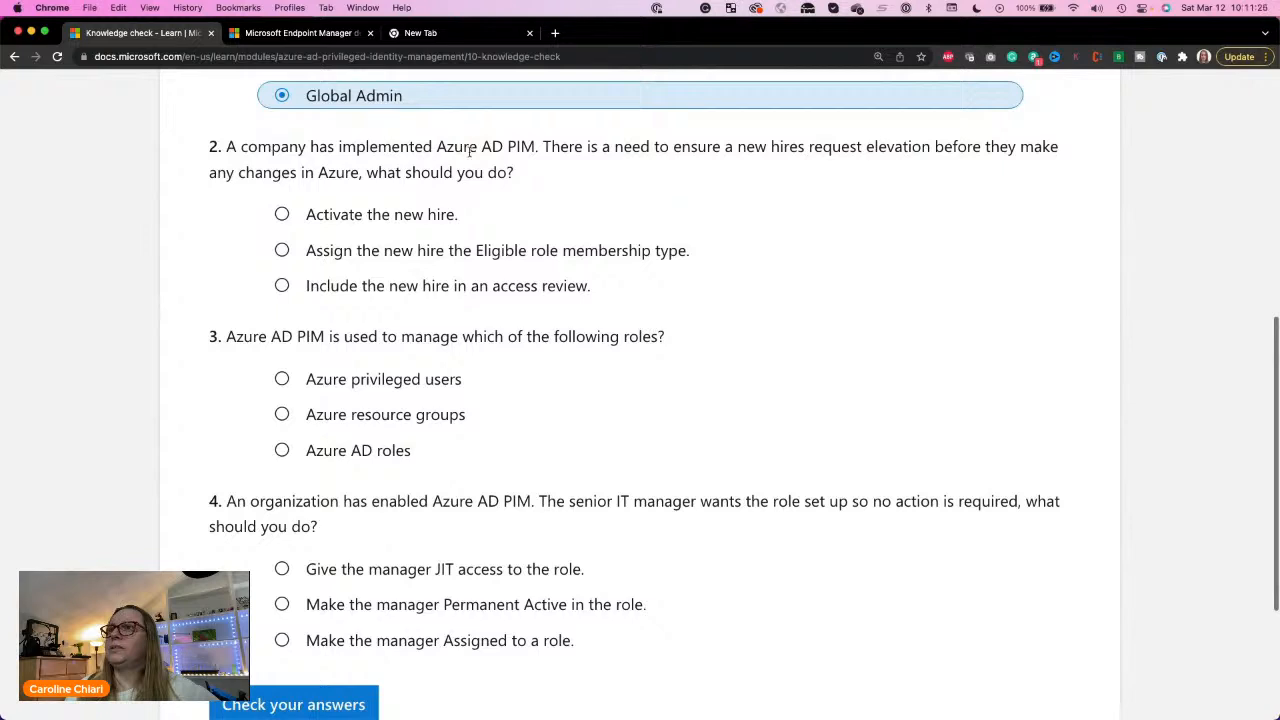
left_click_drag(271, 147, 880, 147)
left_click(549, 143)
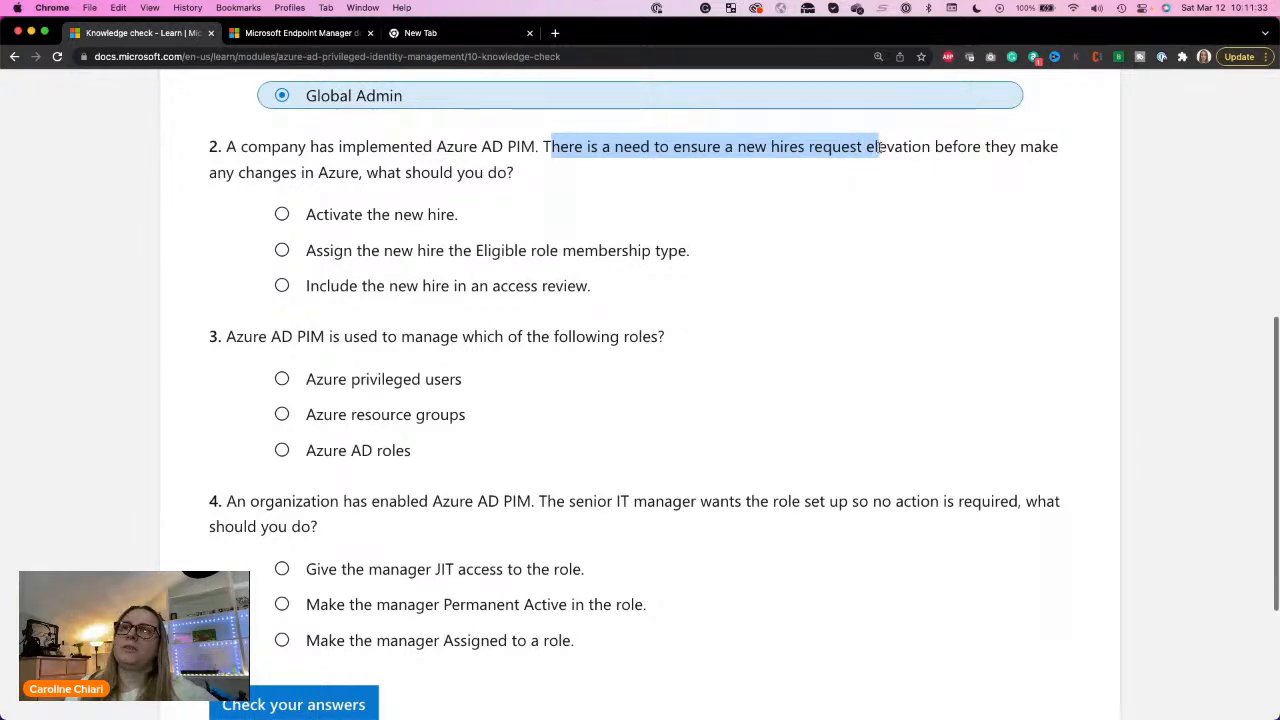
left_click(729, 148)
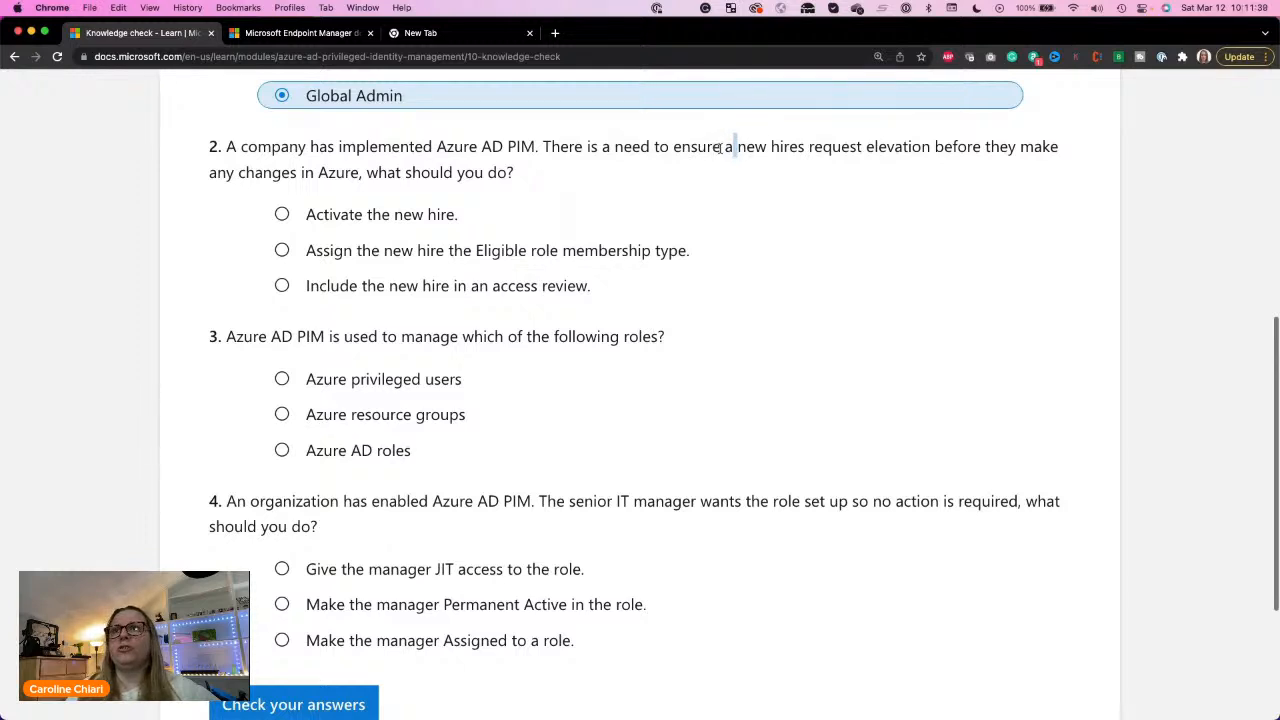
left_click_drag(809, 148, 507, 163)
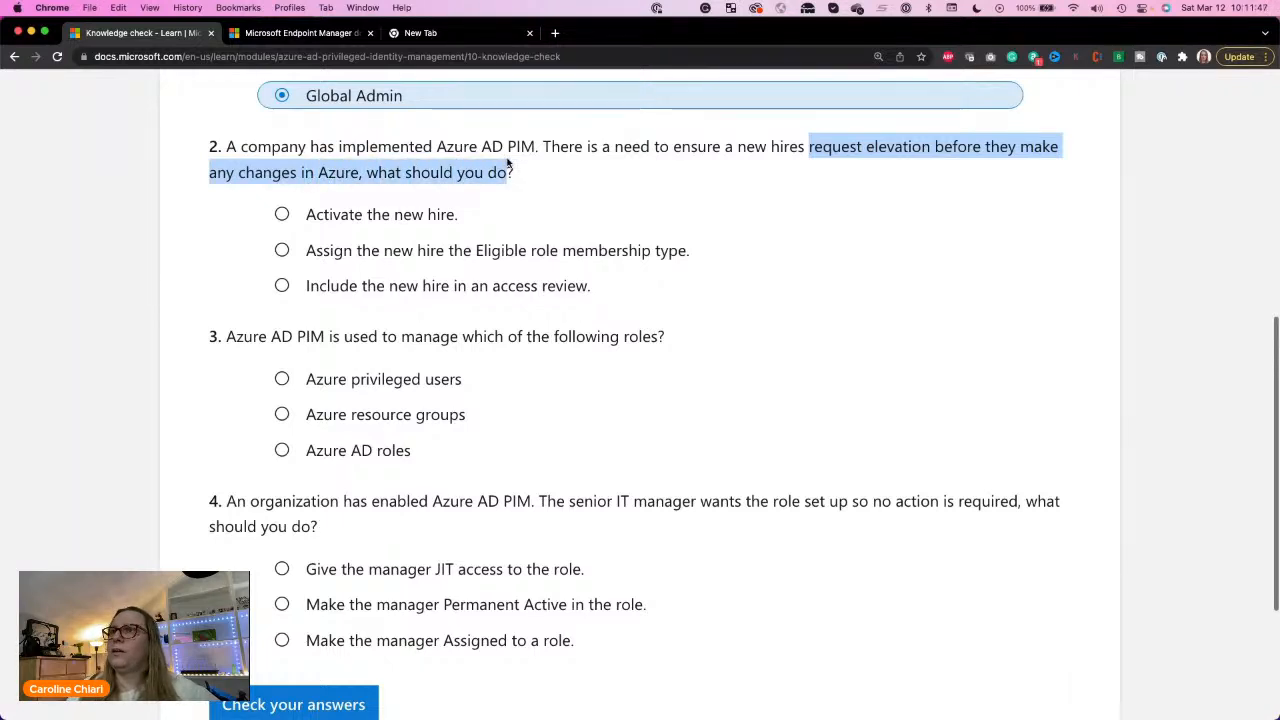
left_click(452, 260)
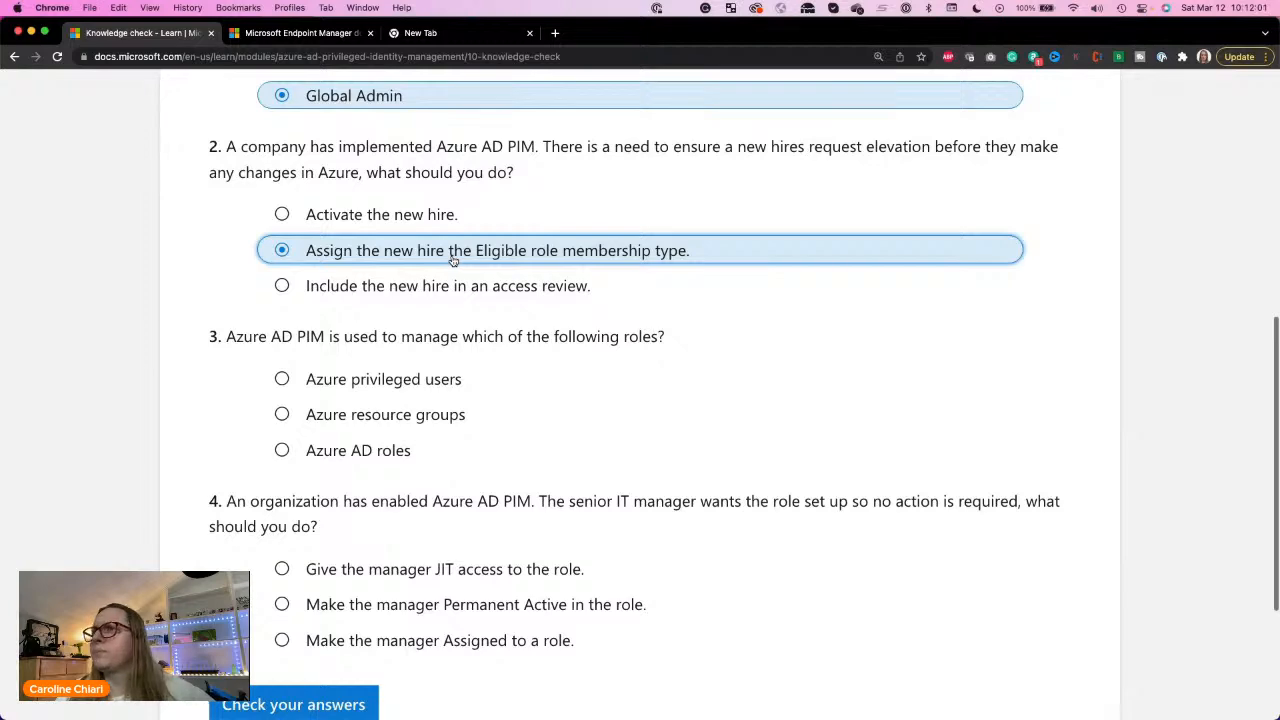
scroll(452, 260, "down", 1)
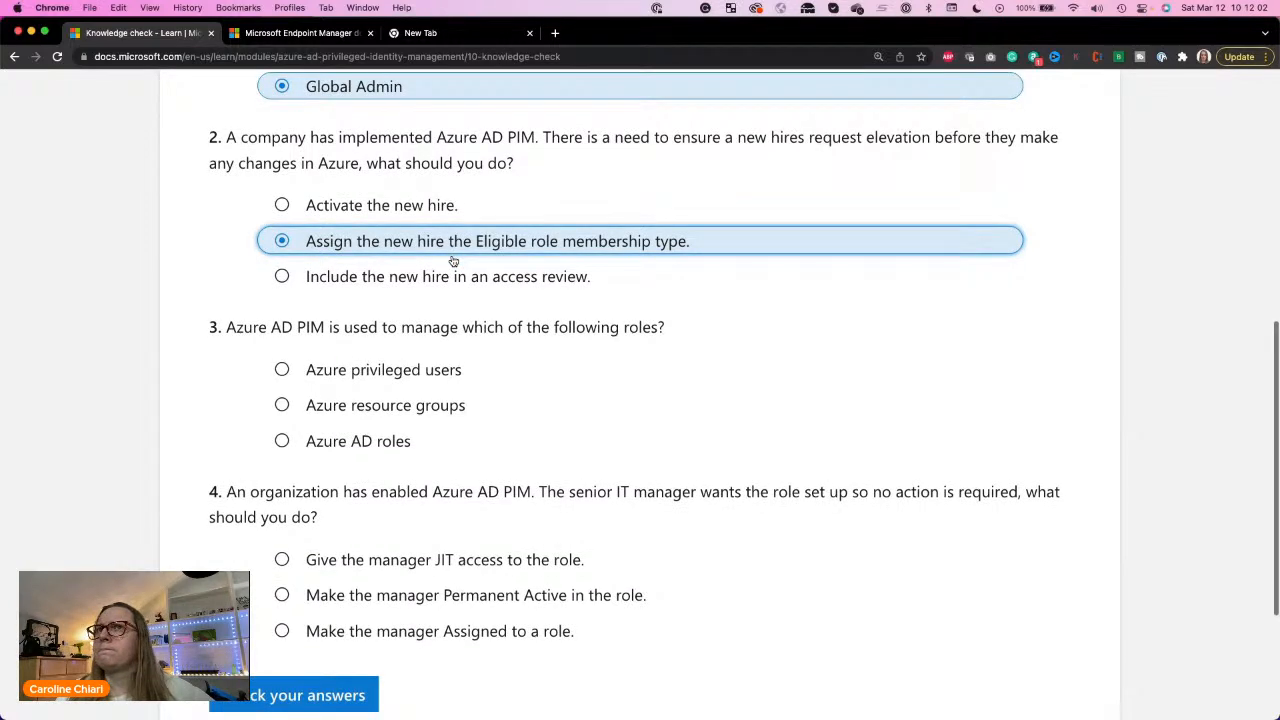
scroll(453, 261, "up", 1)
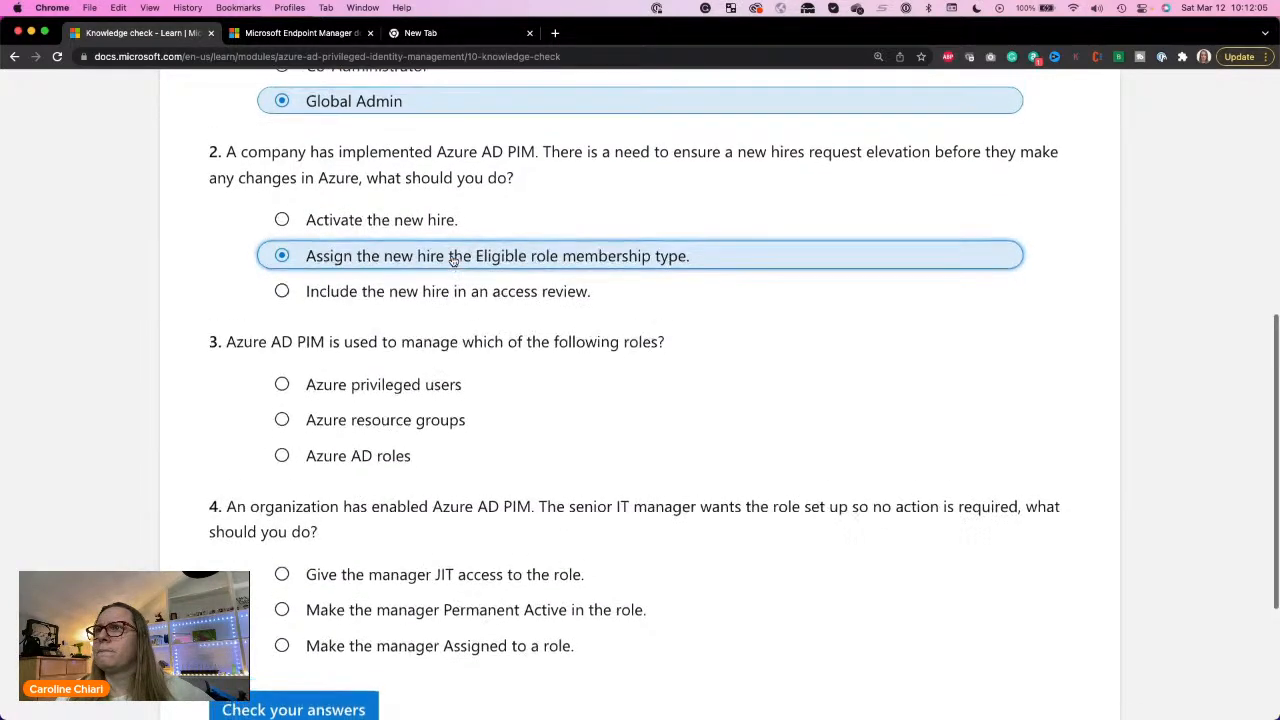
Step: Answer question 3, on which roles Azure AD PIM manages, with Azure AD roles
scroll(453, 261, "down", 5)
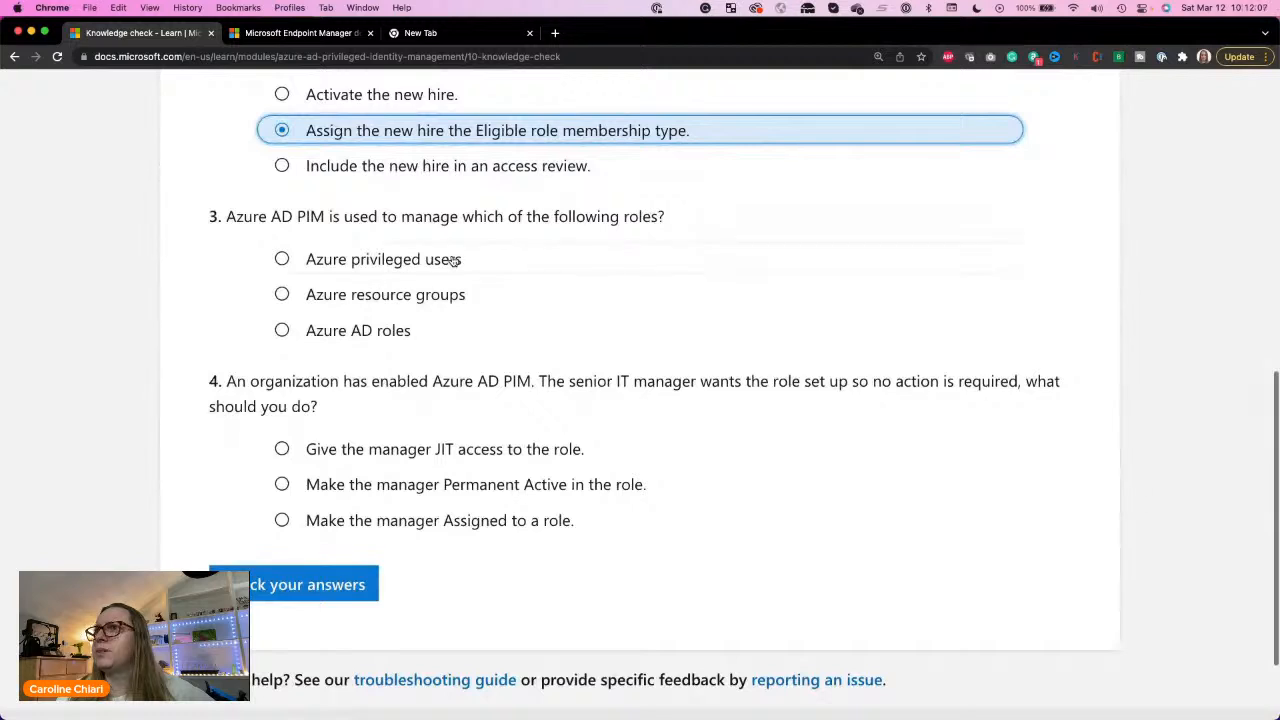
double_click(360, 216)
triple_click(347, 216)
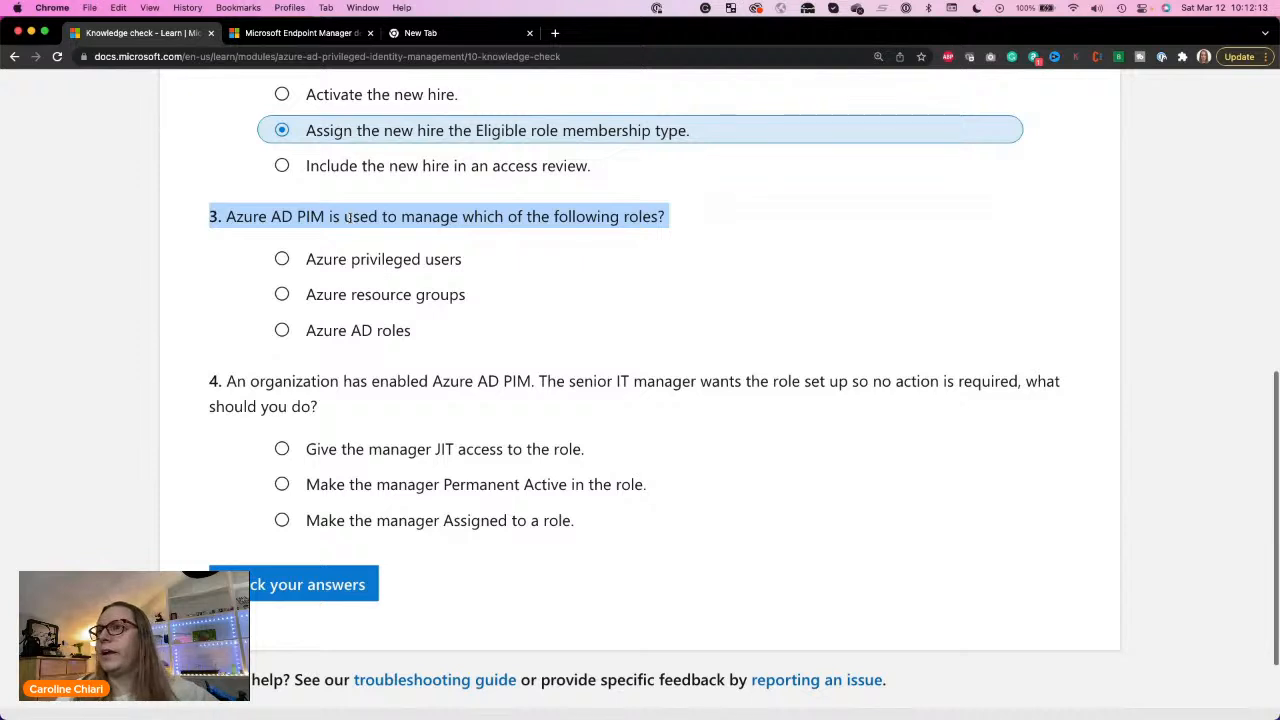
left_click(365, 268)
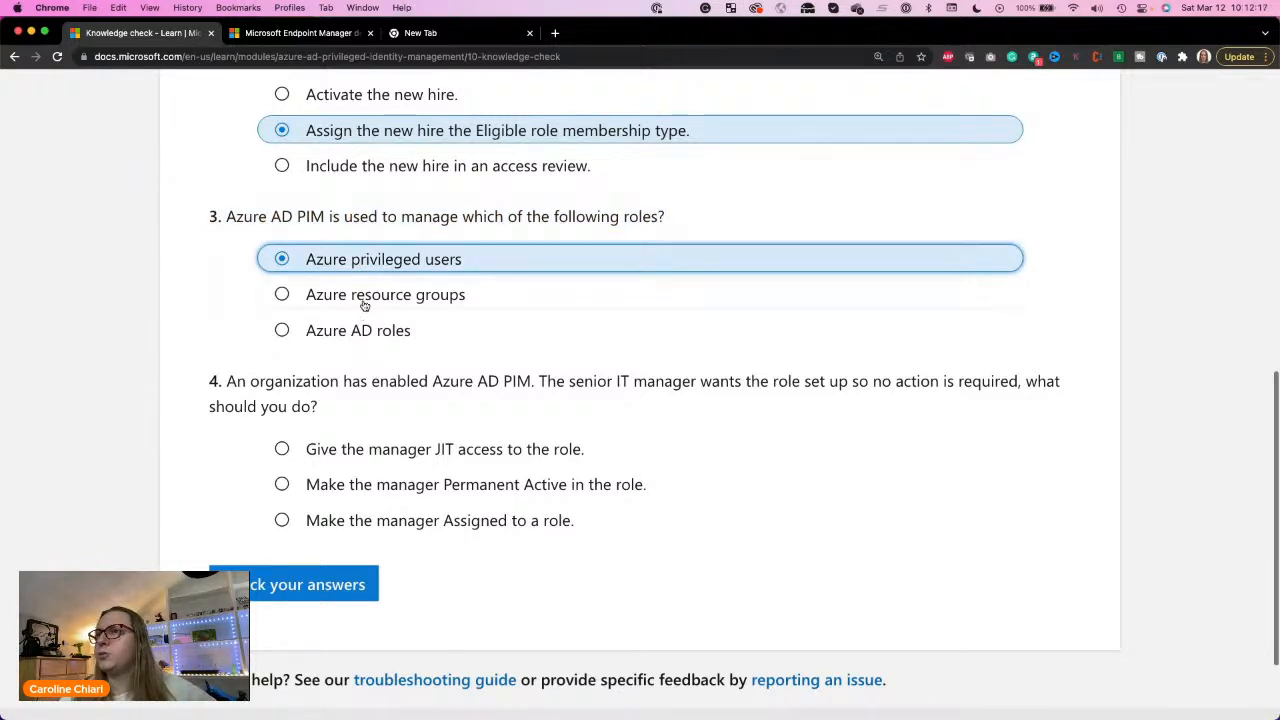
left_click(364, 303)
left_click(364, 334)
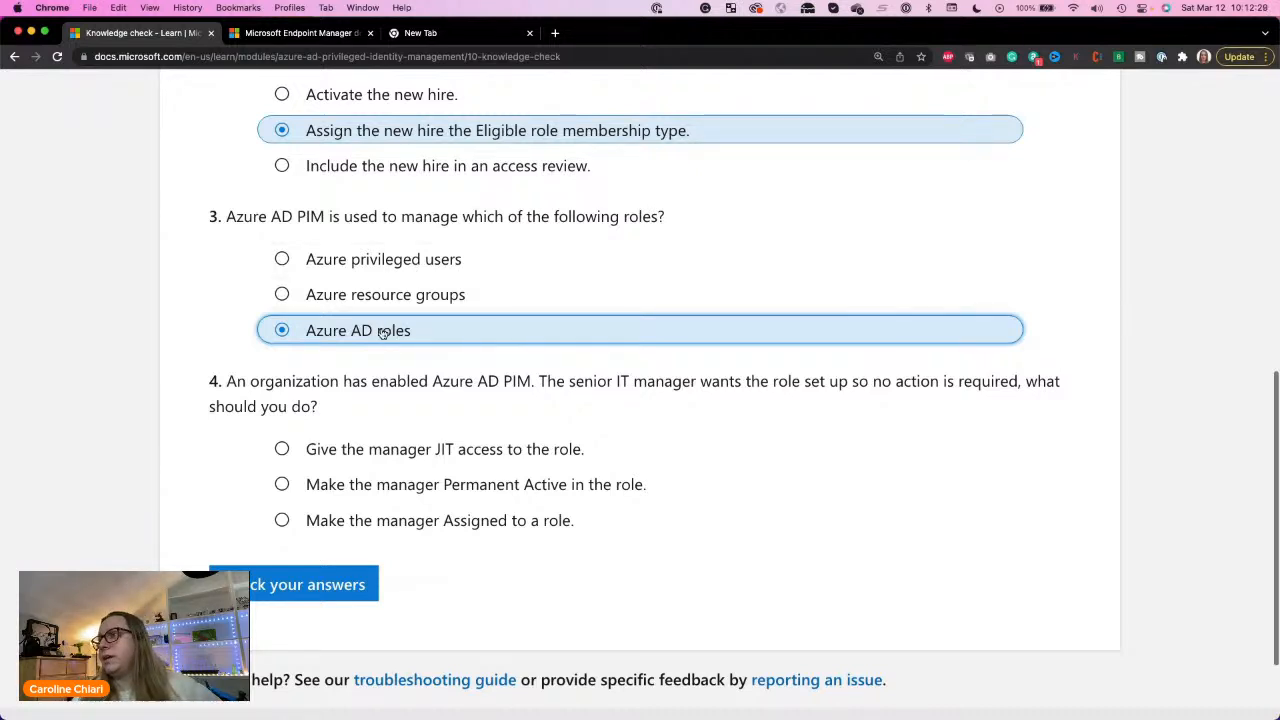
Step: Answer question 4 with "Make the manager Permanent Active in the role," then check all answers and close the completion dialog
scroll(383, 333, "down", 1)
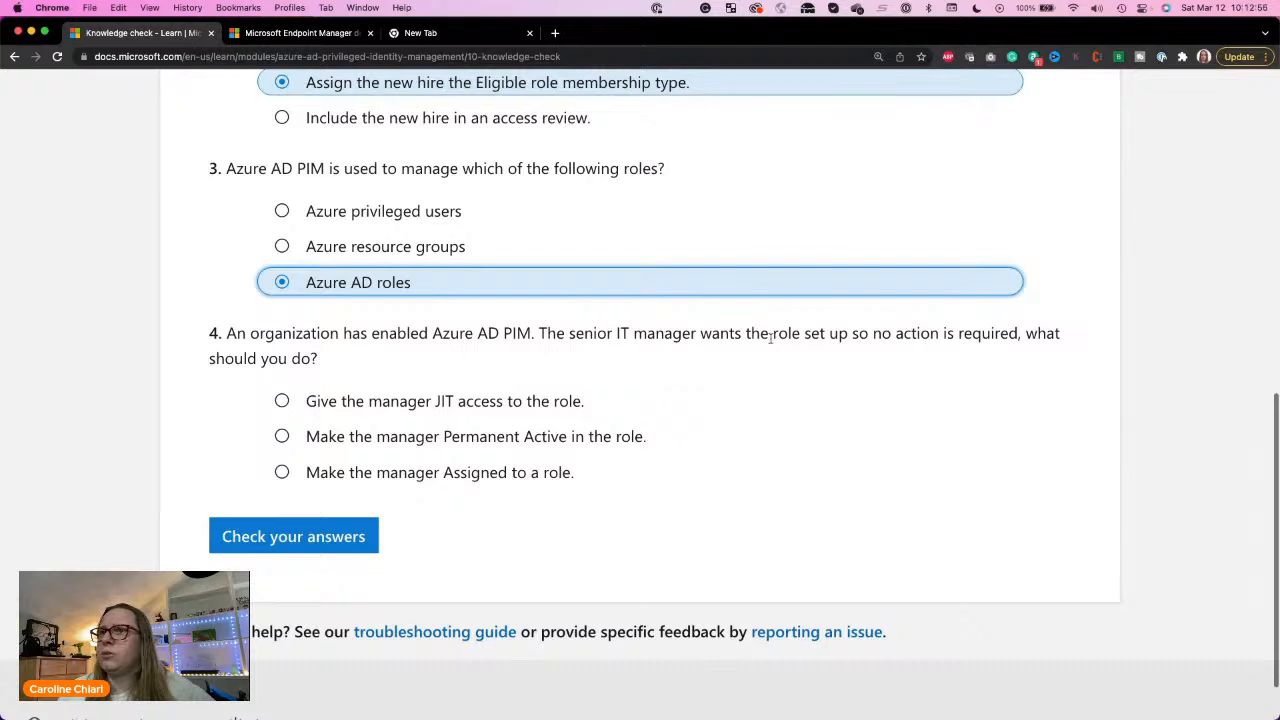
left_click(406, 440)
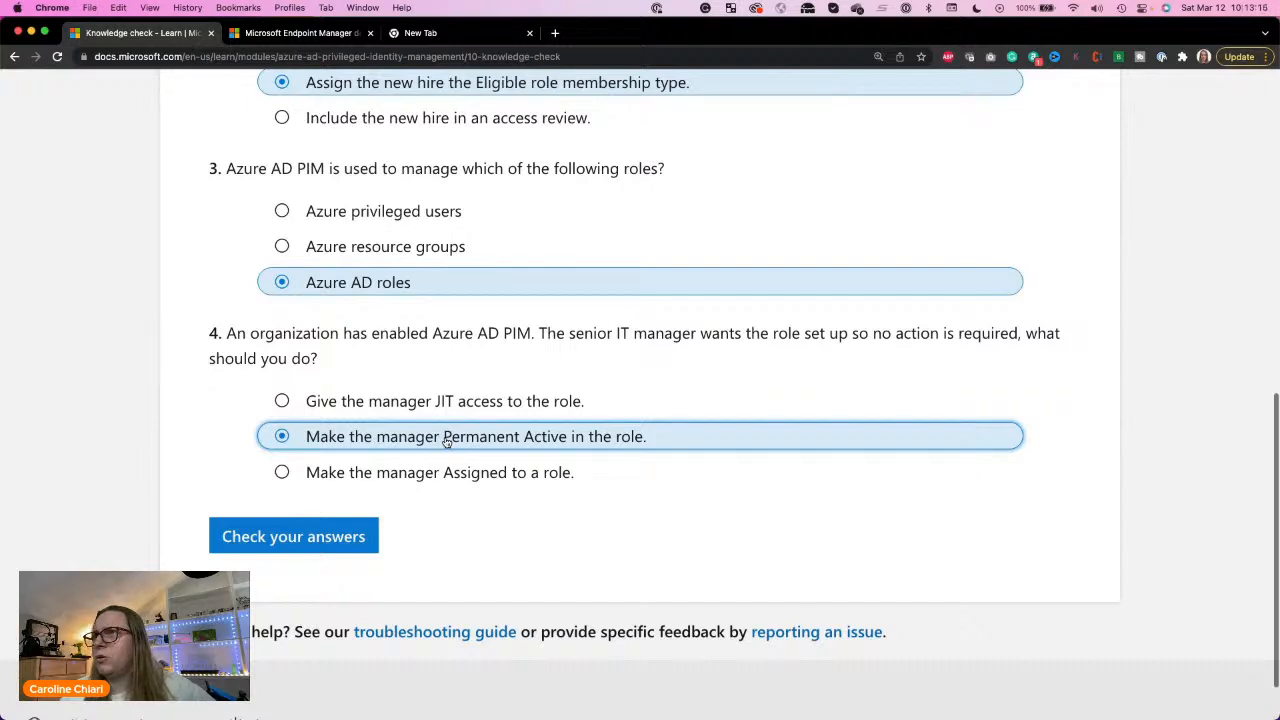
scroll(446, 441, "up", 2)
scroll(446, 441, "down", 3)
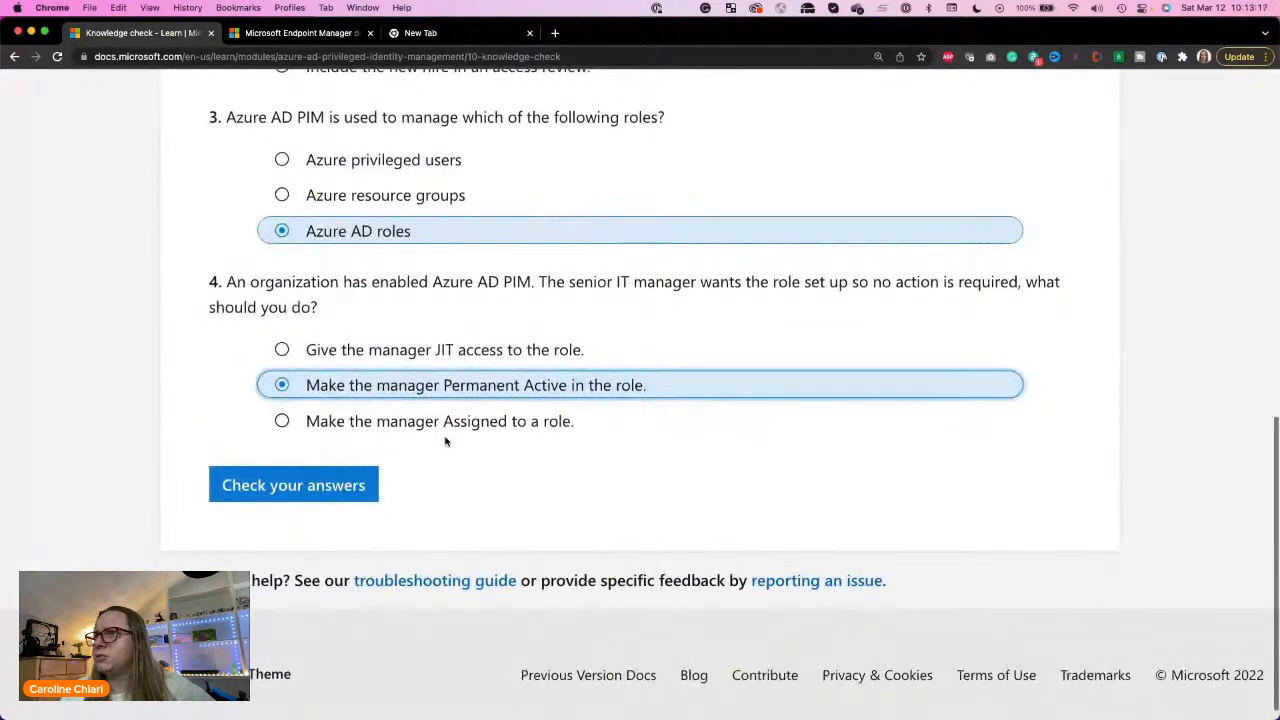
scroll(446, 441, "up", 6)
scroll(443, 442, "down", 4)
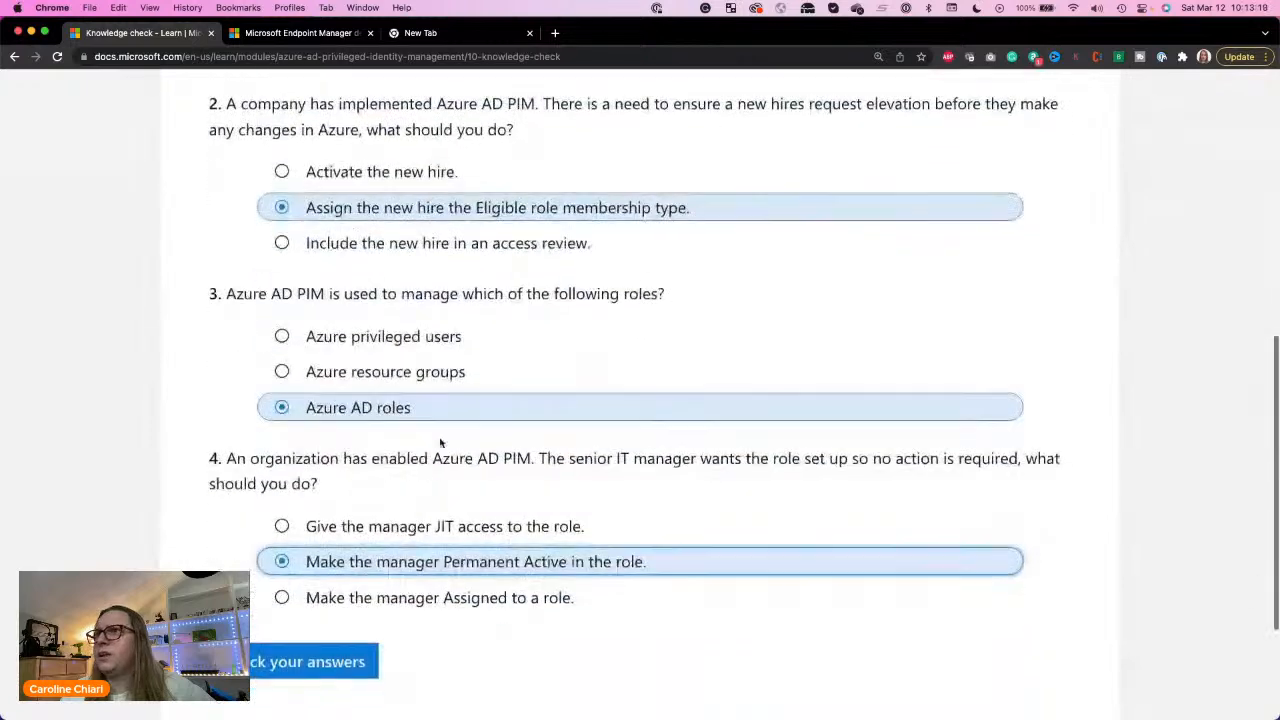
left_click(321, 670)
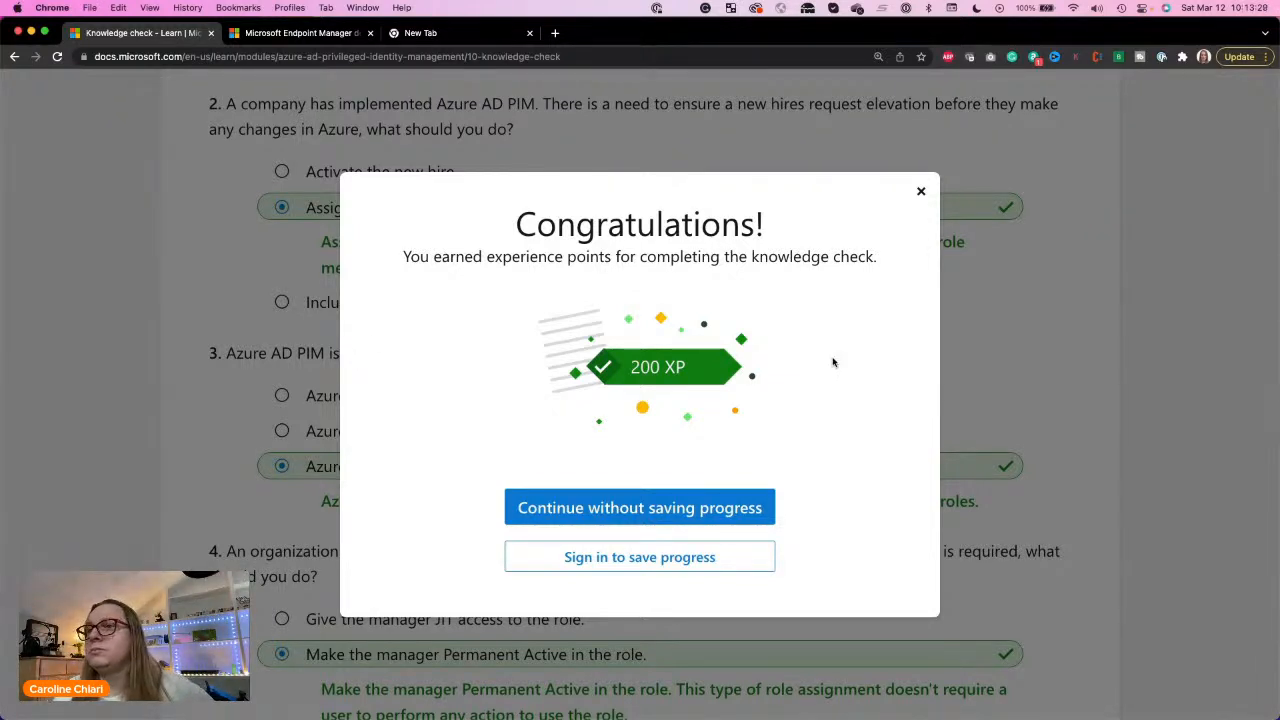
left_click(921, 191)
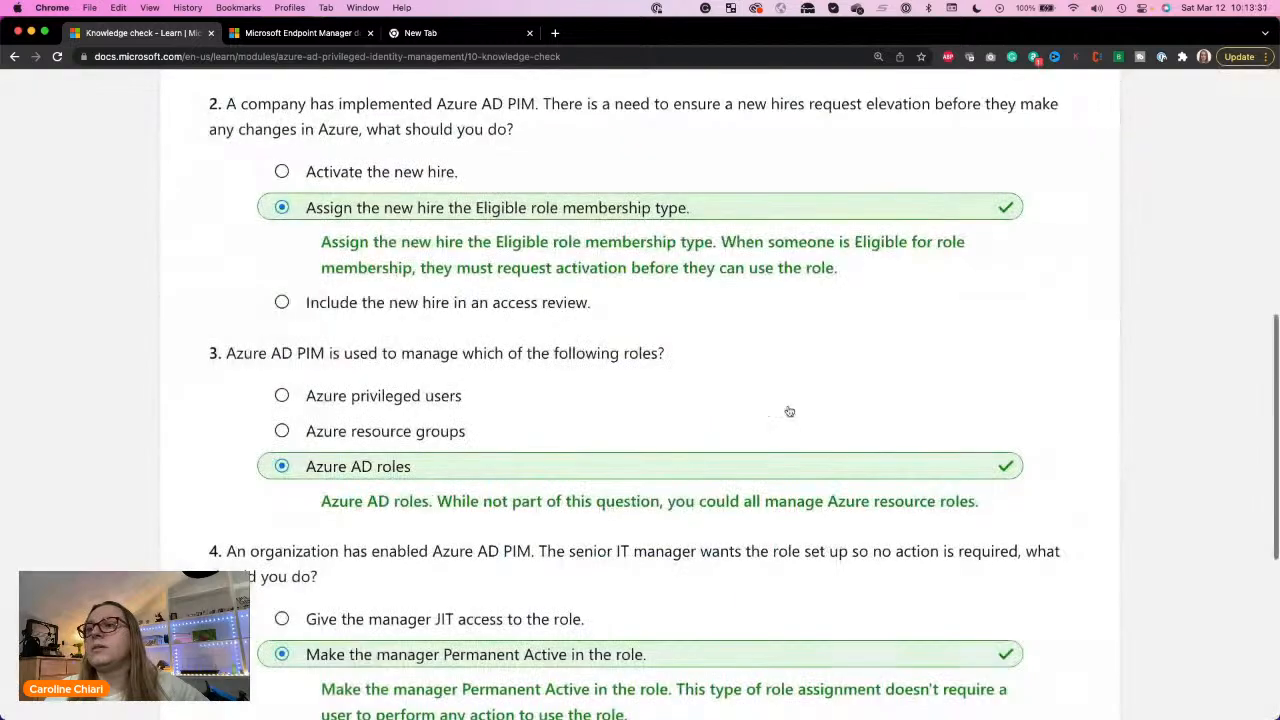
Step: Continue to the module's Summary unit and read through its learning outcomes and recommended links
scroll(789, 411, "down", 5)
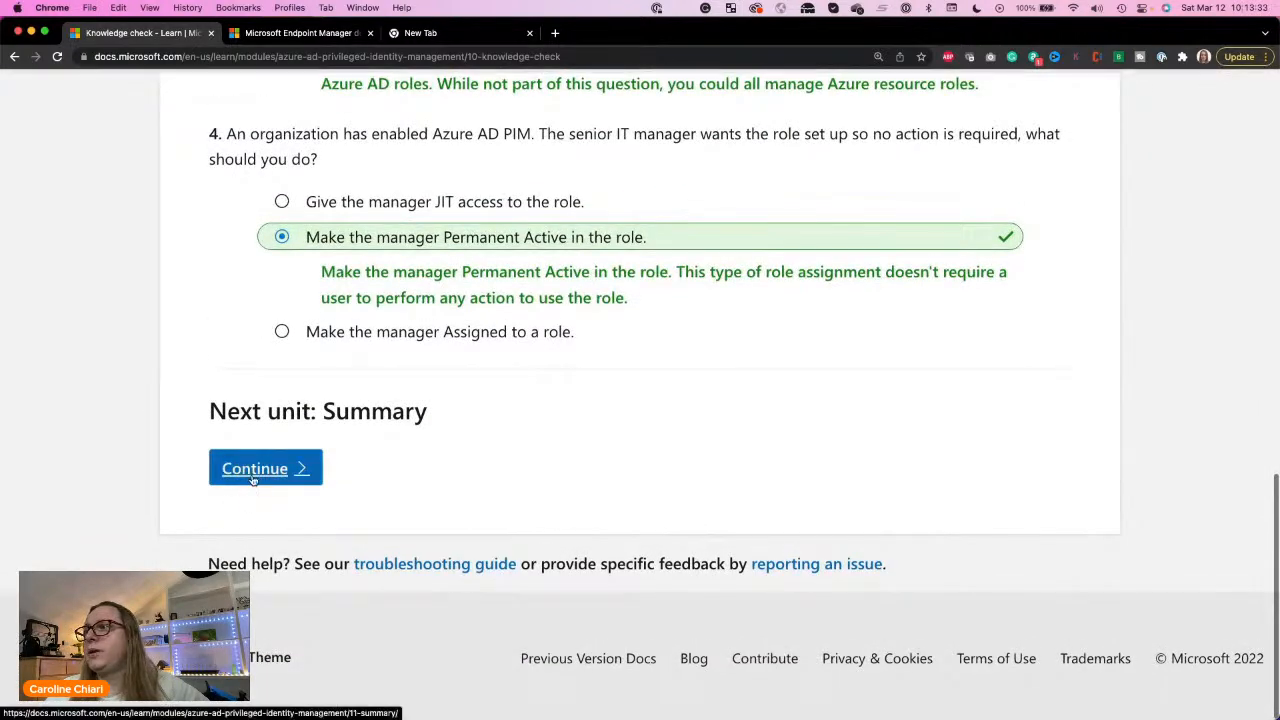
left_click(253, 478)
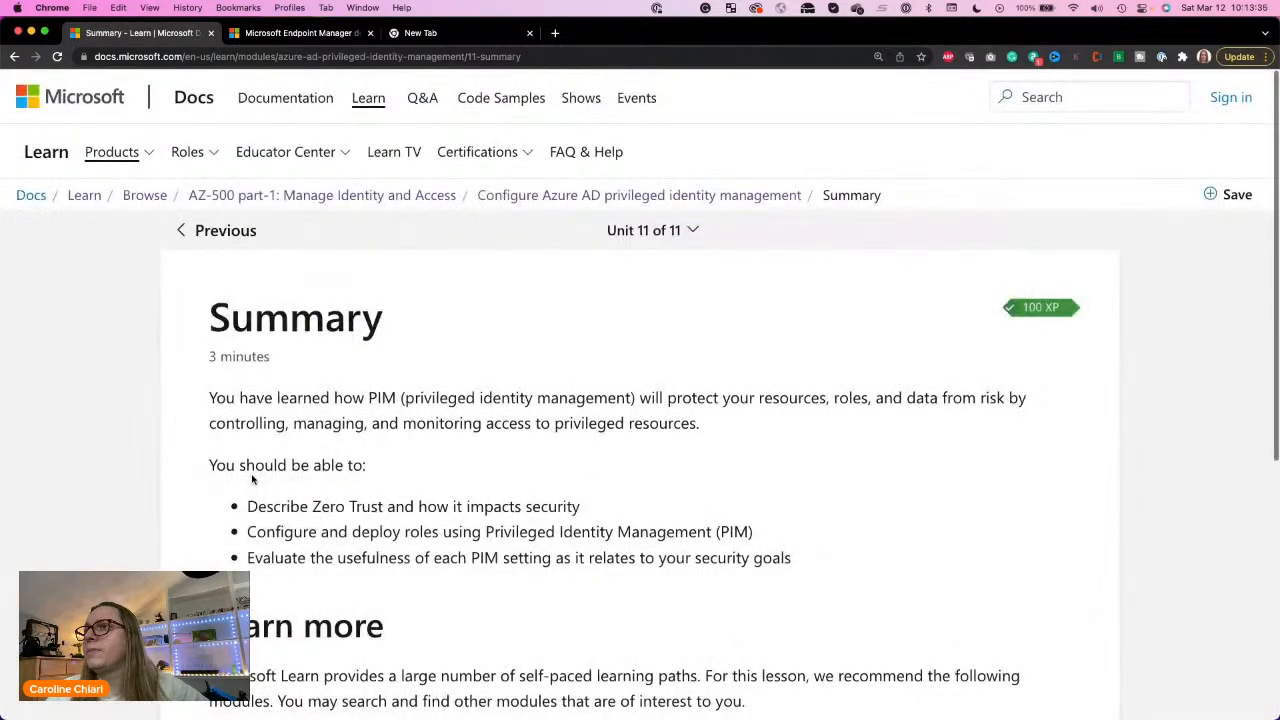
scroll(252, 480, "down", 5)
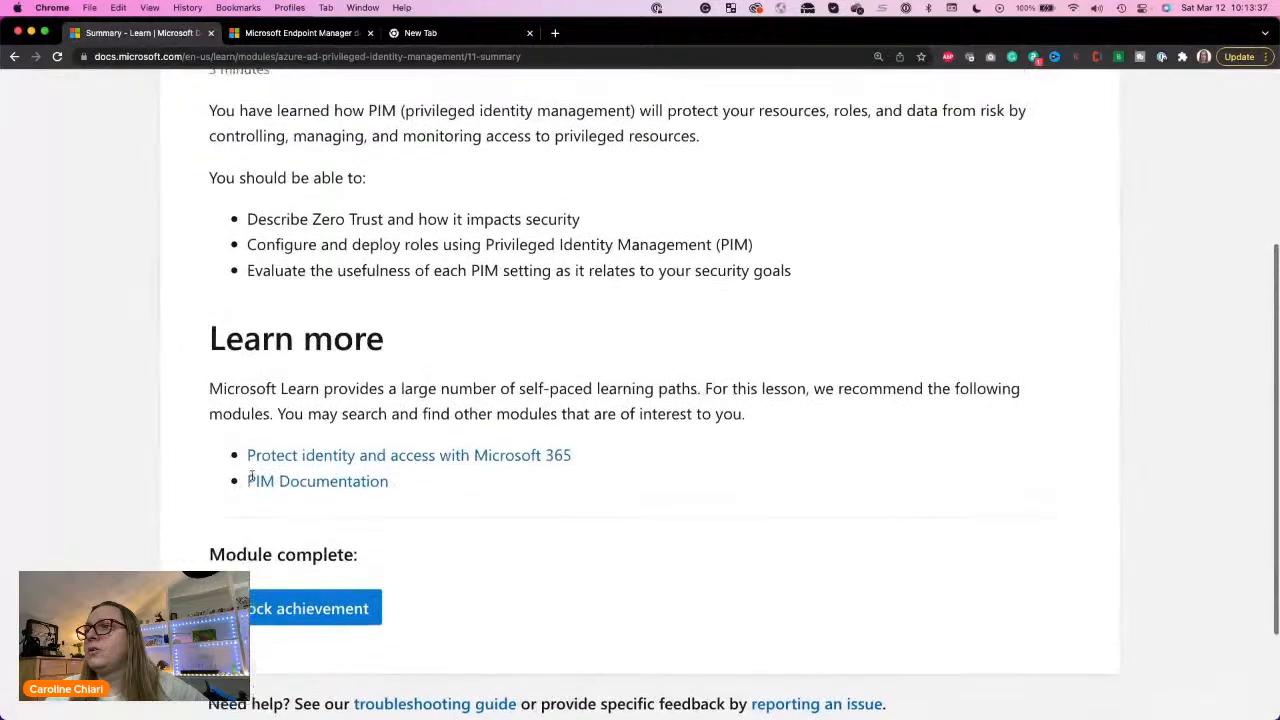
Step: Review the Summary's learning outcomes on configuring and deploying roles with PIM and evaluating each PIM setting against security goals, highlighting each line
scroll(252, 477, "up", 2)
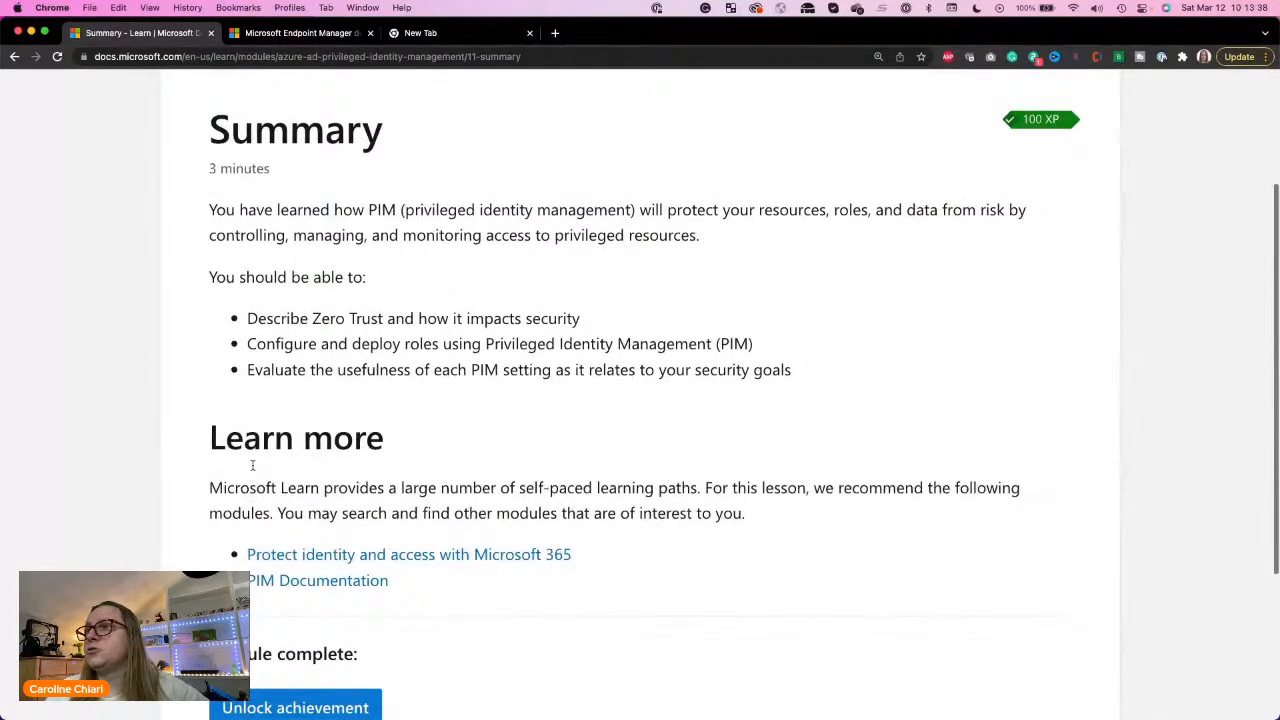
triple_click(332, 344)
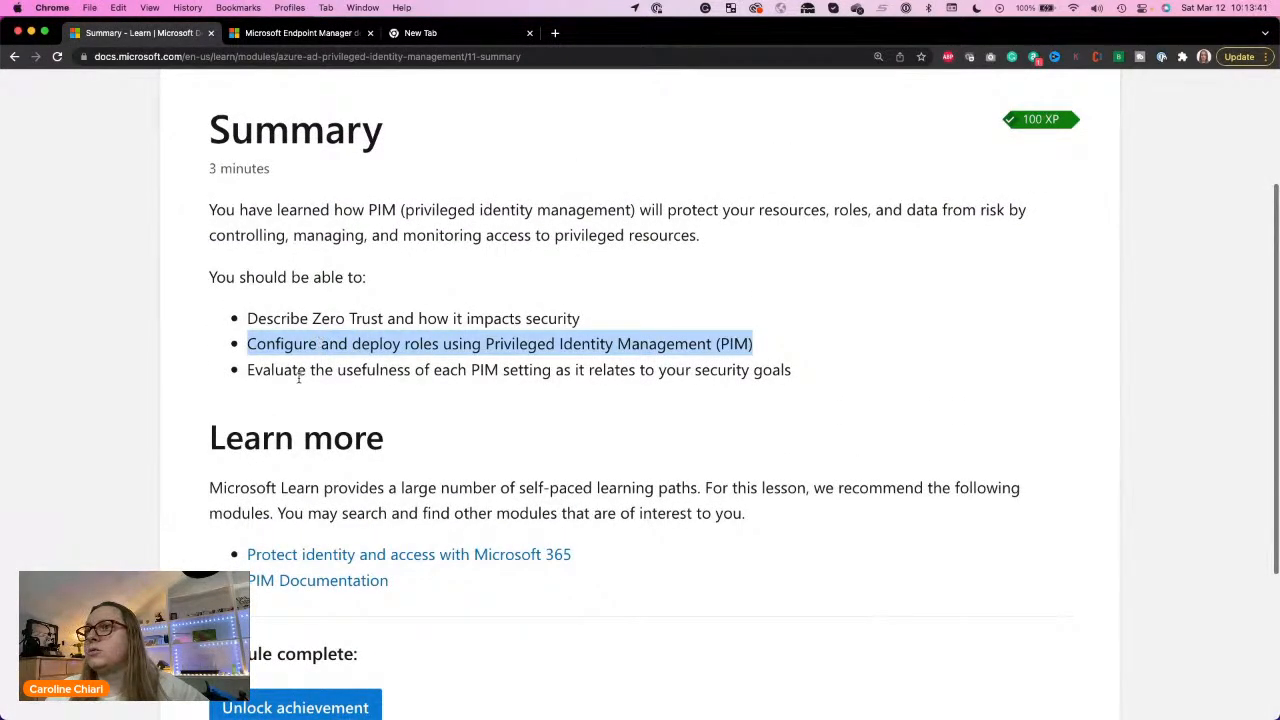
left_click(300, 373)
triple_click(301, 371)
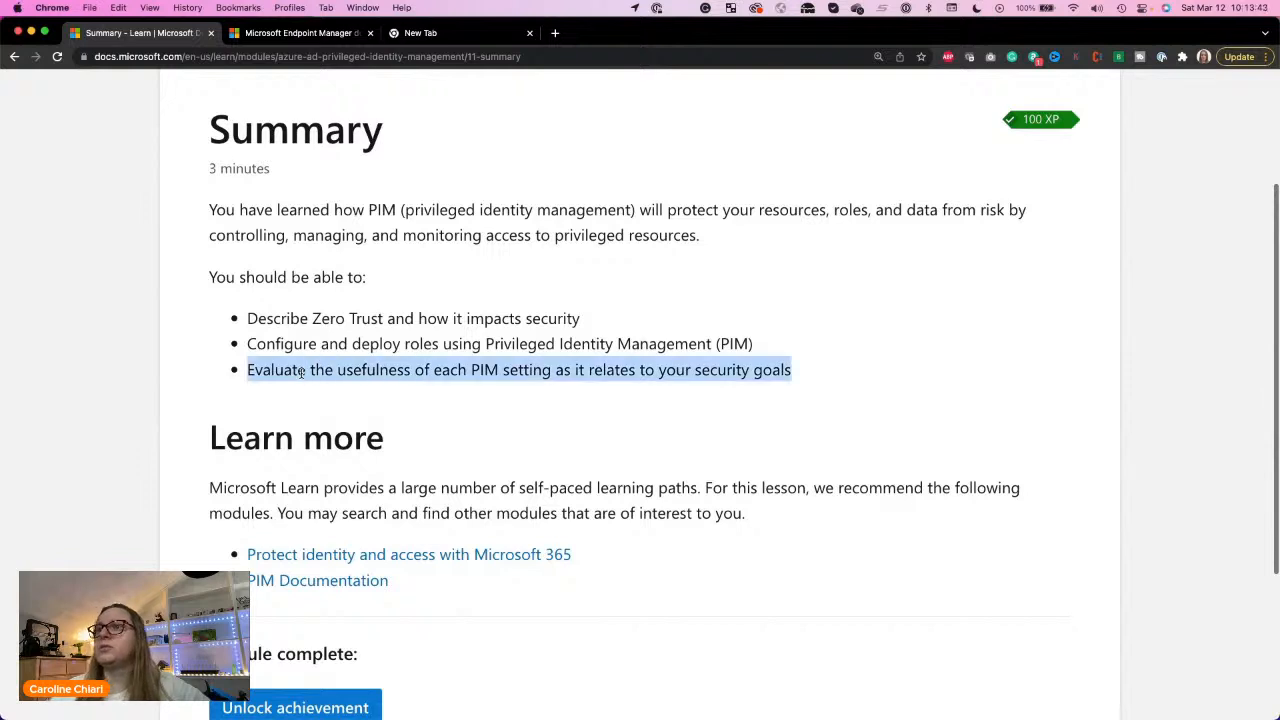
scroll(301, 371, "down", 3)
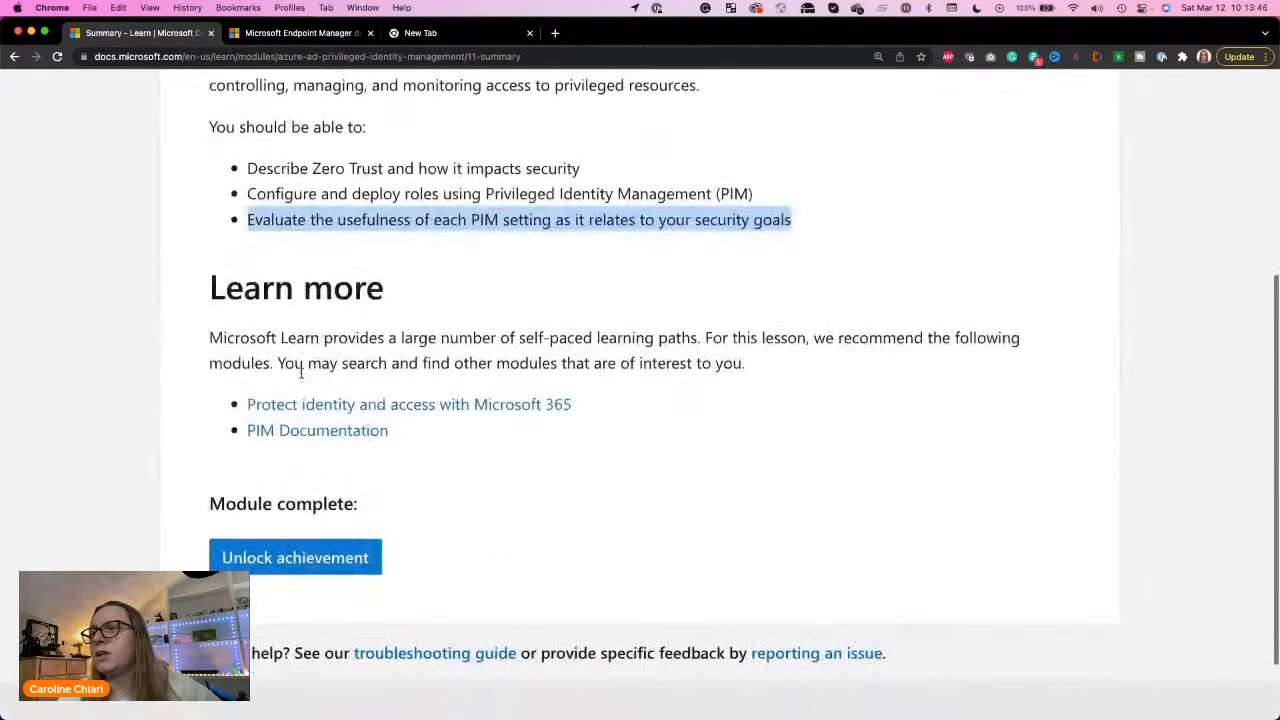
triple_click(456, 220)
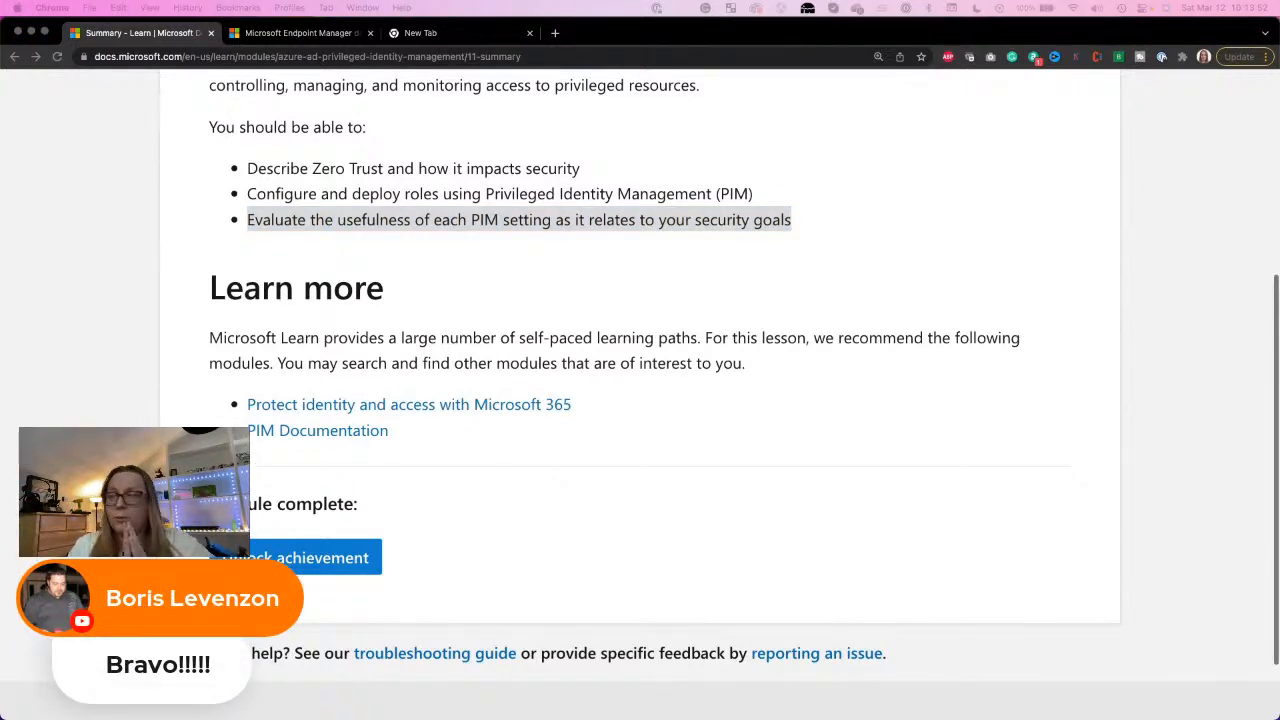
double_click(417, 319)
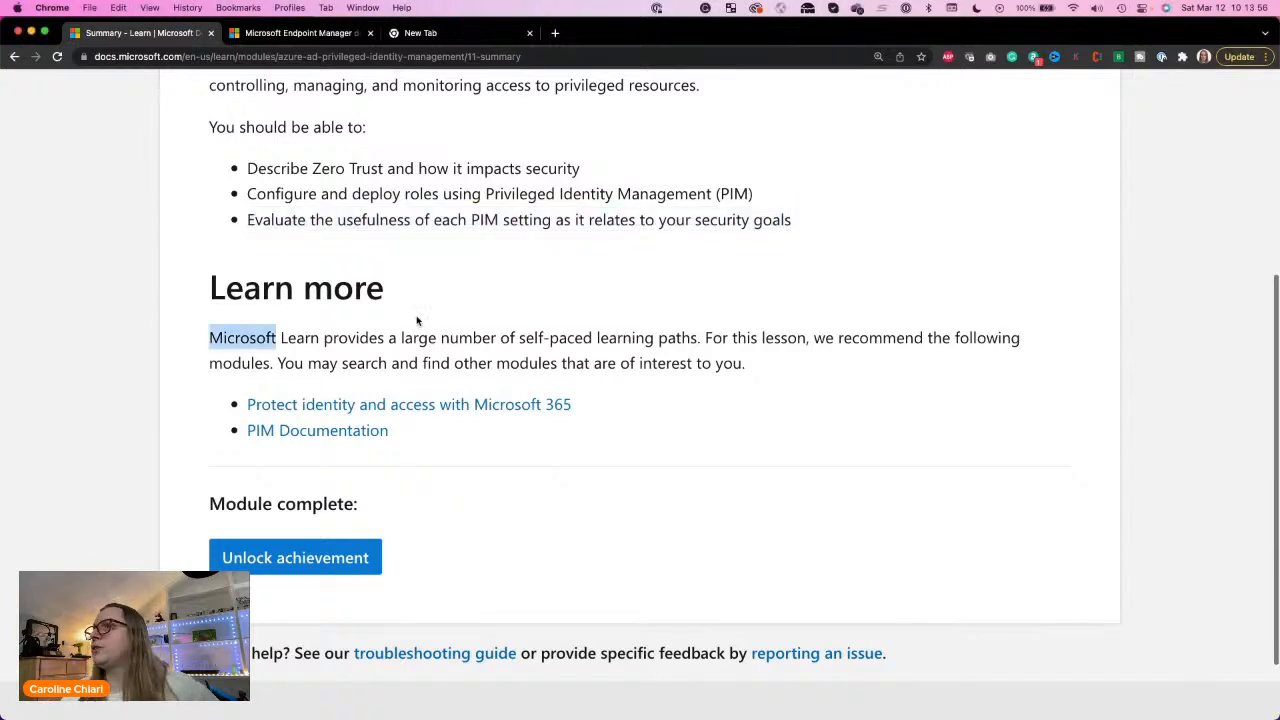
triple_click(505, 220)
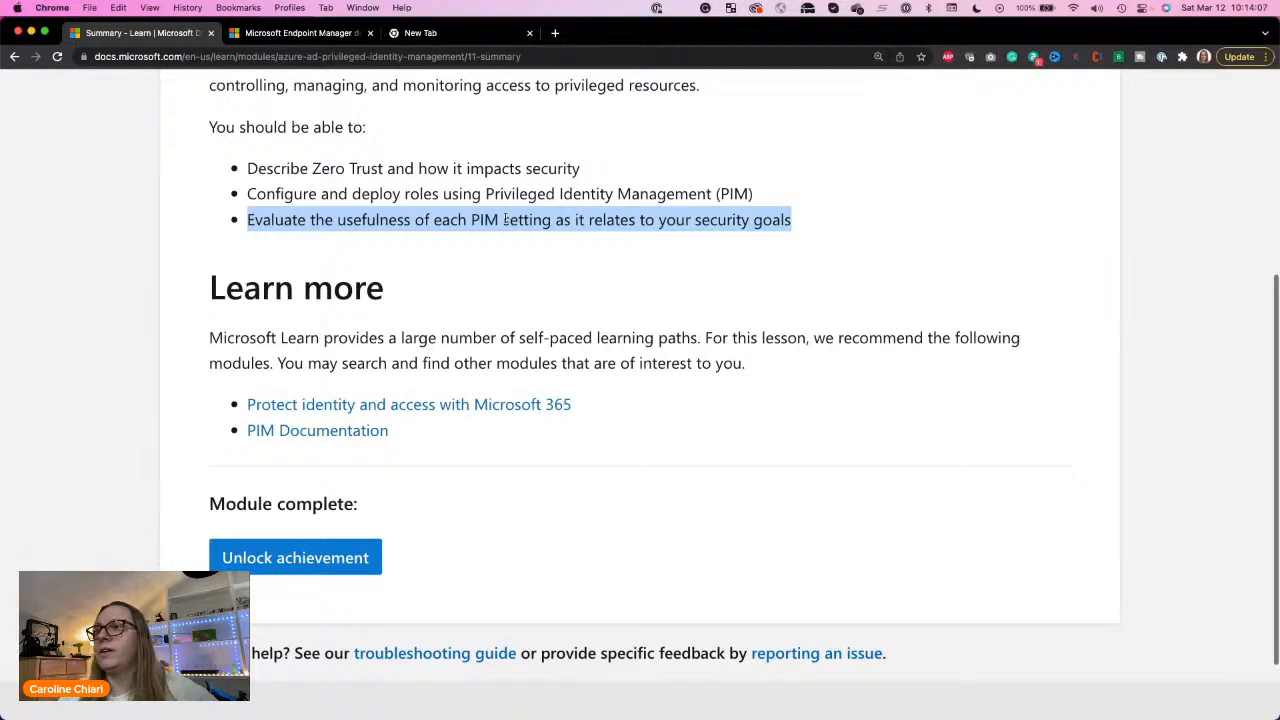
double_click(489, 311)
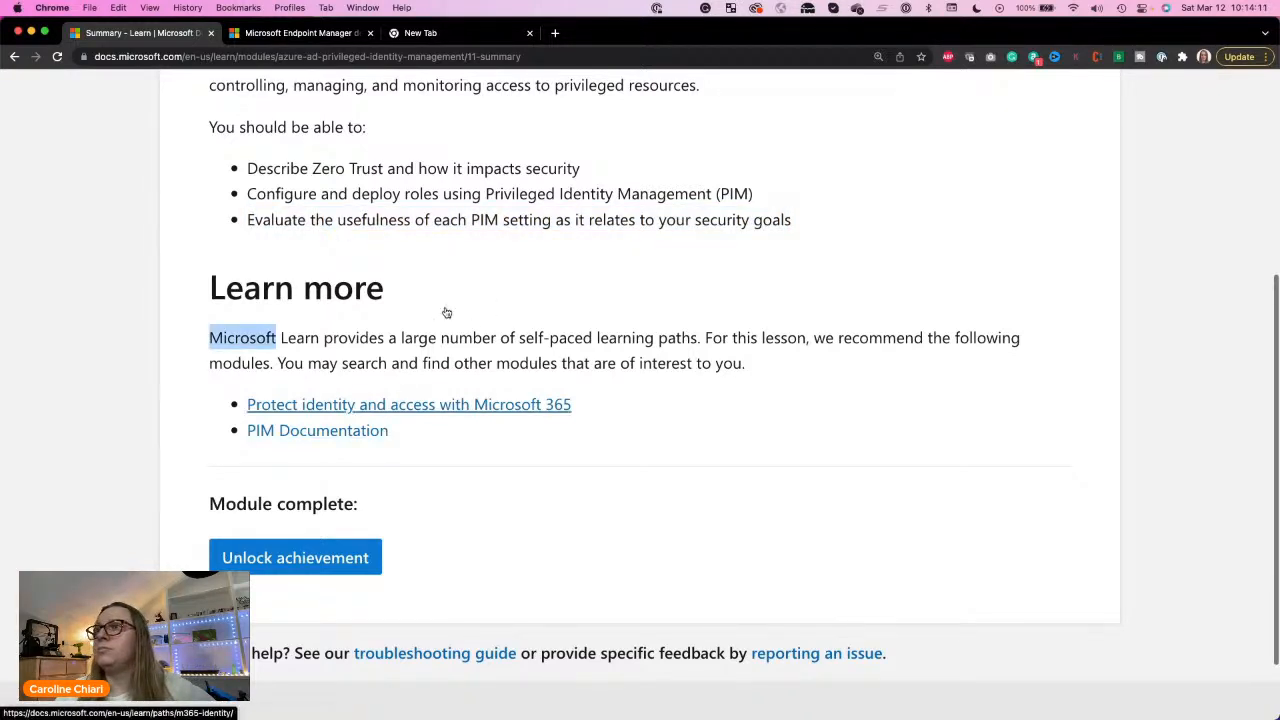
double_click(520, 219)
triple_click(520, 219)
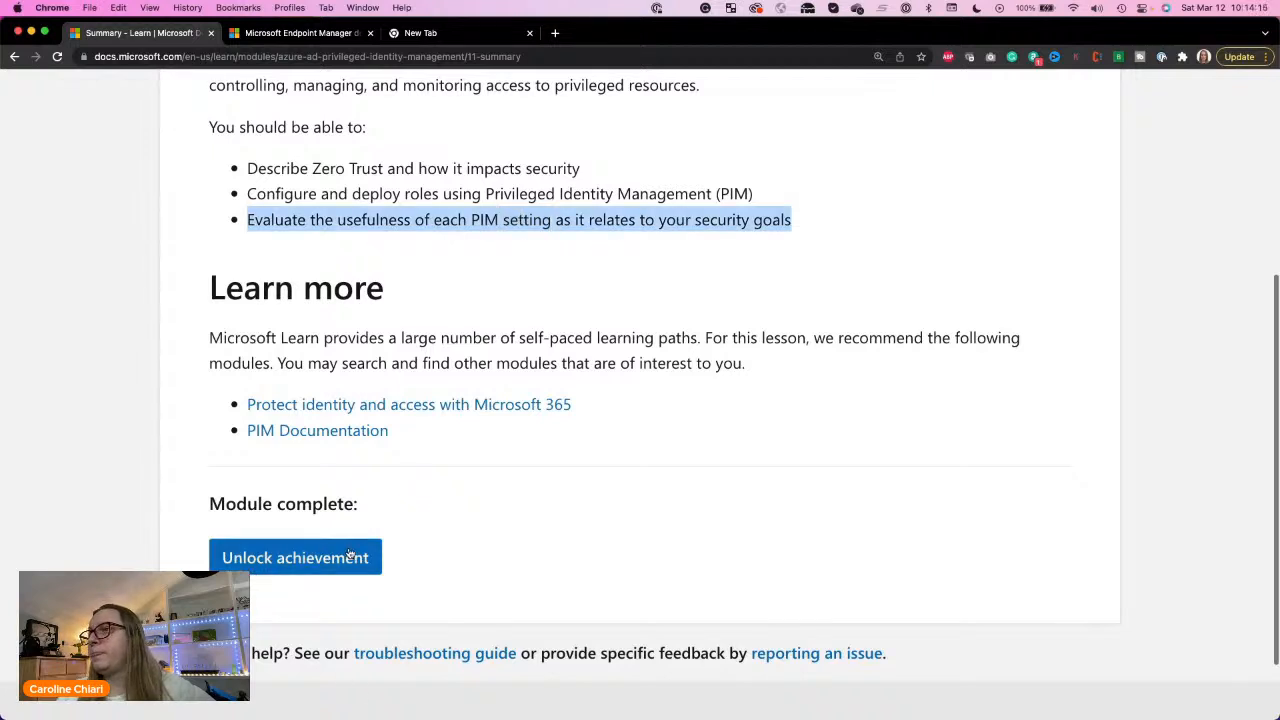
left_click(610, 556)
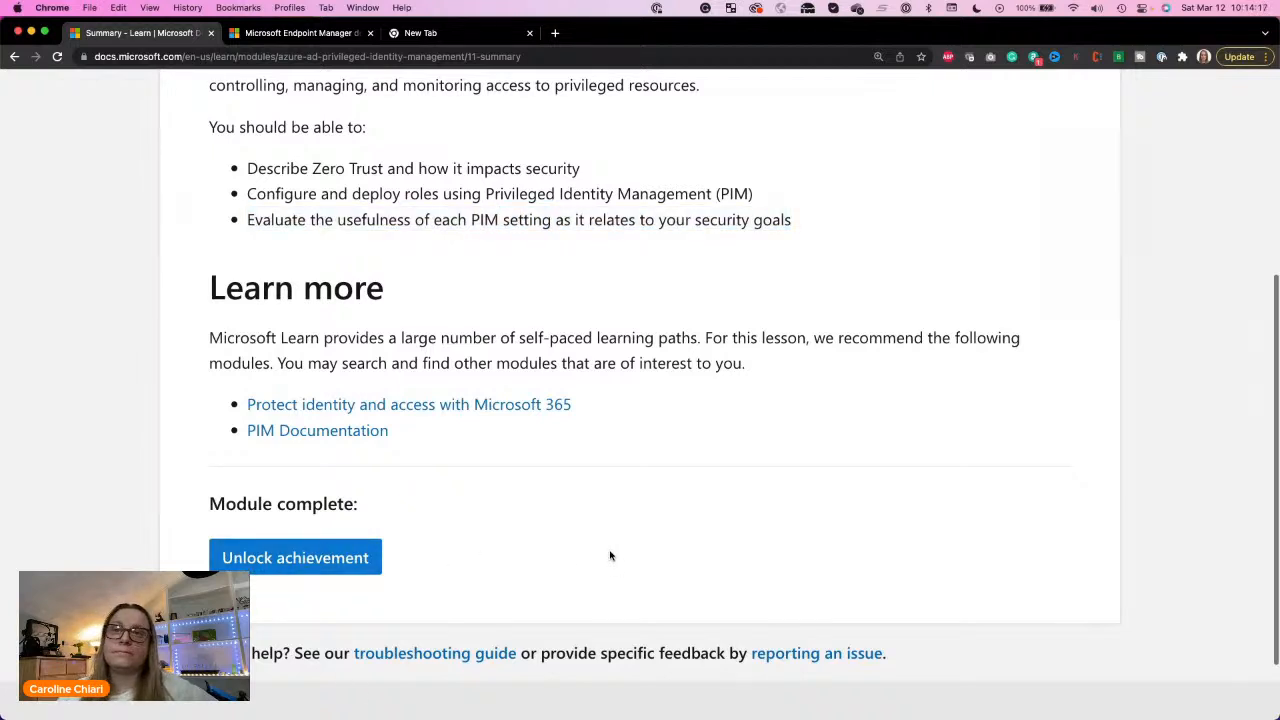